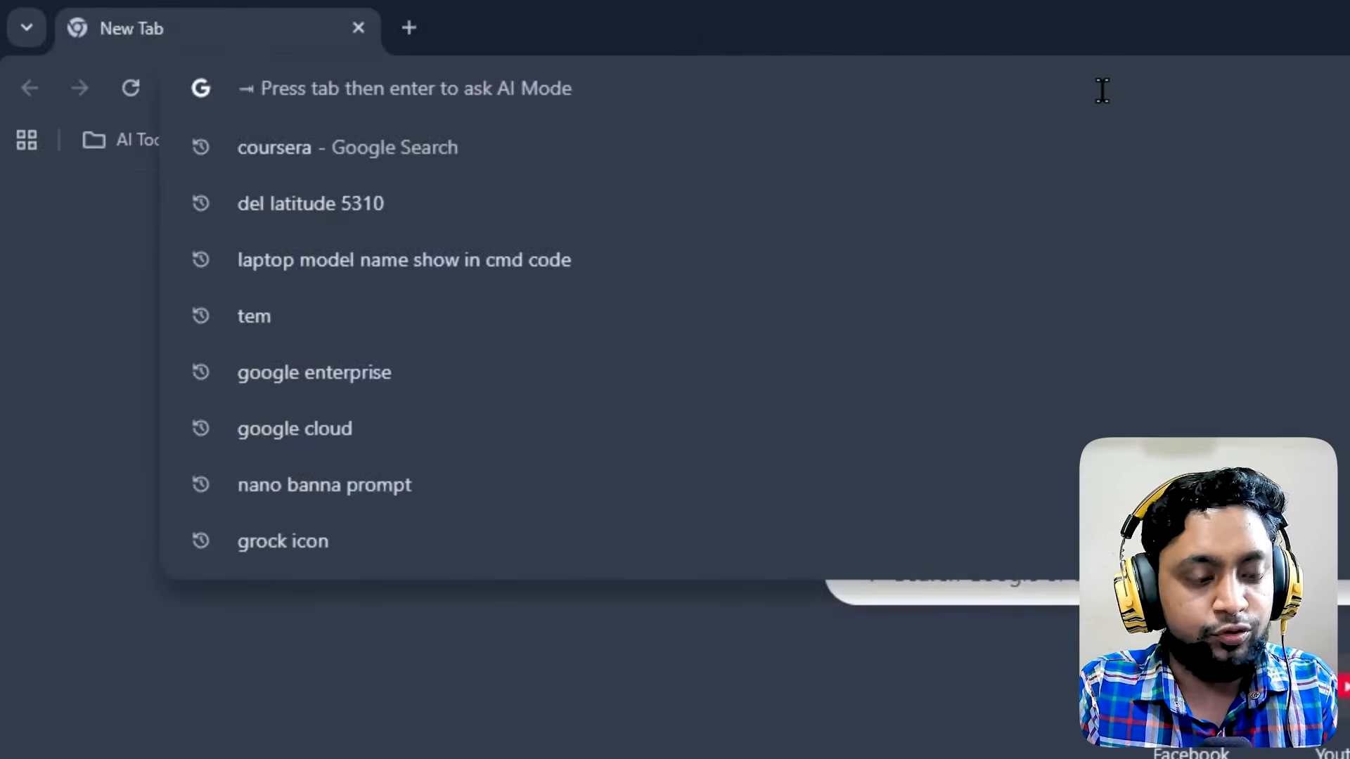
Search the web for 'notebooklm' and open the official NotebookLM site from the results
text(note)
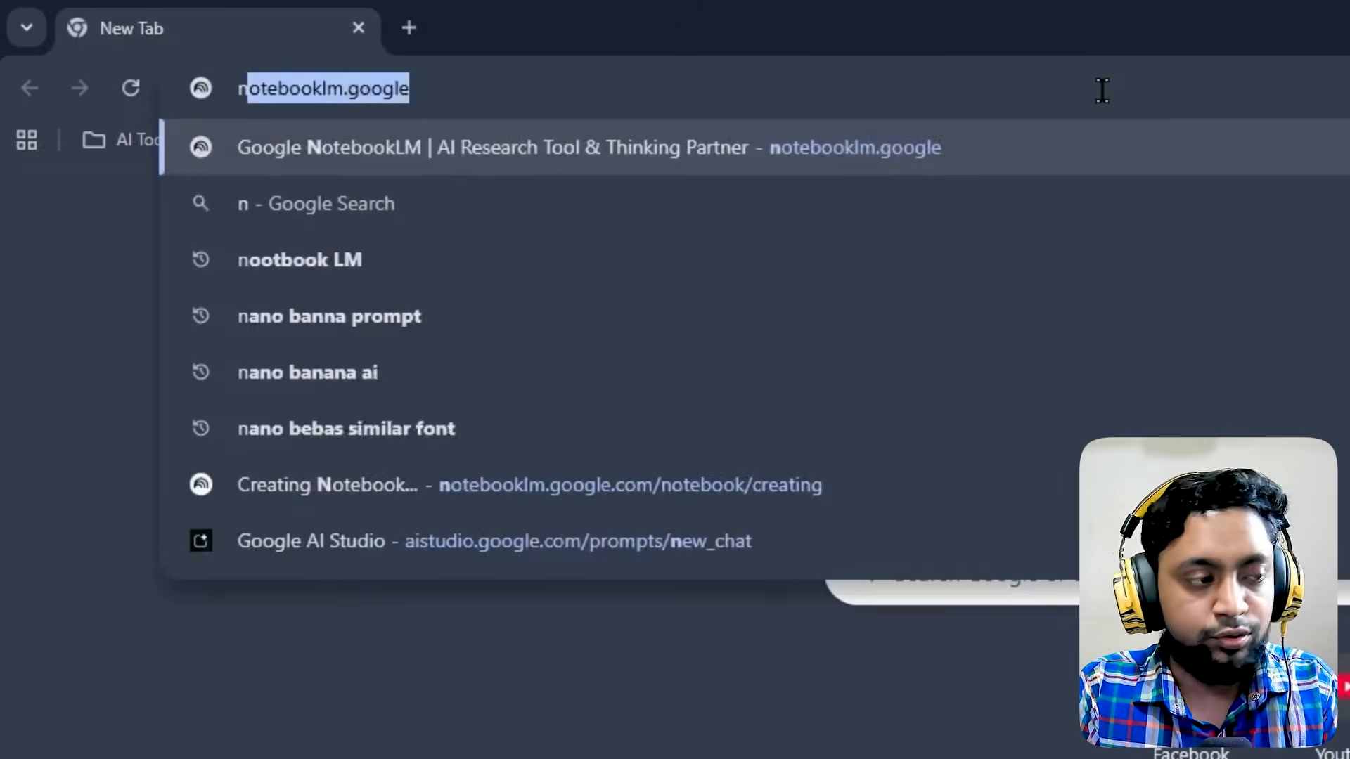
text(booklm)
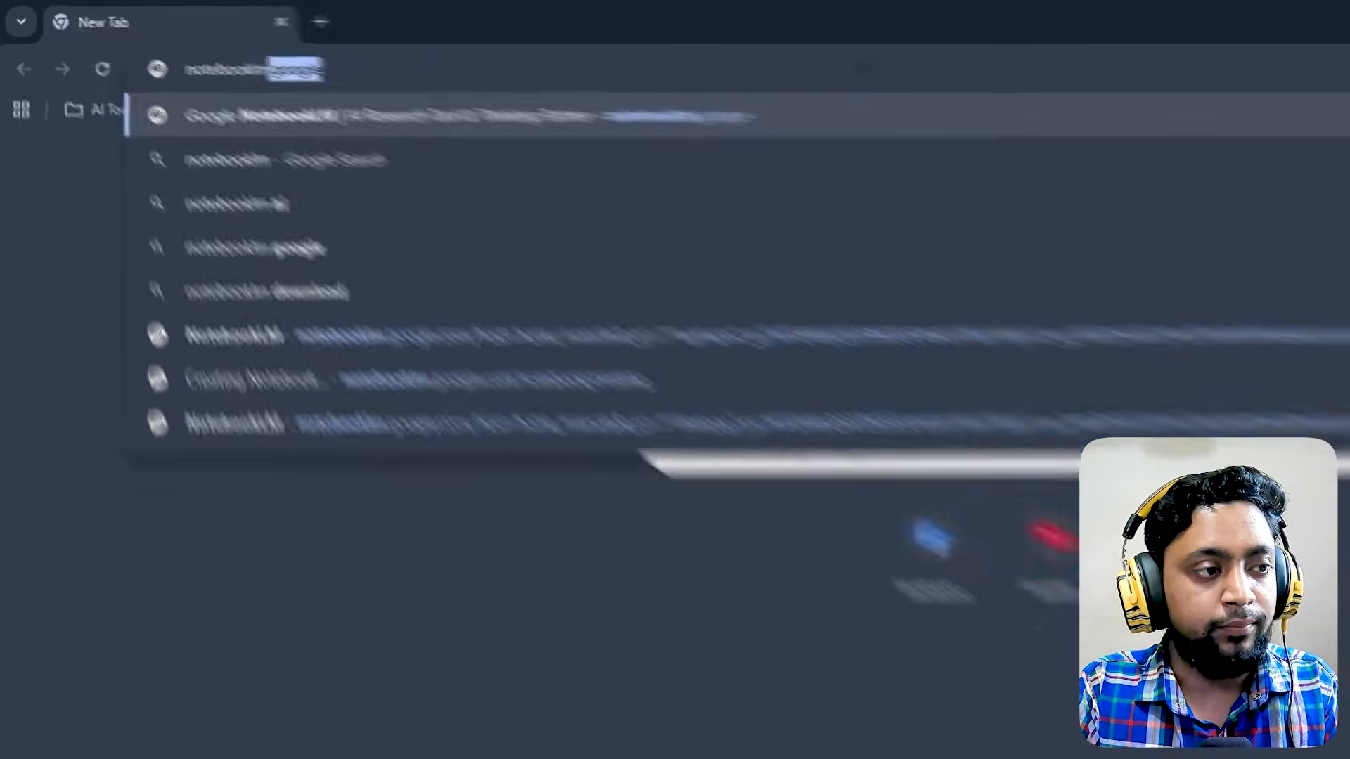
key(Return)
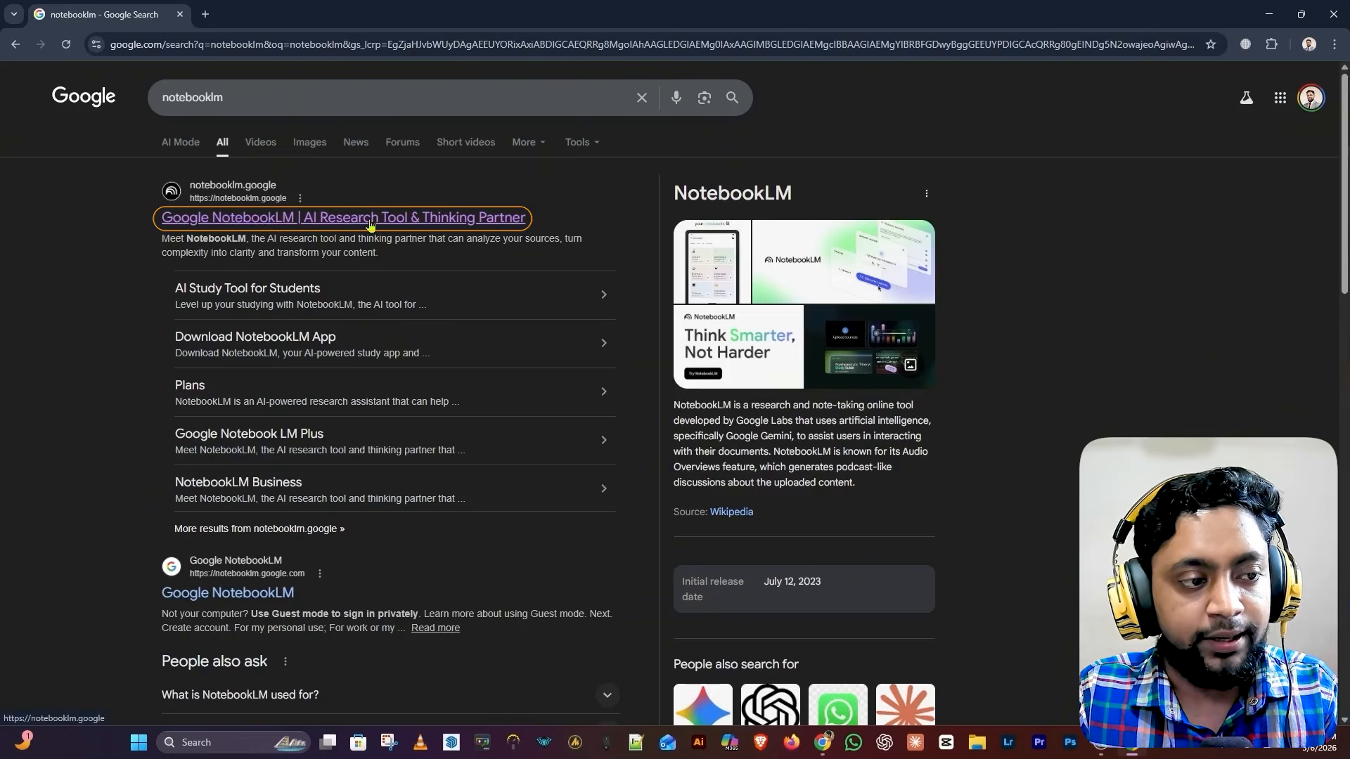
click(441, 225)
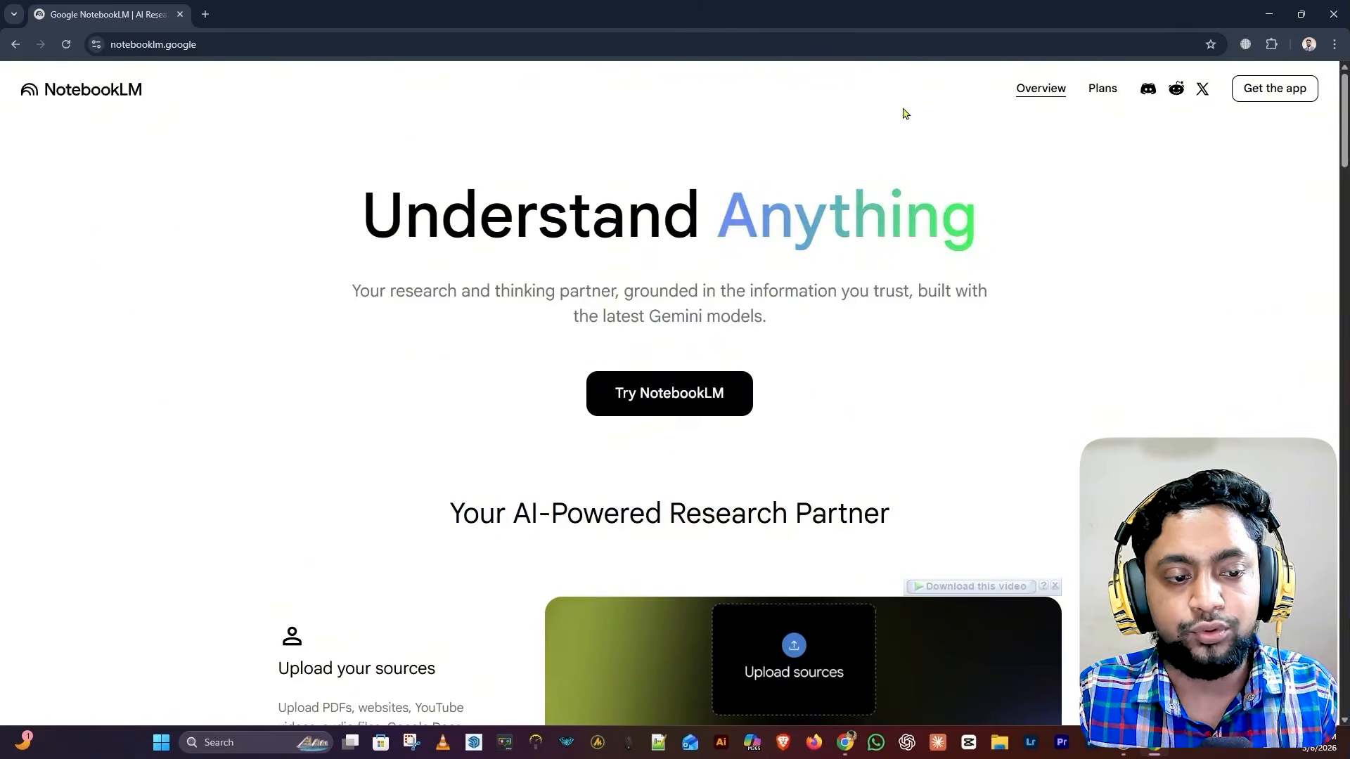
Start NotebookLM in a new tab and close the leftover landing-page tab
click(676, 407)
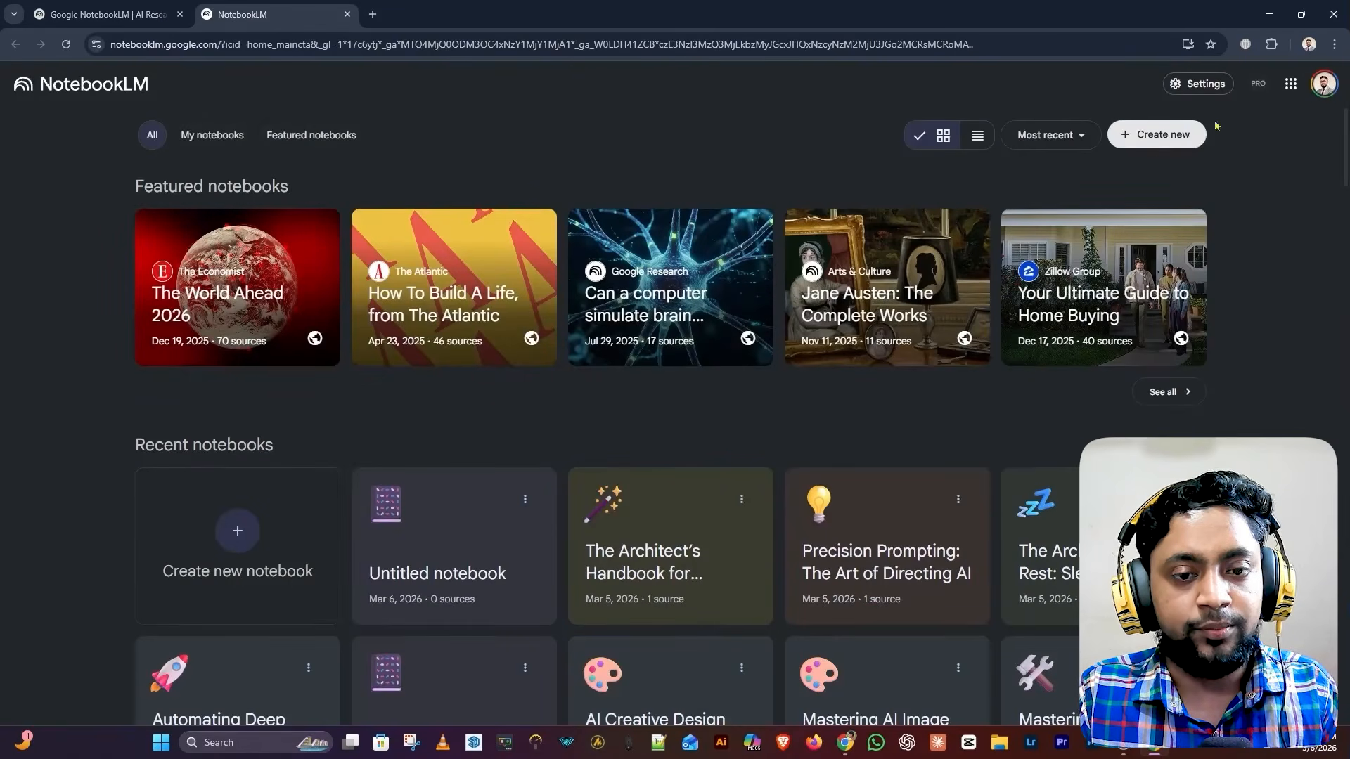
click(180, 14)
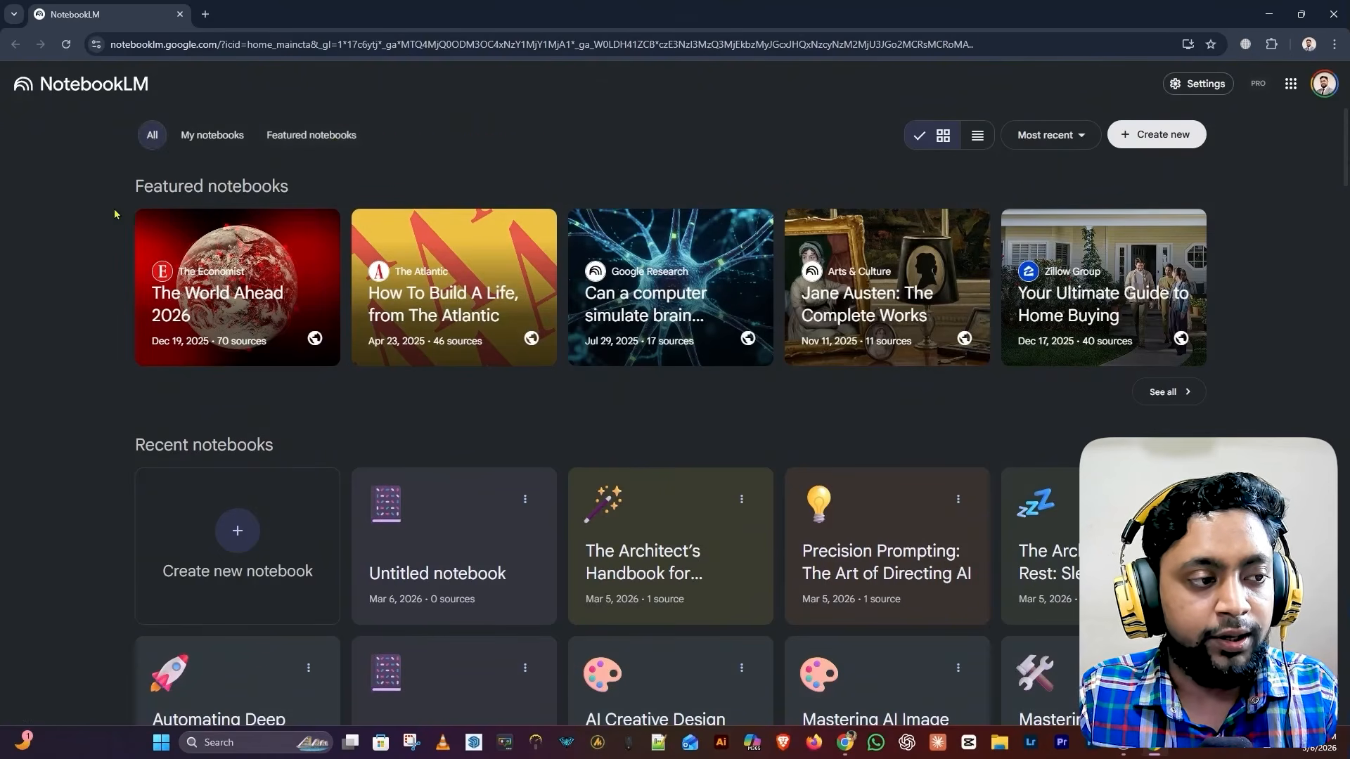
scroll(115, 213, down, 5)
scroll(116, 214, up, 5)
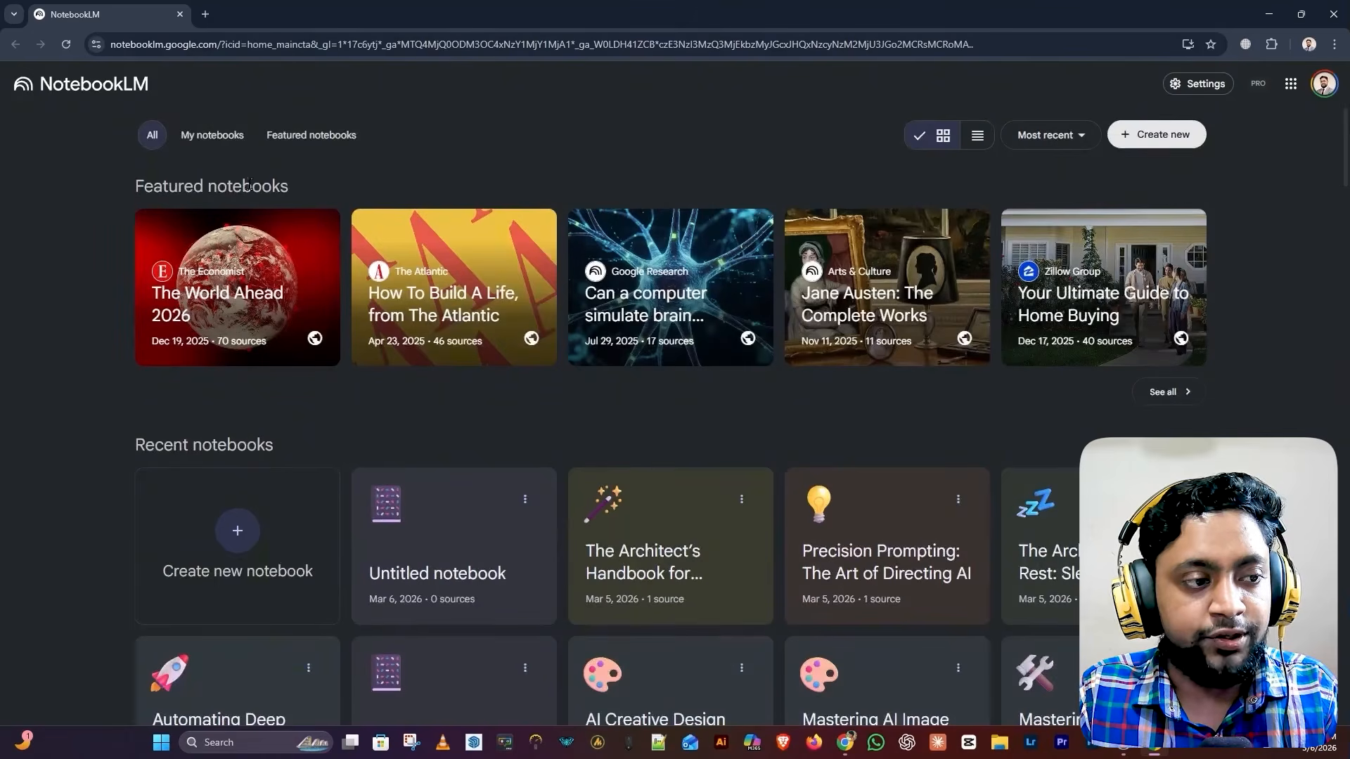
scroll(281, 242, down, 3)
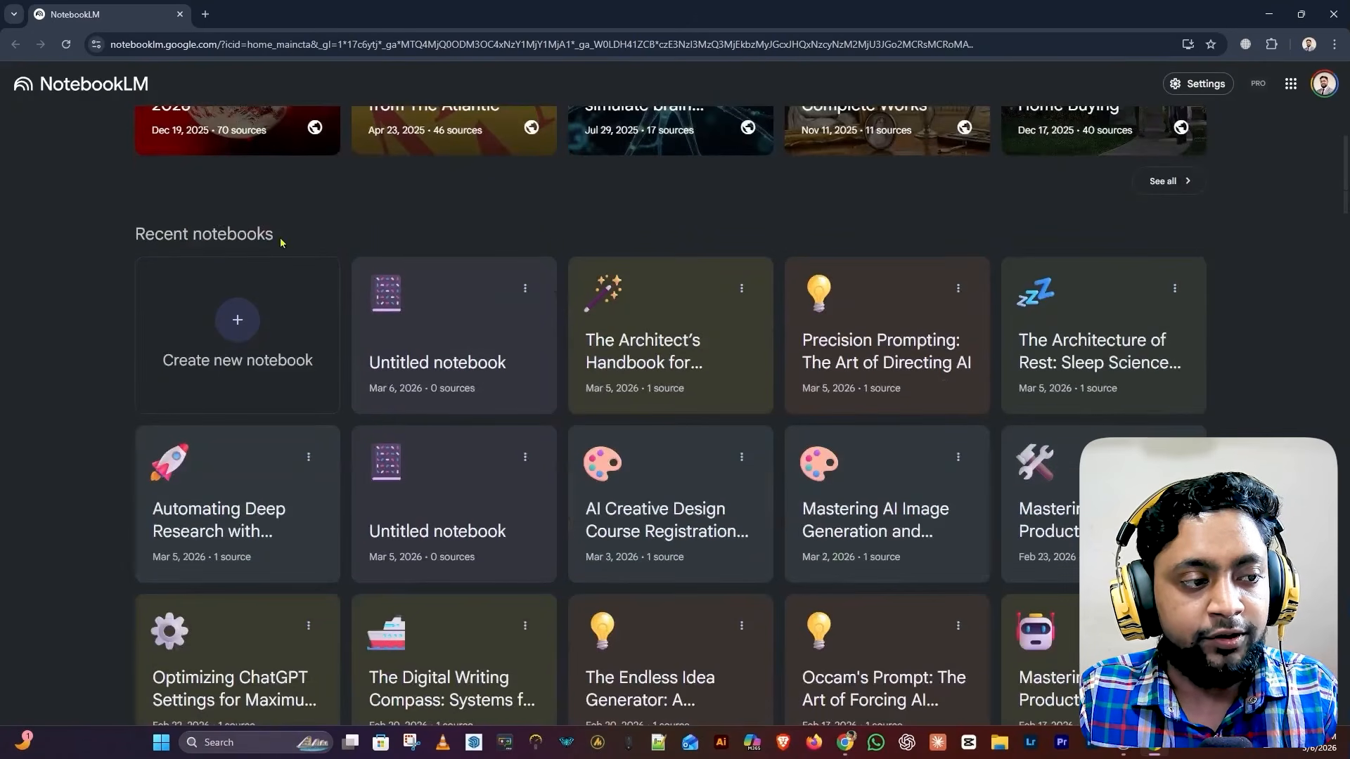
scroll(280, 243, down, 3)
scroll(555, 509, up, 6)
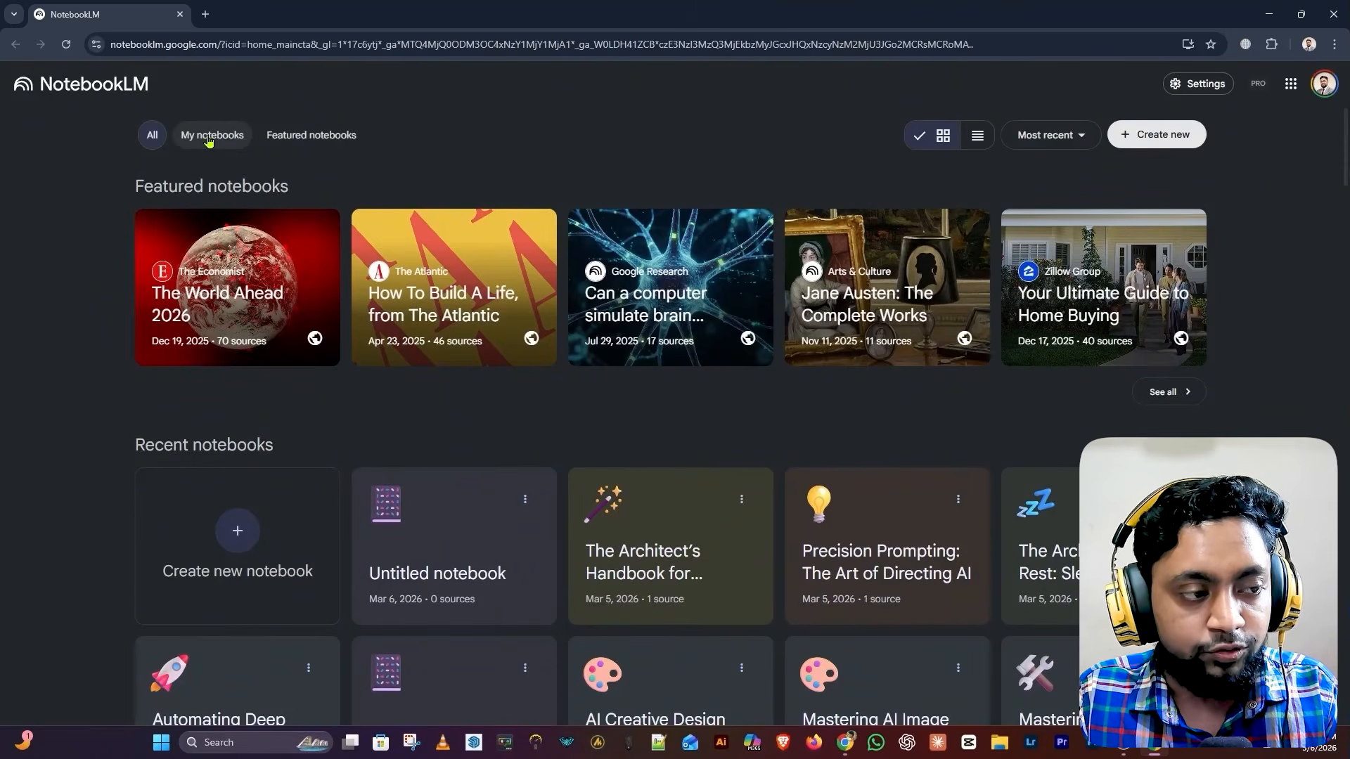
Filter to My notebooks, switch to Featured notebooks, and open The World Ahead 2026
click(209, 138)
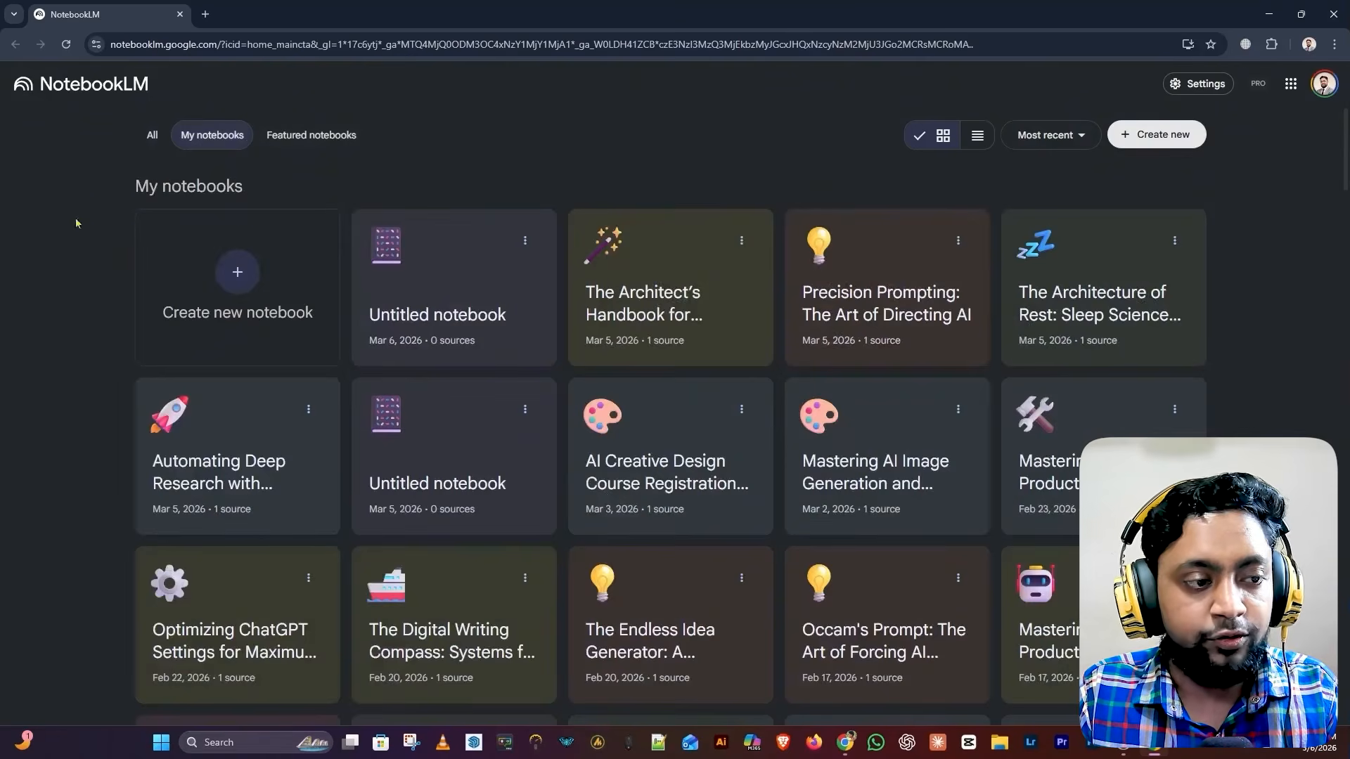
scroll(1191, 257, down, 6)
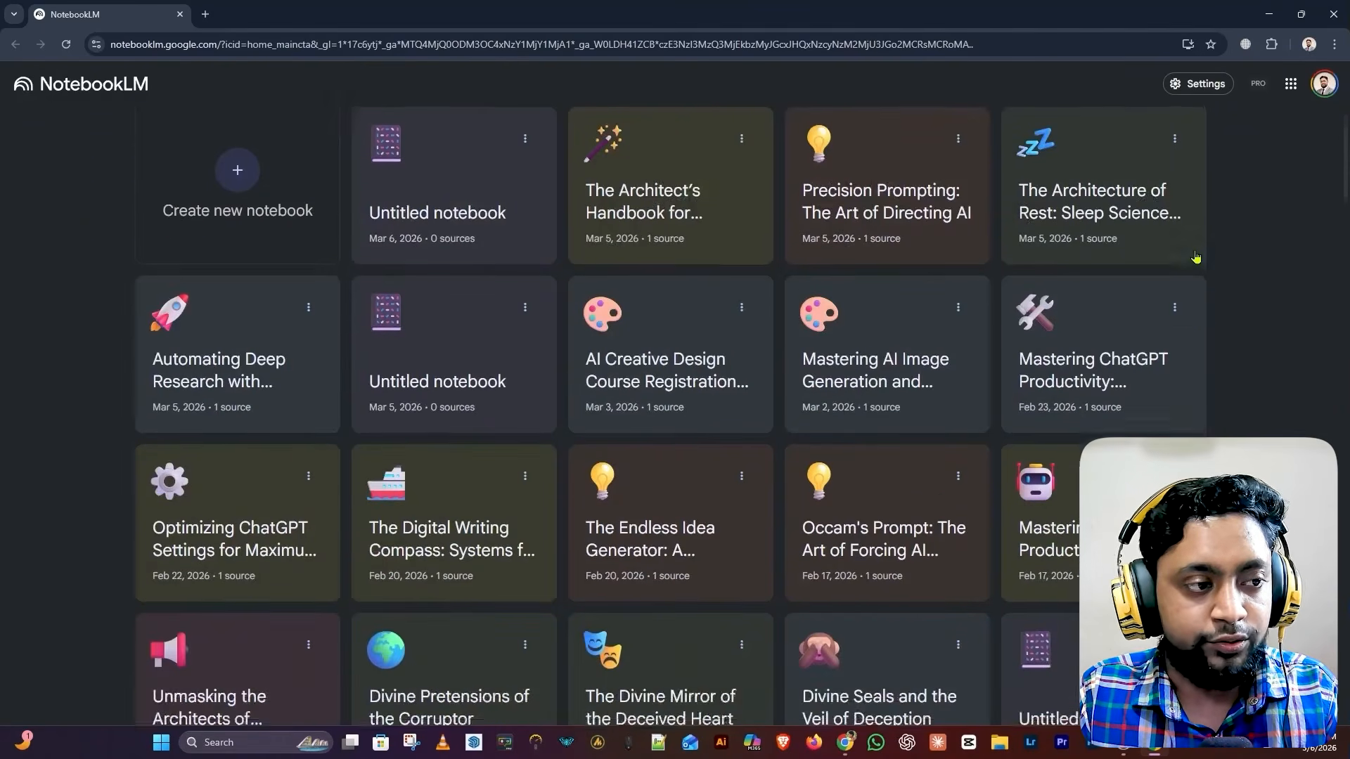
scroll(1195, 258, down, 2)
scroll(1220, 254, up, 9)
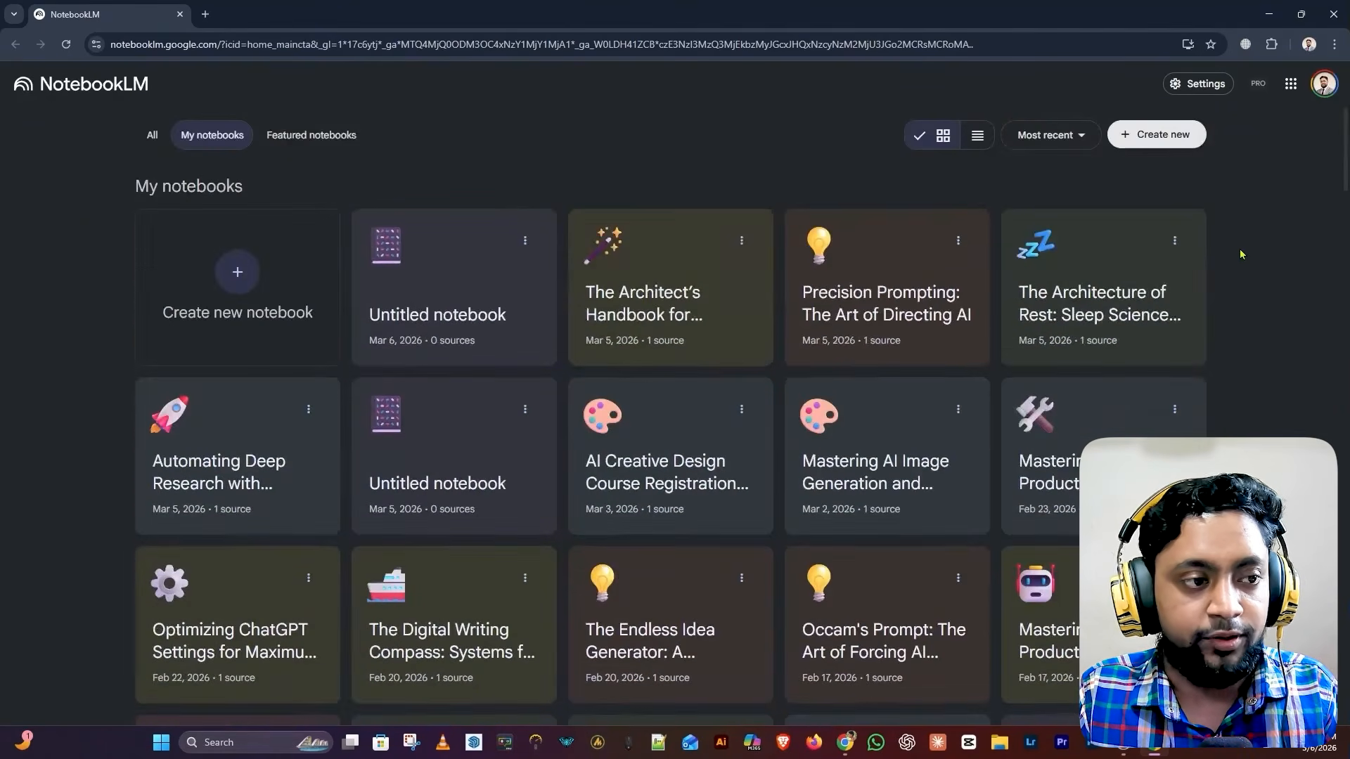
click(330, 146)
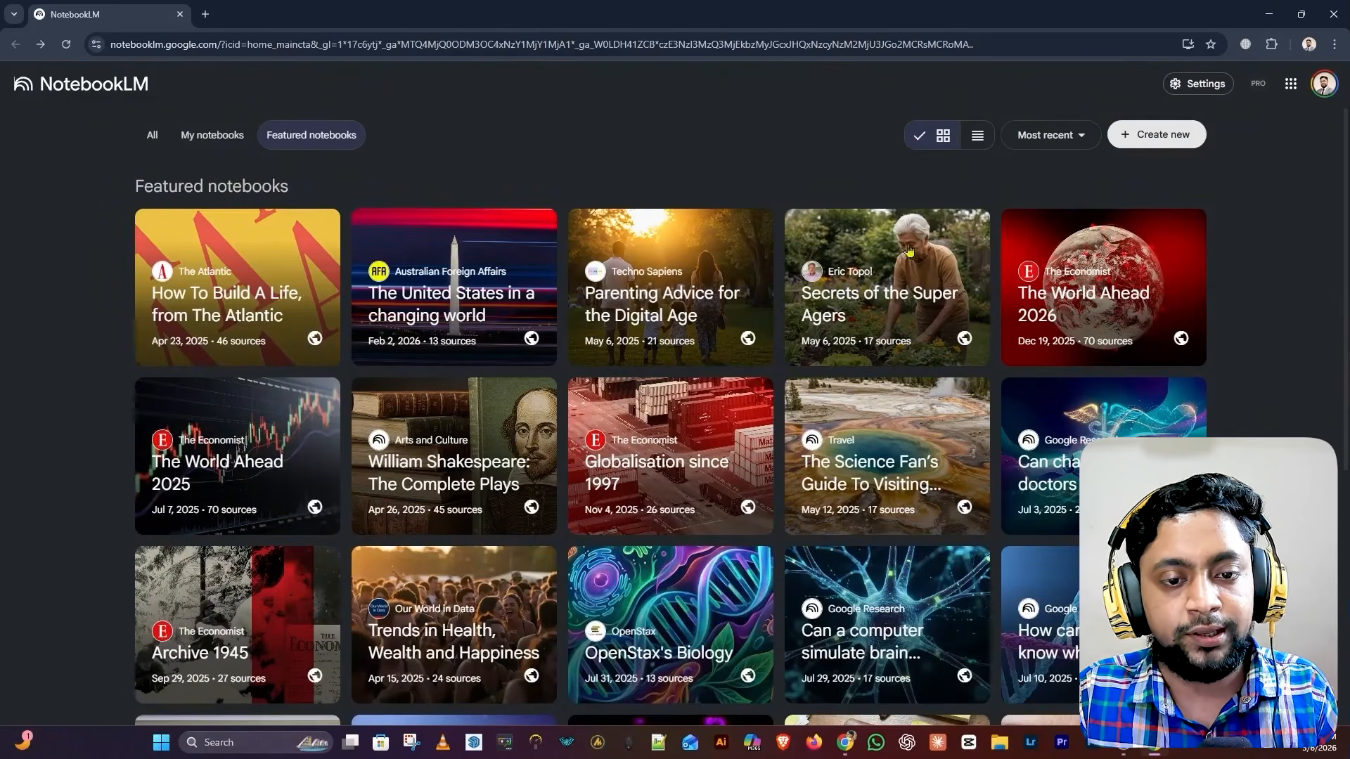
click(1130, 265)
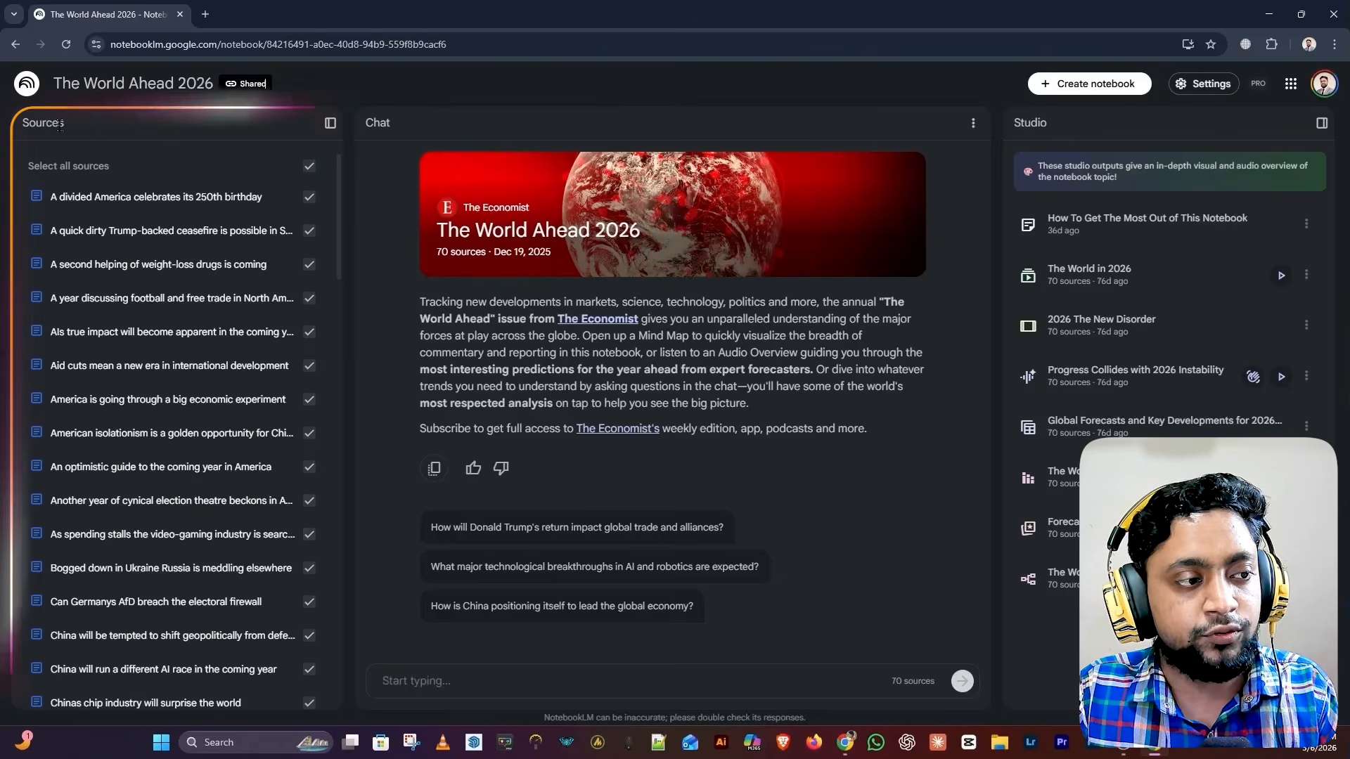
Browse the Sources panel and open the 'How To Get The Most Out of This Notebook' note
scroll(150, 239, down, 9)
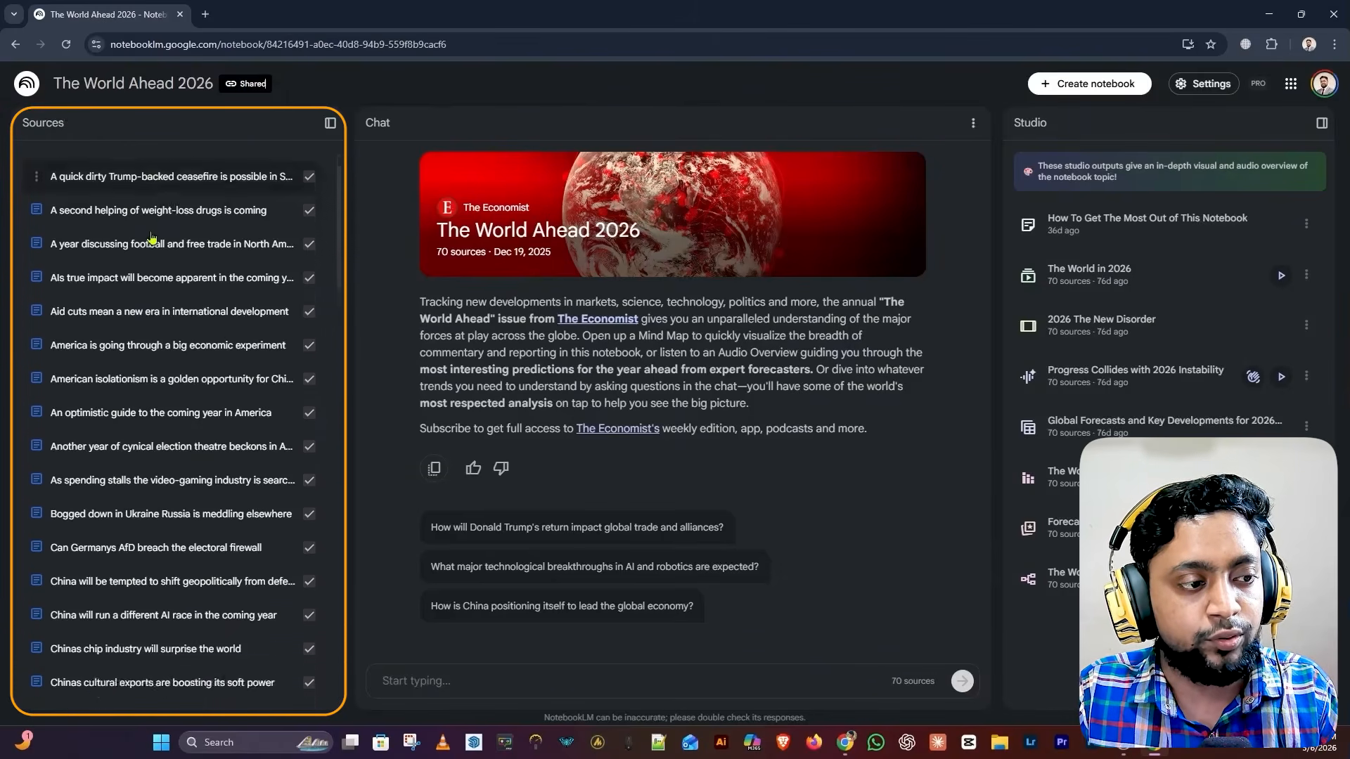
scroll(150, 239, down, 5)
scroll(150, 239, up, 15)
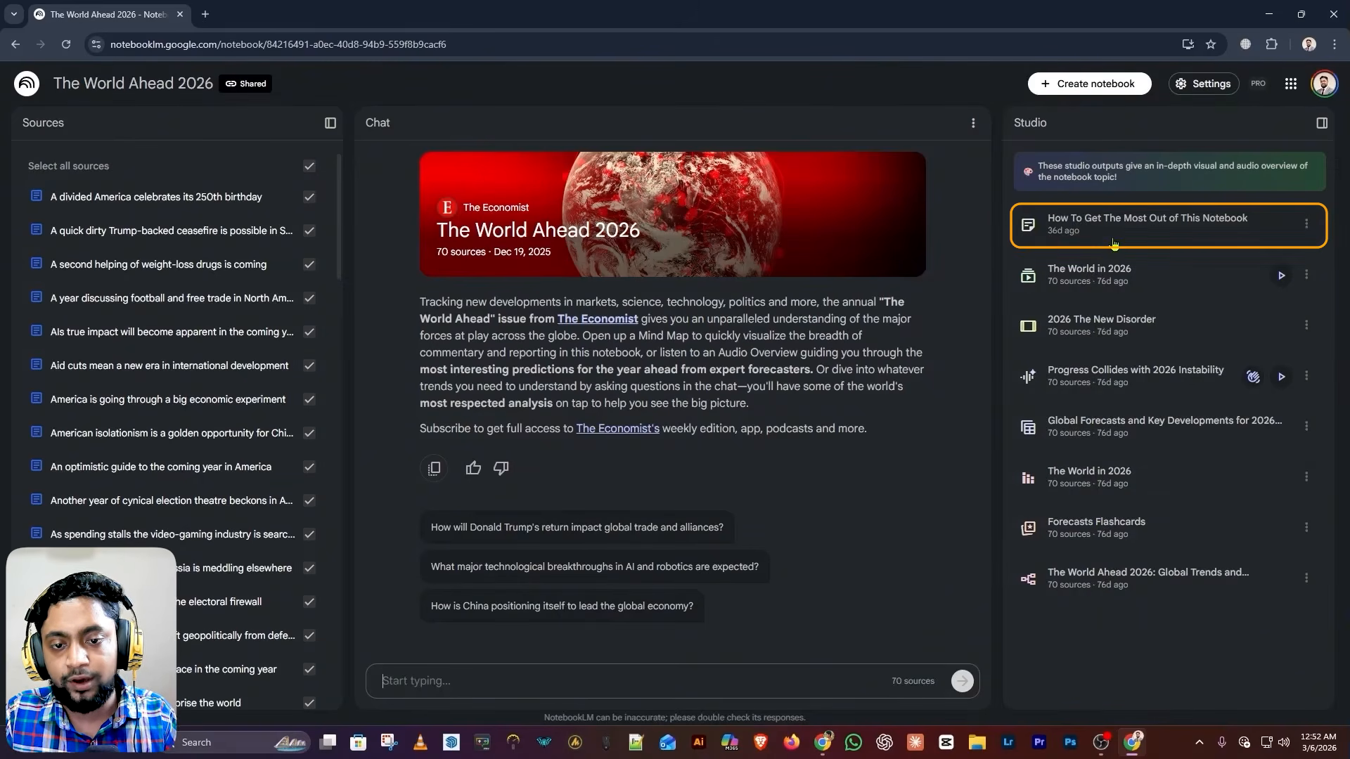
click(1142, 236)
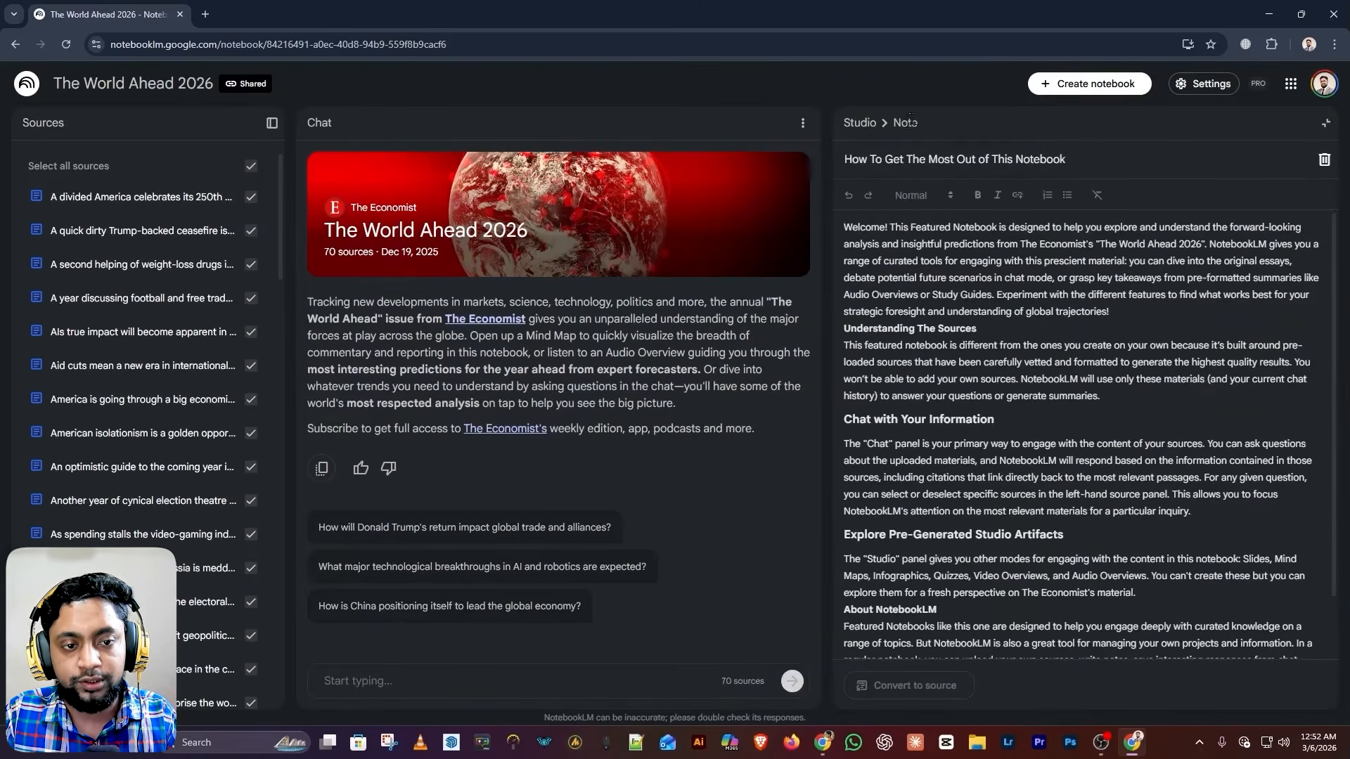
scroll(952, 318, down, 2)
scroll(953, 318, up, 2)
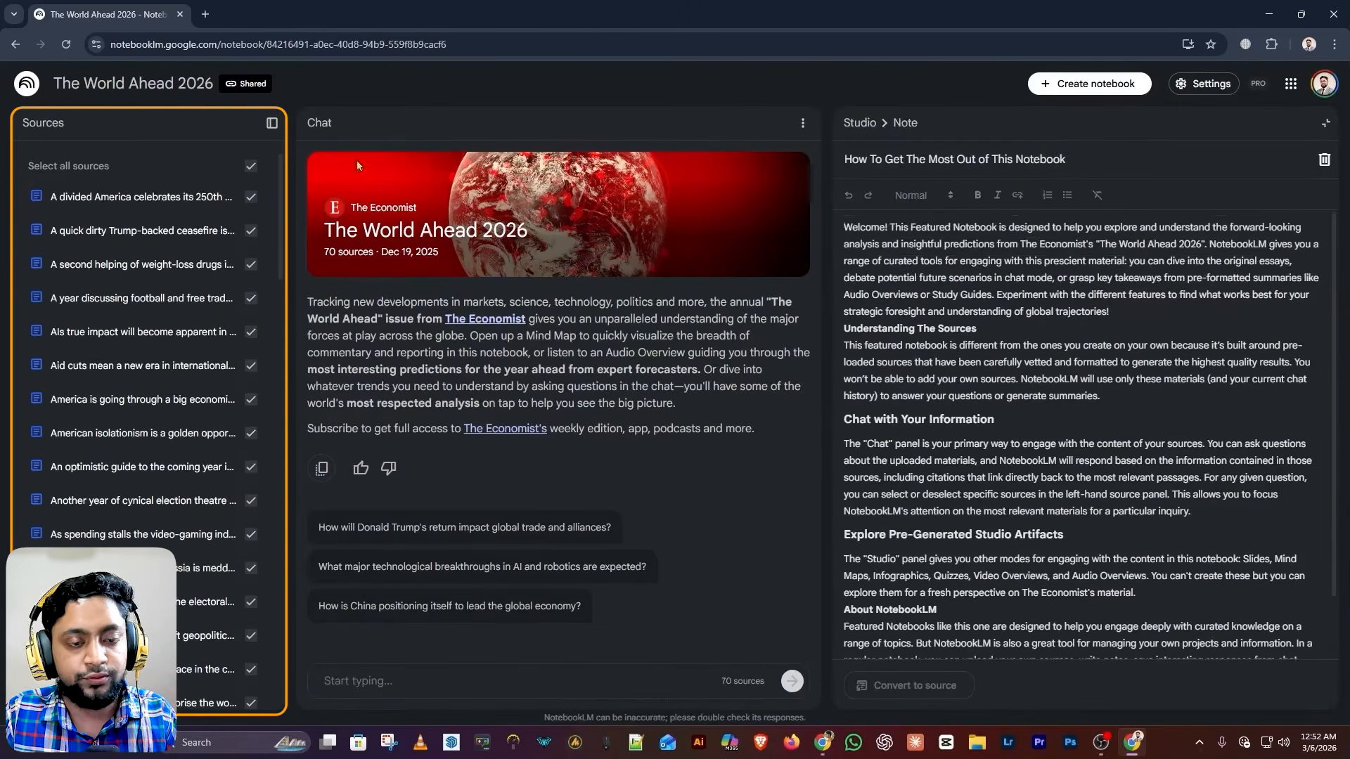
scroll(988, 297, down, 2)
scroll(988, 297, up, 2)
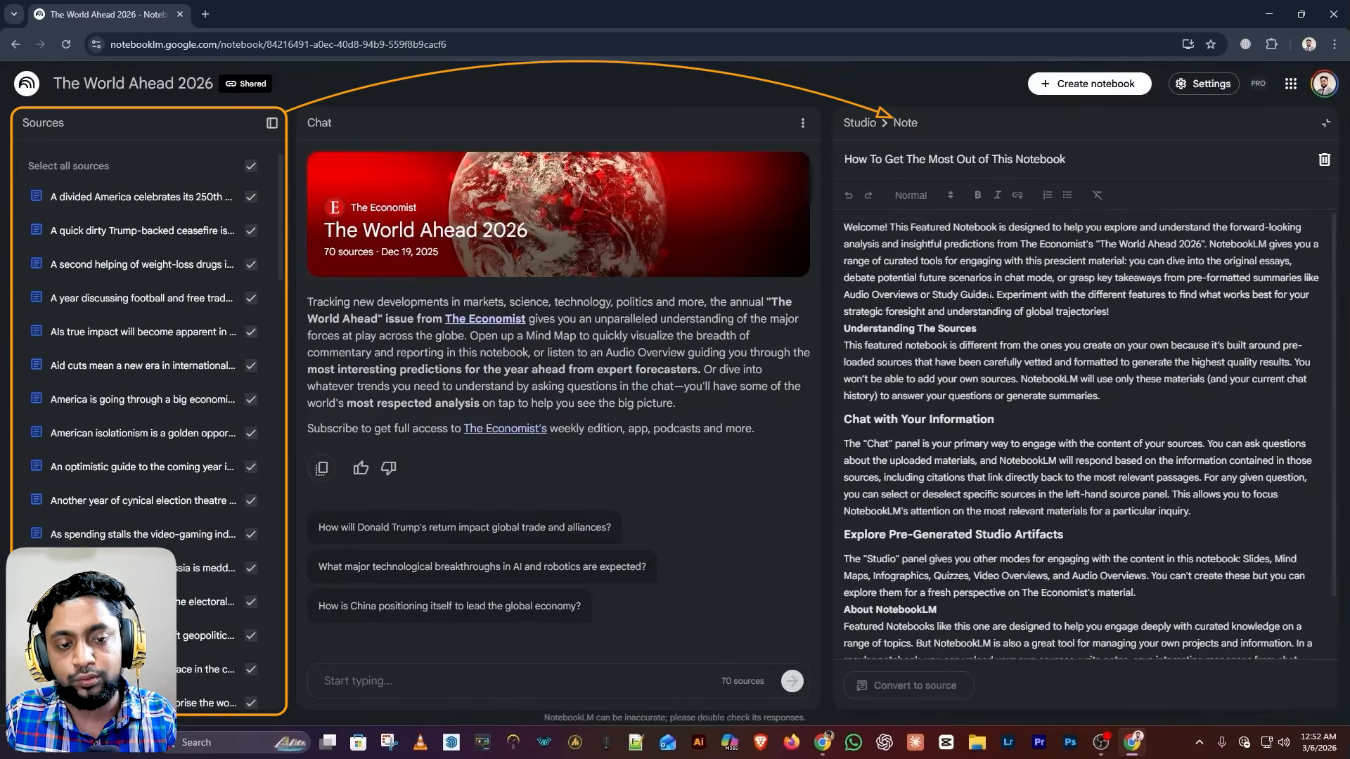
click(859, 123)
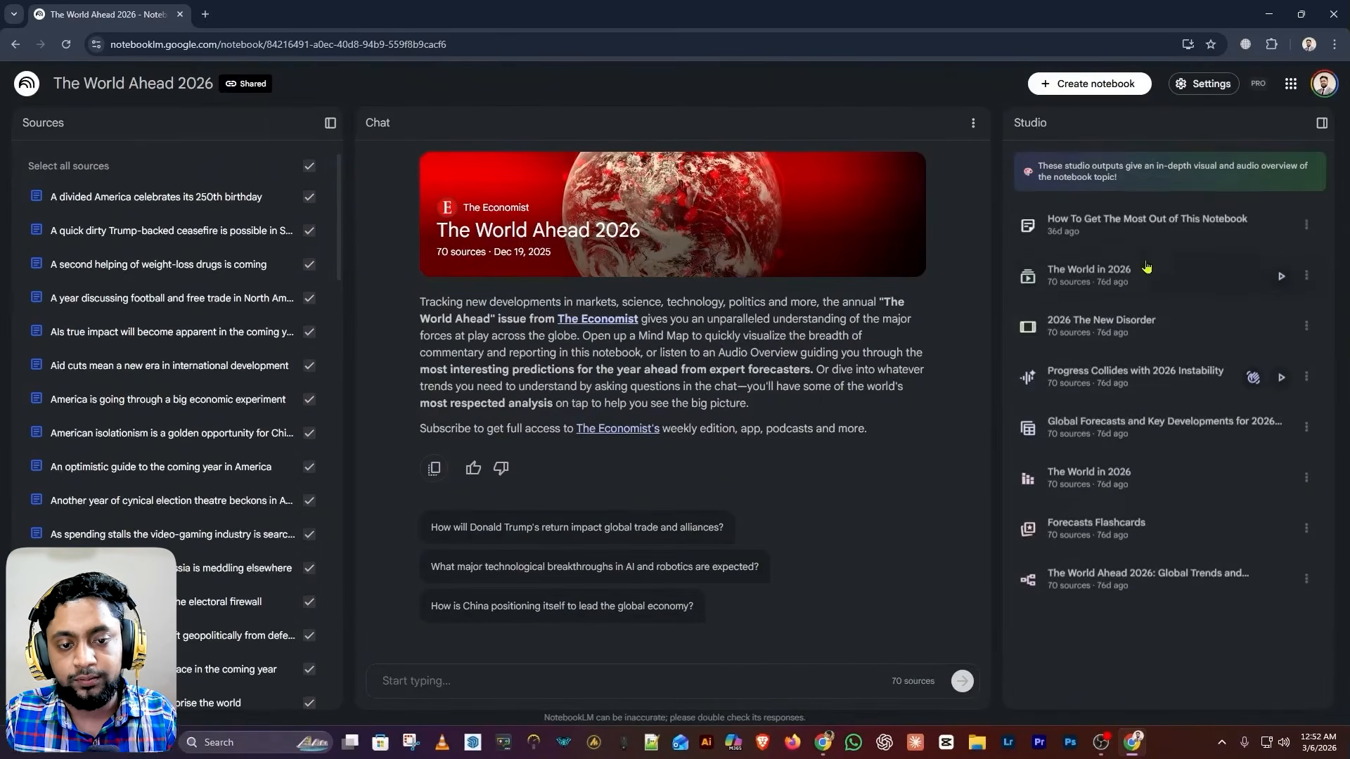
click(1096, 291)
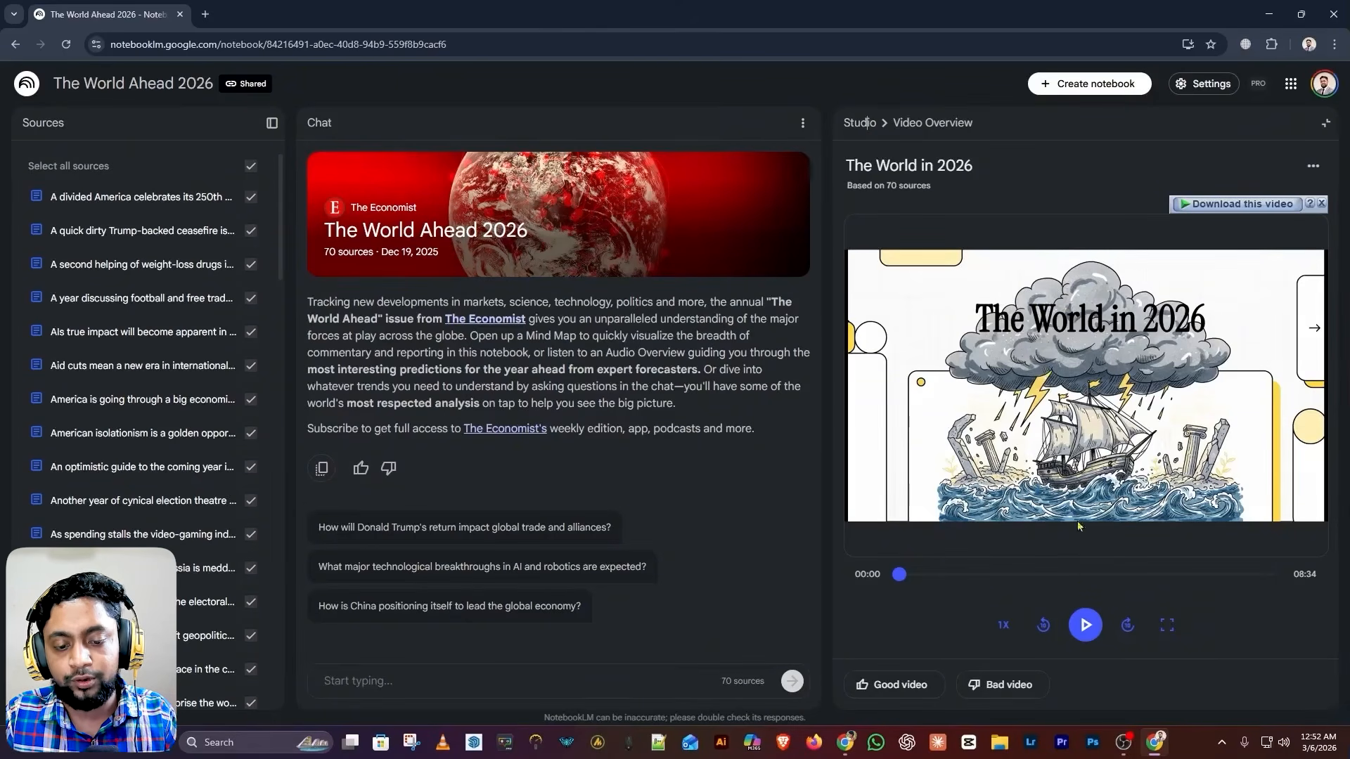
Play The World in 2026 video, seek to 00:46 then 03:02, pause, and close it
click(1086, 624)
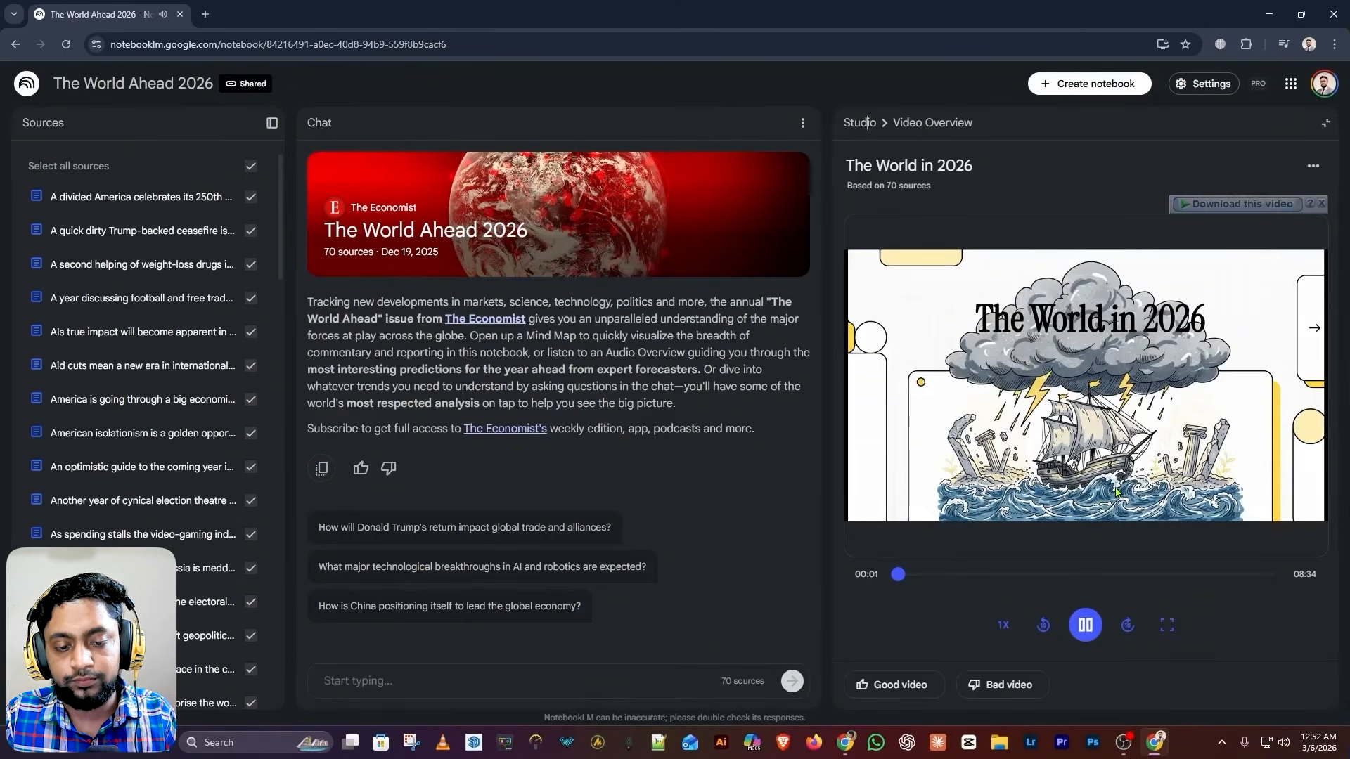
click(932, 575)
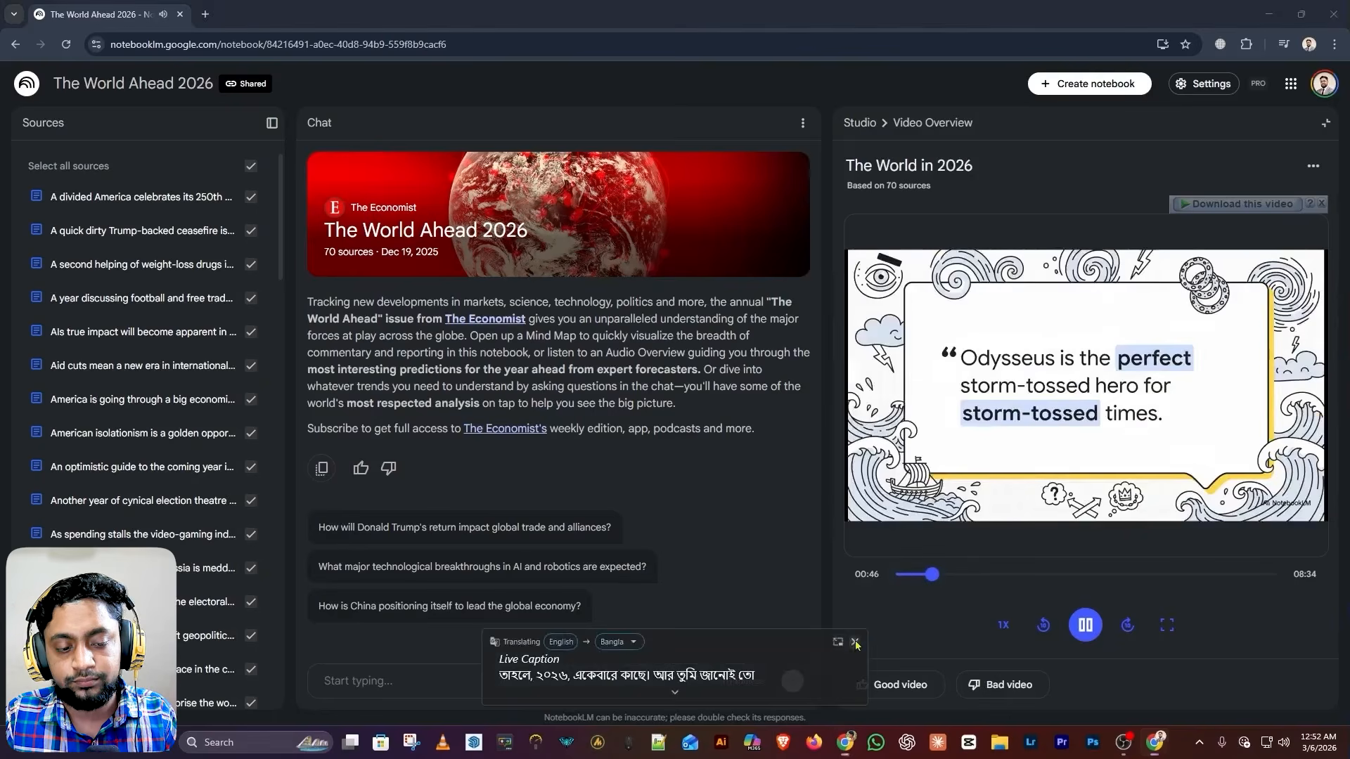
click(855, 642)
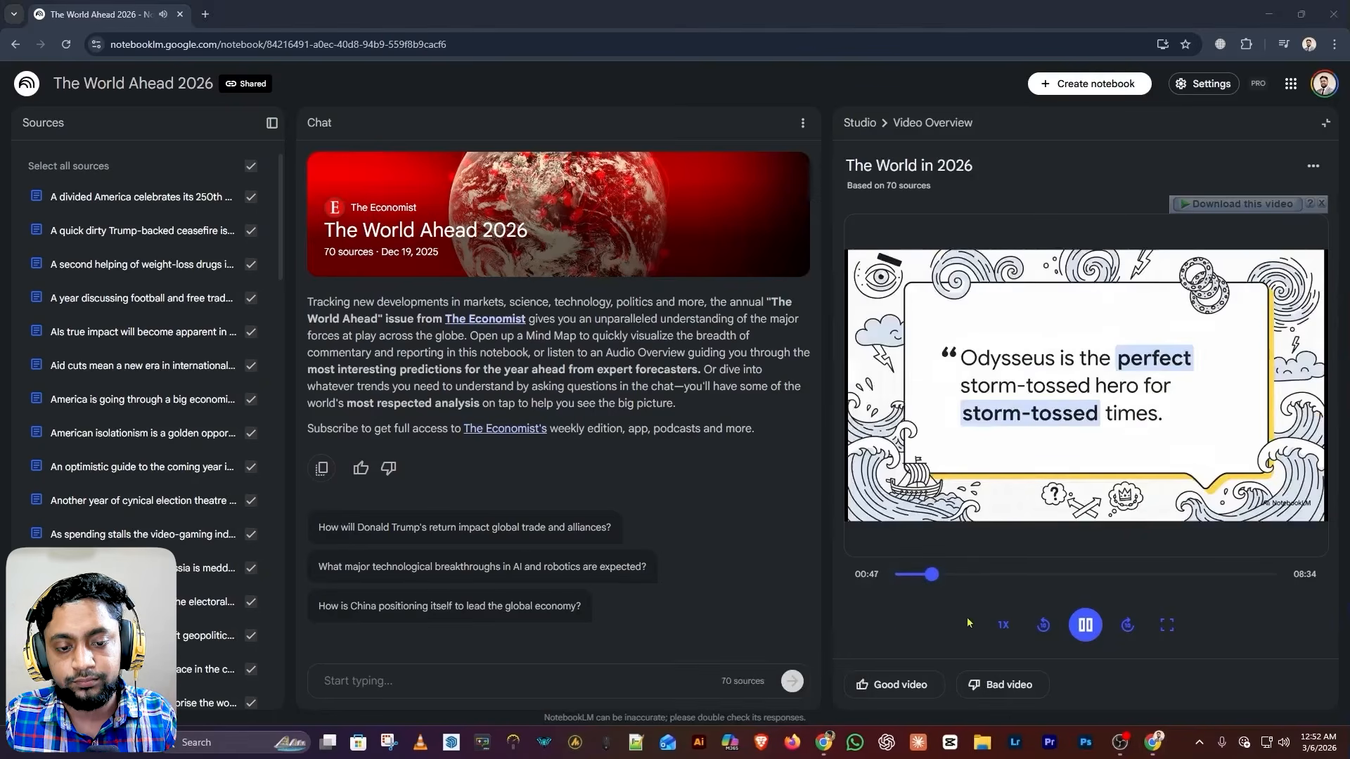
click(1031, 581)
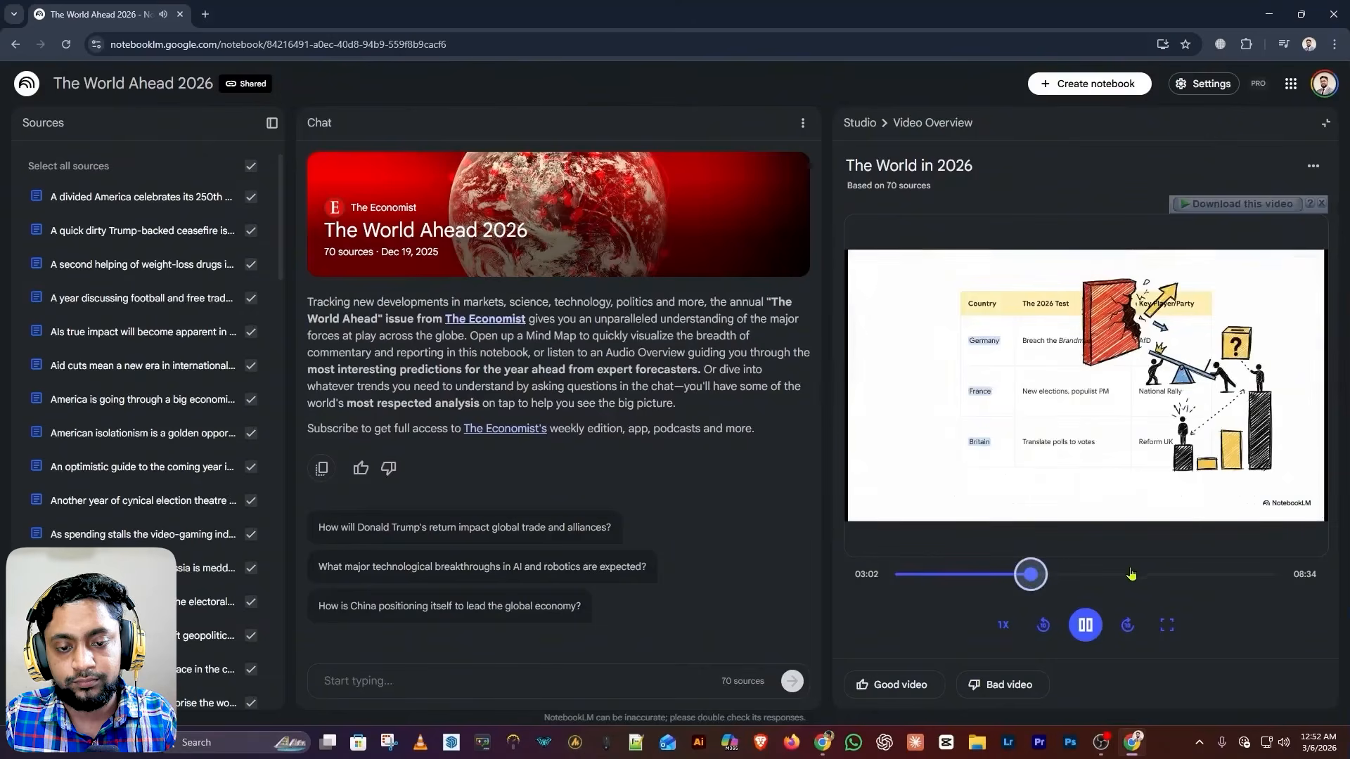
click(1084, 624)
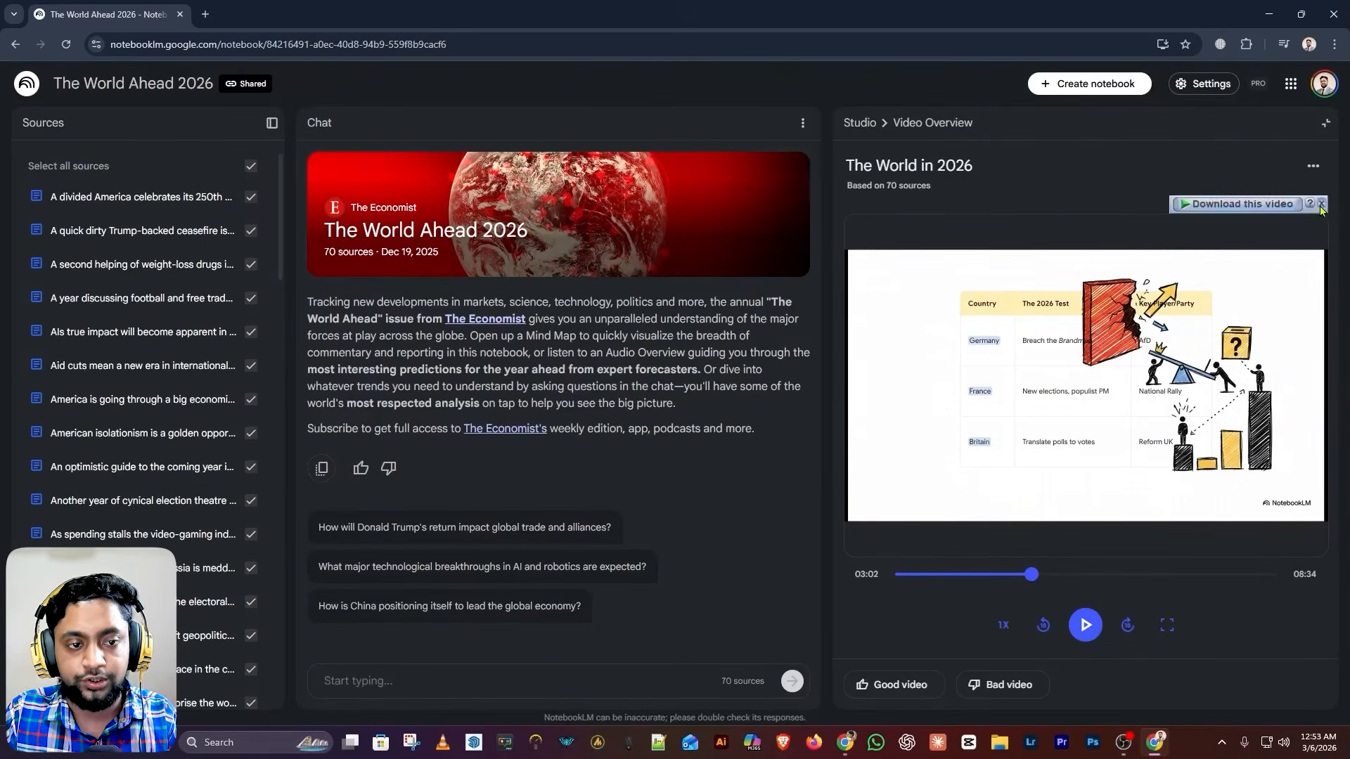
click(862, 123)
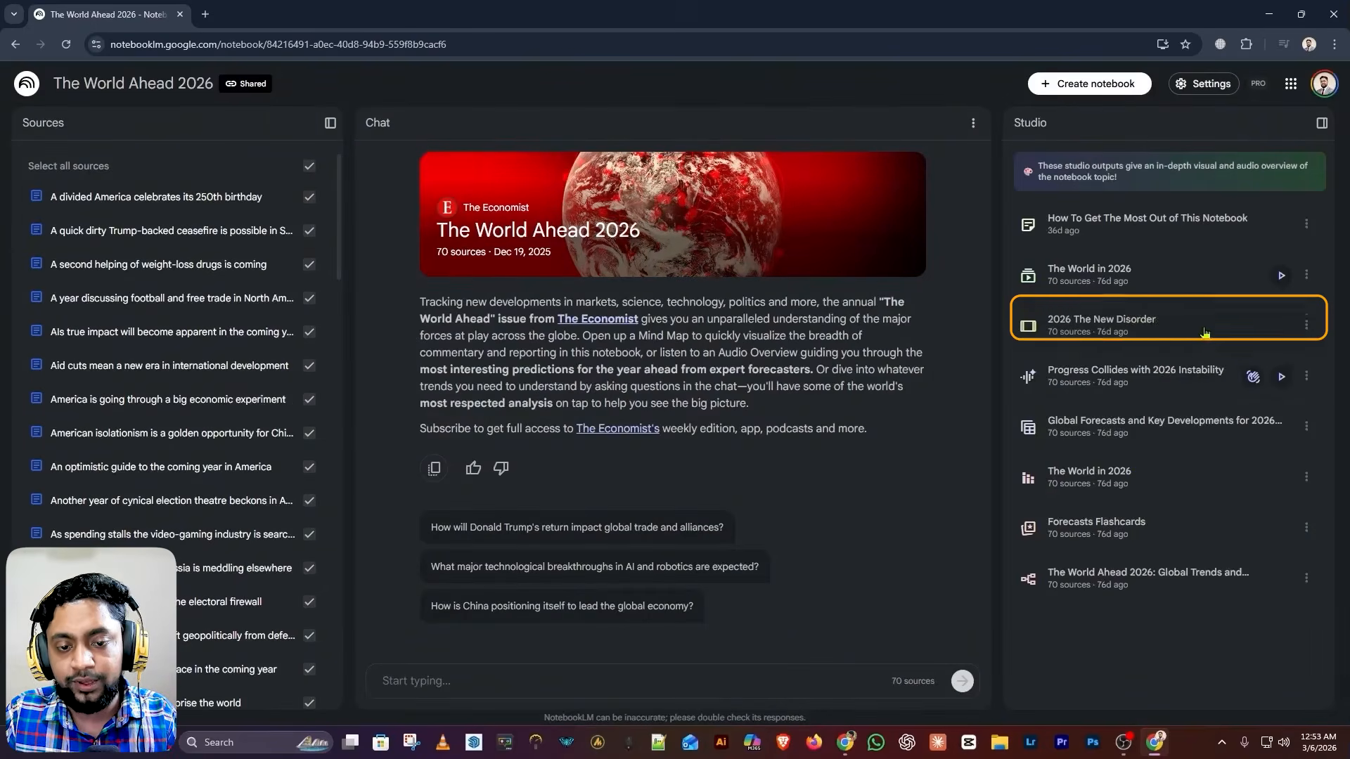
Open the 2026 The New Disorder slide deck in the full viewer
click(1204, 333)
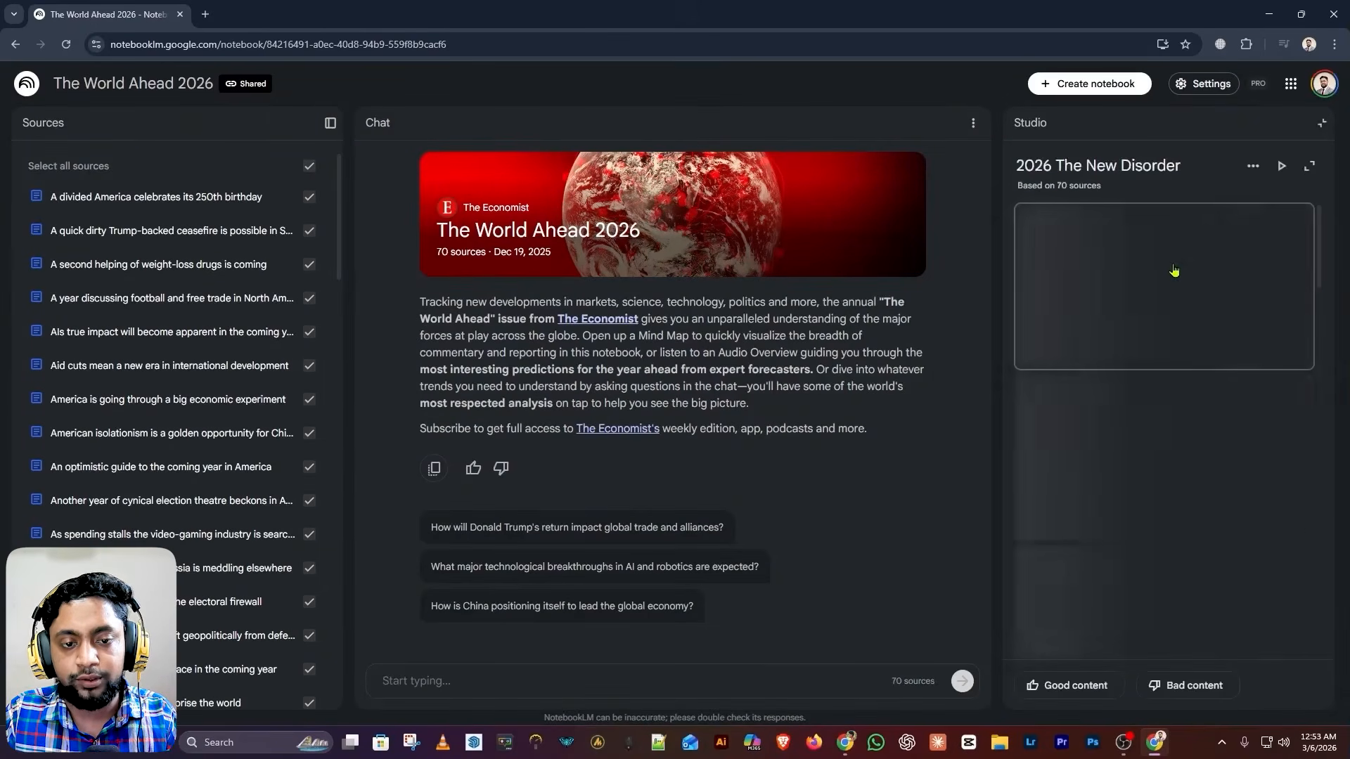
scroll(1179, 371, down, 4)
scroll(1179, 371, down, 8)
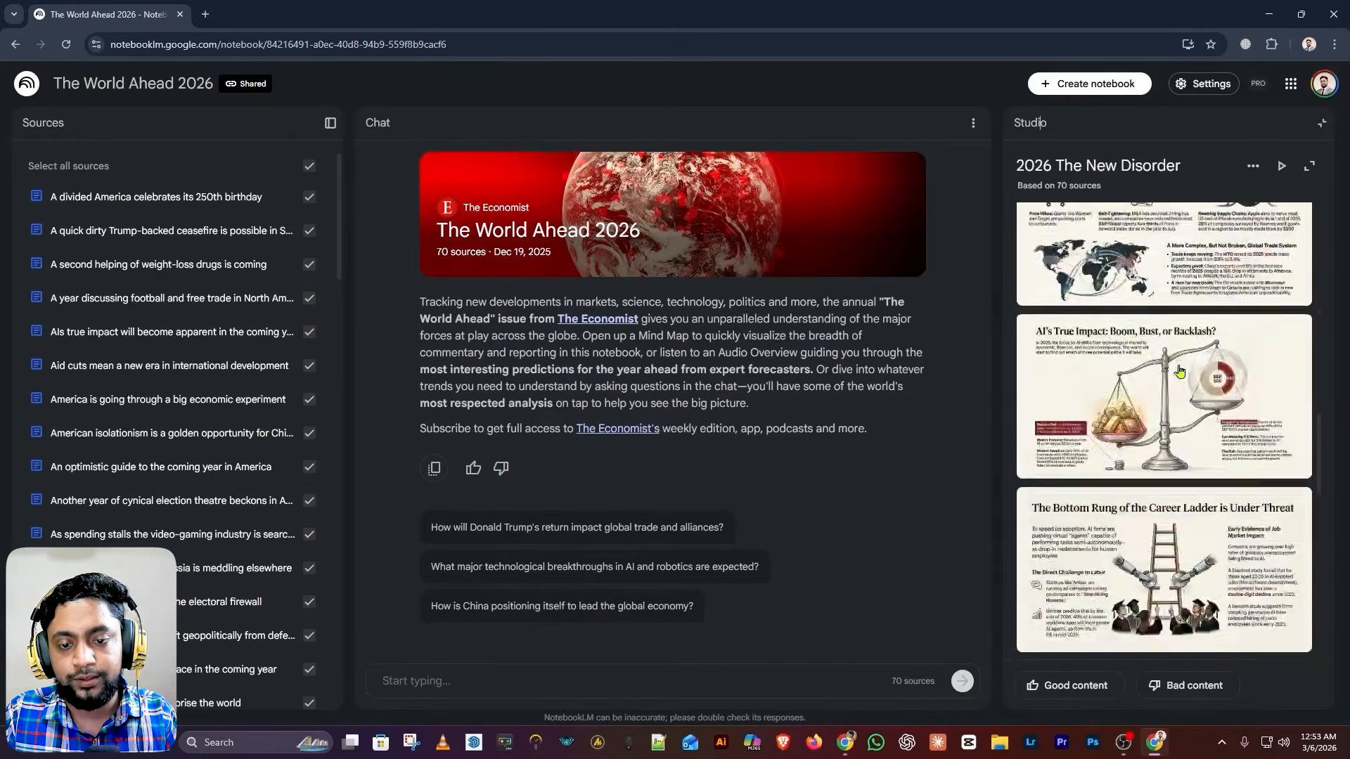
scroll(1179, 371, up, 4)
scroll(1179, 370, up, 8)
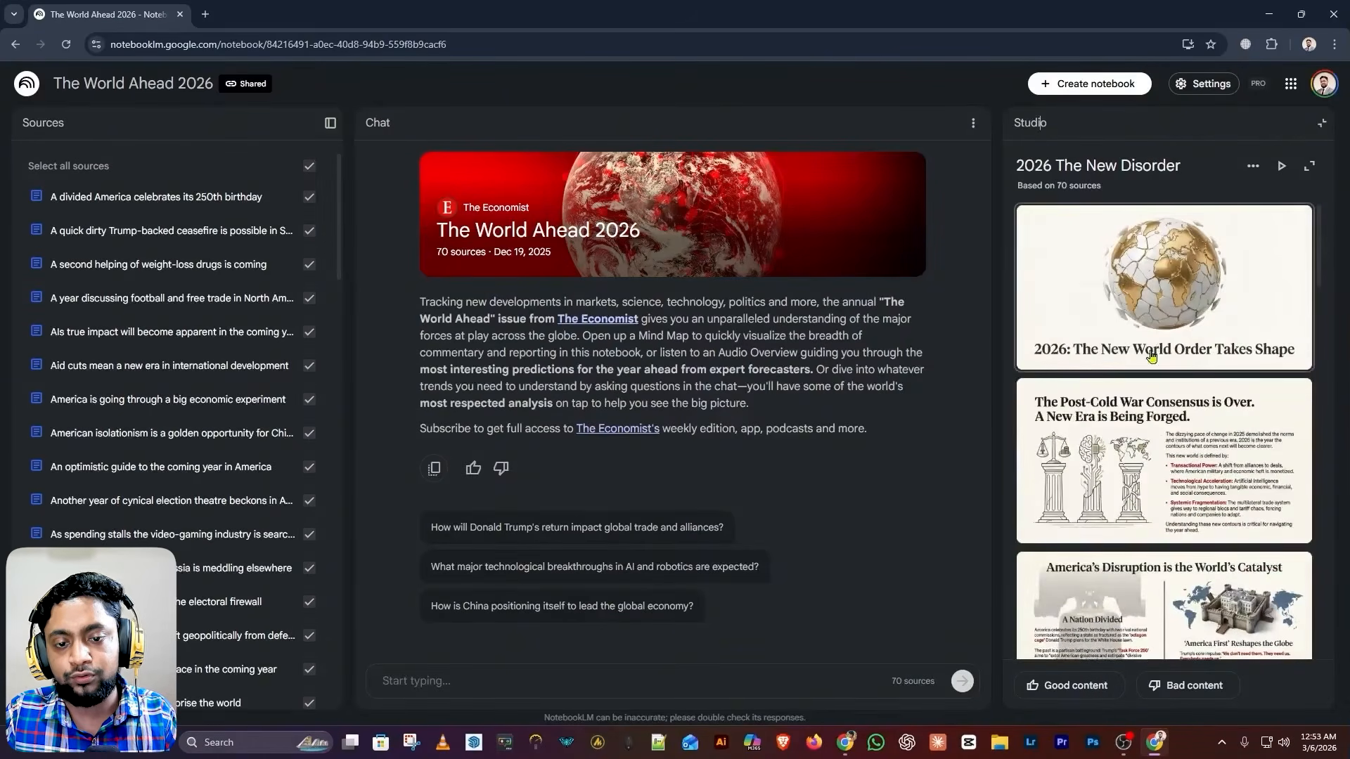
scroll(1186, 369, down, 3)
scroll(1185, 371, up, 3)
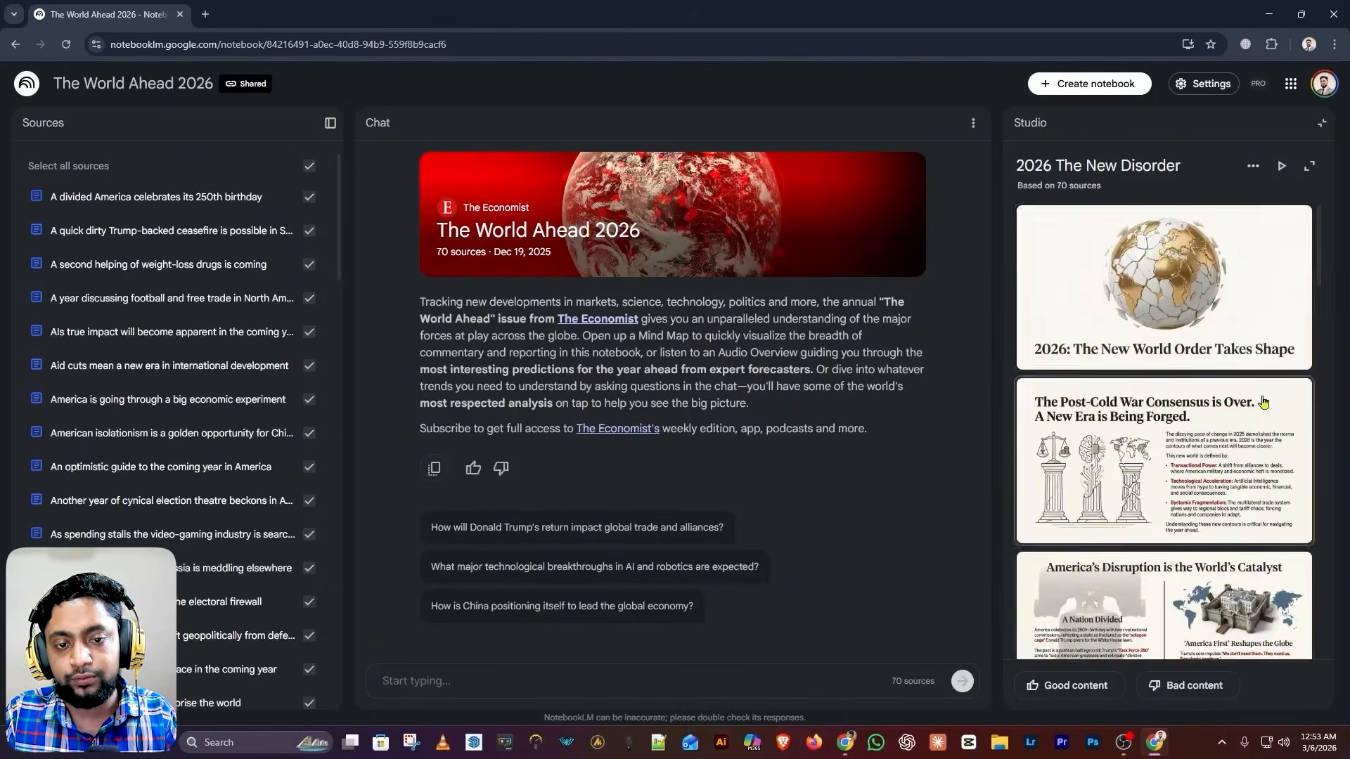
click(1169, 304)
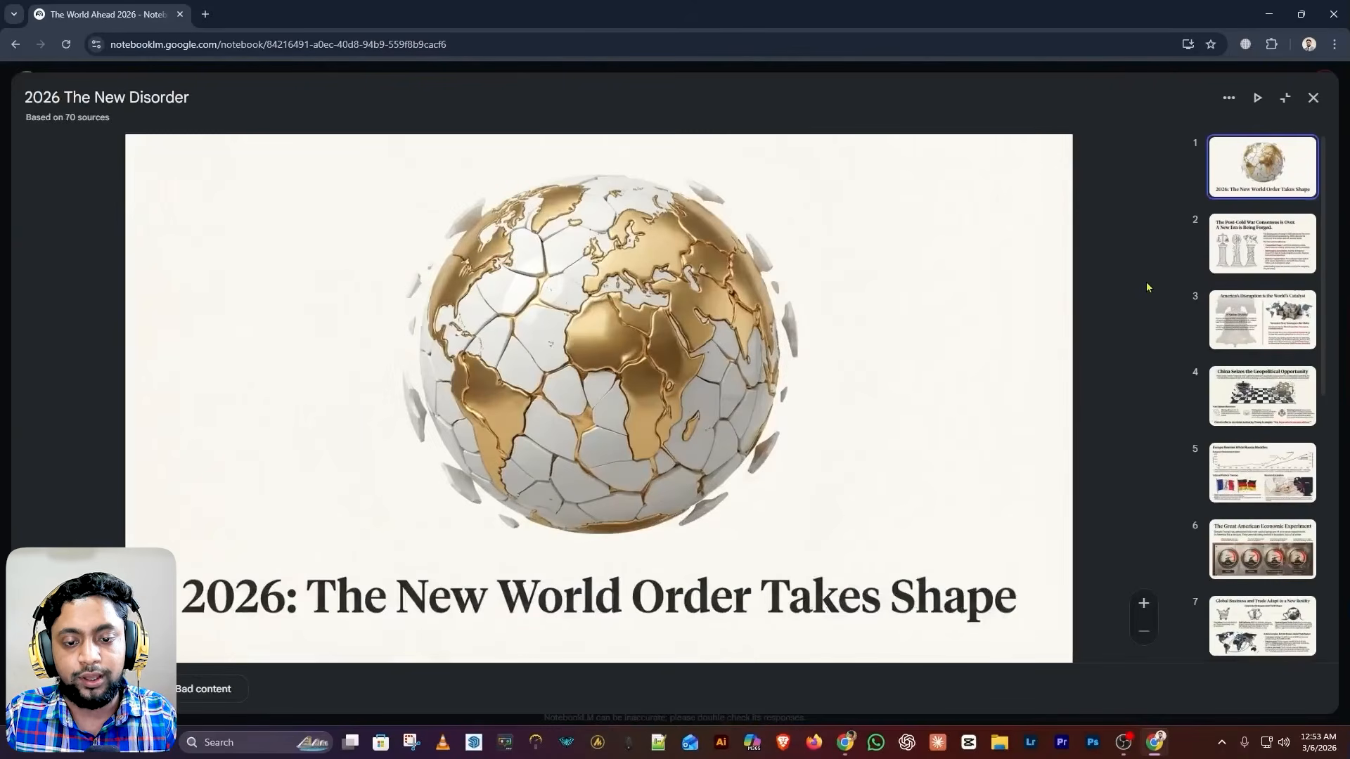
Page through slides 2 to 7 of the deck
click(1267, 255)
click(1267, 319)
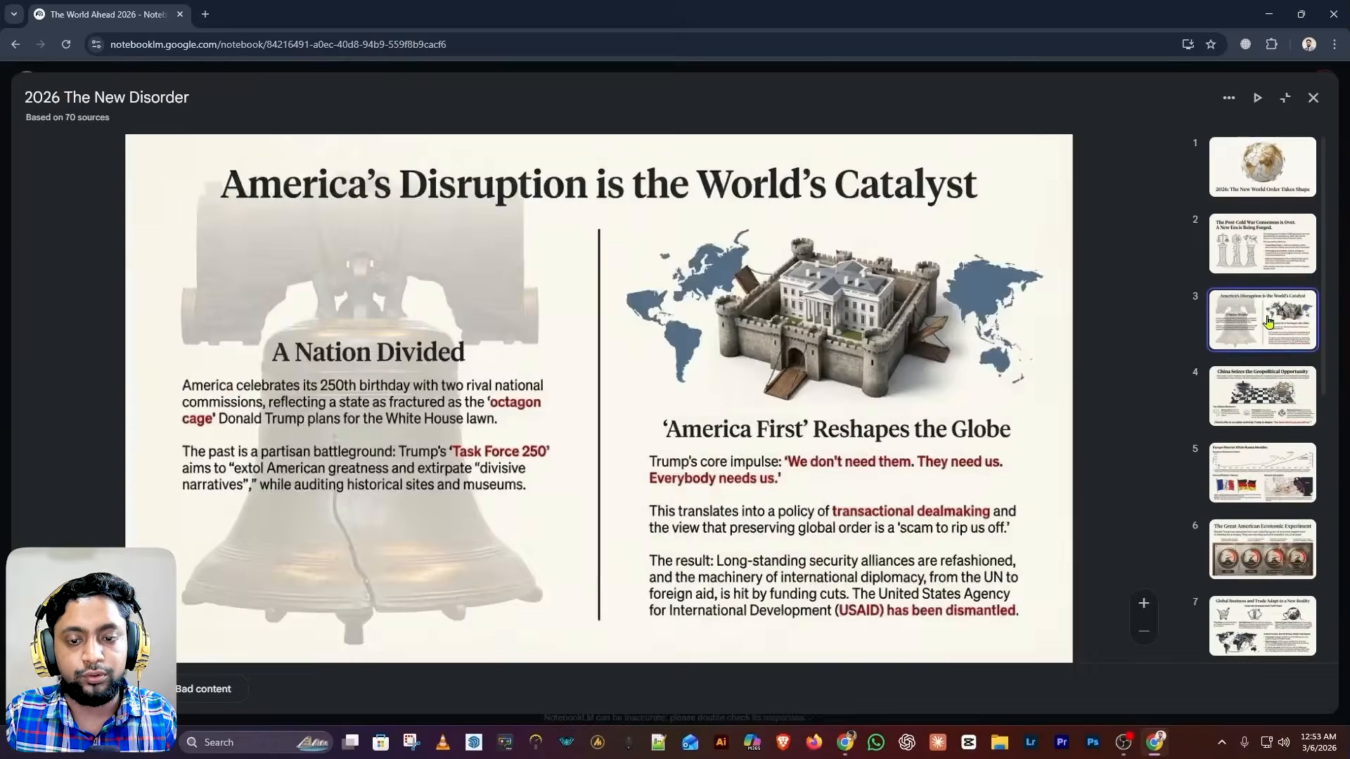
click(1250, 390)
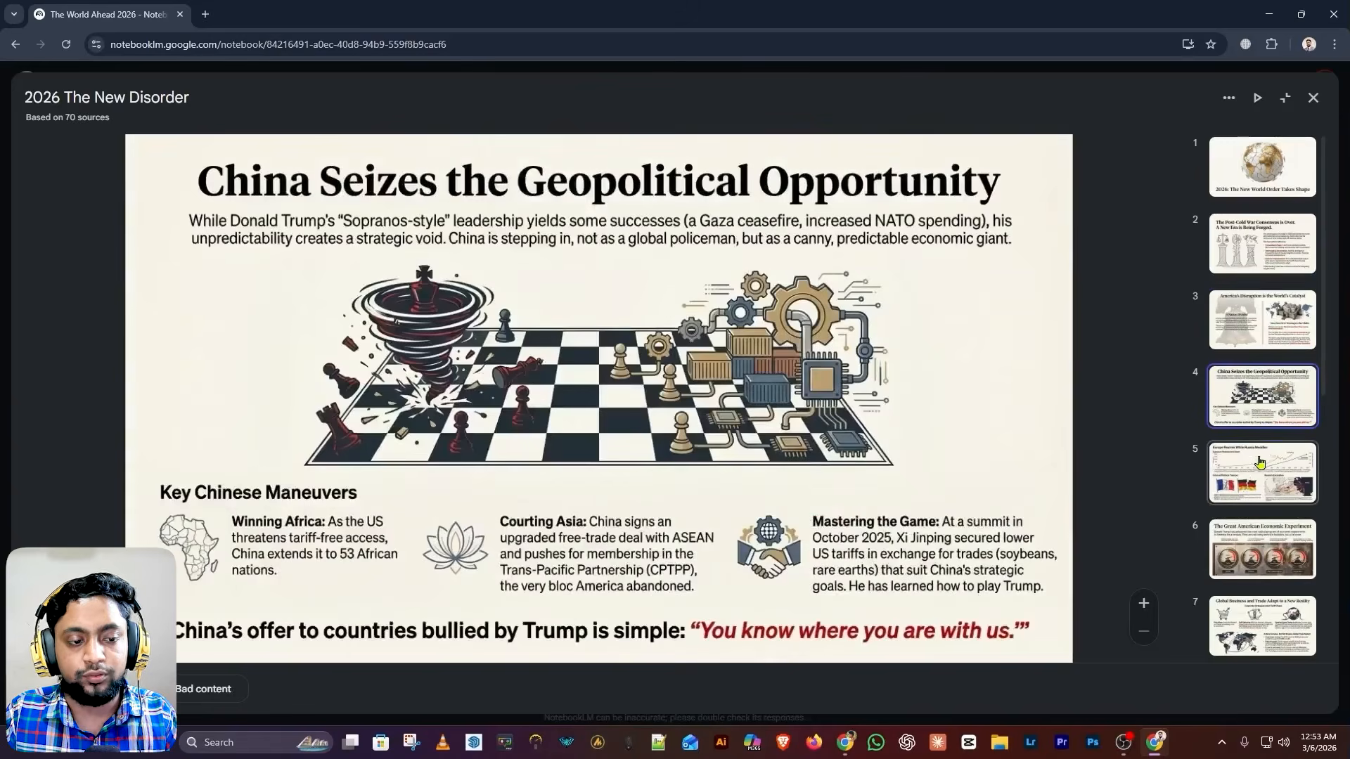
click(1258, 464)
click(1254, 549)
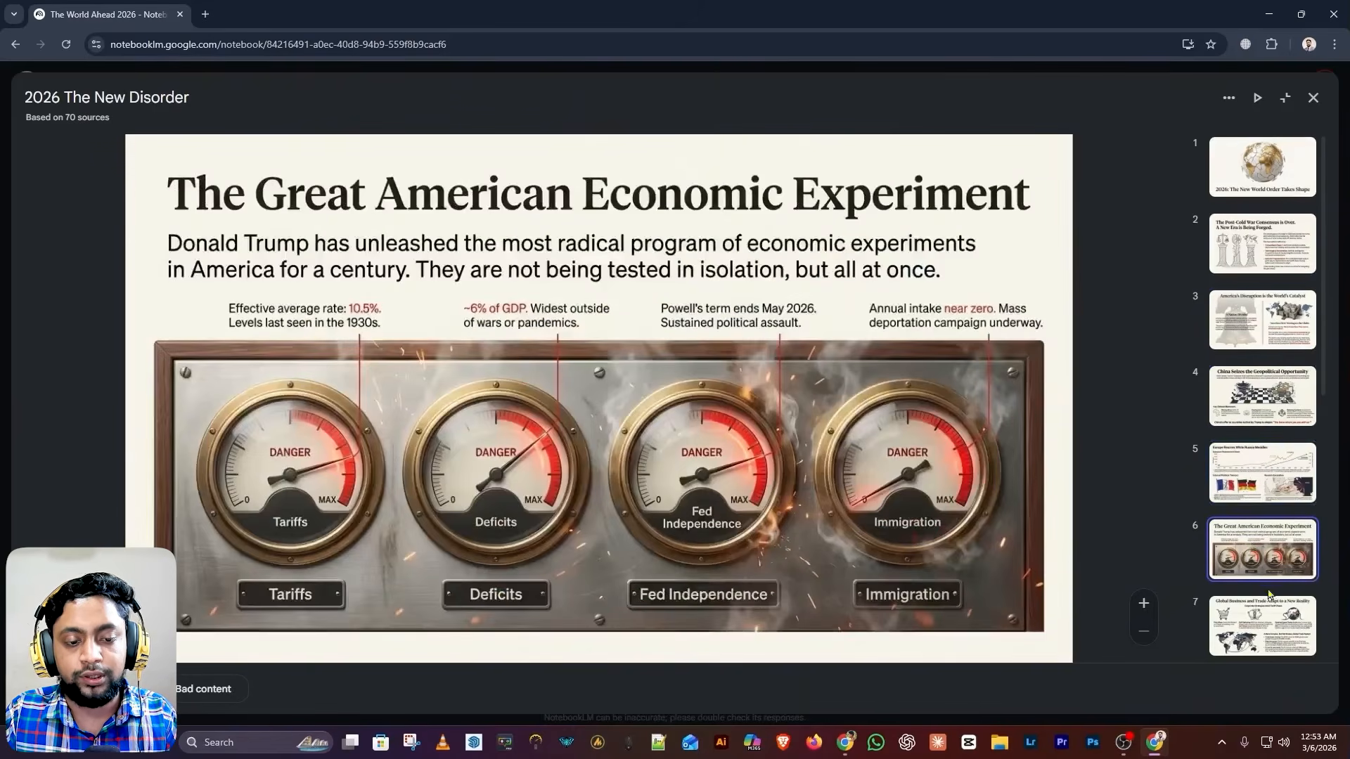
click(1265, 616)
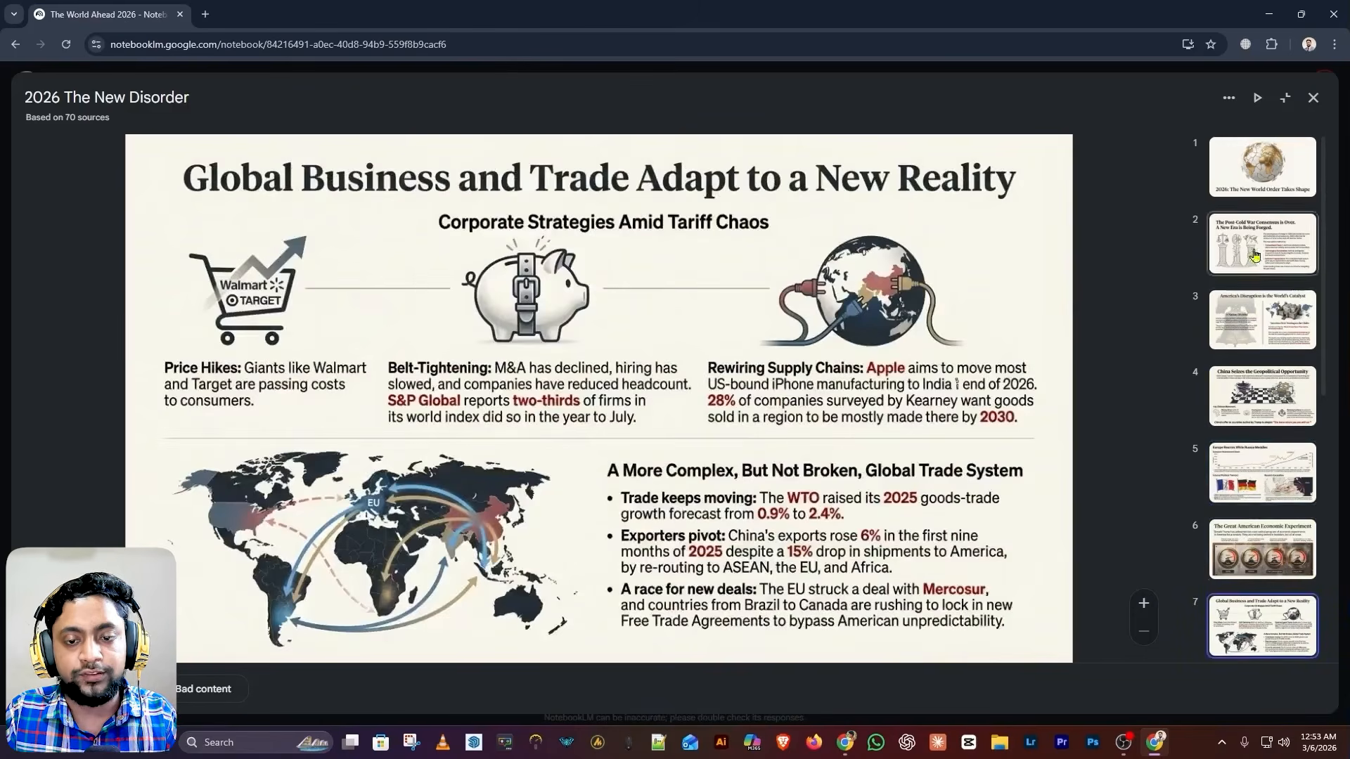
Return to the title slide, start the slideshow, then play the Progress Collides audio overview
click(1261, 177)
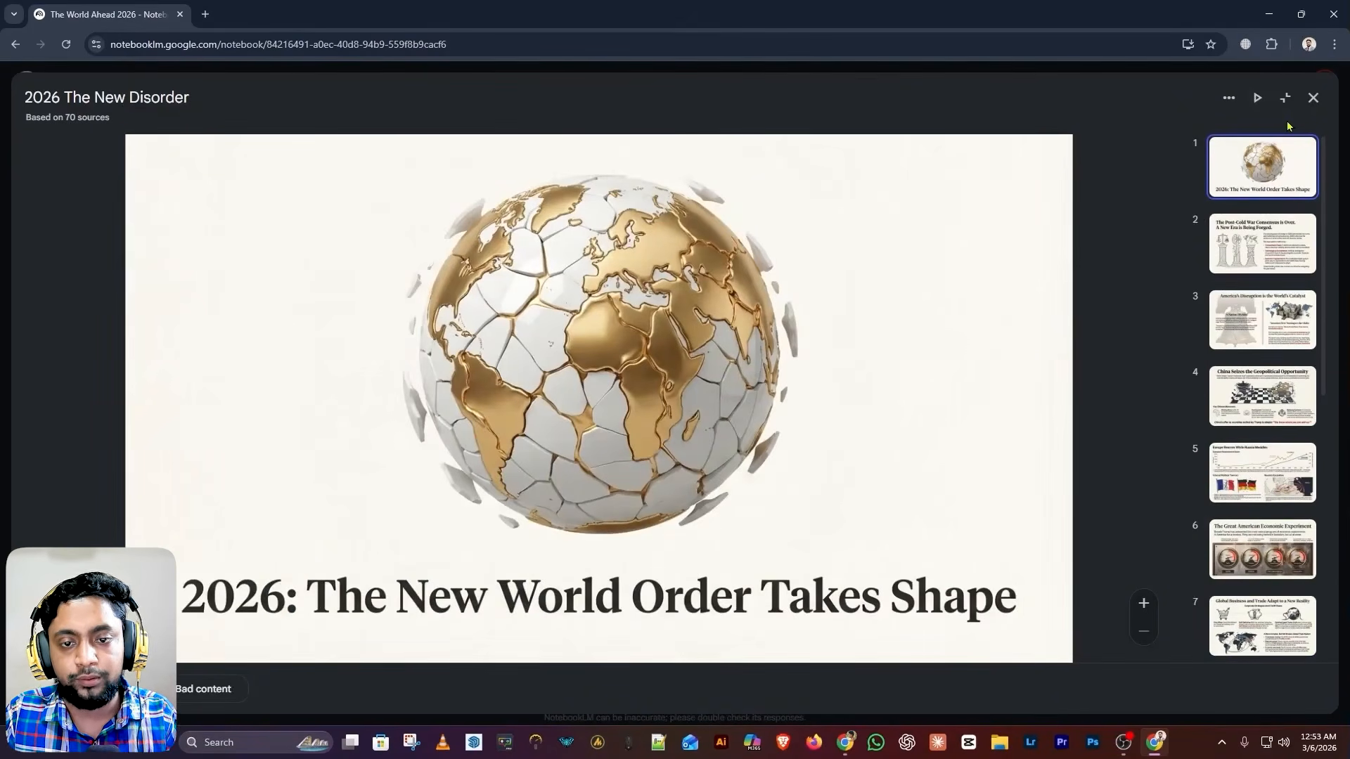
click(1256, 102)
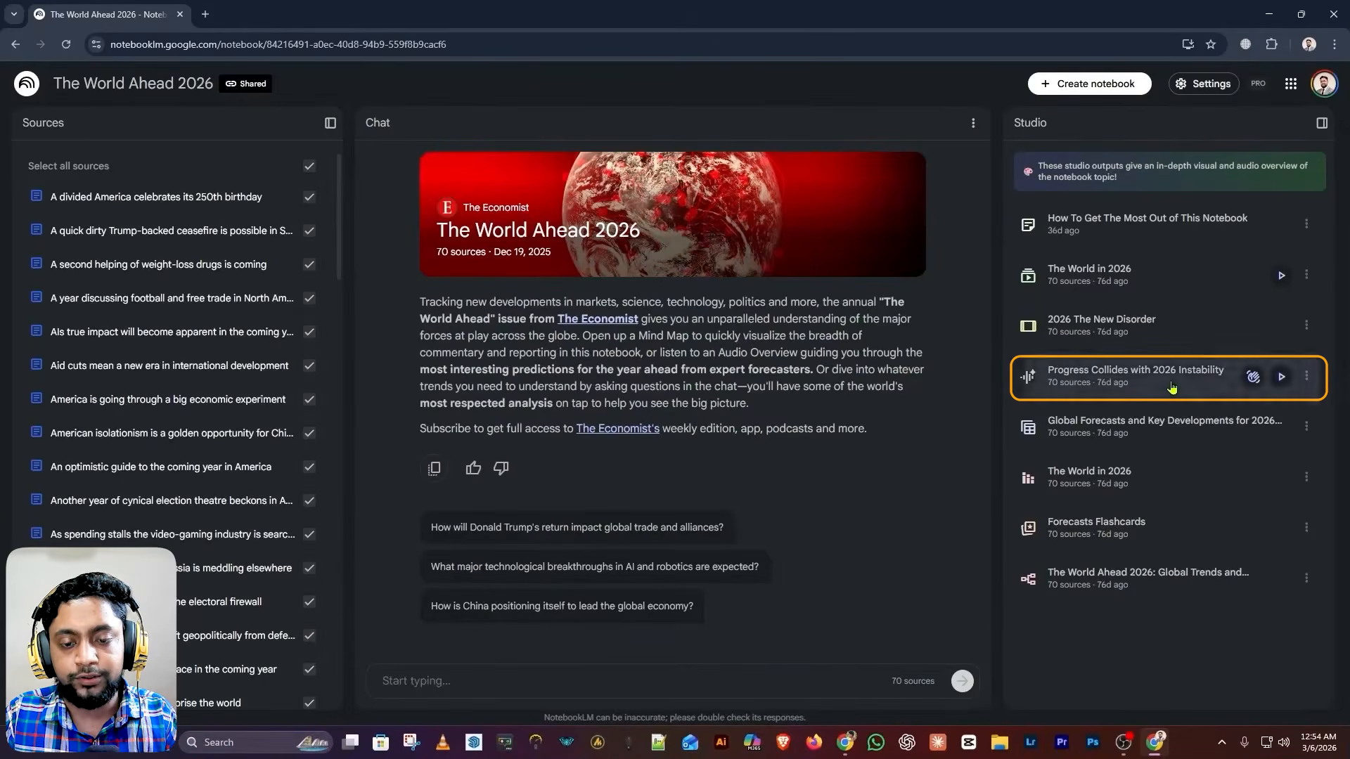
click(1171, 388)
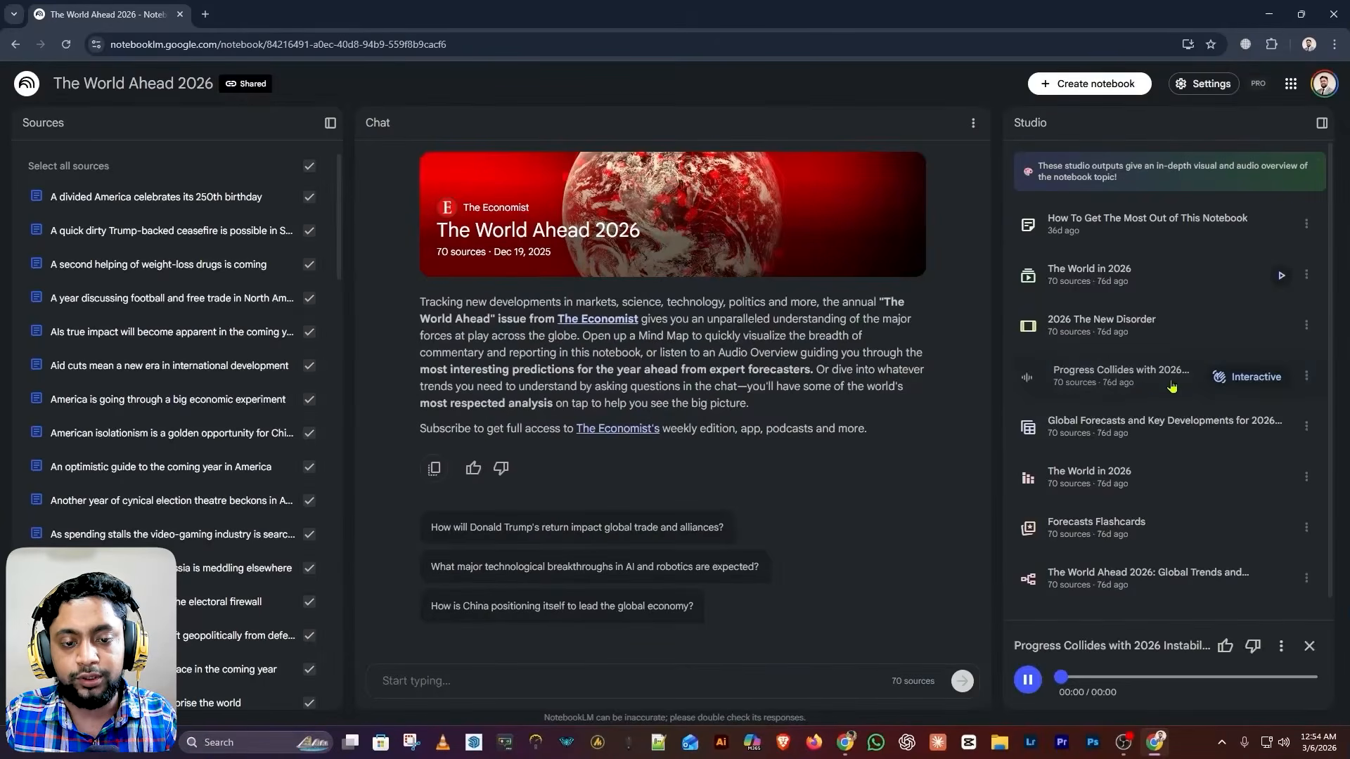
Pause the audio, then view the Global Forecasts data table and The World in 2026 infographic
click(1029, 681)
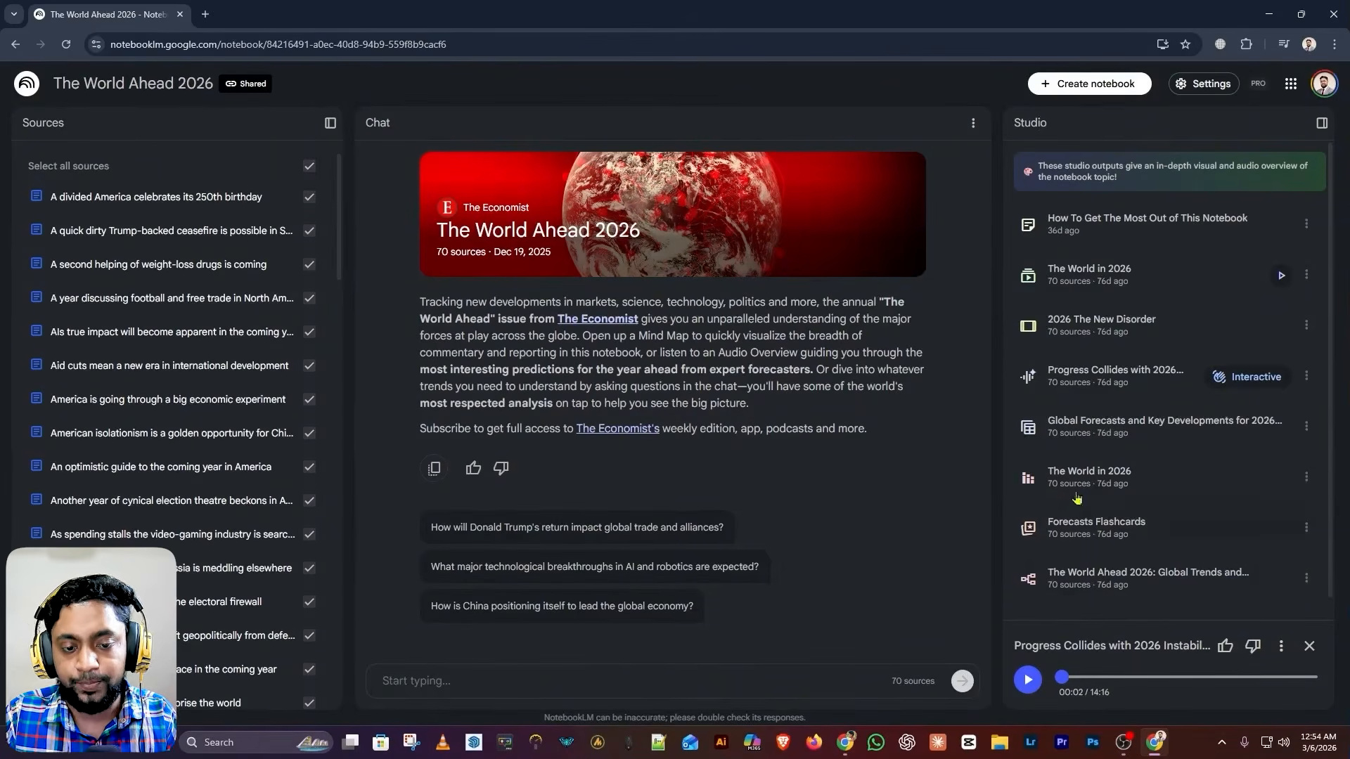
click(1123, 437)
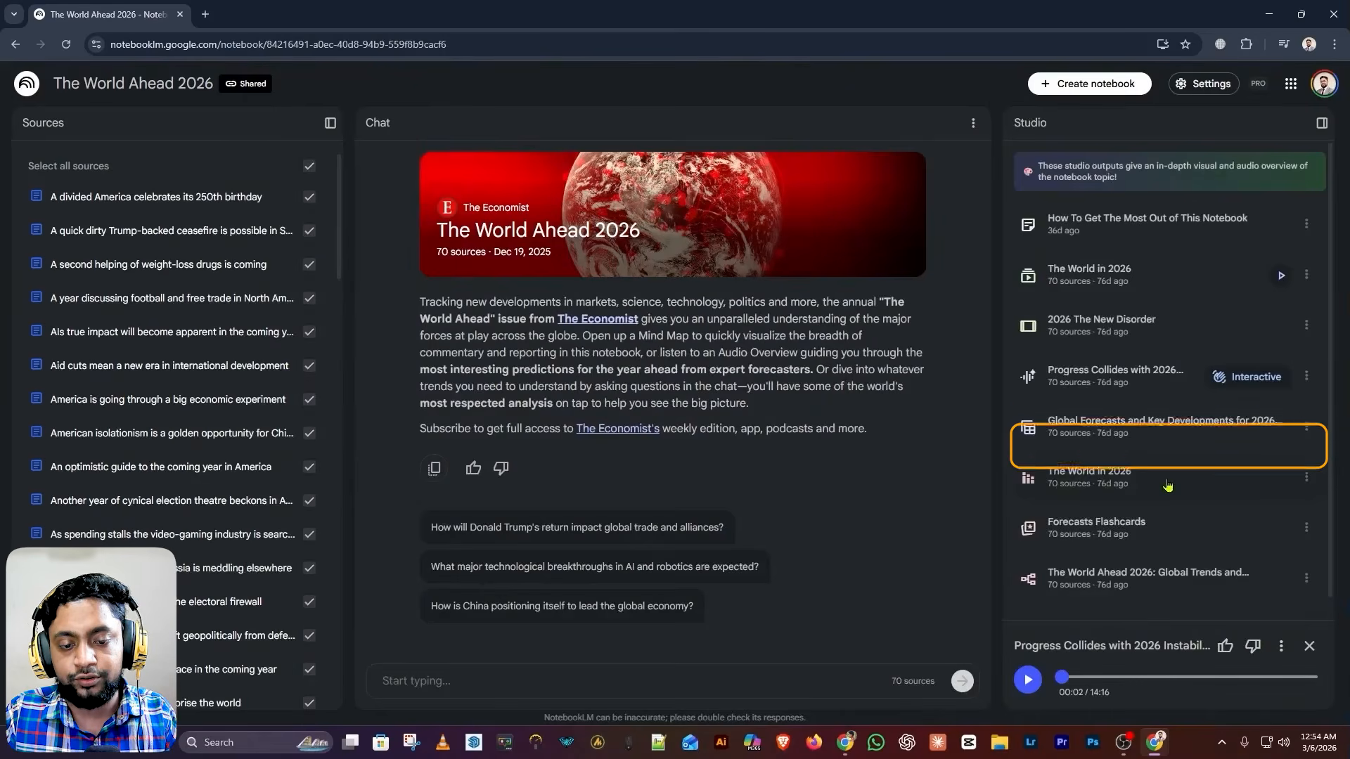
click(1167, 484)
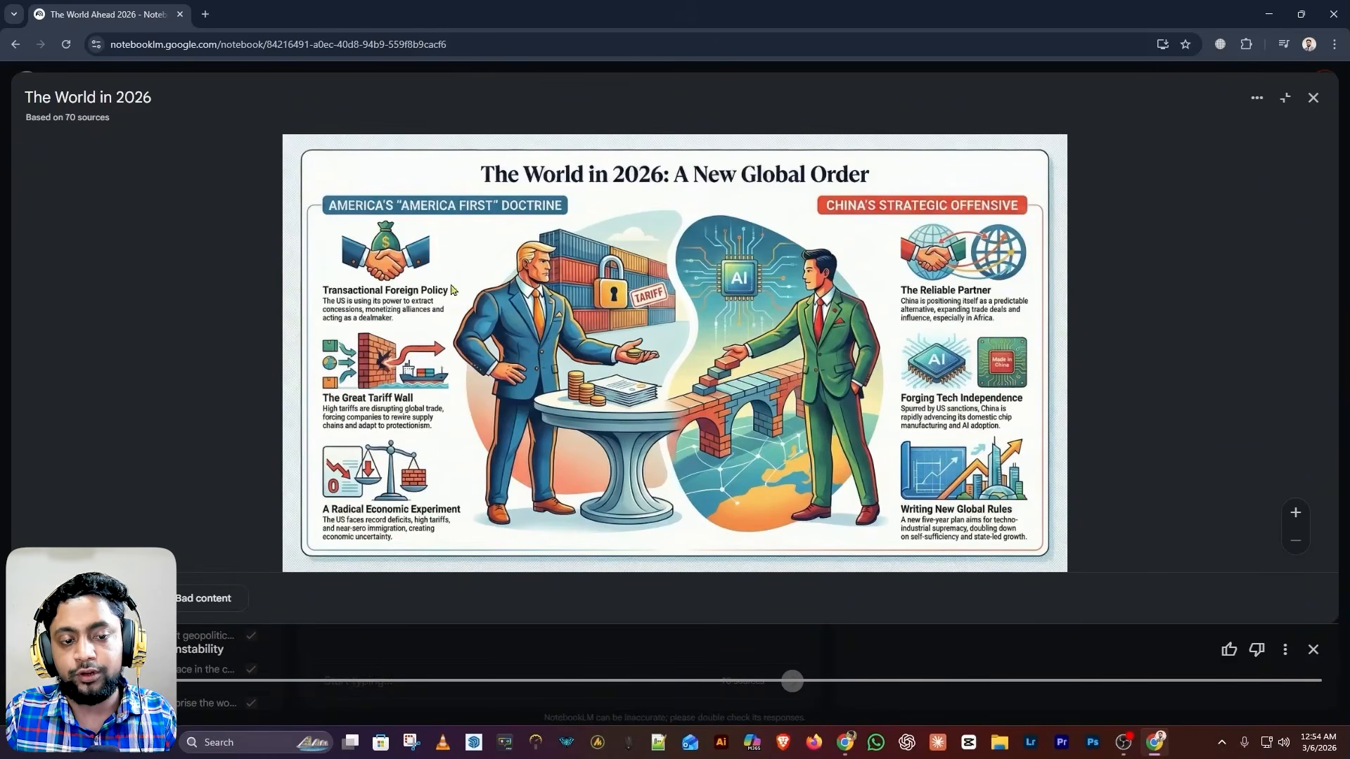
click(1312, 97)
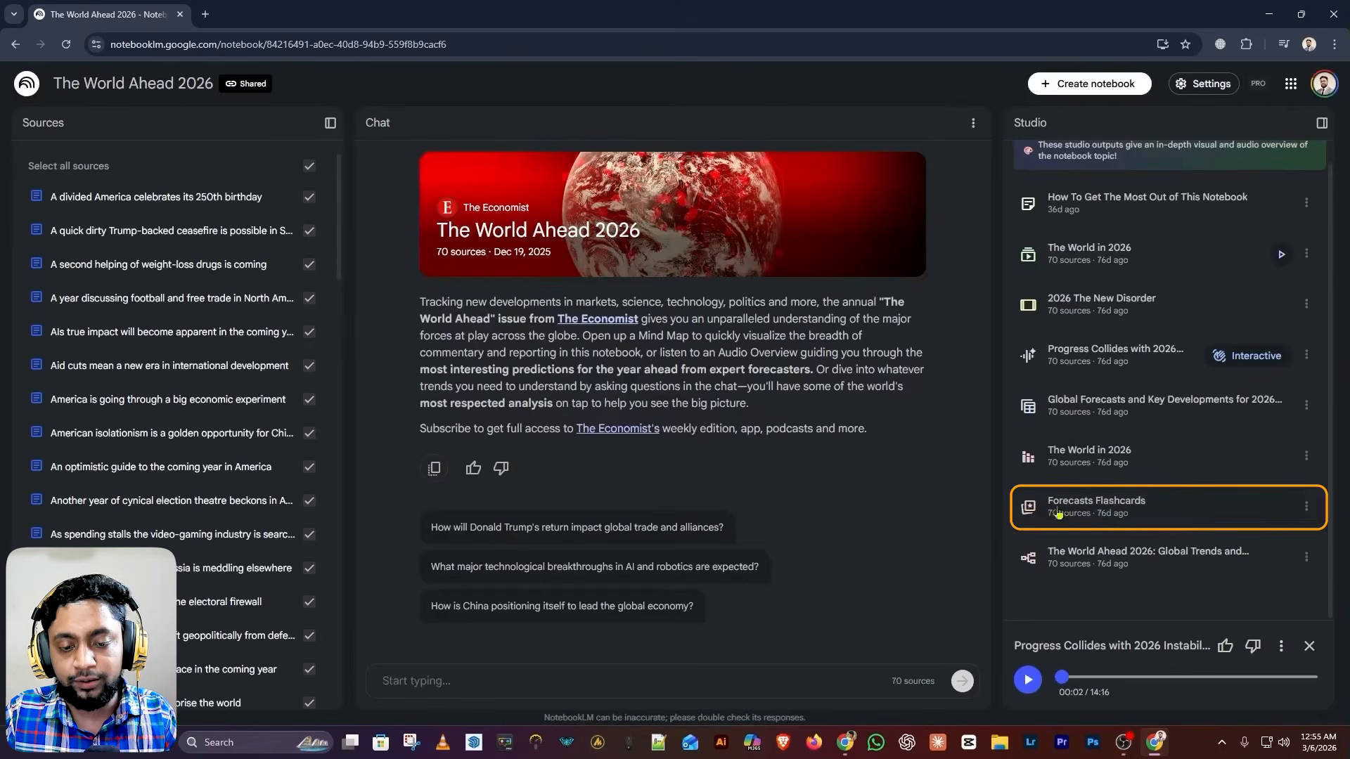
Open the Forecasts Flashcards and advance through the next cards
click(1183, 517)
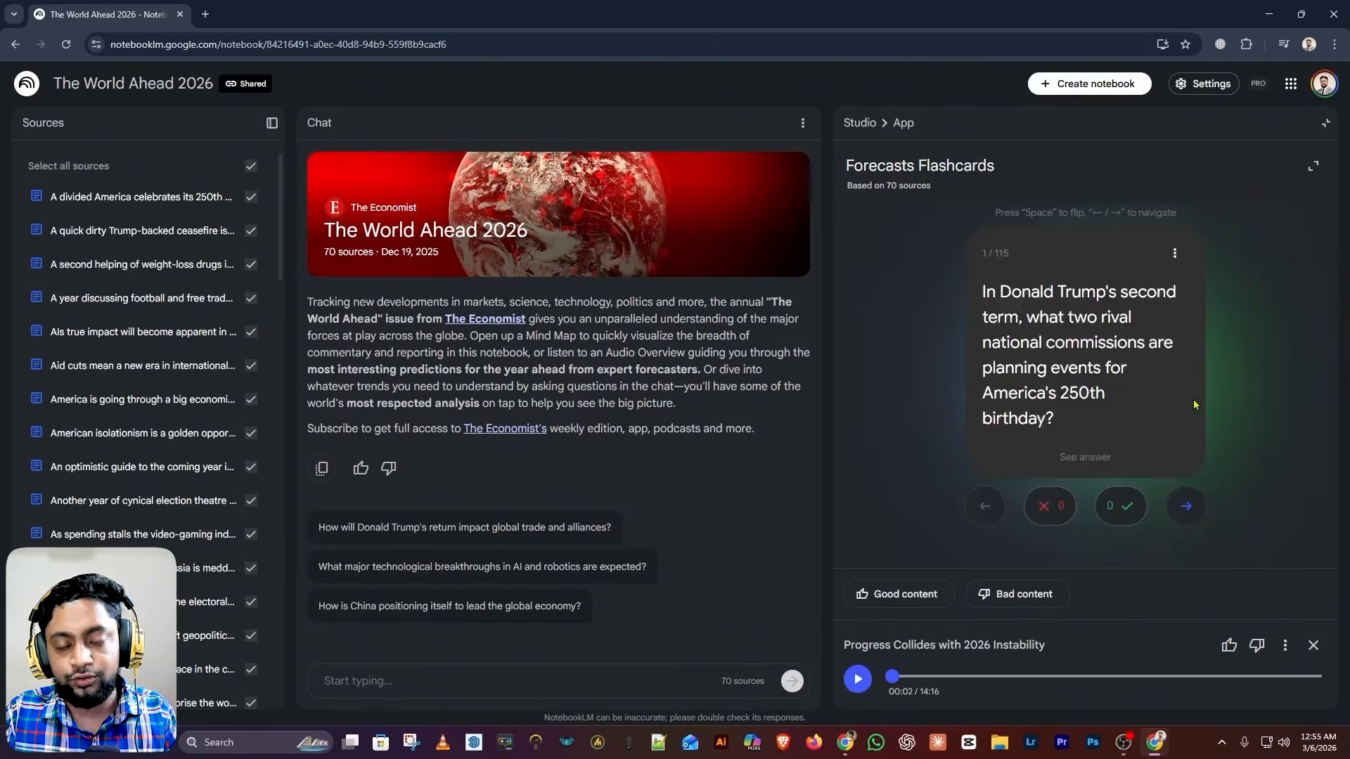
click(1186, 505)
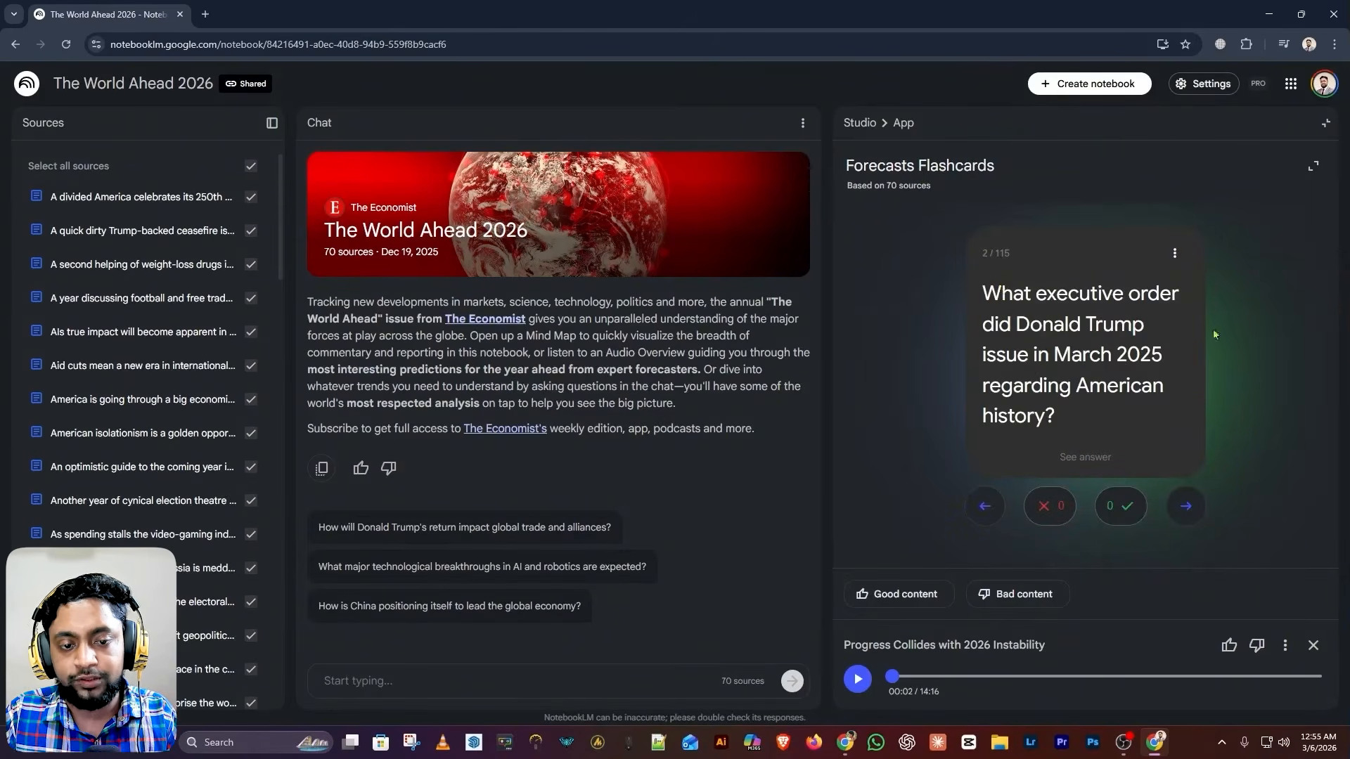
click(1188, 507)
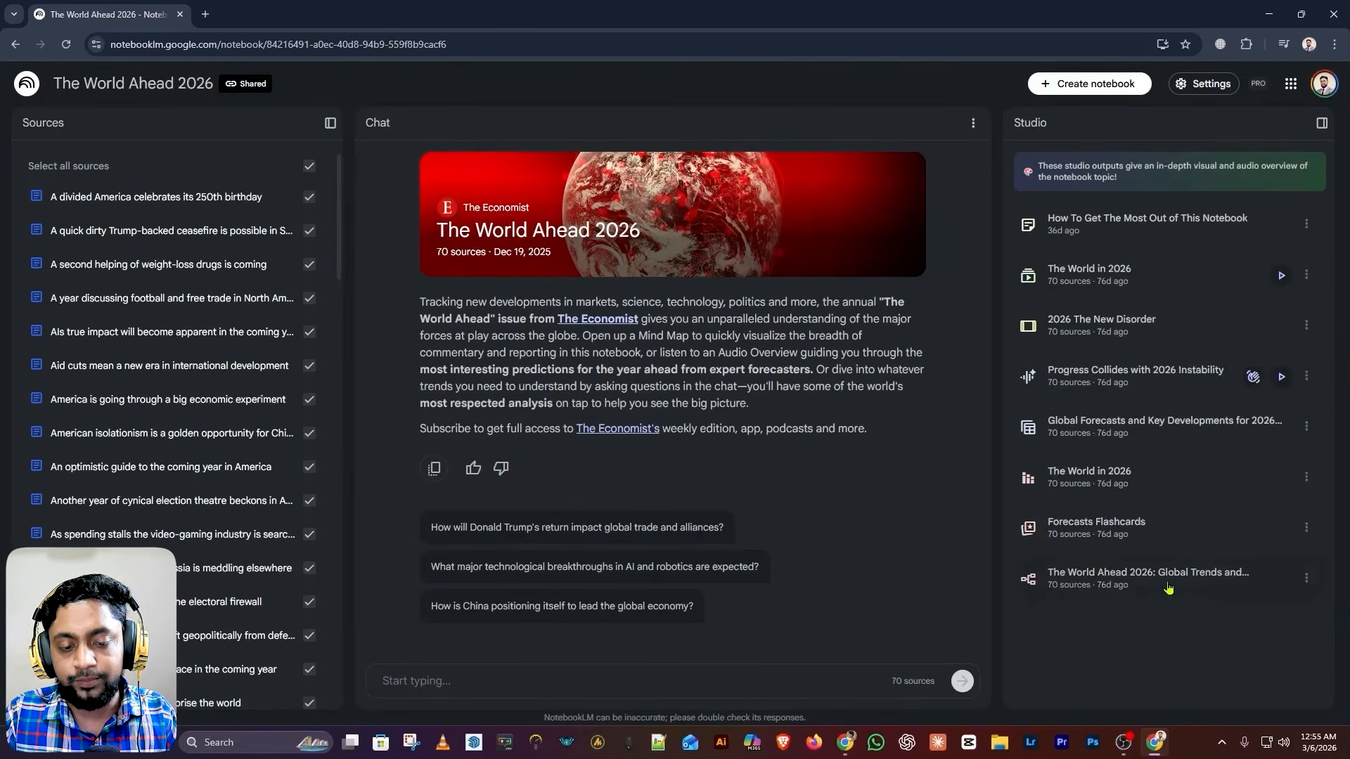
Expand Geopolitics, America's 250th Birthday and Past is a partisan battleground in the mind map, then close it
click(1153, 578)
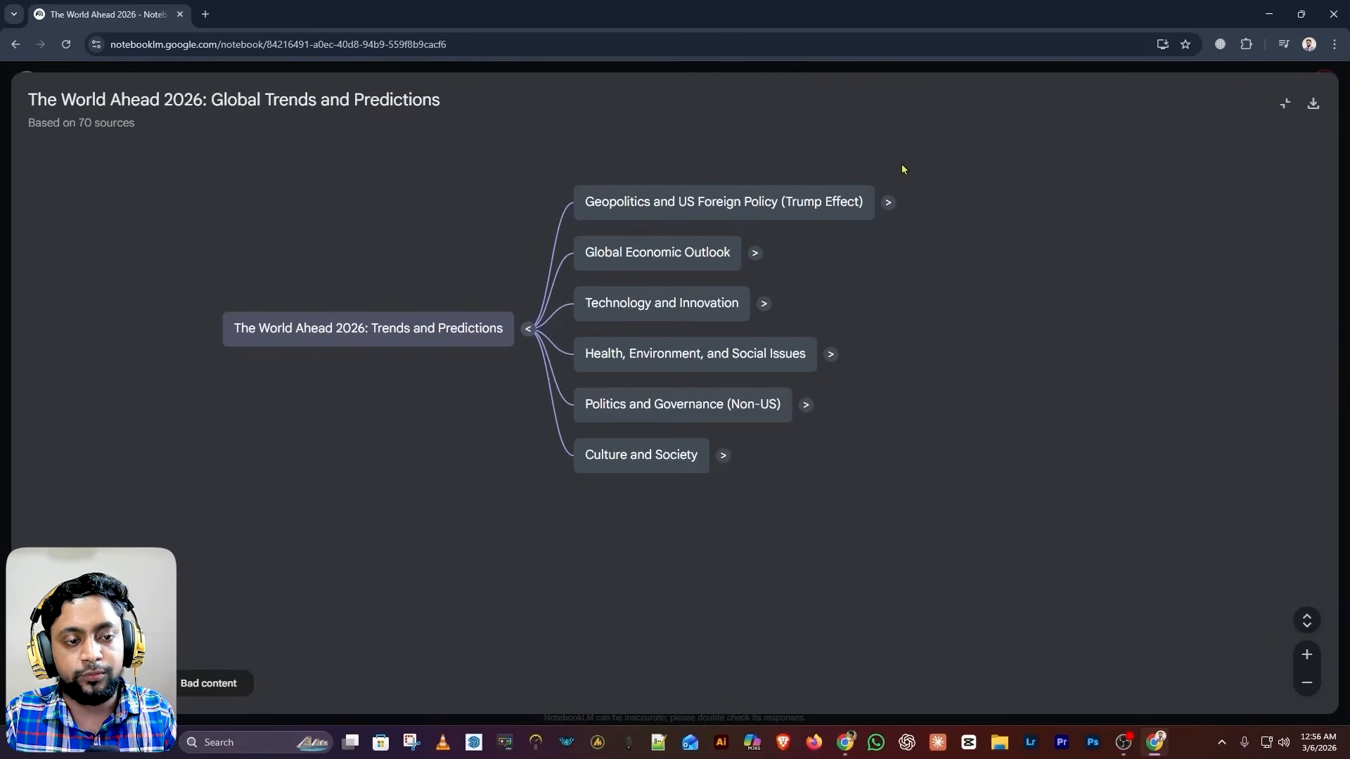
click(887, 201)
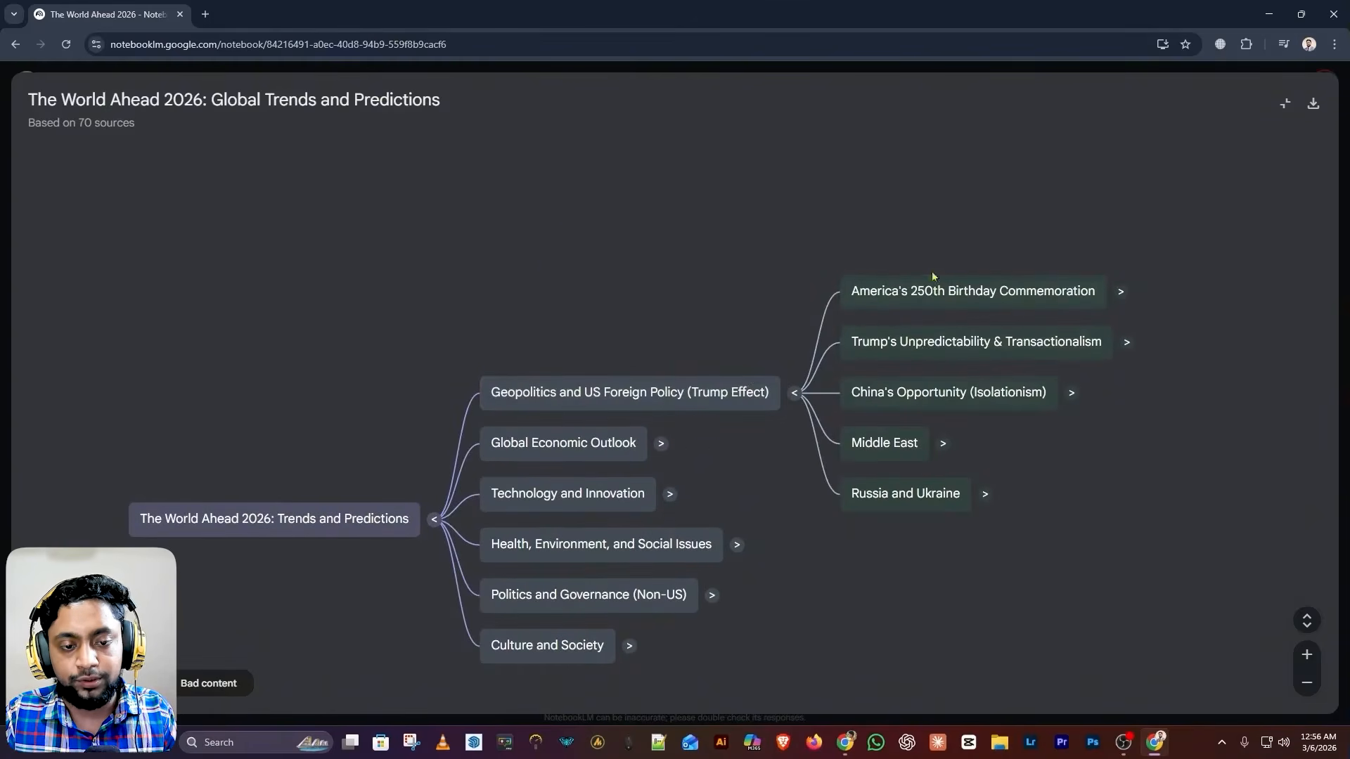
click(1121, 292)
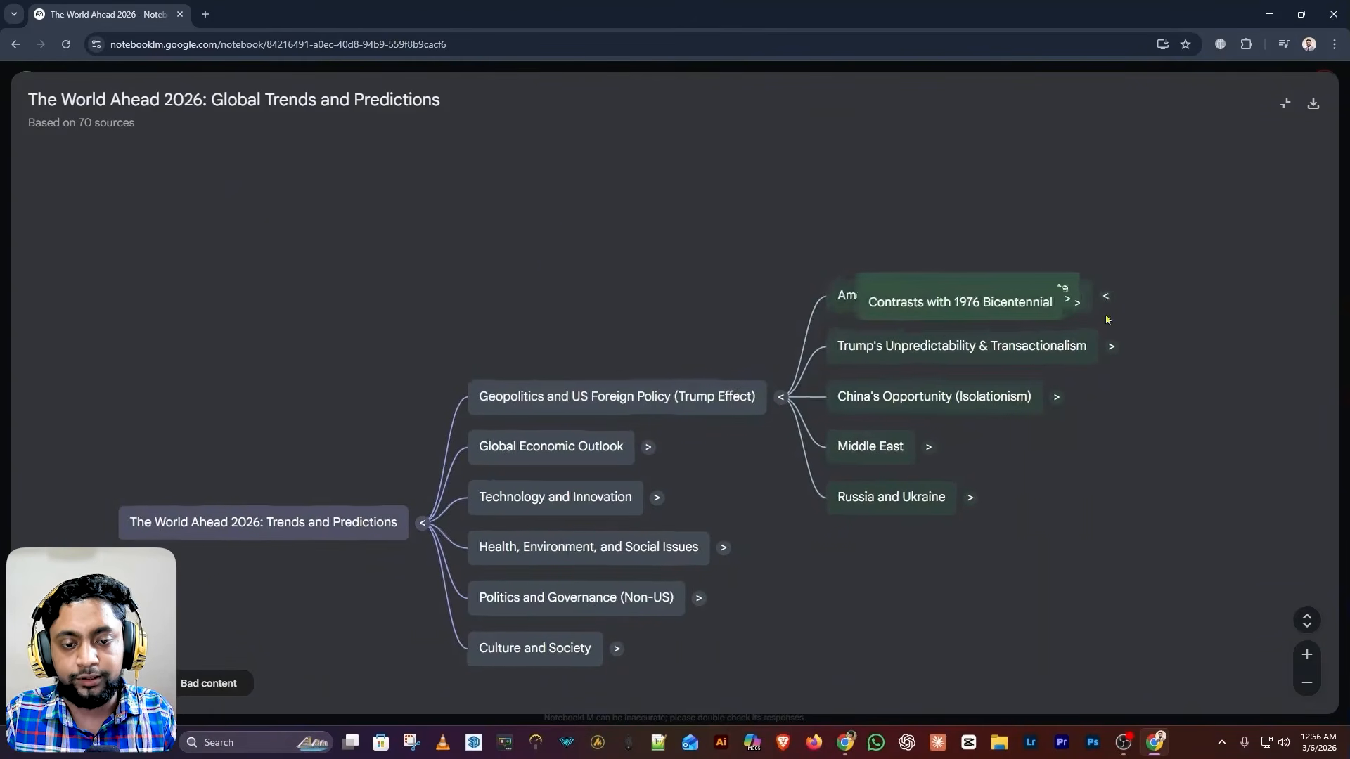
scroll(1031, 378, down, 2)
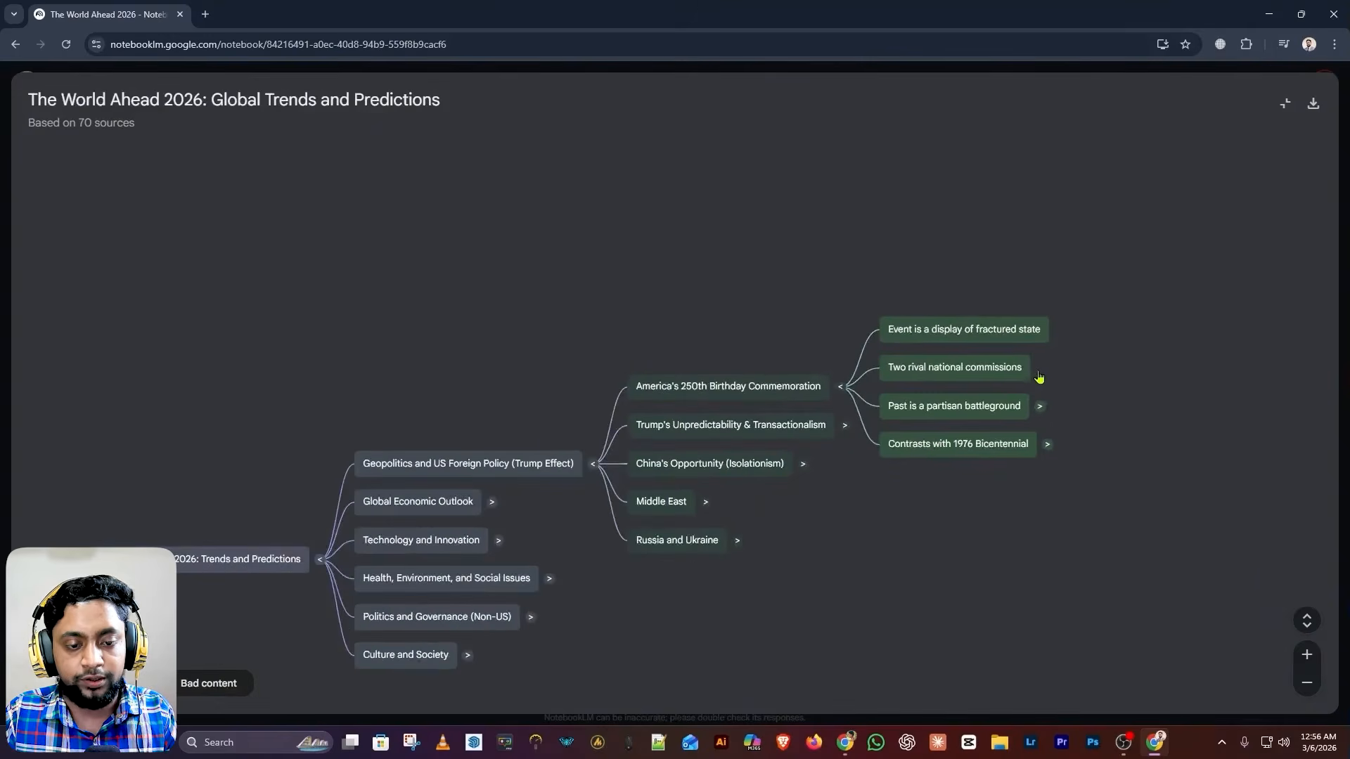
click(1040, 407)
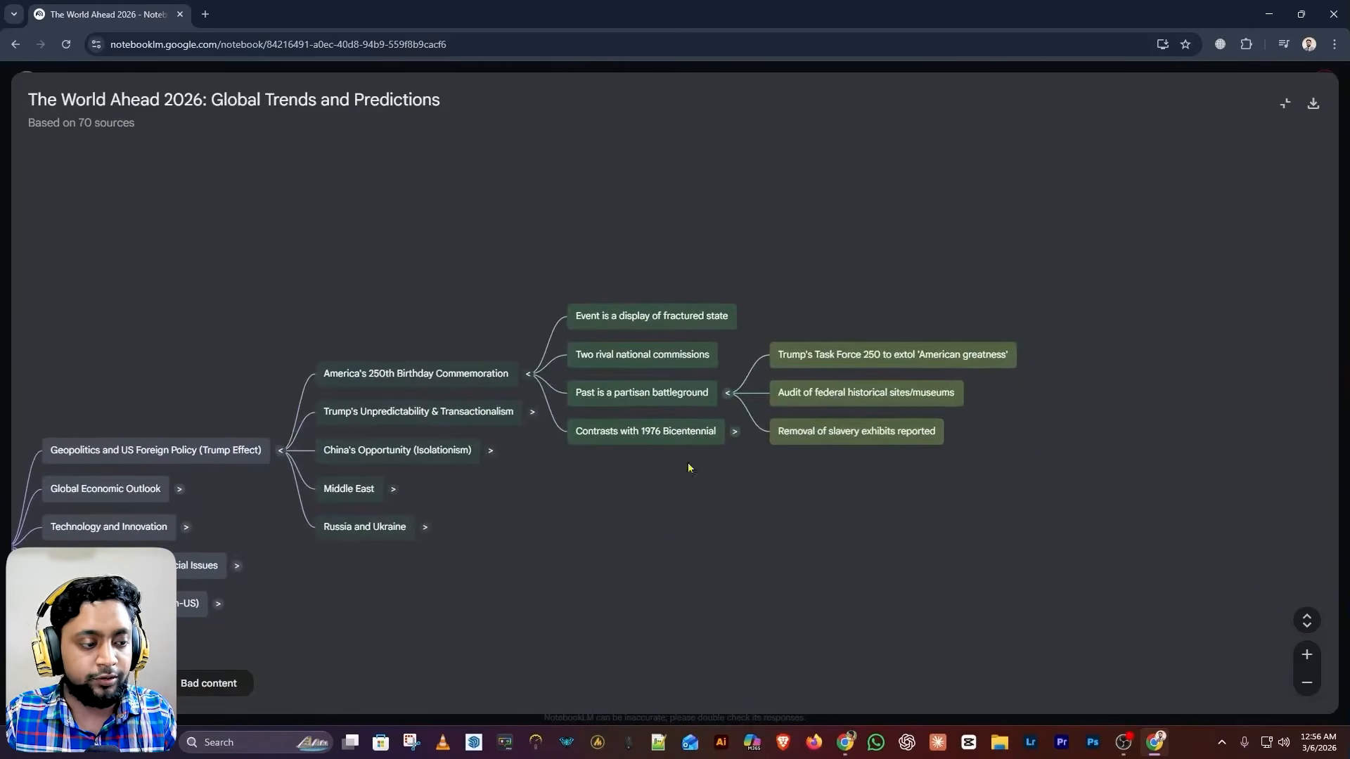
scroll(144, 510, down, 1)
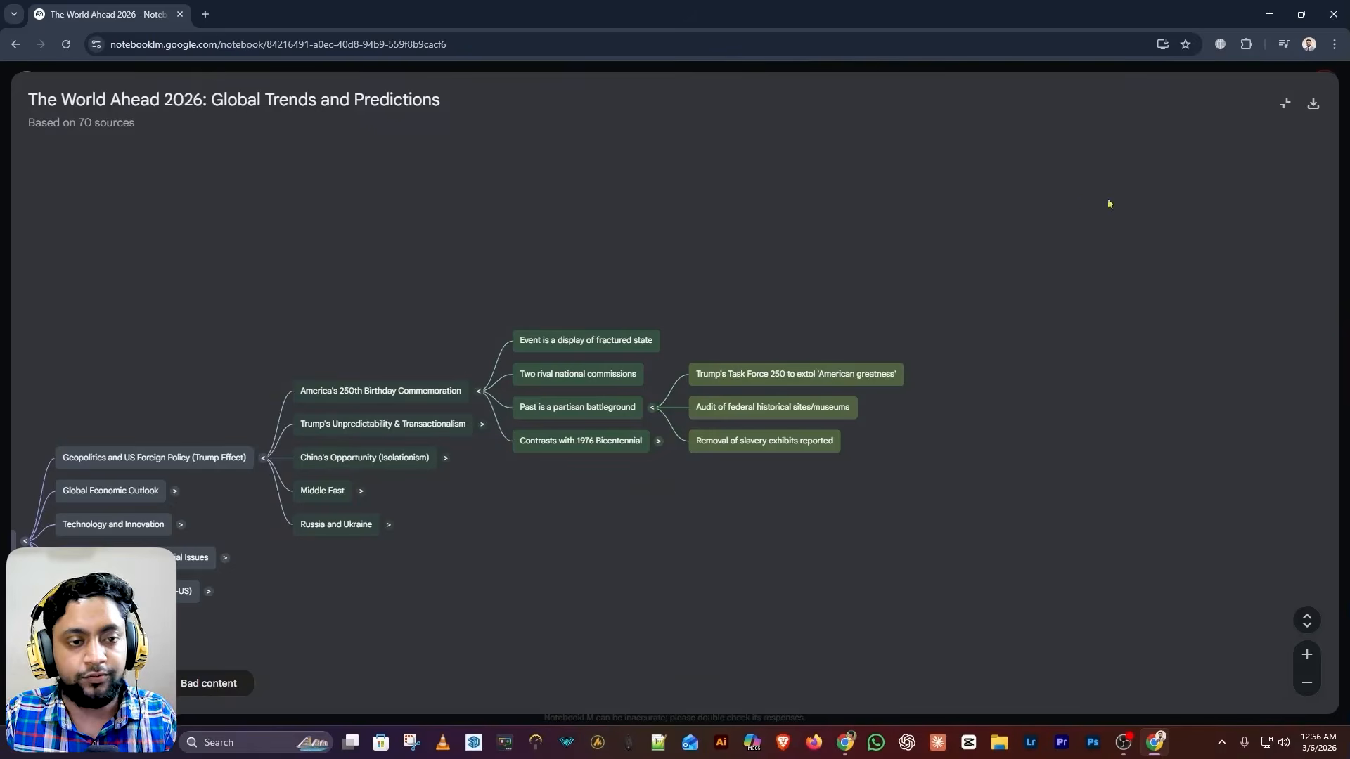
click(1285, 104)
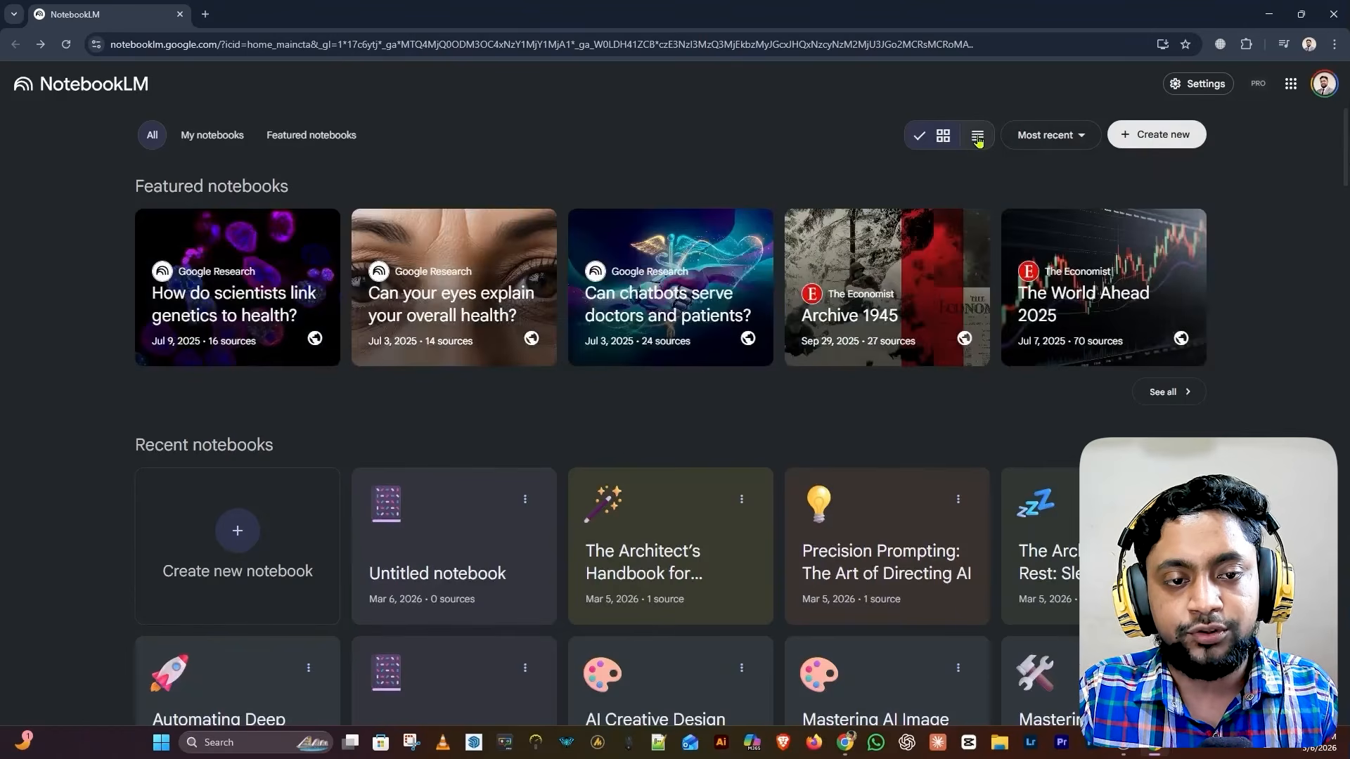
Try list view, return to grid view, and sort the recent notebooks by Title
click(977, 137)
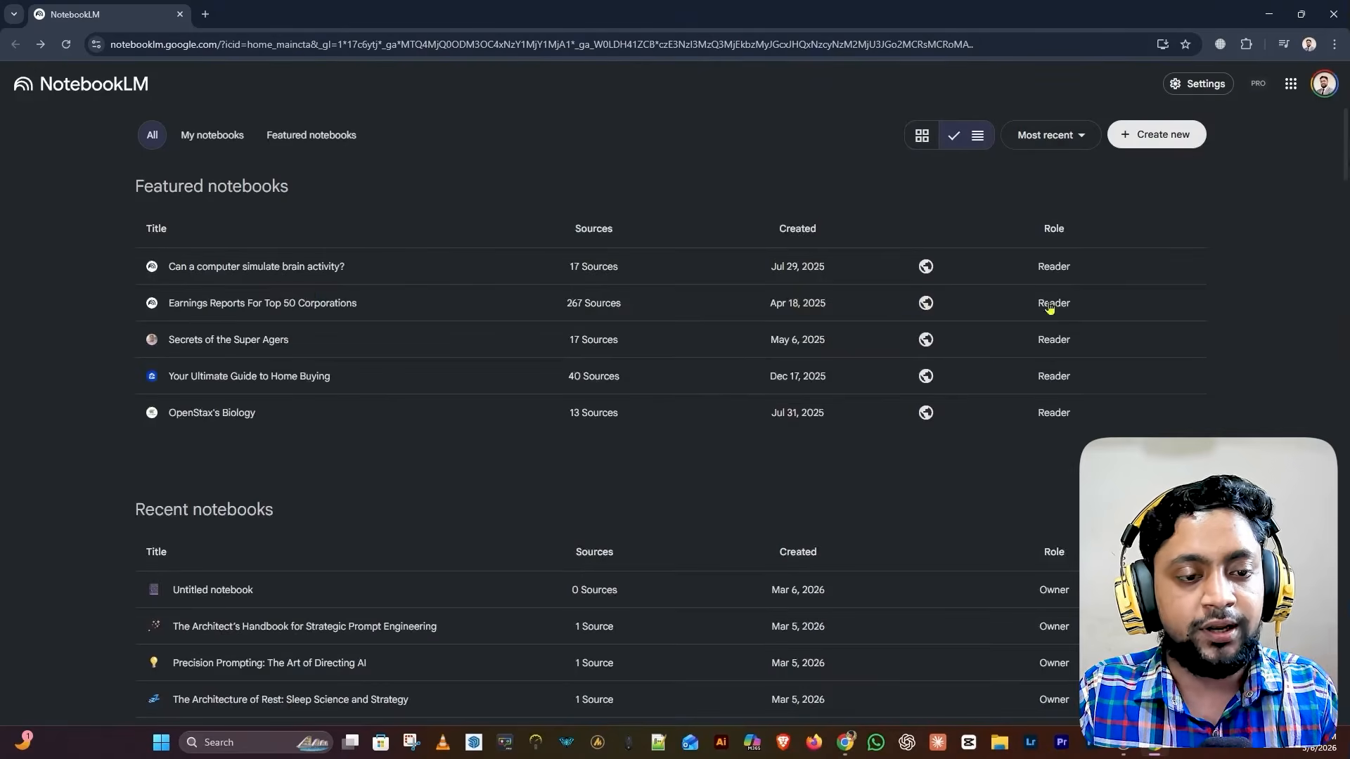
click(922, 137)
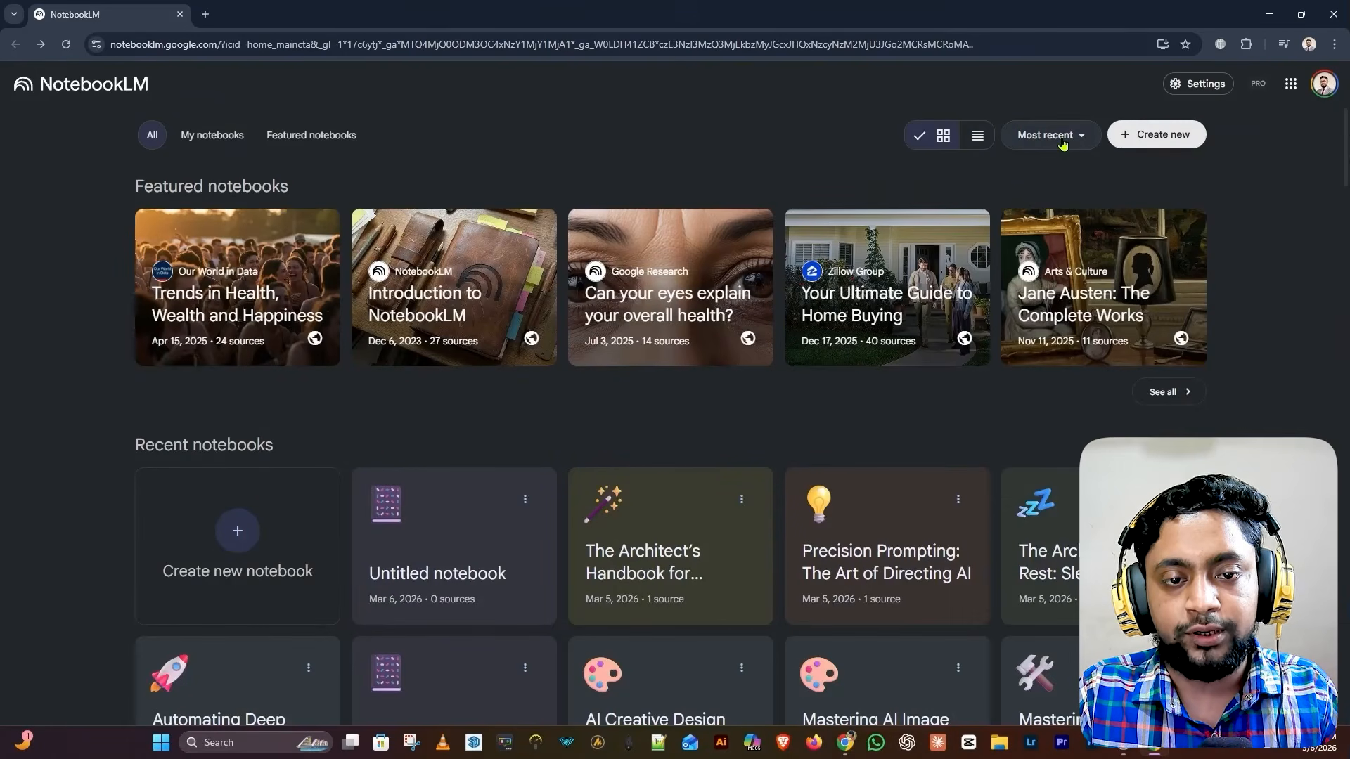
click(1062, 143)
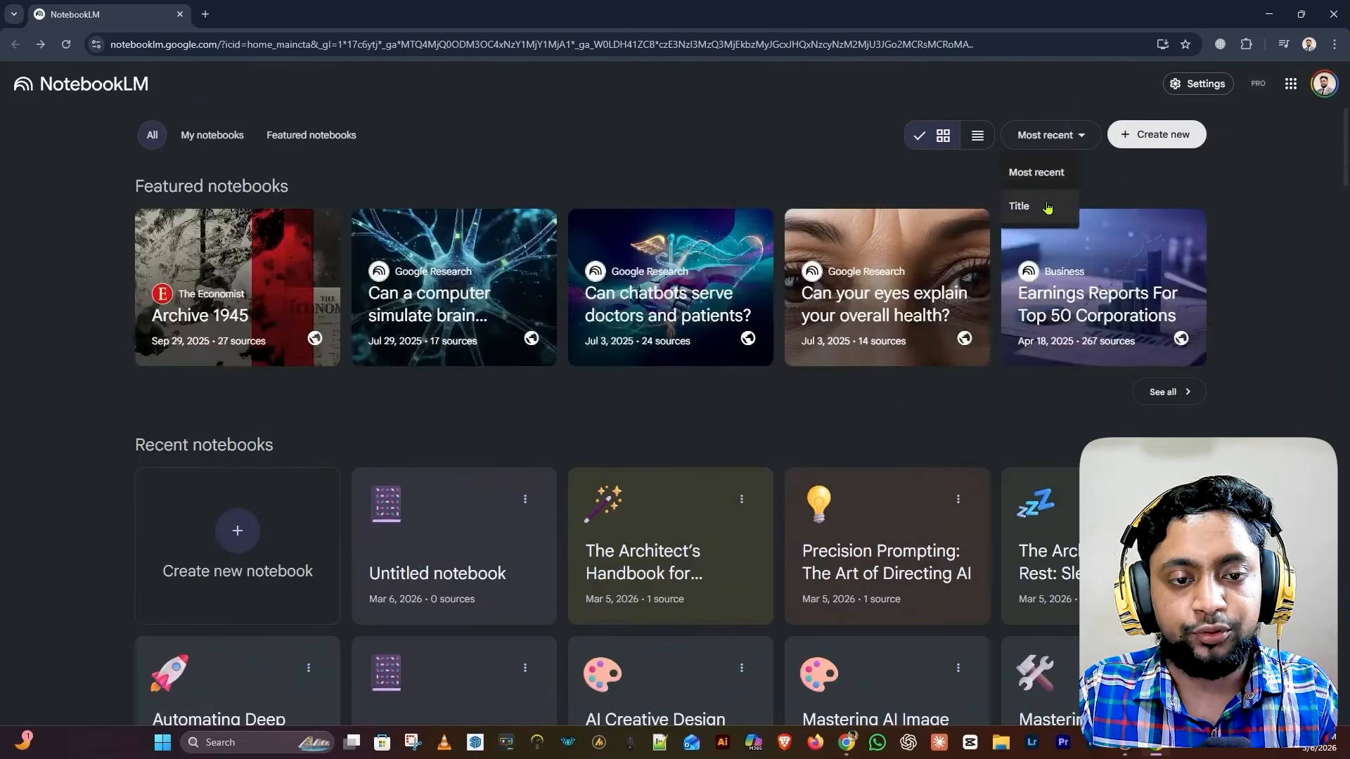
click(1046, 208)
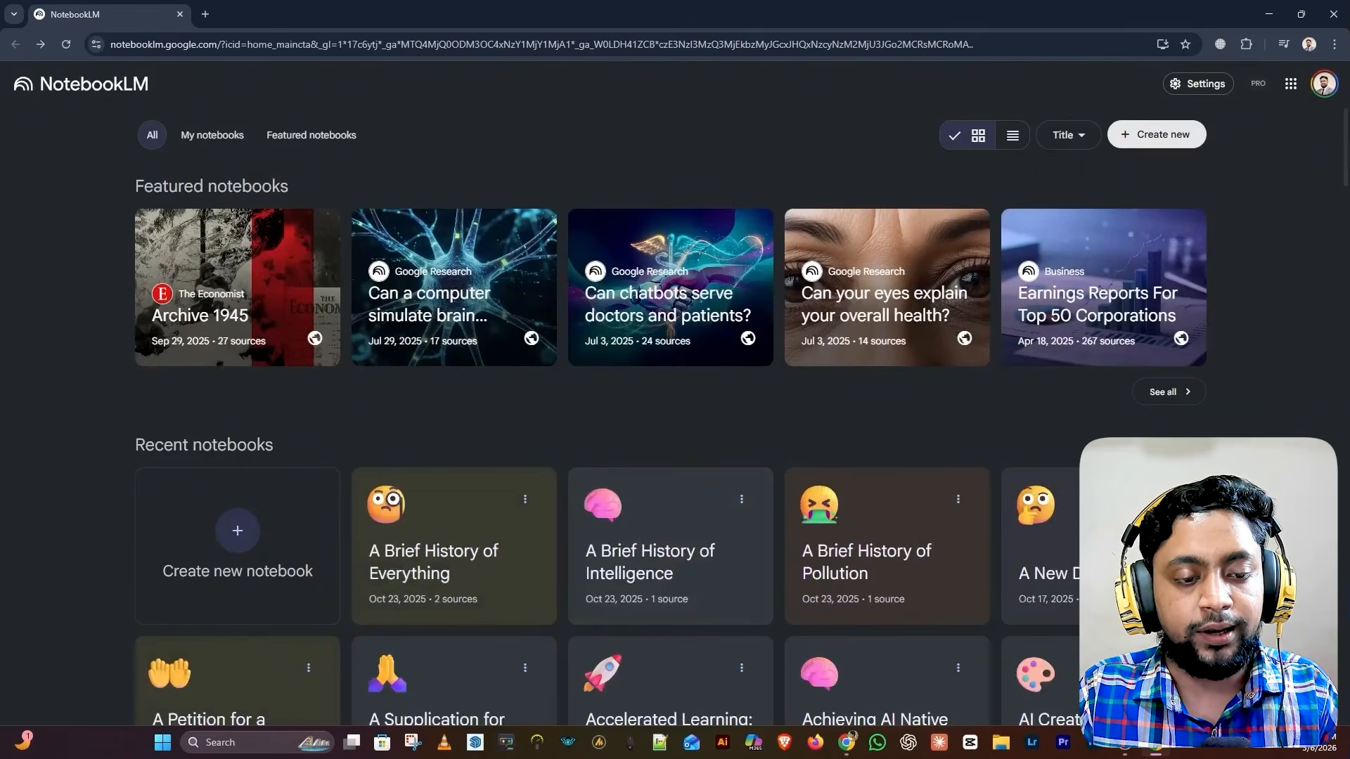
scroll(671, 394, down, 2)
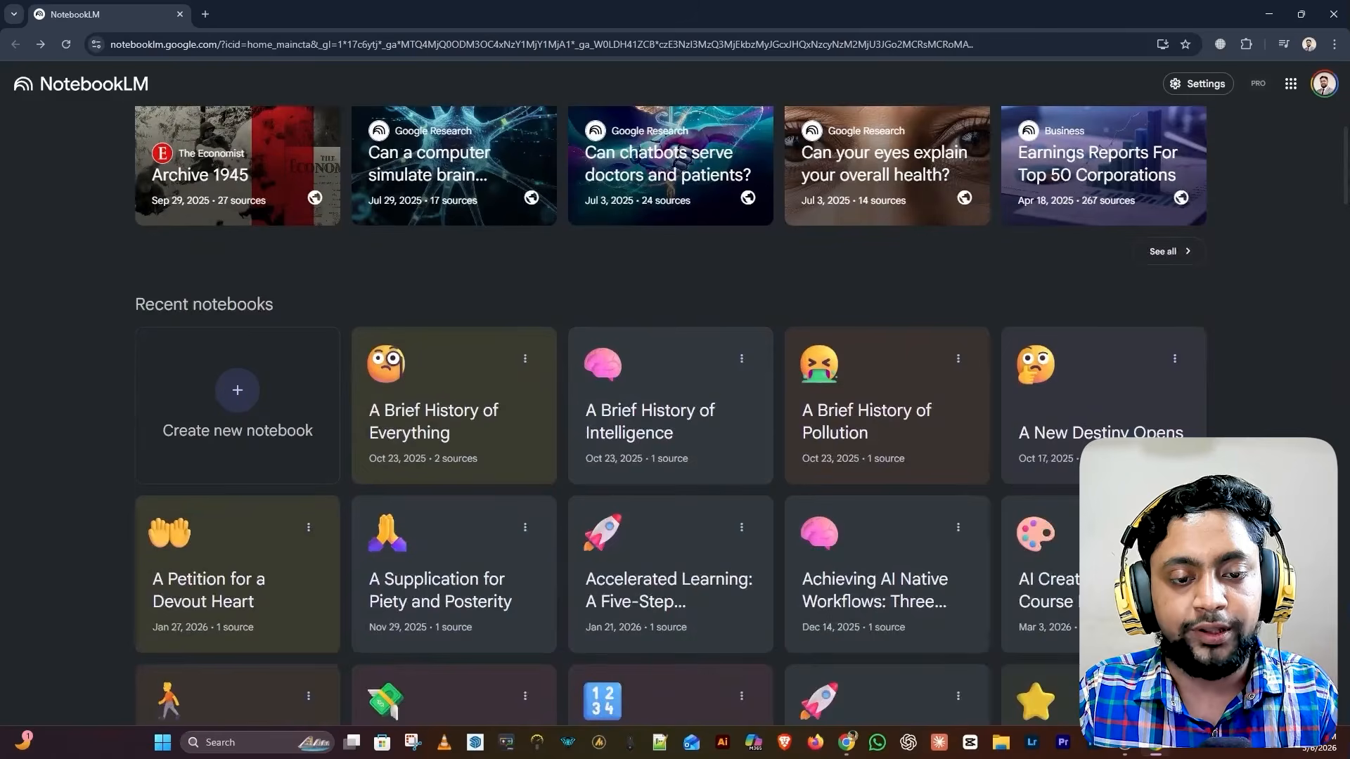
scroll(671, 415, up, 2)
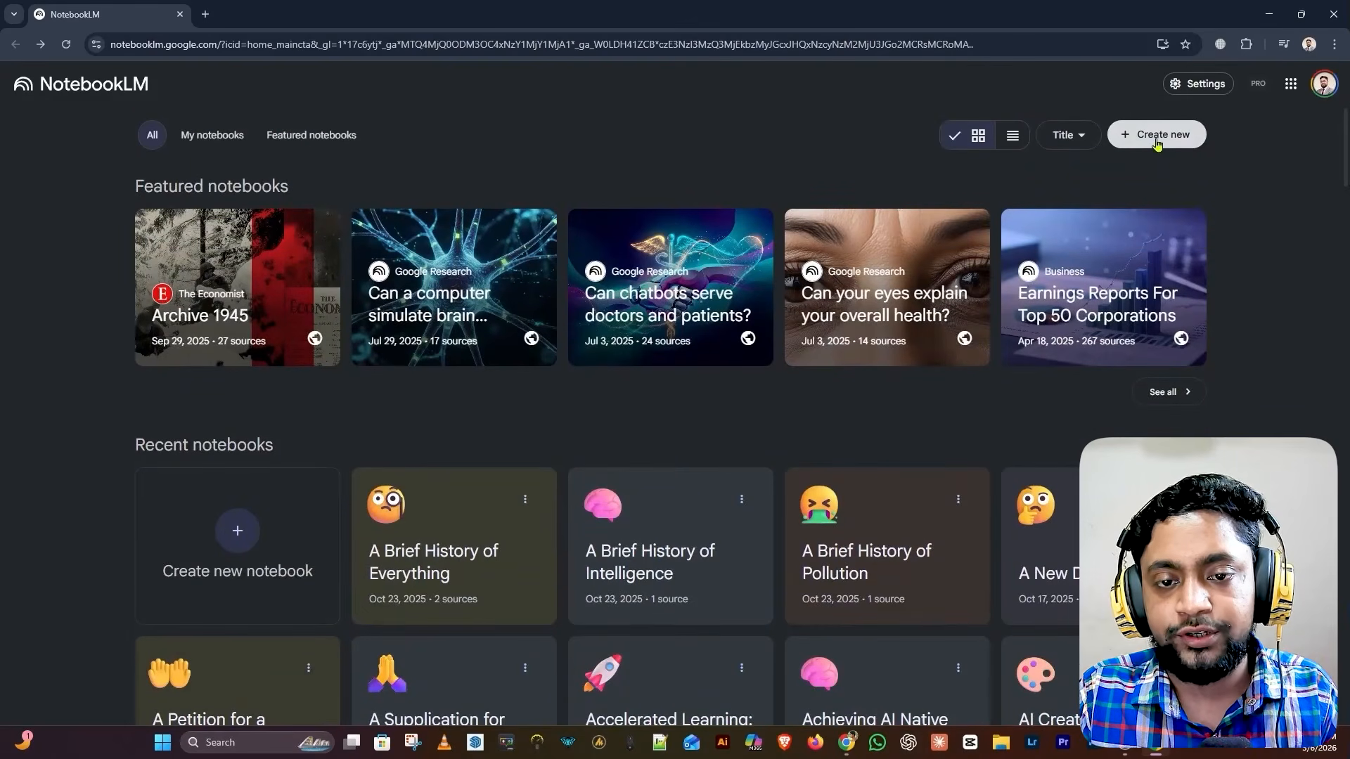
From the Settings menu, check Help, Send feedback and Discord, then open Output Language settings
click(1211, 90)
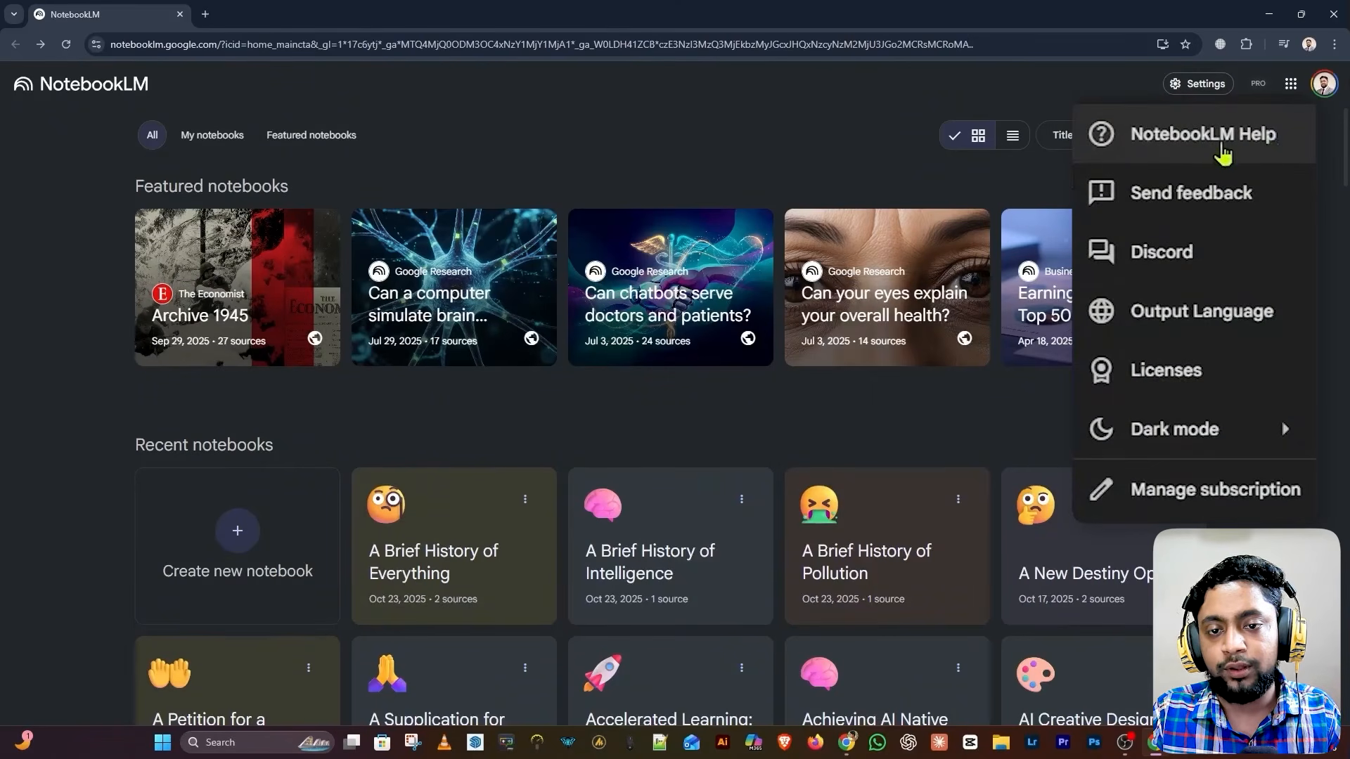
click(1247, 147)
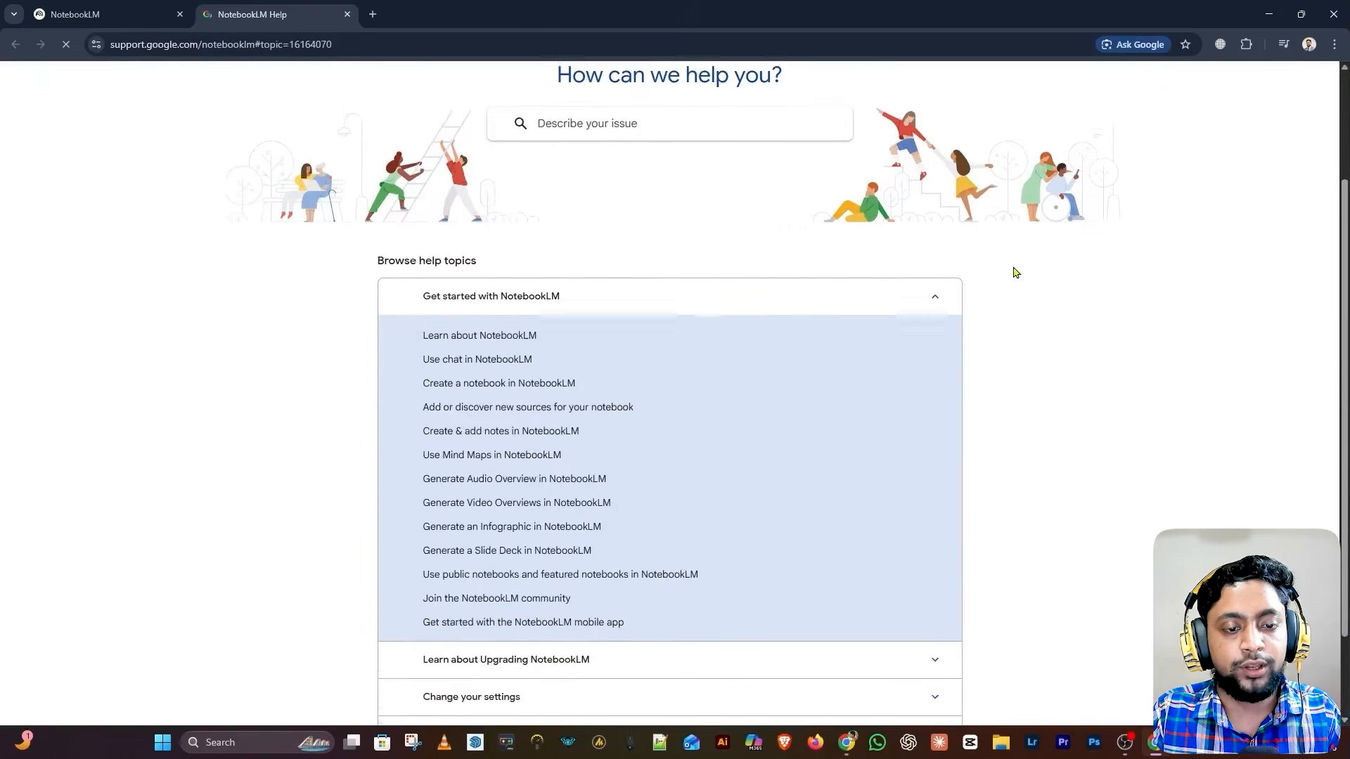
scroll(955, 265, up, 2)
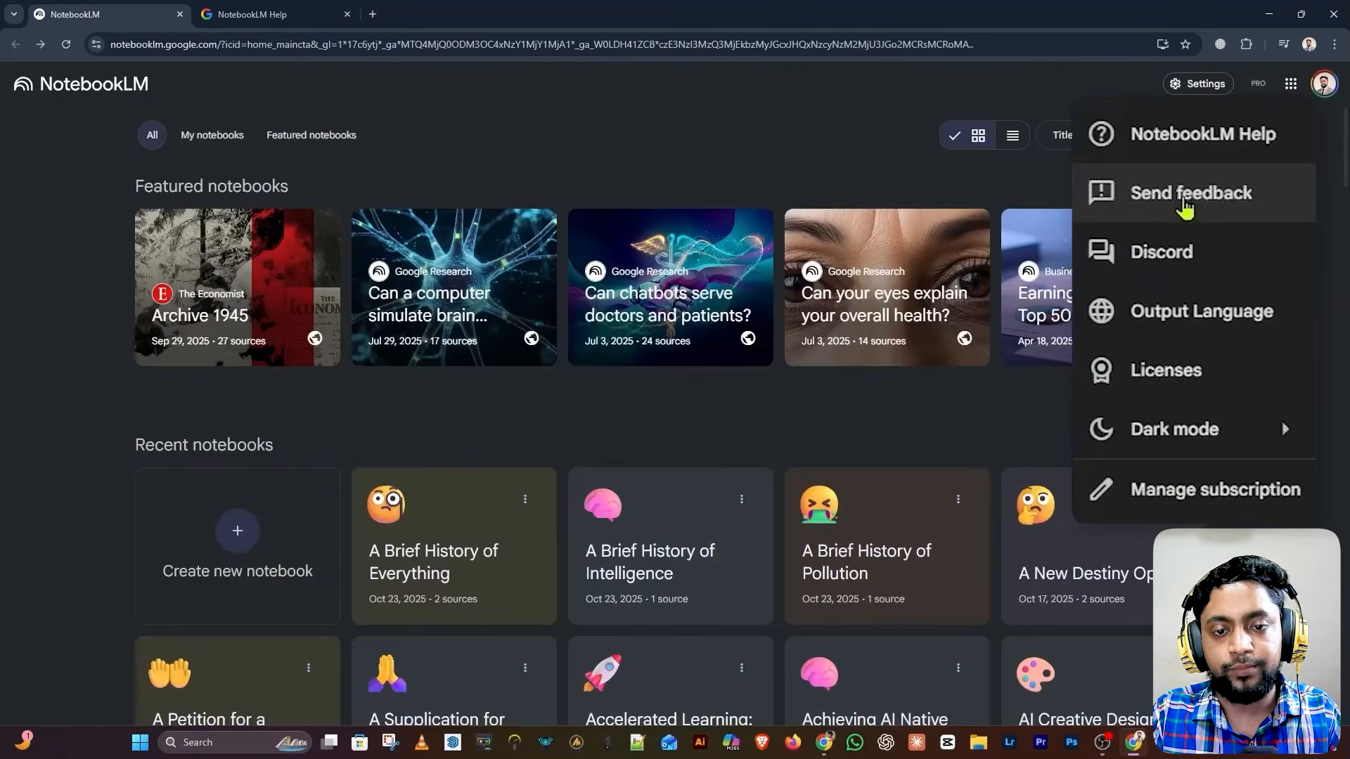
click(1183, 200)
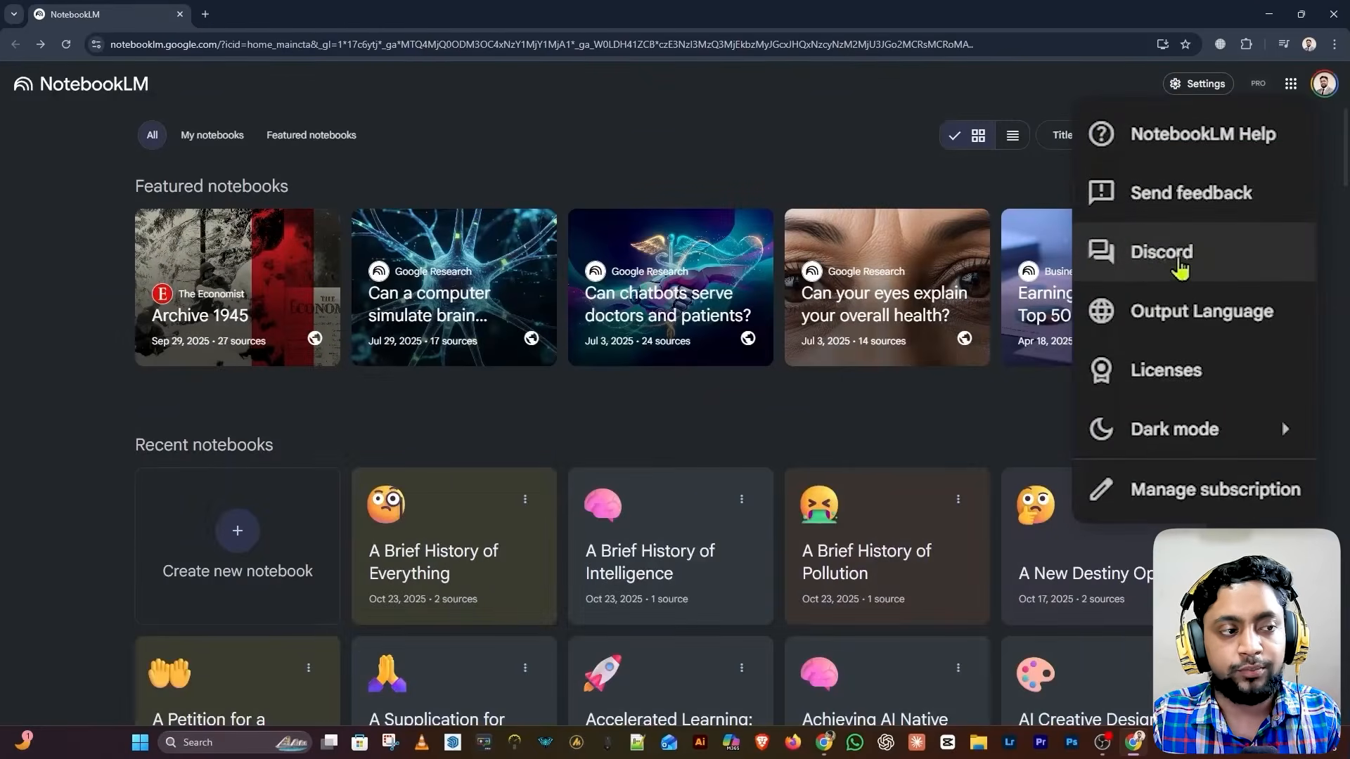
click(1178, 262)
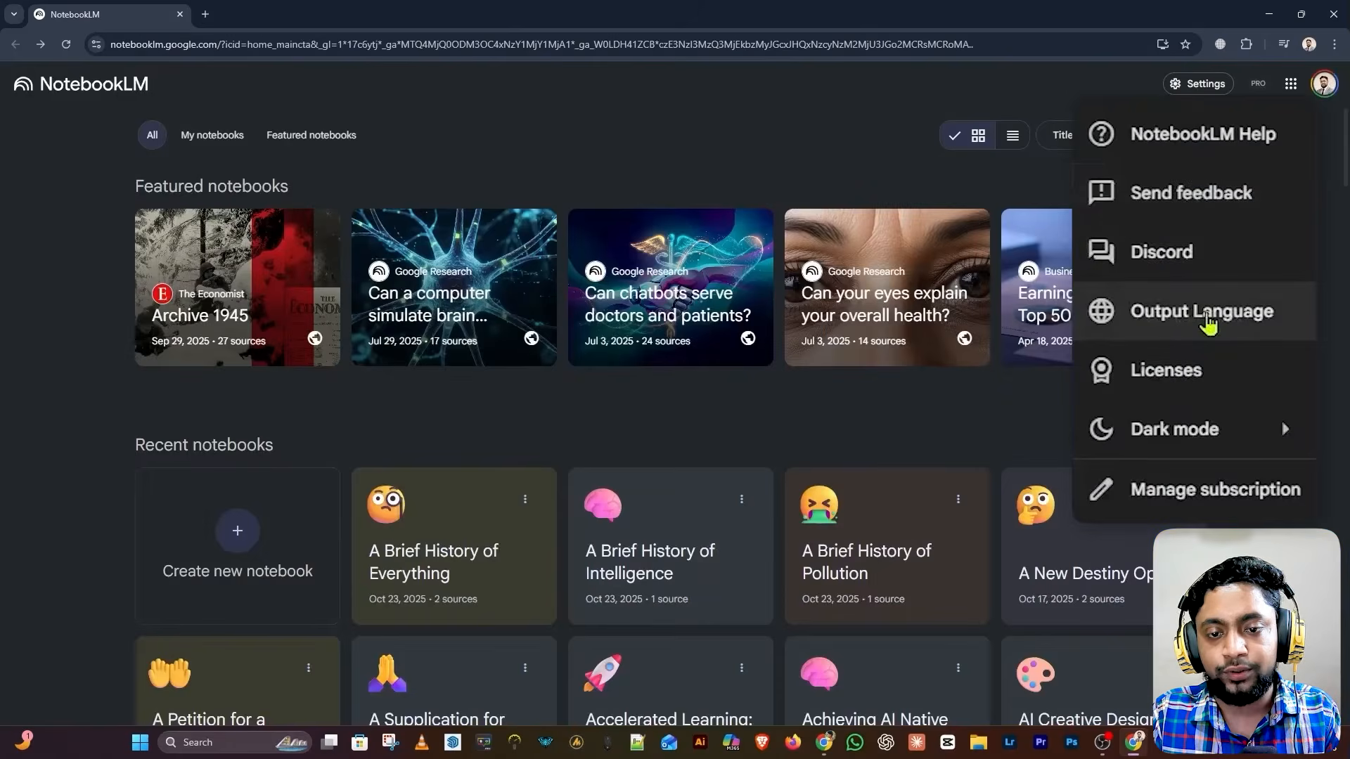
click(1205, 317)
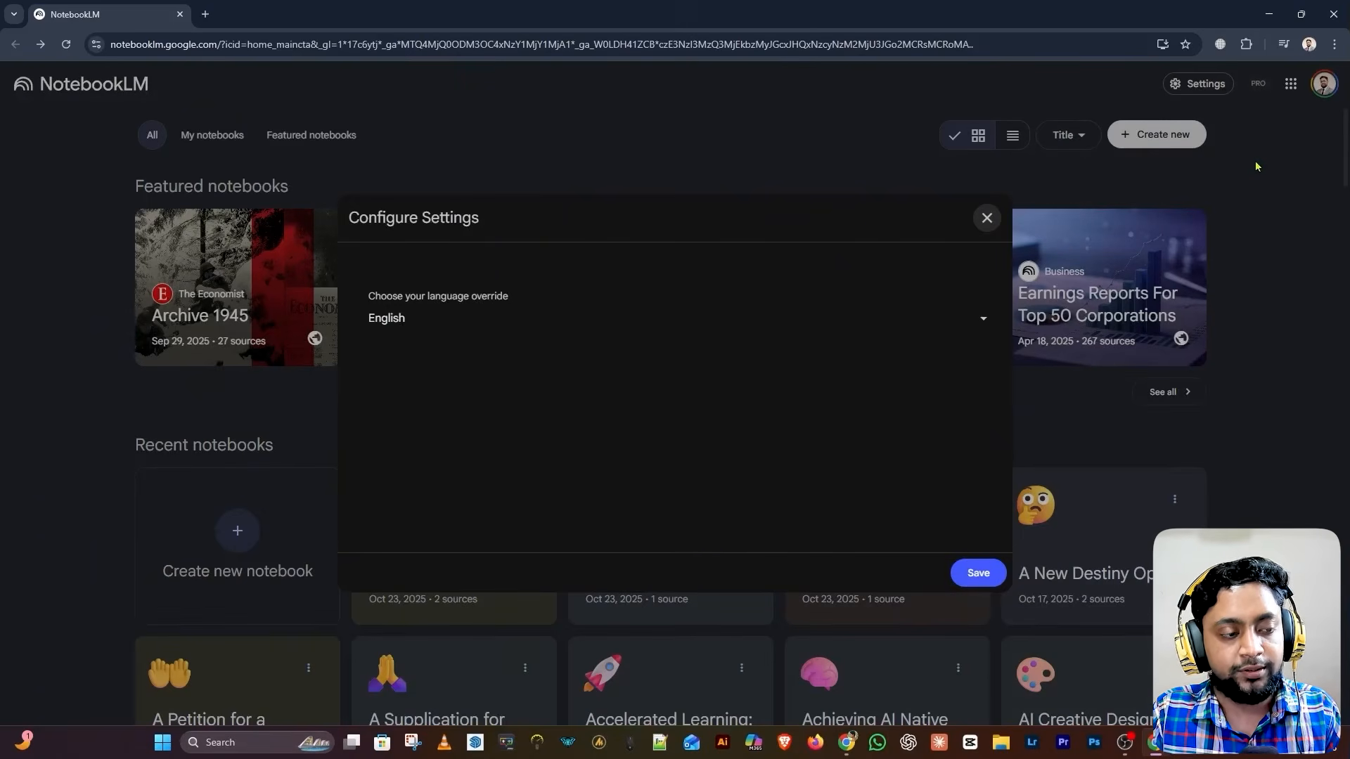
Select বাংলা (Bengali) as the output language override and save it
click(389, 320)
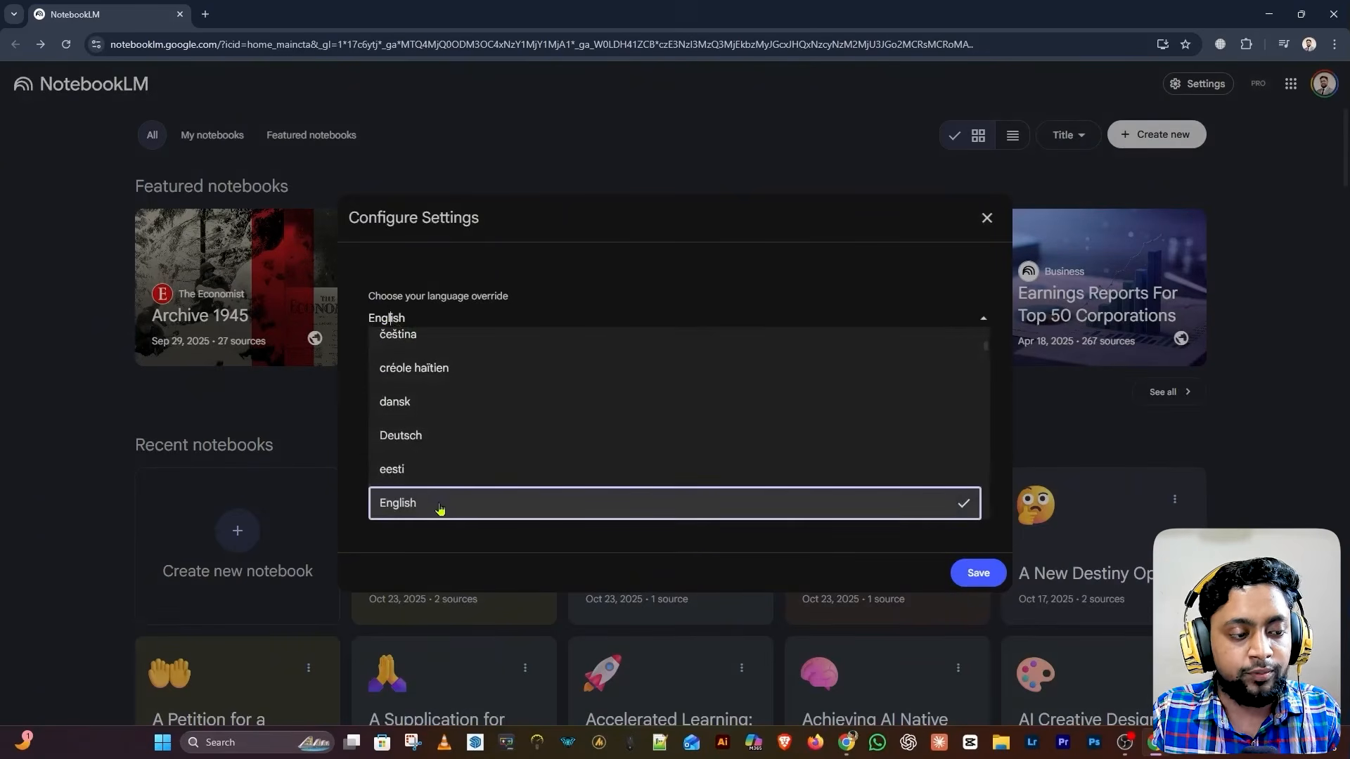
scroll(536, 488, down, 5)
scroll(538, 485, down, 10)
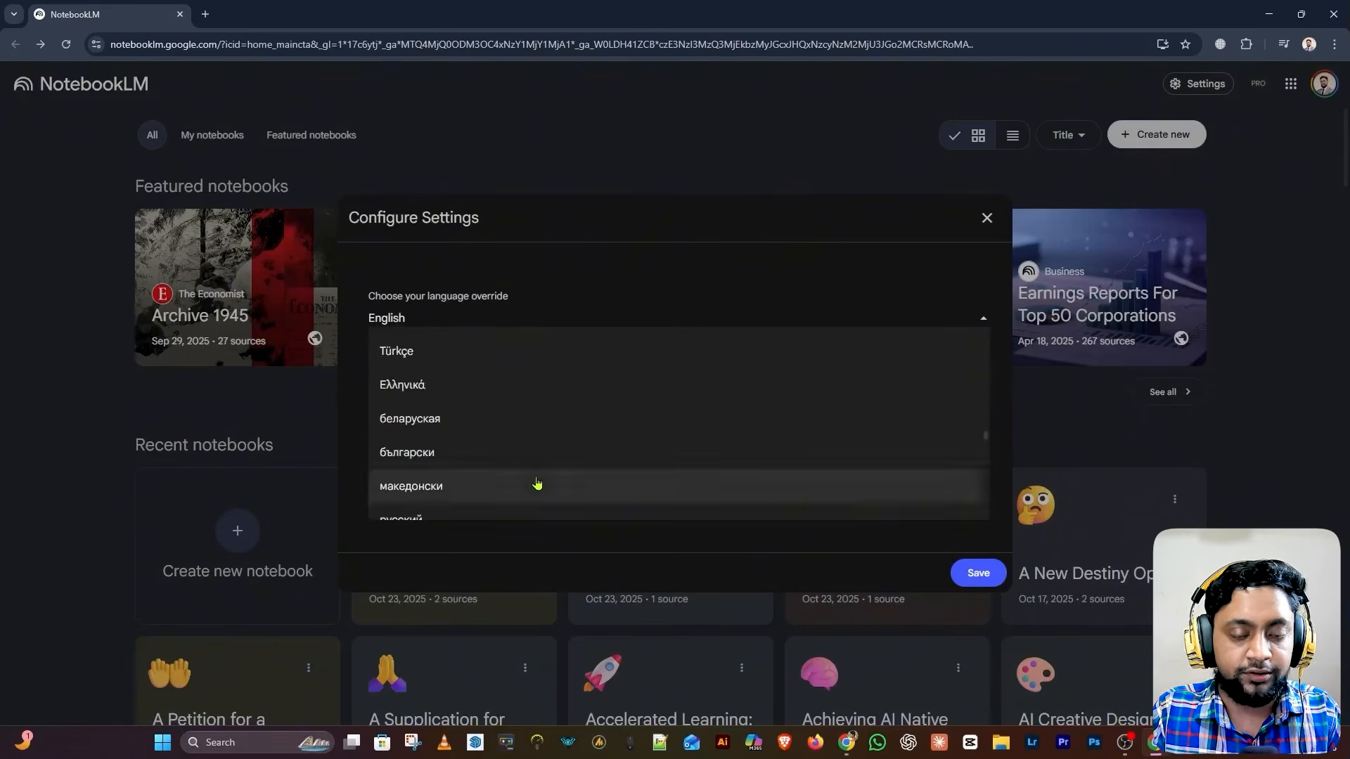
scroll(537, 483, down, 10)
scroll(505, 471, down, 1)
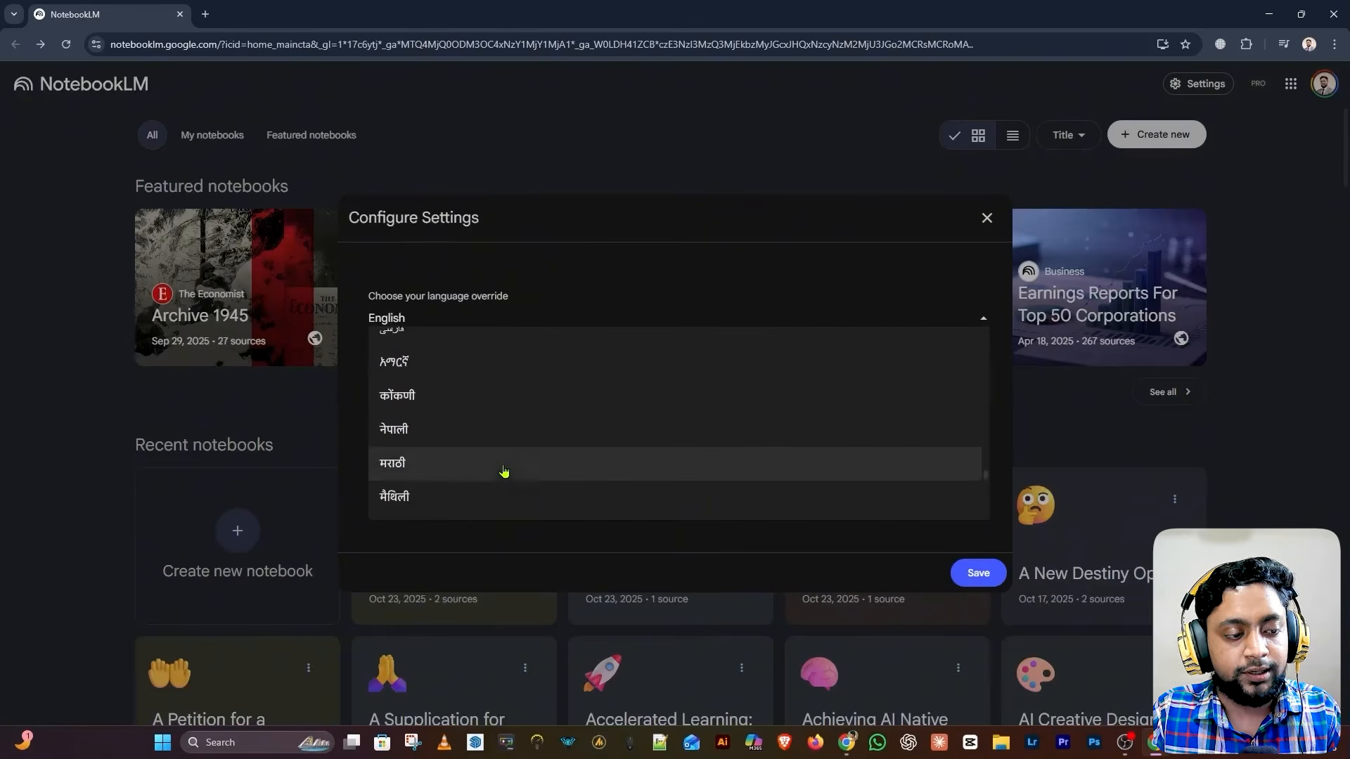
scroll(471, 470, down, 1)
click(433, 478)
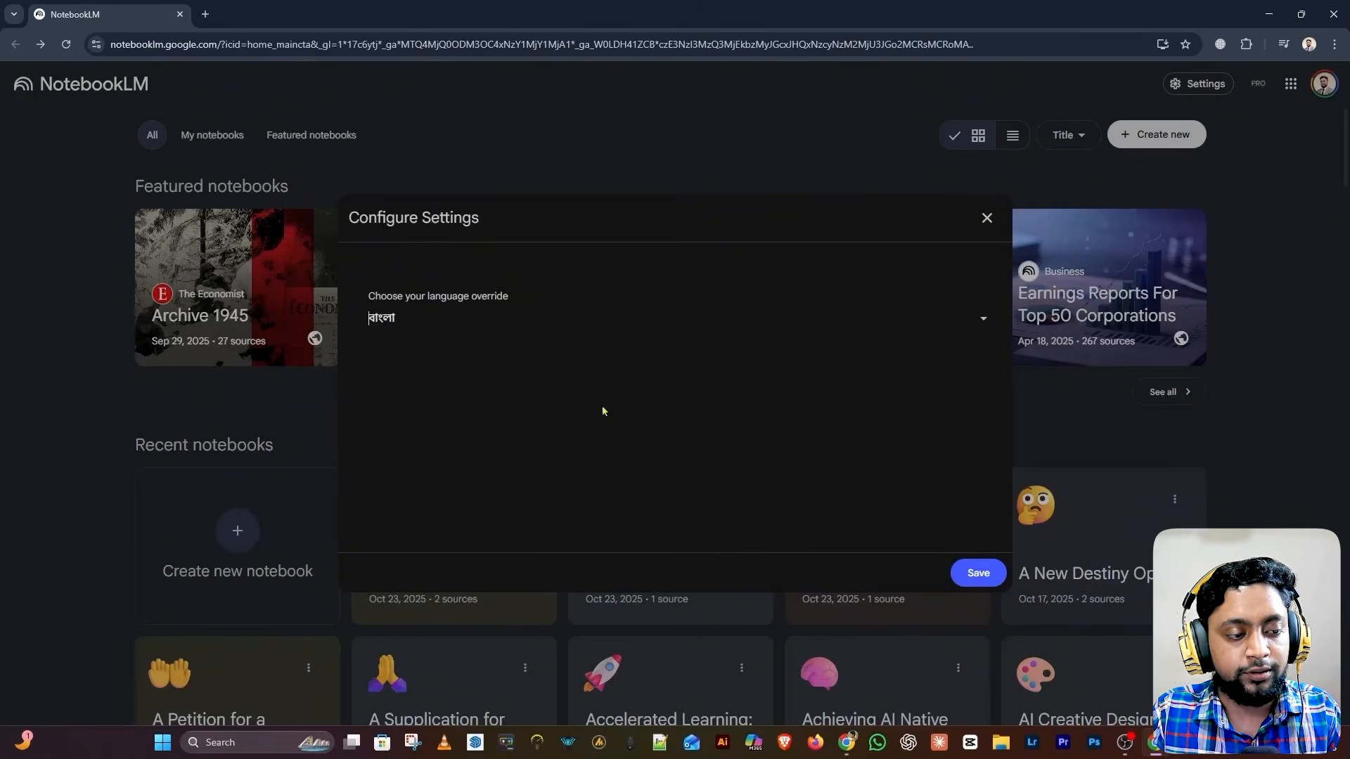
click(975, 573)
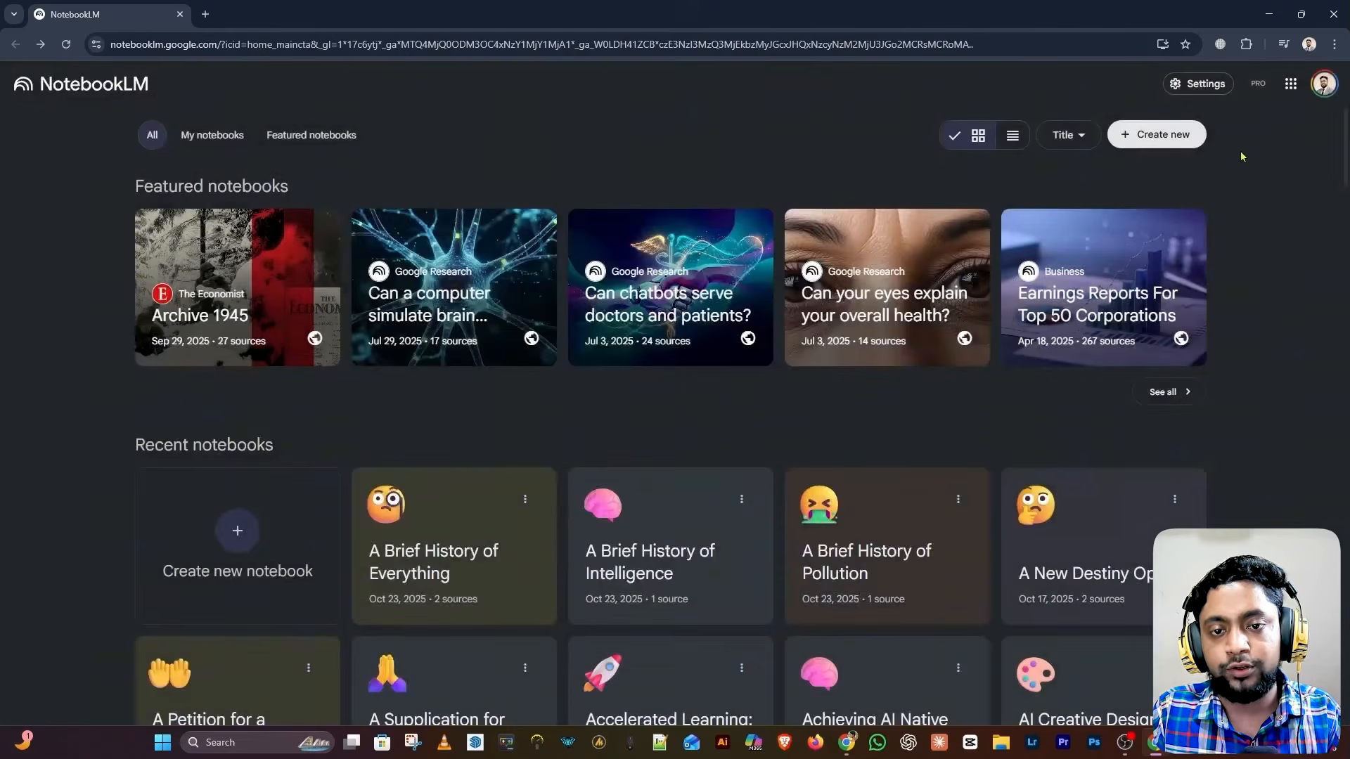
click(1198, 84)
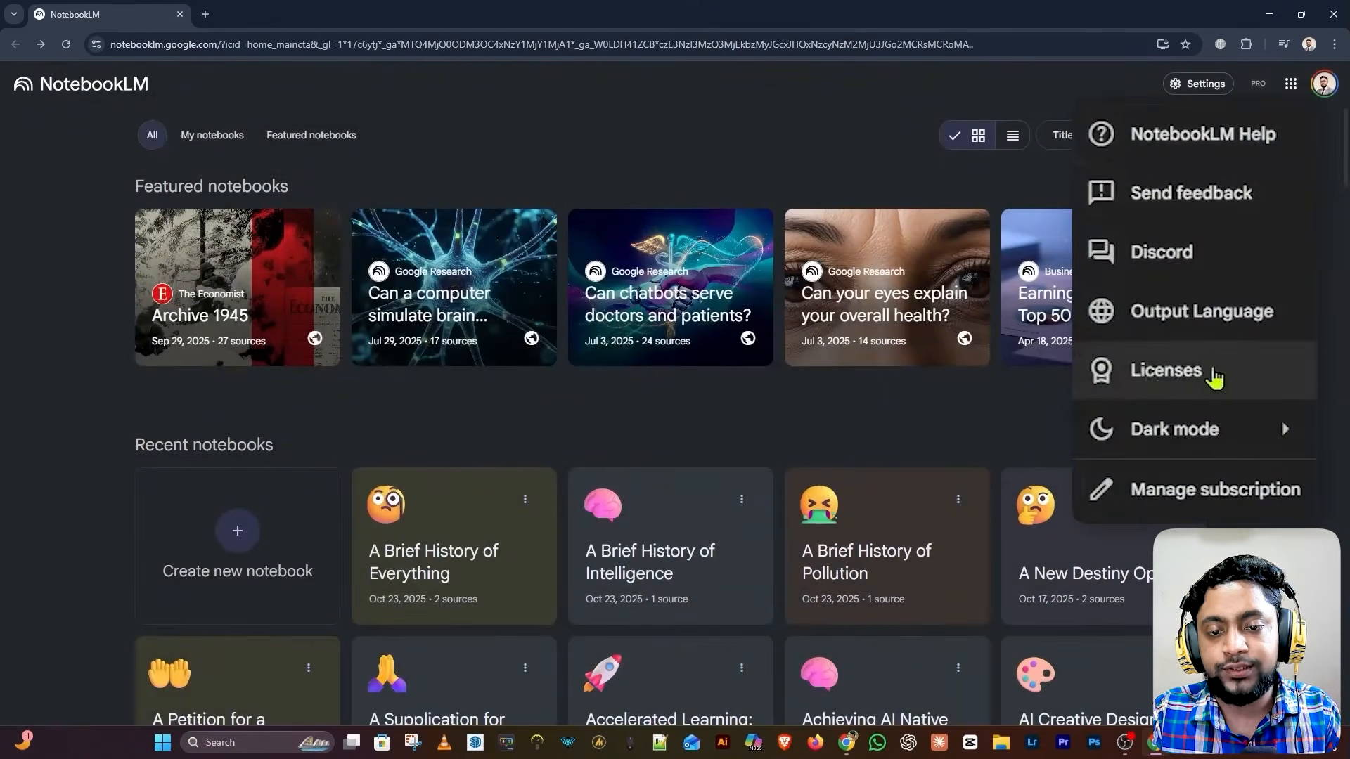
View the open-source licenses list in Settings, then close the licenses tab
click(1214, 379)
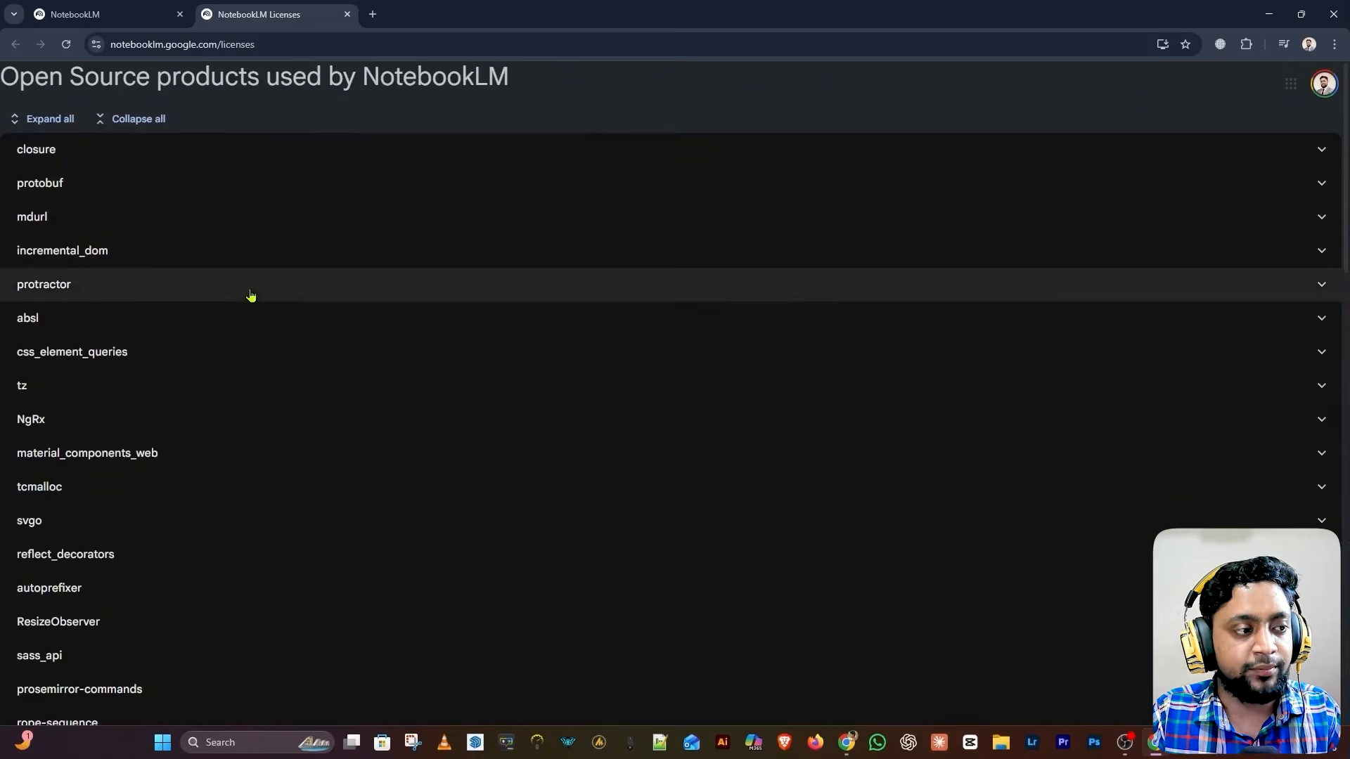
click(140, 15)
click(347, 14)
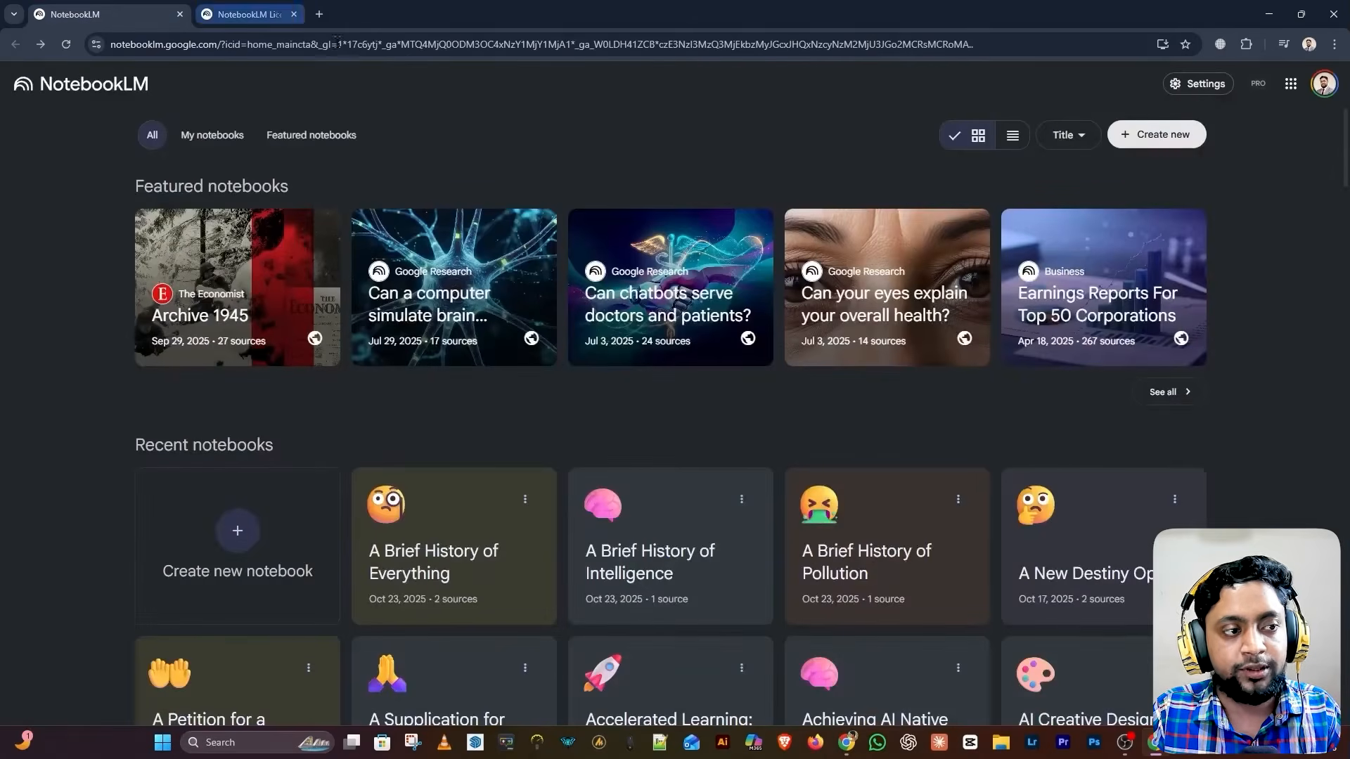
Switch NotebookLM from dark to light mode and open the Google One subscription management page
click(1216, 85)
mouse_move(1262, 290)
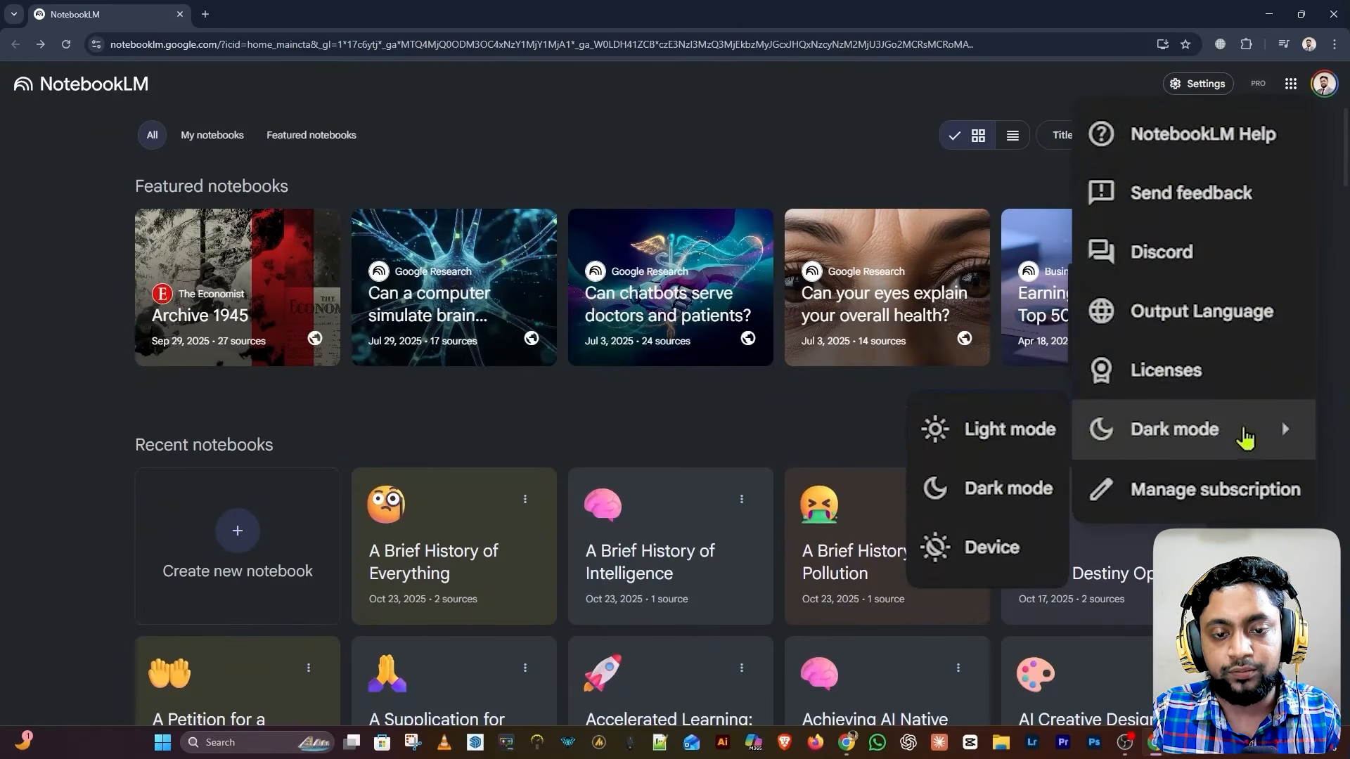
click(1000, 436)
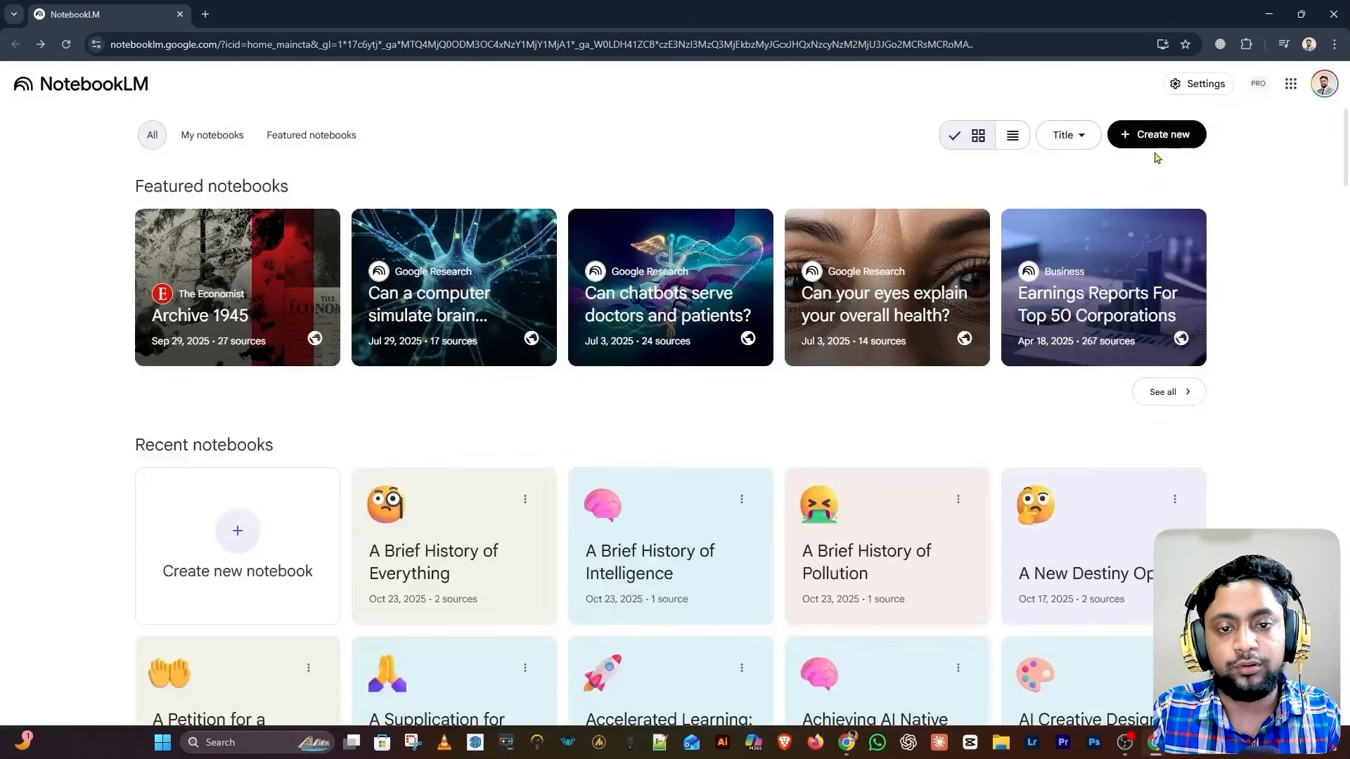
click(1198, 84)
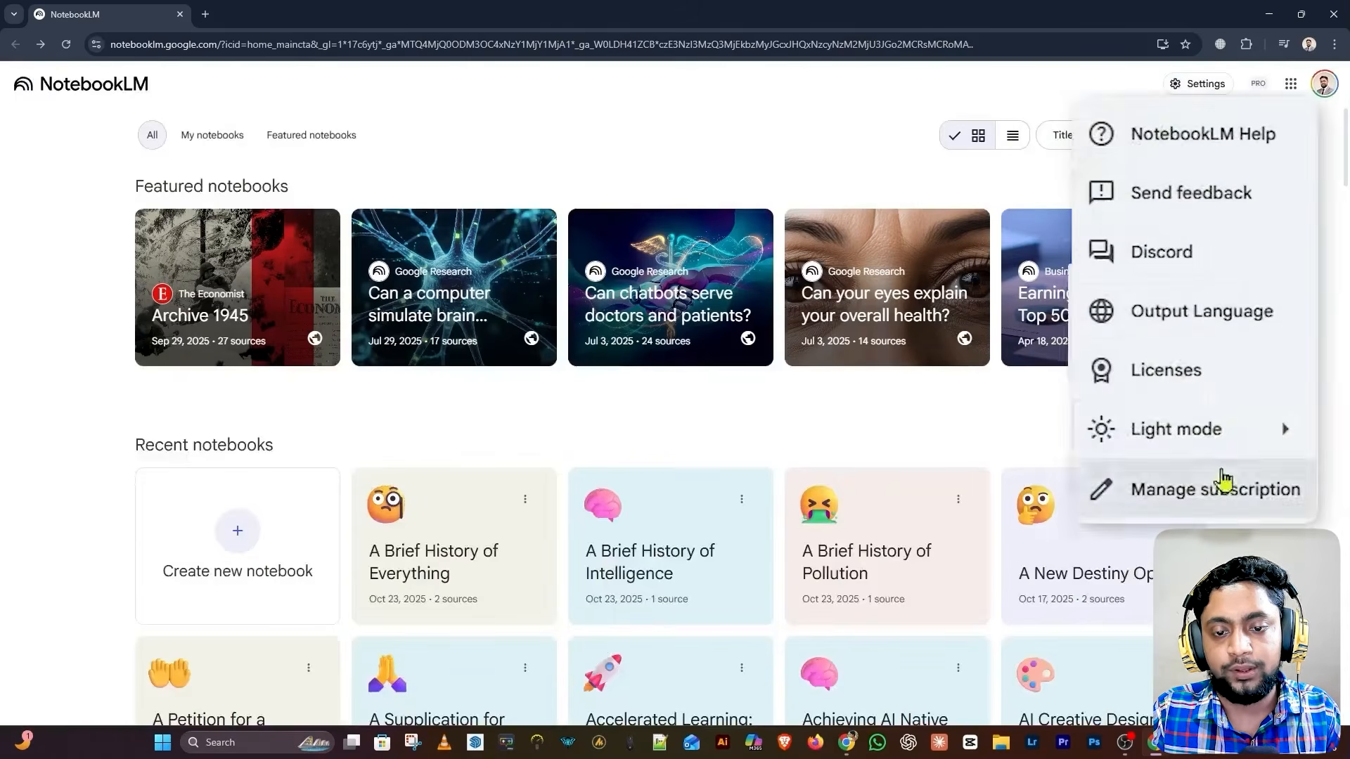
click(1210, 503)
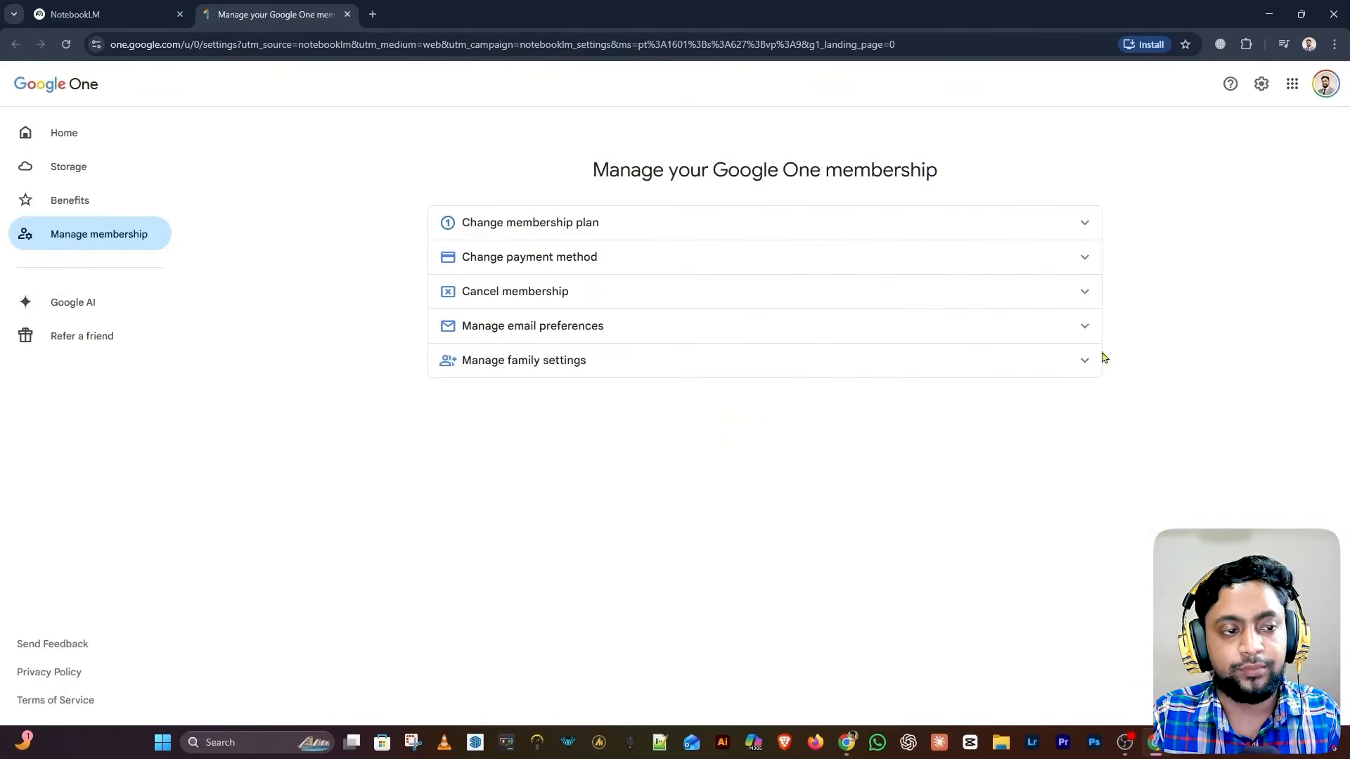
Close the Google One membership tab, leaving the NotebookLM notebooks dashboard
click(105, 14)
click(347, 14)
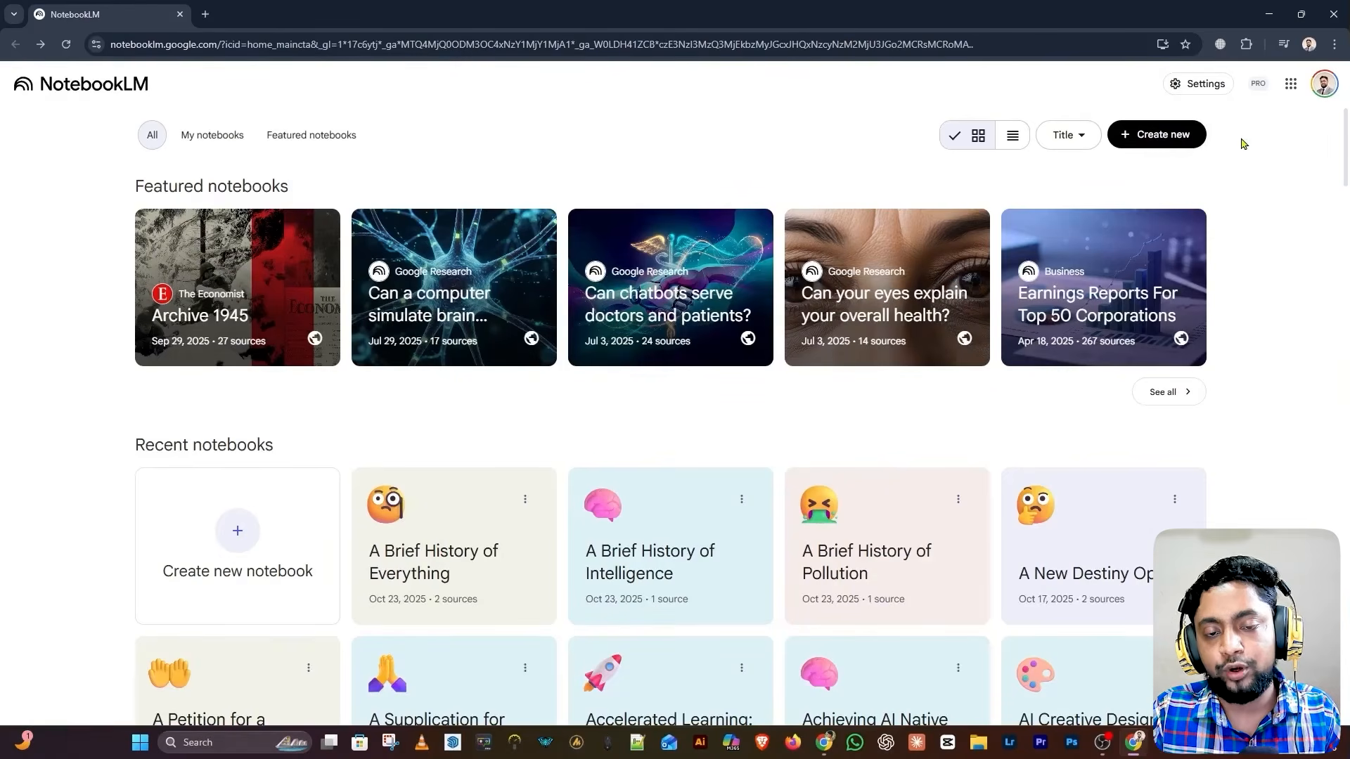
Create a new Untitled notebook from the NotebookLM home page
click(1157, 140)
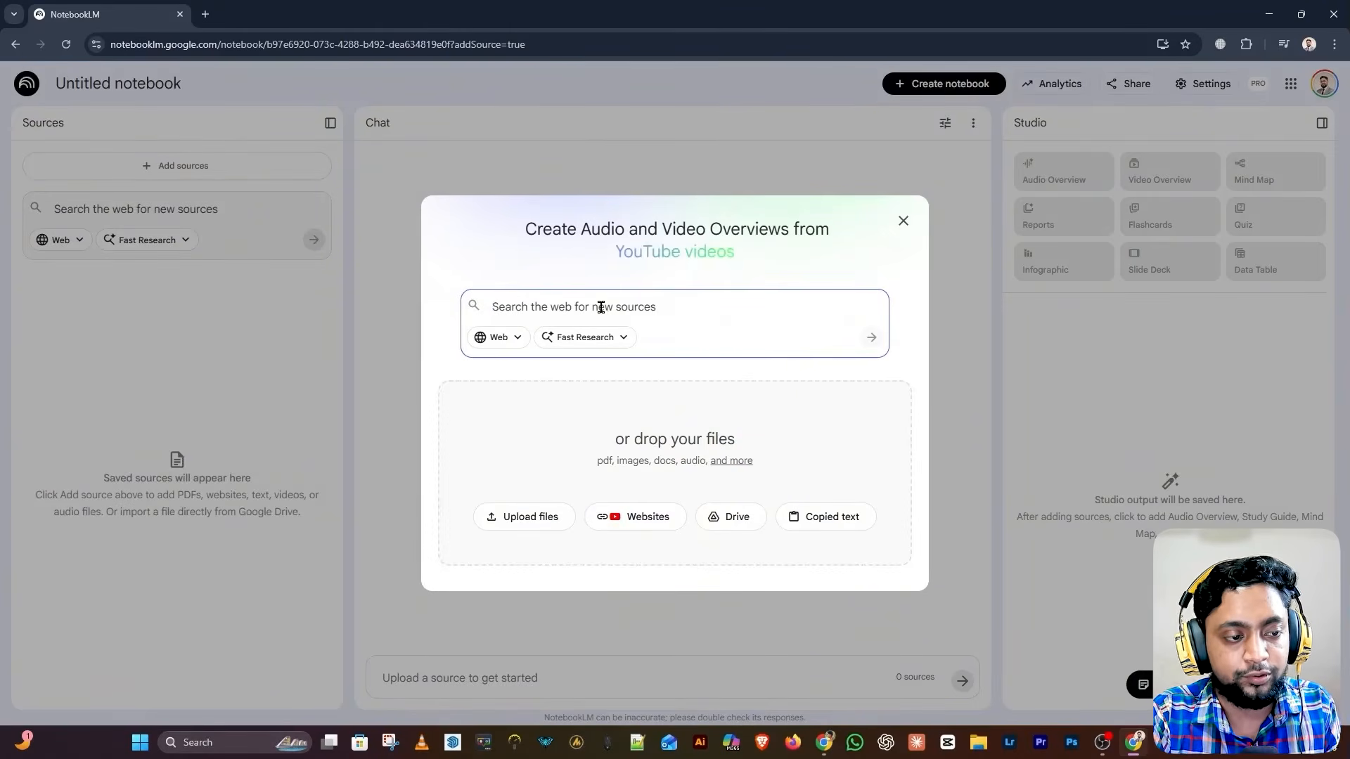
Run a Fast Research web search for 'How Can AI Work'
text(How Can )
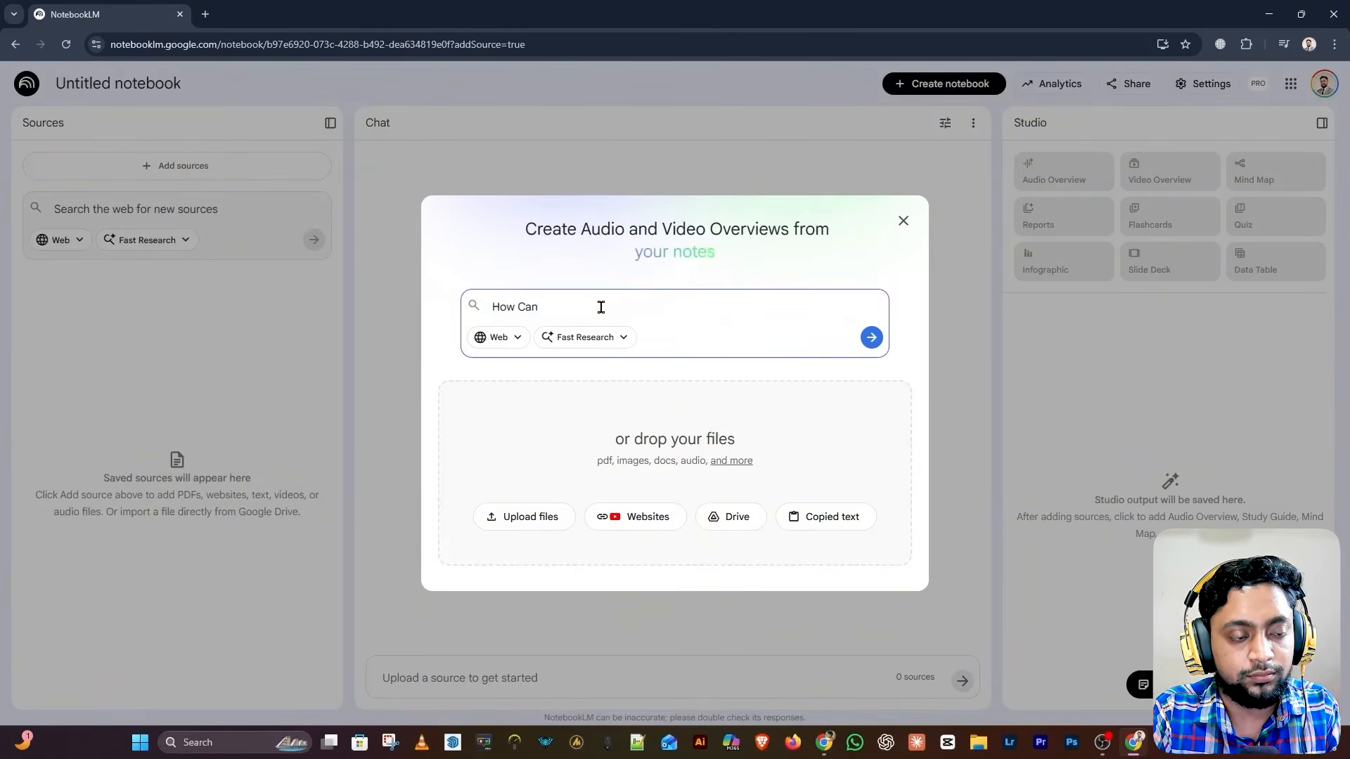
text(AI Work)
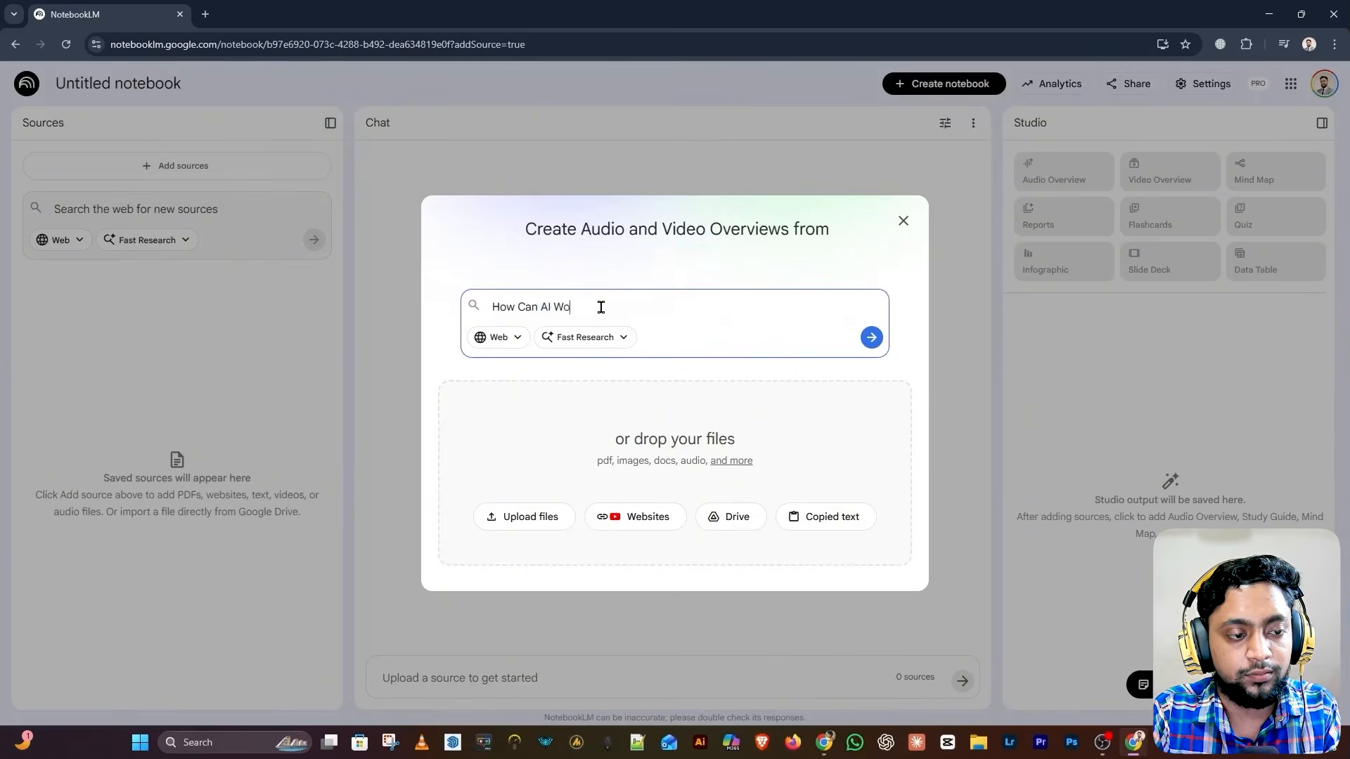
click(871, 338)
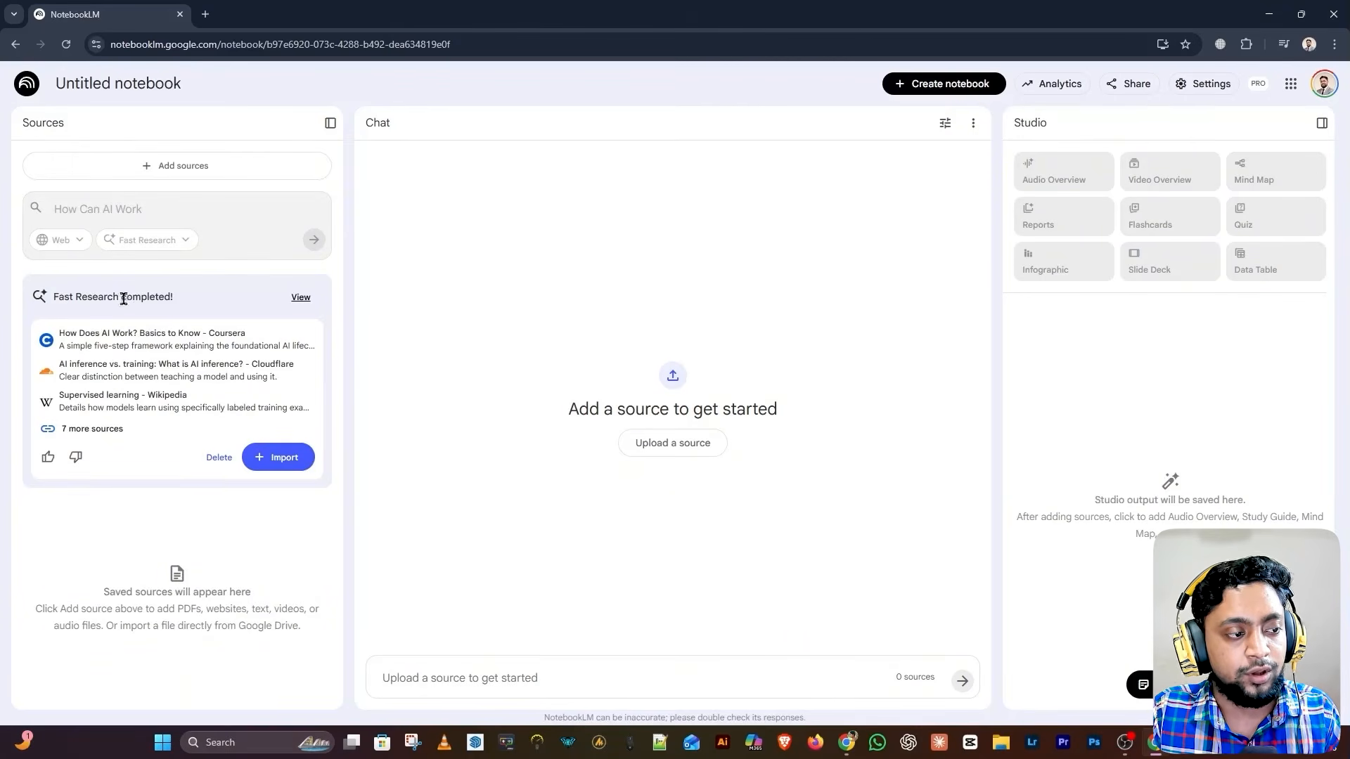
Review the ten discovered sources, toggle Select all off and on, and import them
click(300, 297)
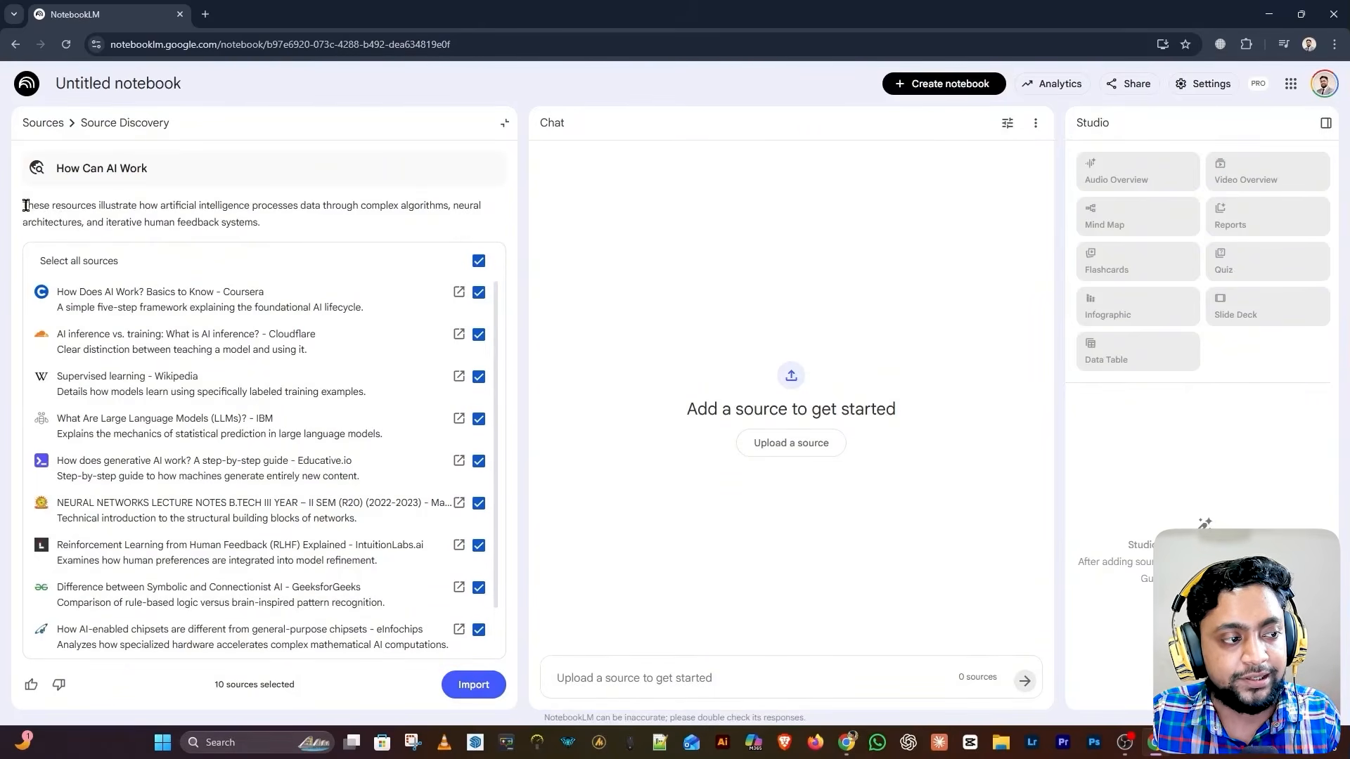
drag(25, 205, 242, 222)
click(240, 222)
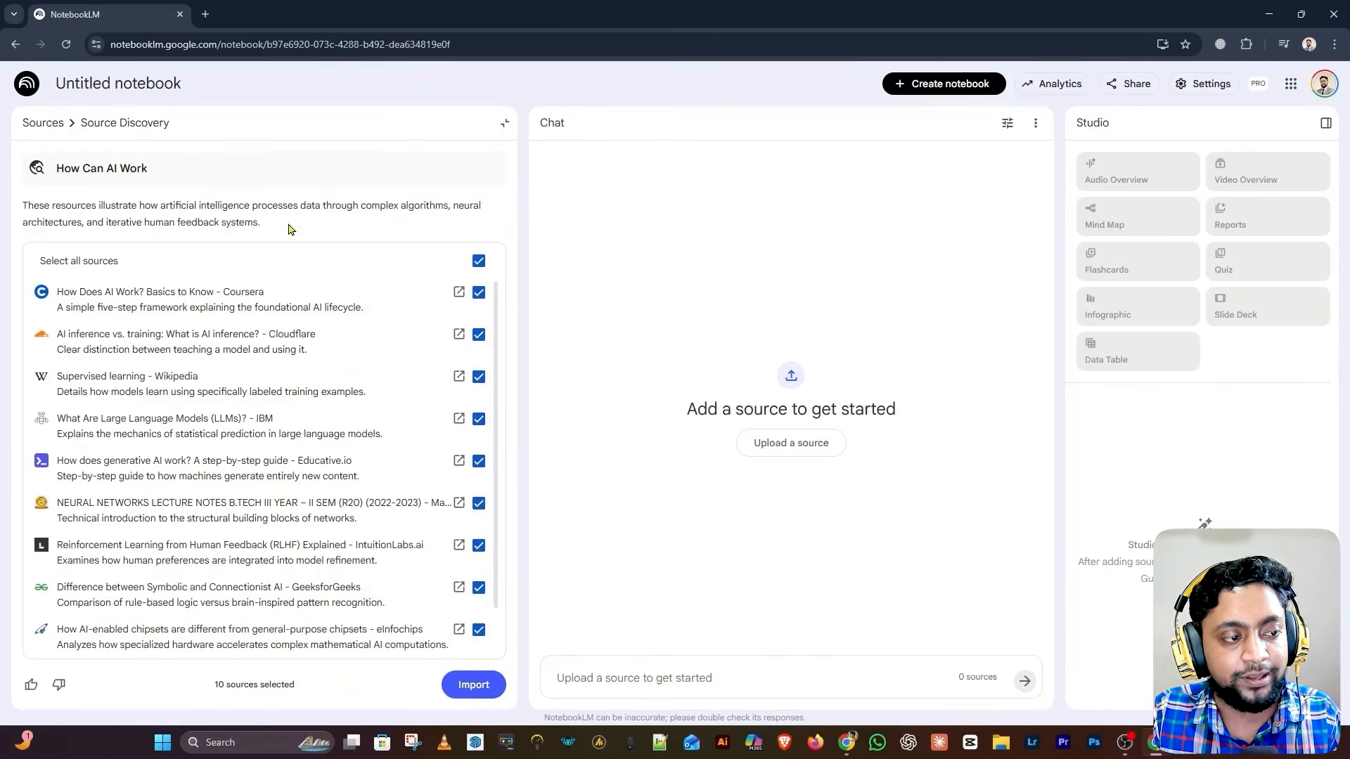
drag(288, 229, 22, 208)
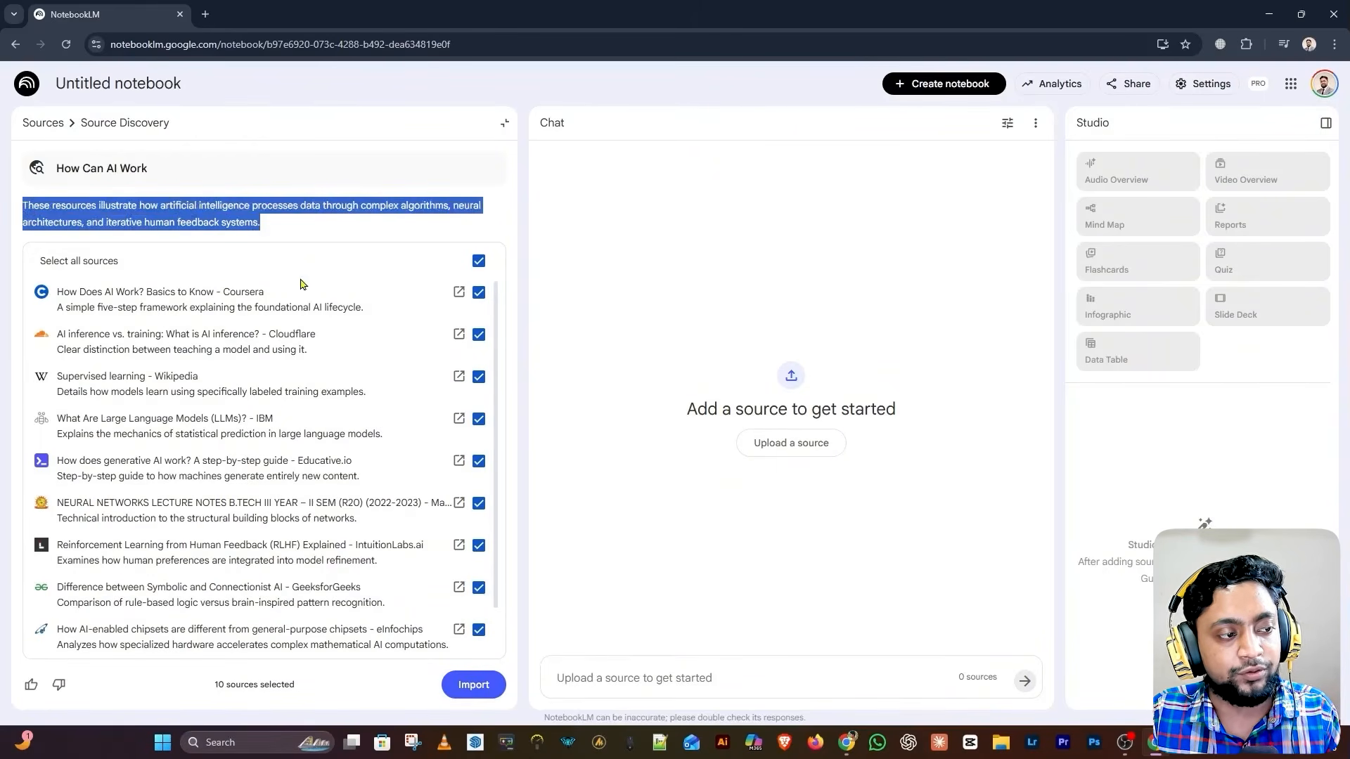
click(313, 272)
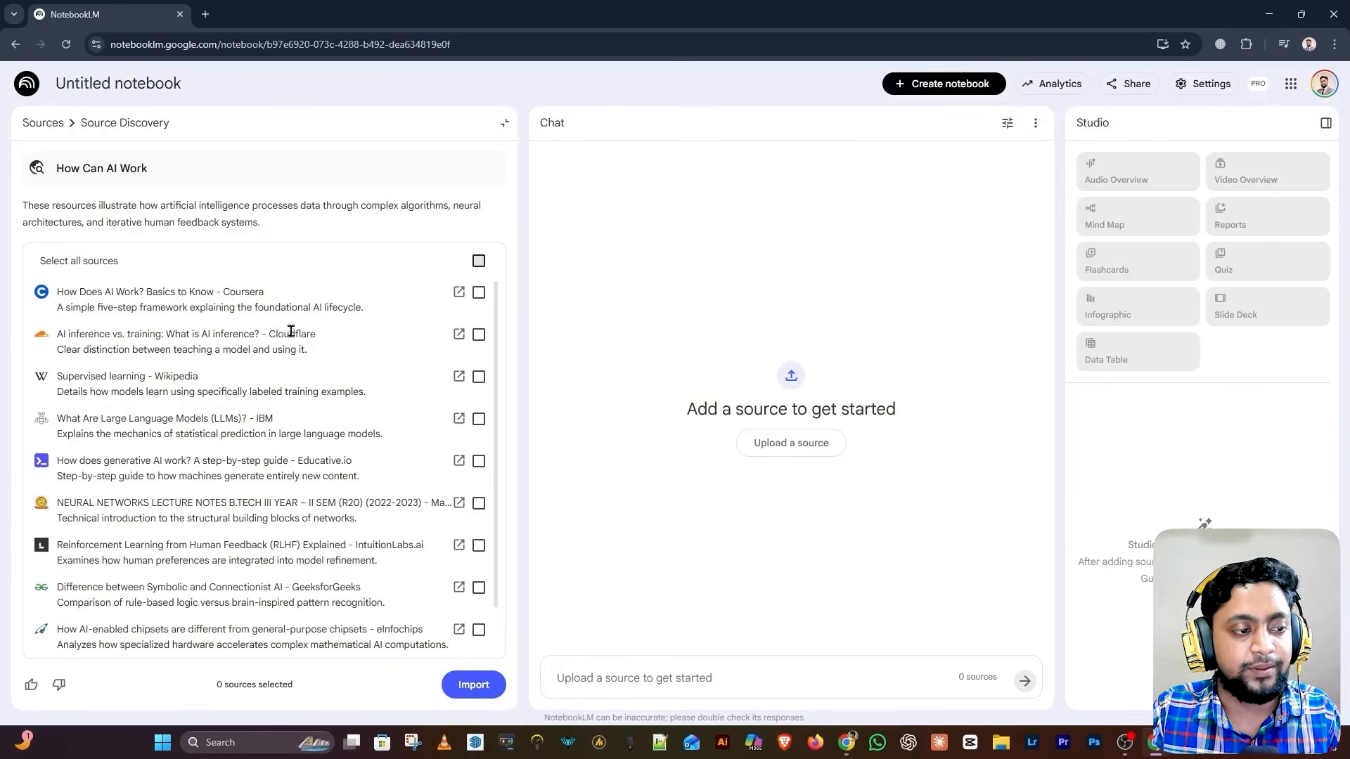
click(479, 262)
scroll(407, 397, down, 1)
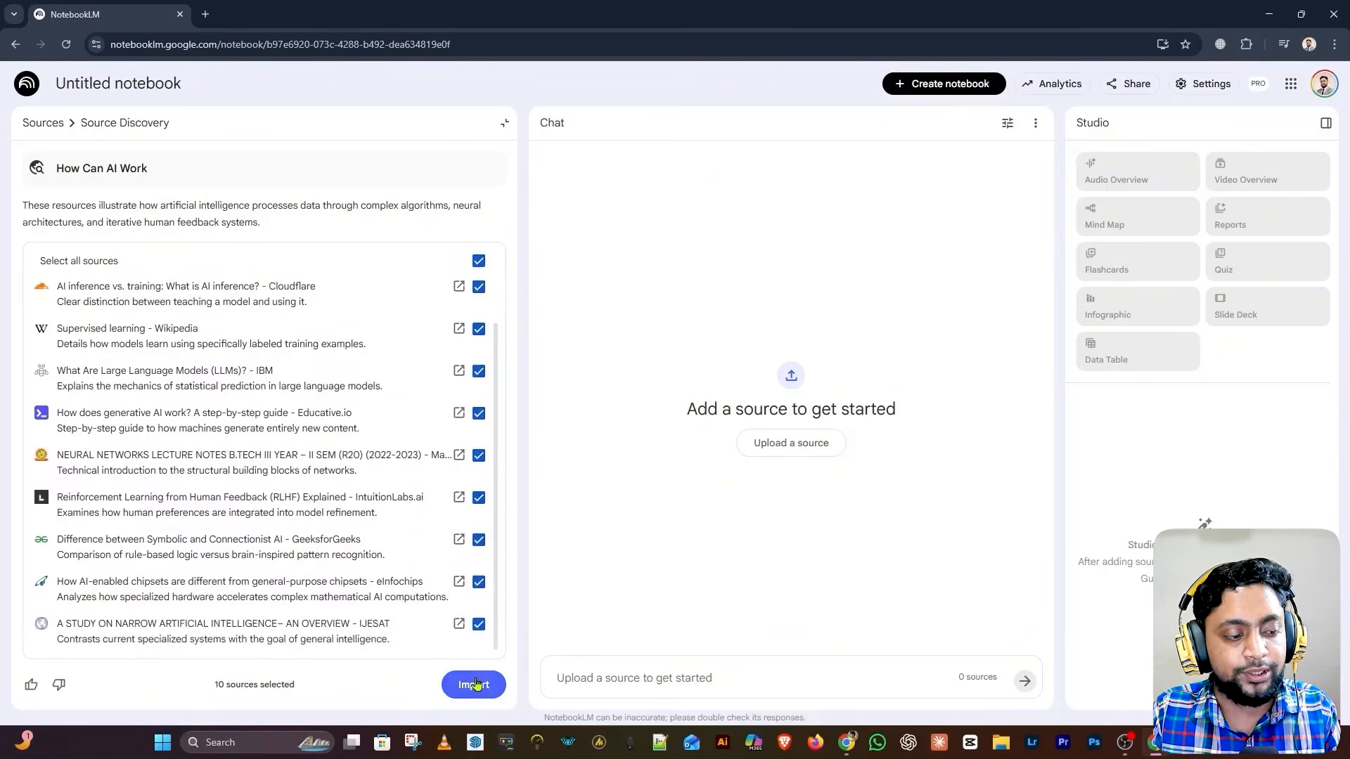
click(473, 685)
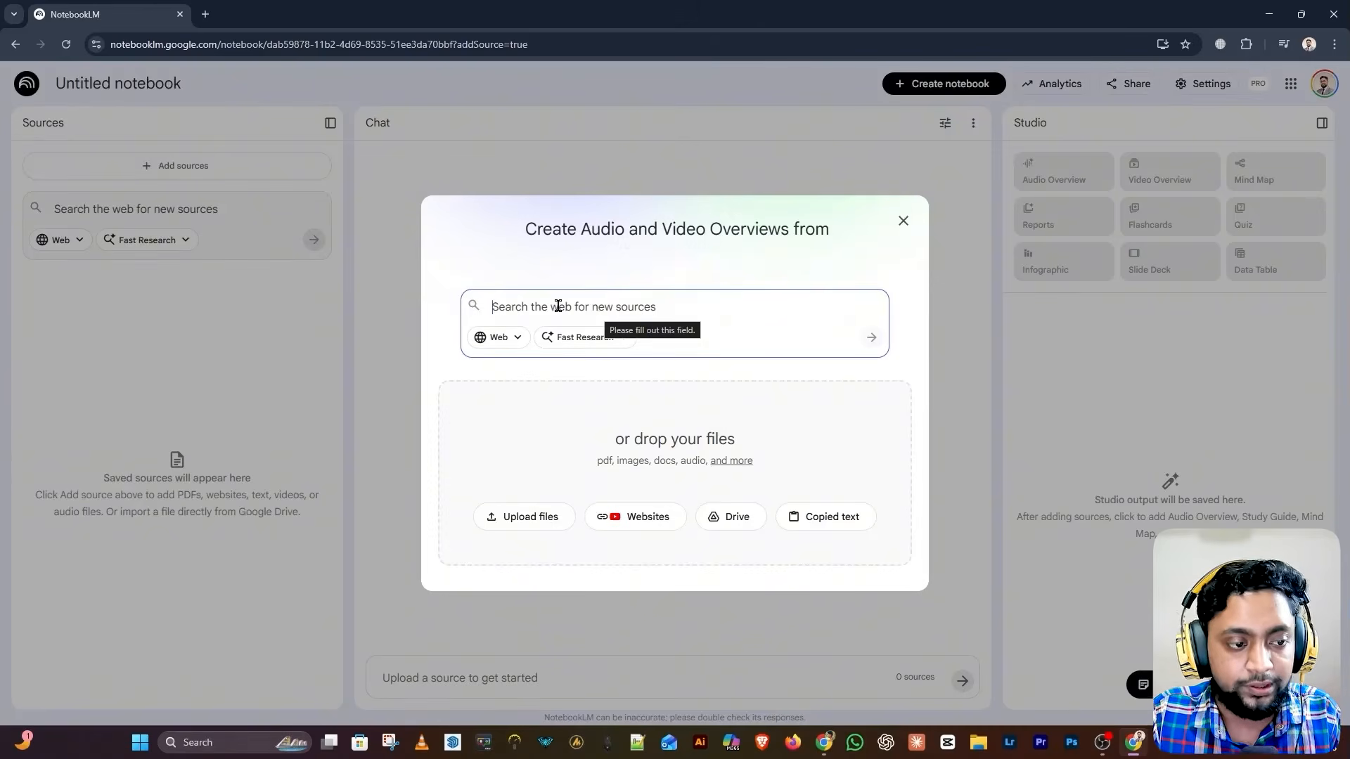
Keep Web as the search source and set the research mode to Deep Research
click(506, 341)
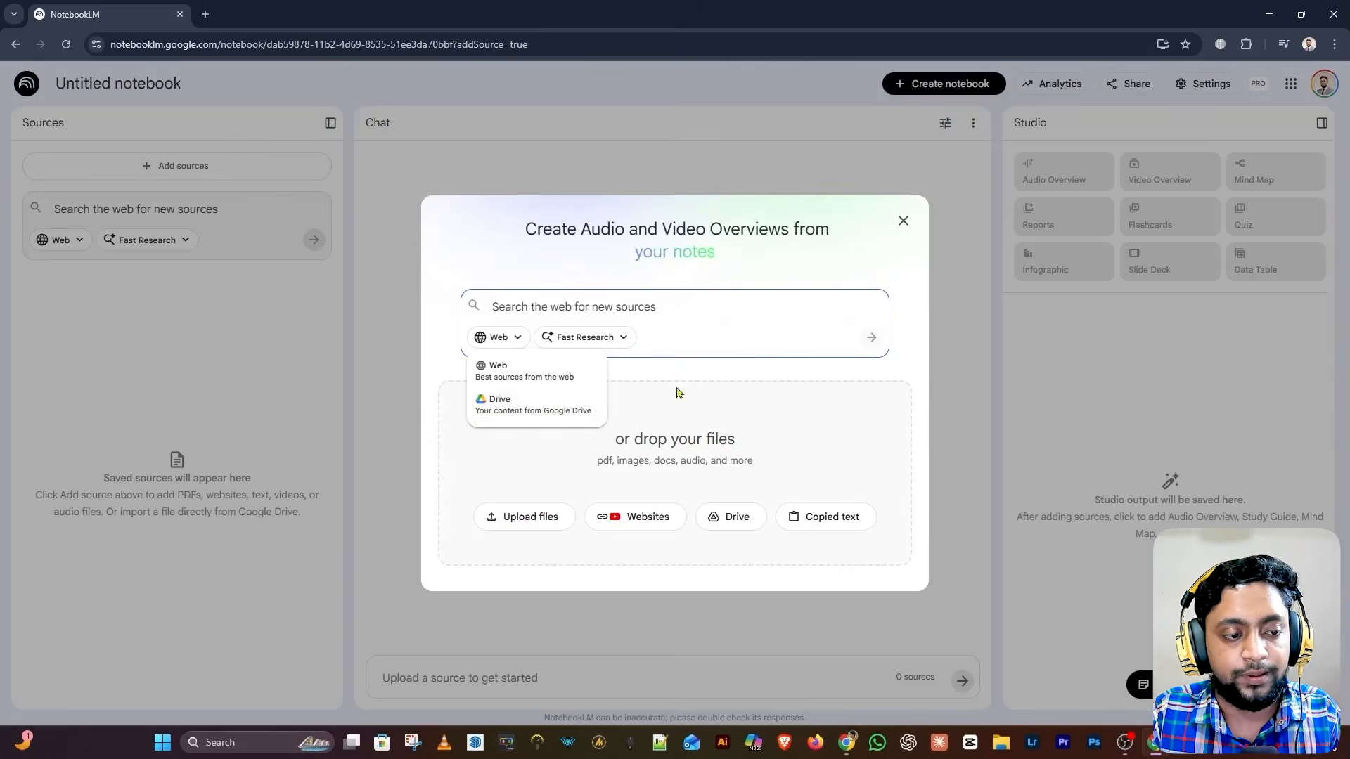
click(542, 370)
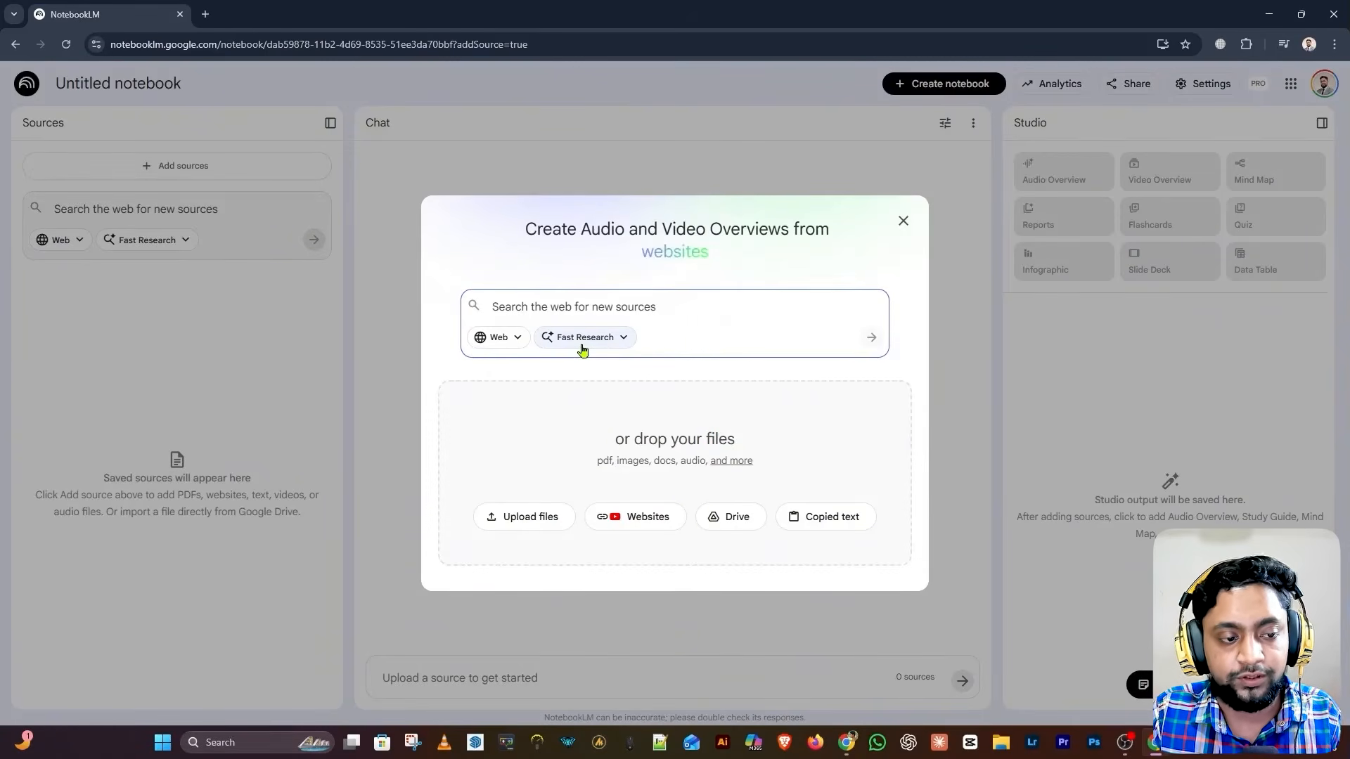
click(583, 346)
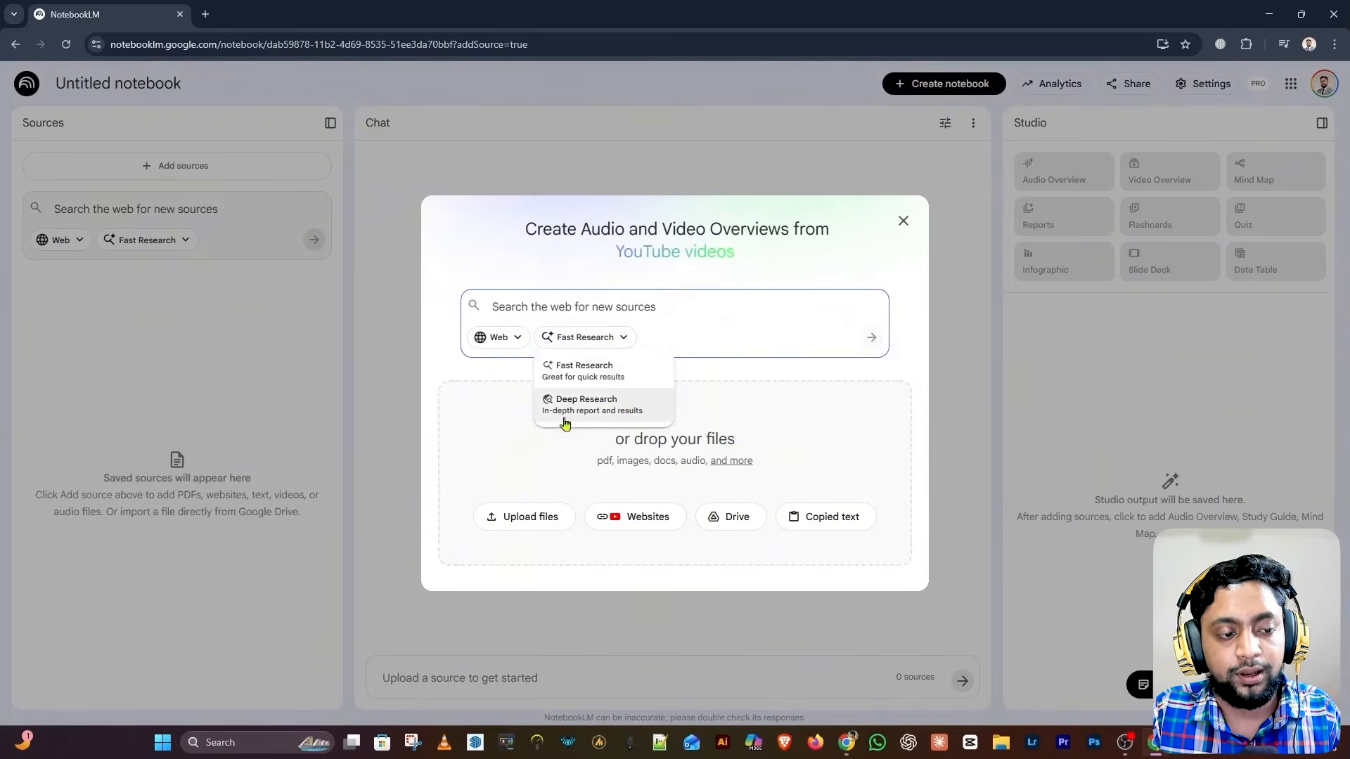
click(624, 411)
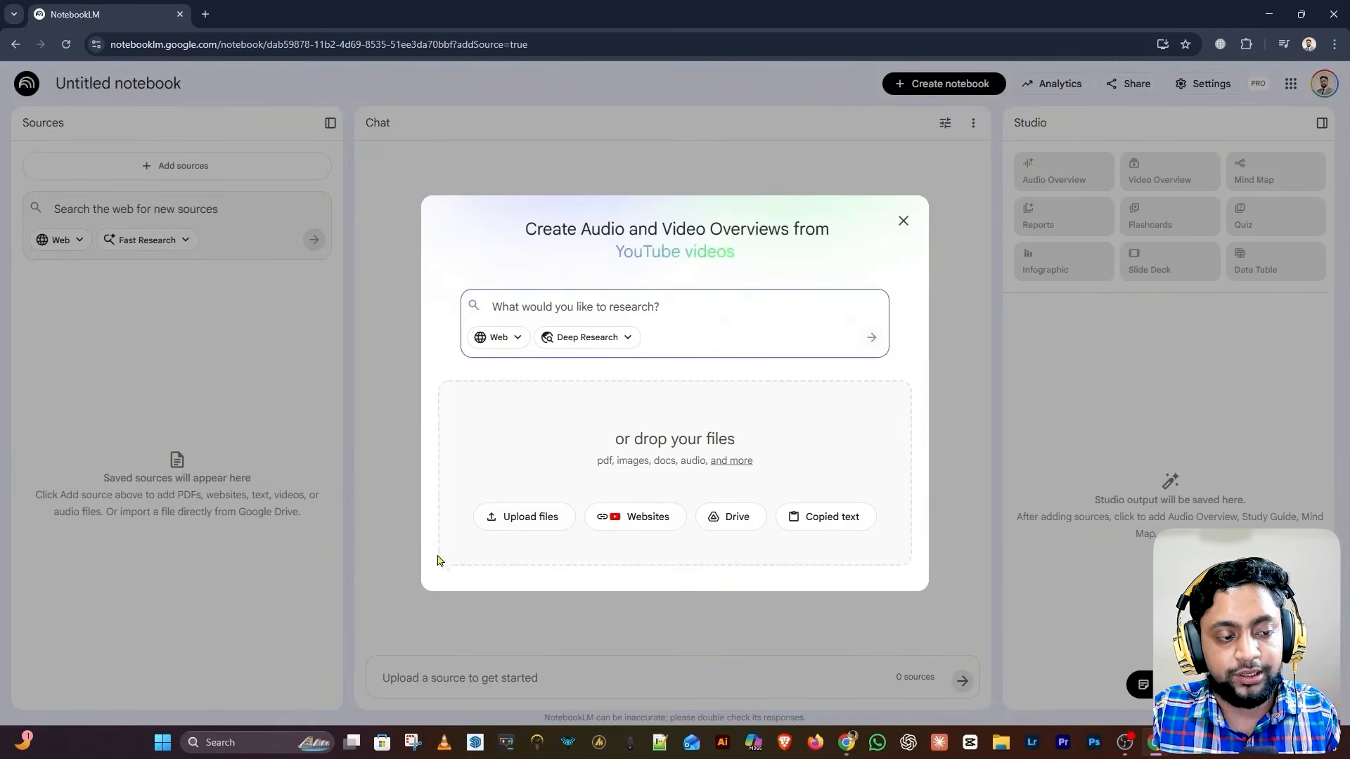
Choose 8-low-of-AI.jpg from the Page Content folder to upload as a source
click(527, 528)
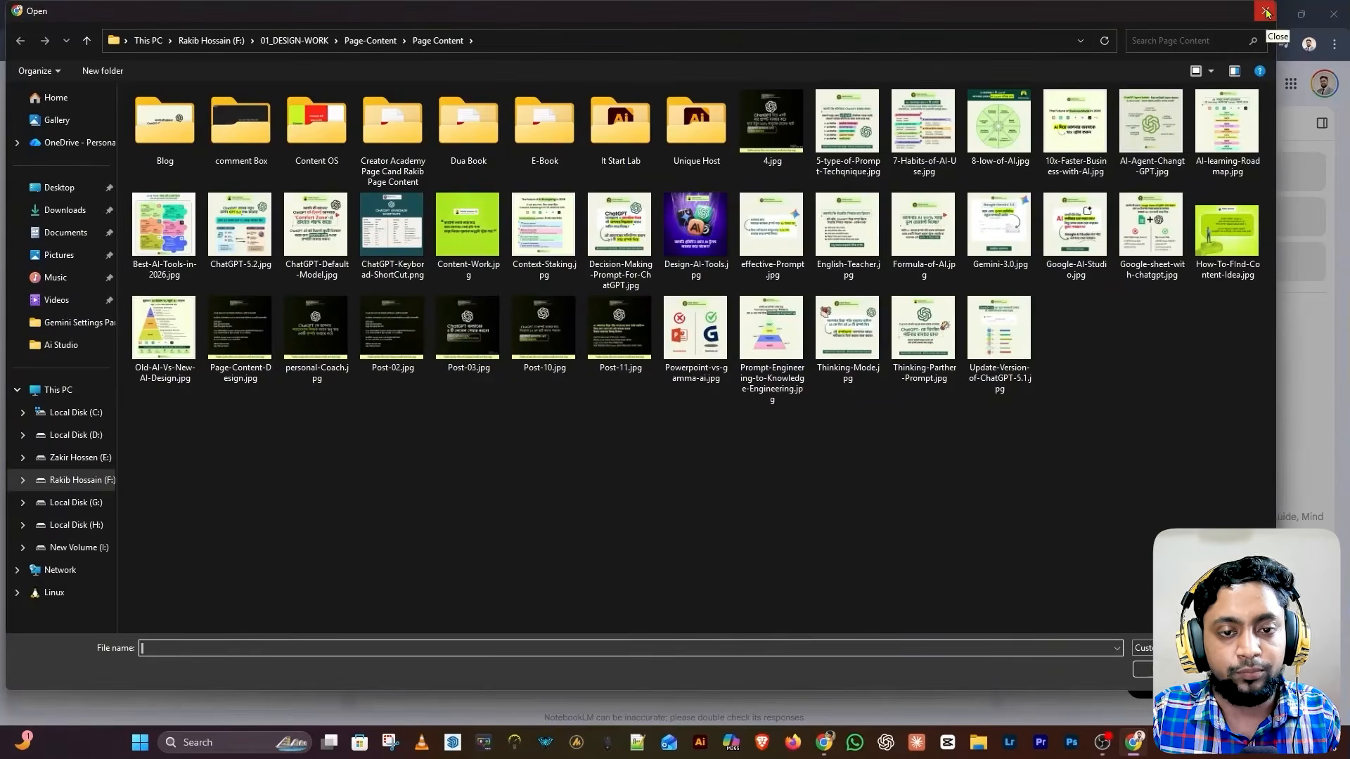
click(993, 144)
double_click(994, 145)
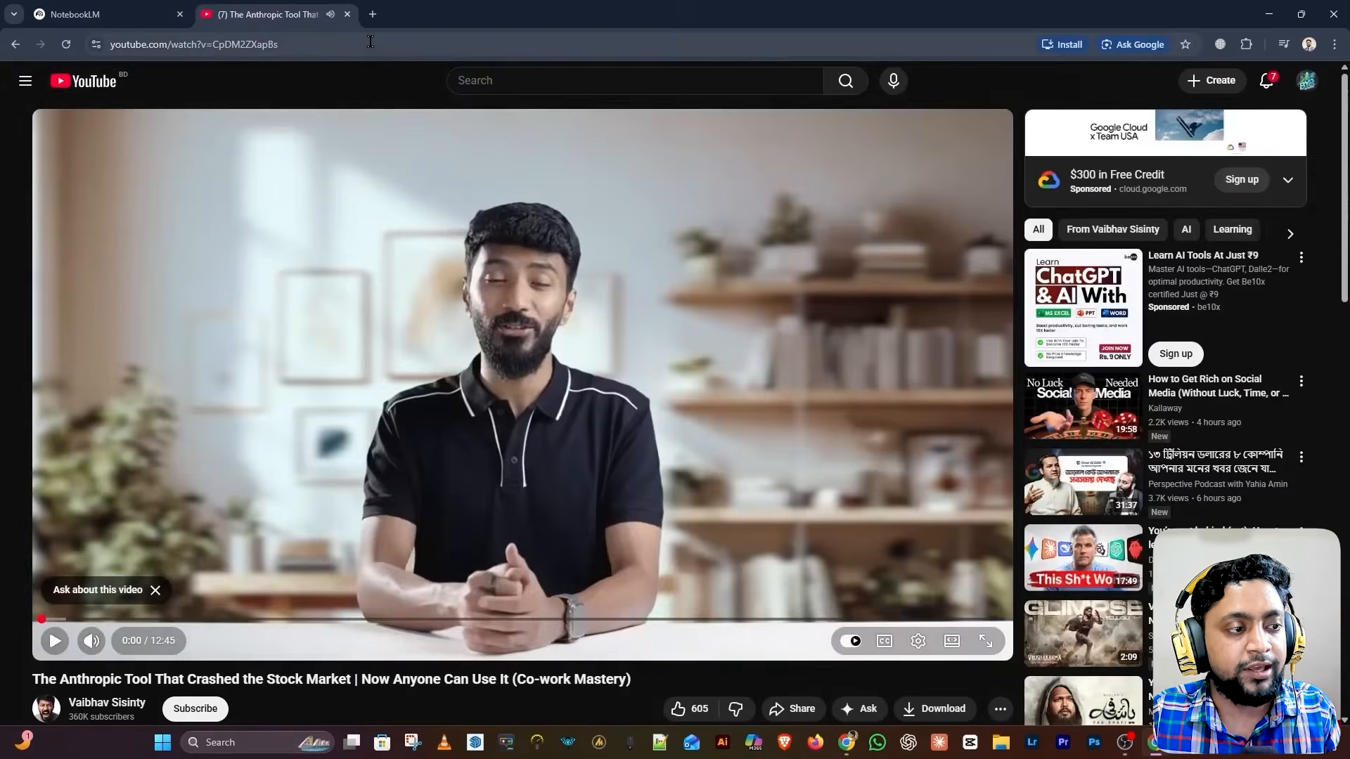
Copy the Claude Co-work YouTube video URL and insert it as a NotebookLM source
click(371, 42)
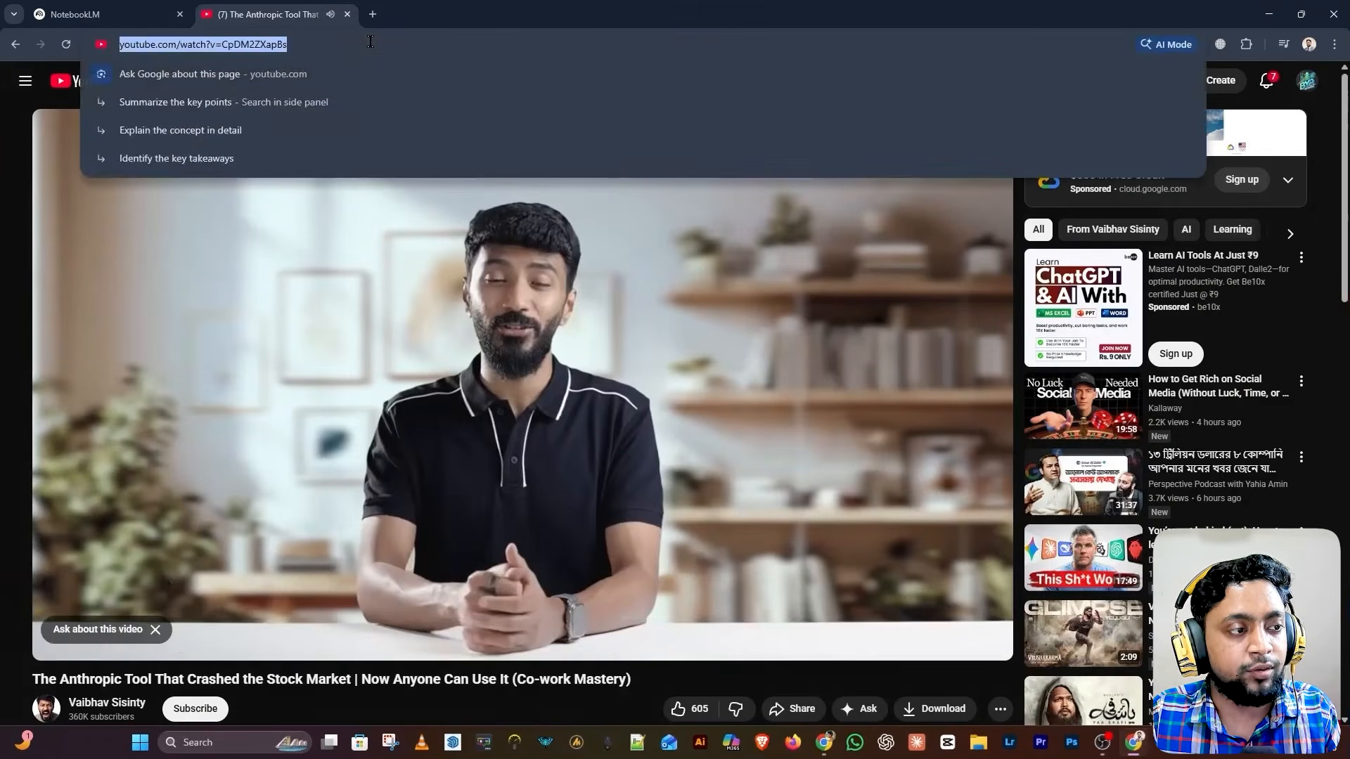
key(ctrl+c)
click(91, 14)
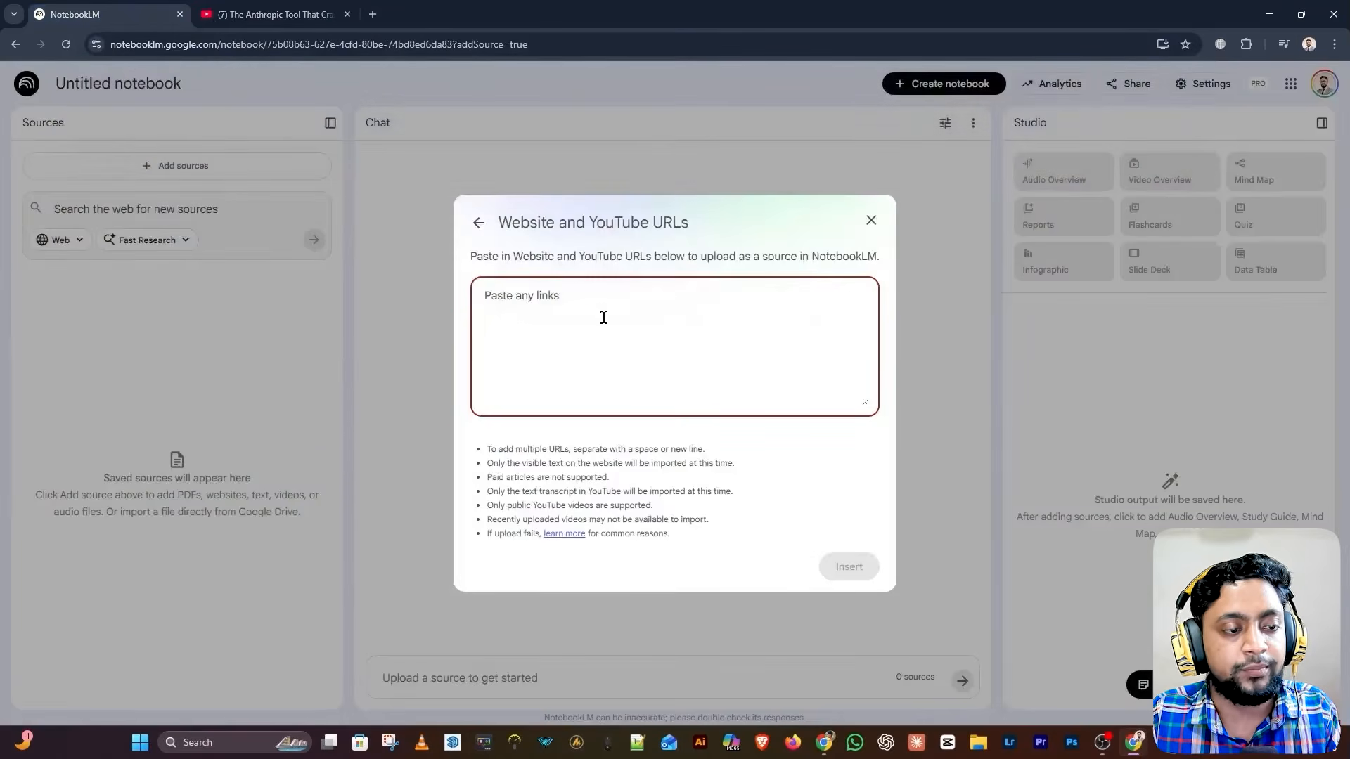
key(ctrl+v)
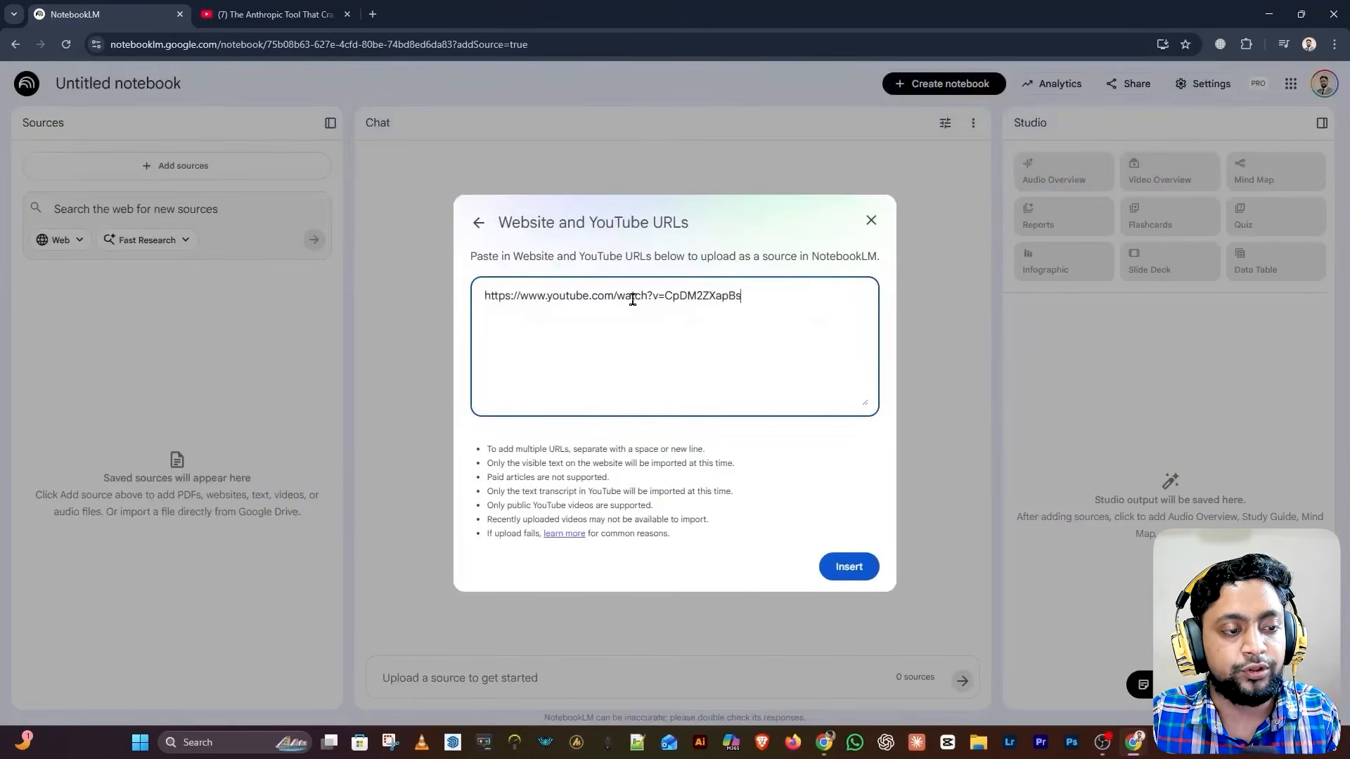
click(850, 566)
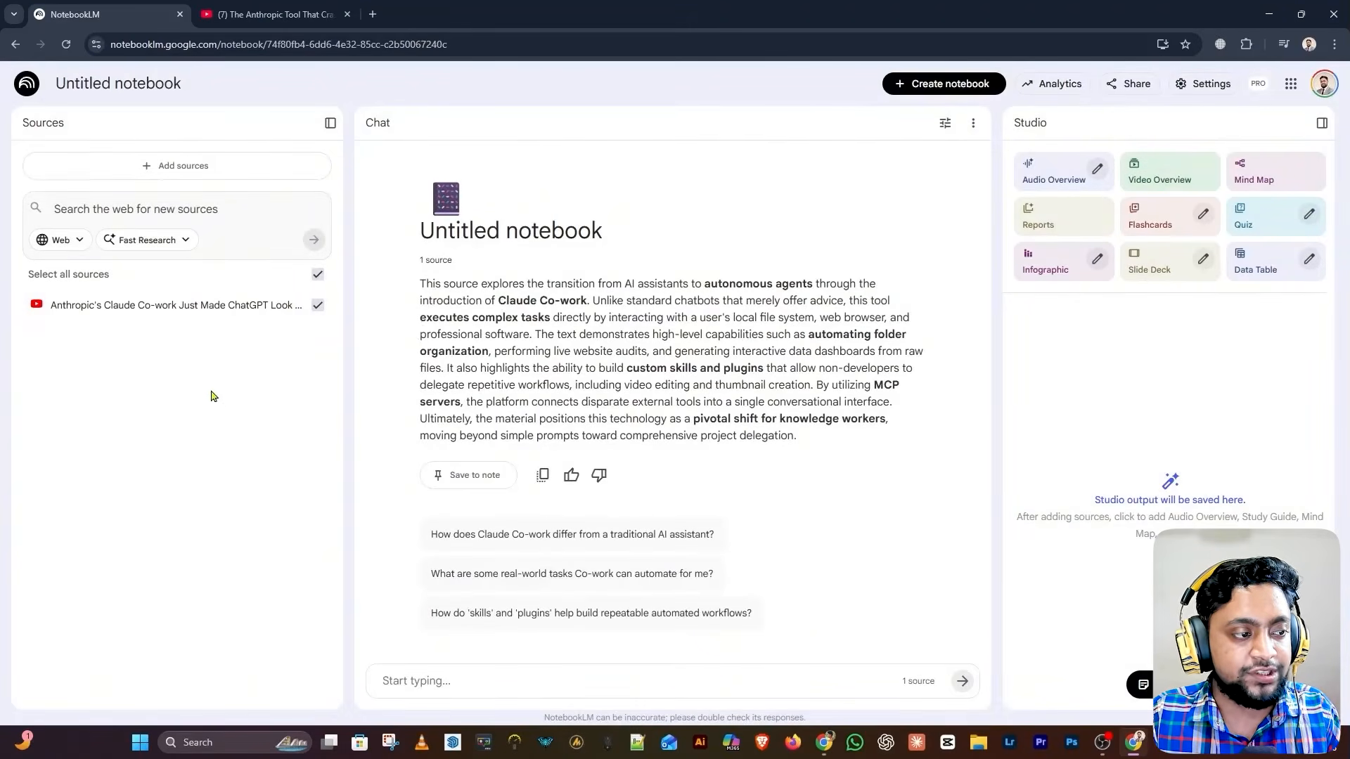
click(274, 14)
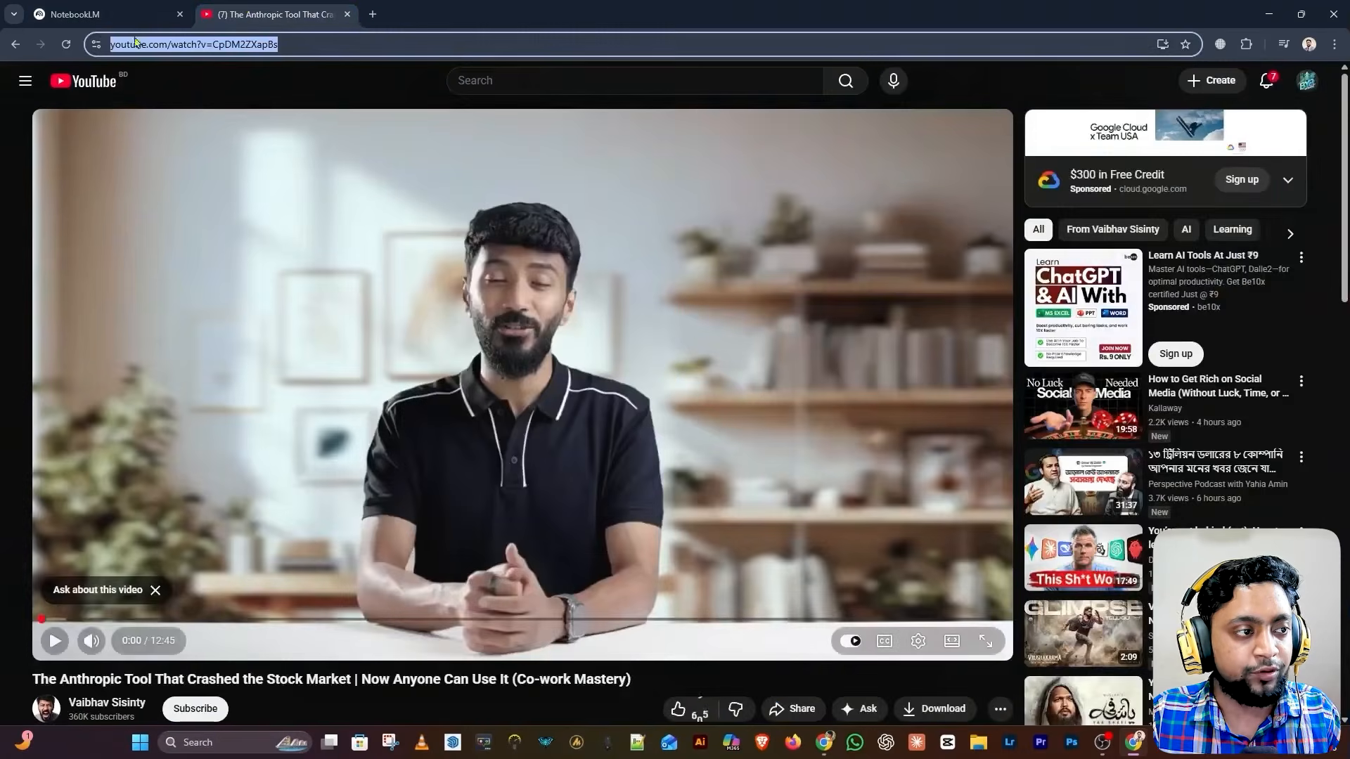
click(67, 13)
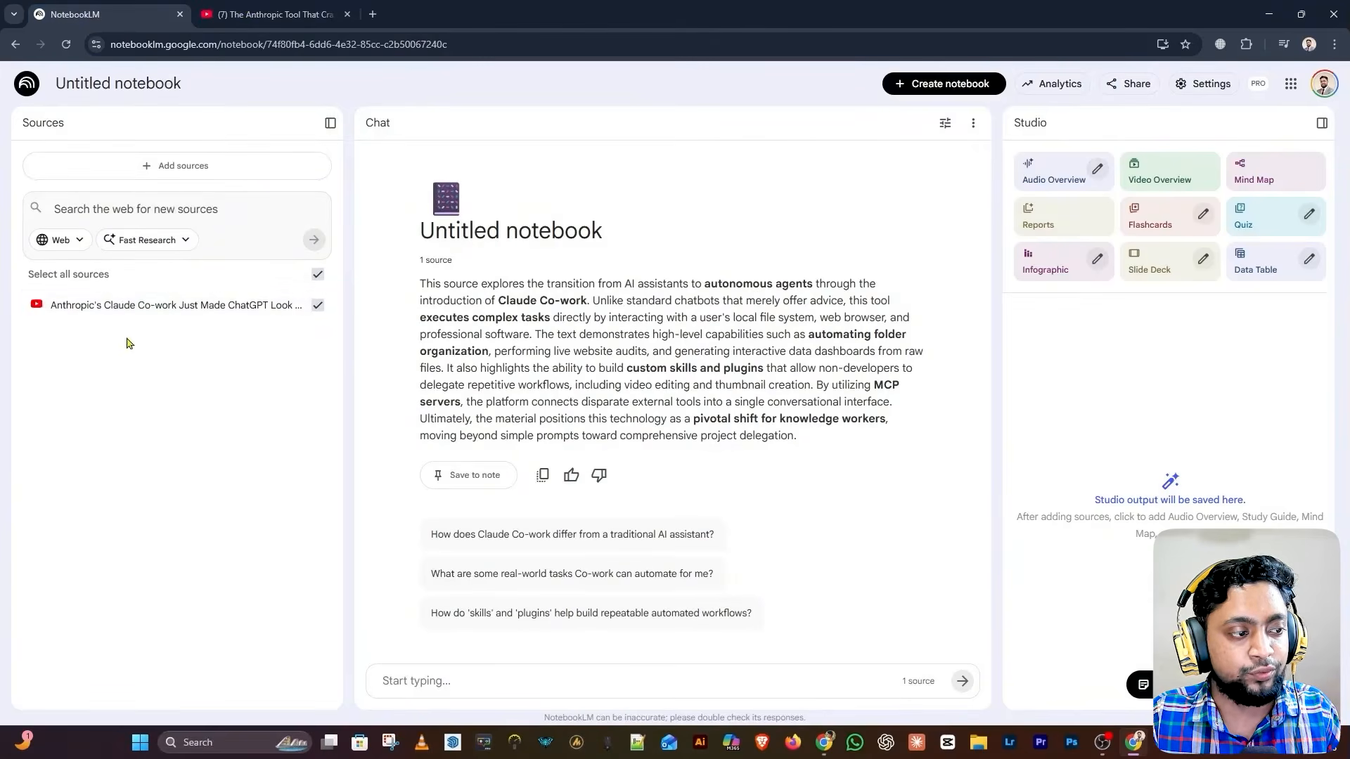
Open the Claude Co-work video source and read through its source guide and transcript
click(175, 308)
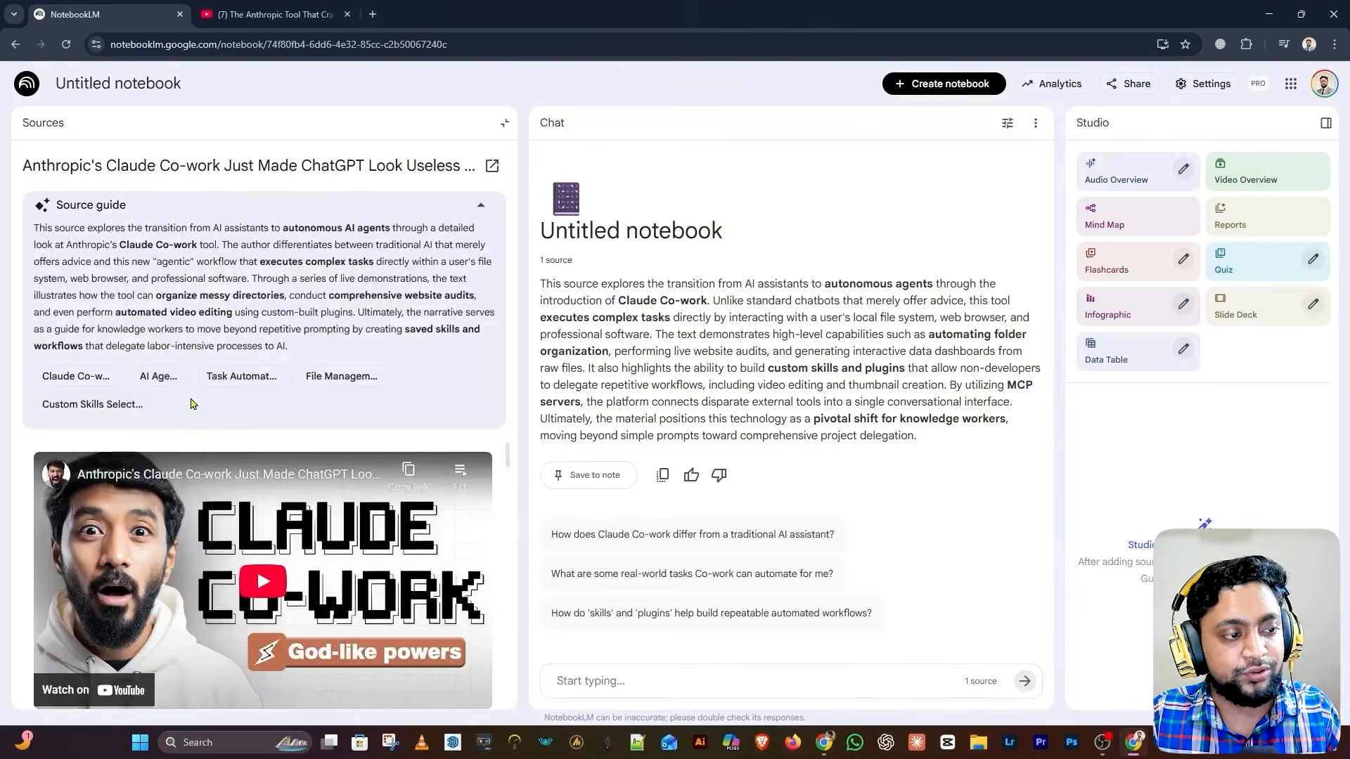
scroll(290, 529, down, 5)
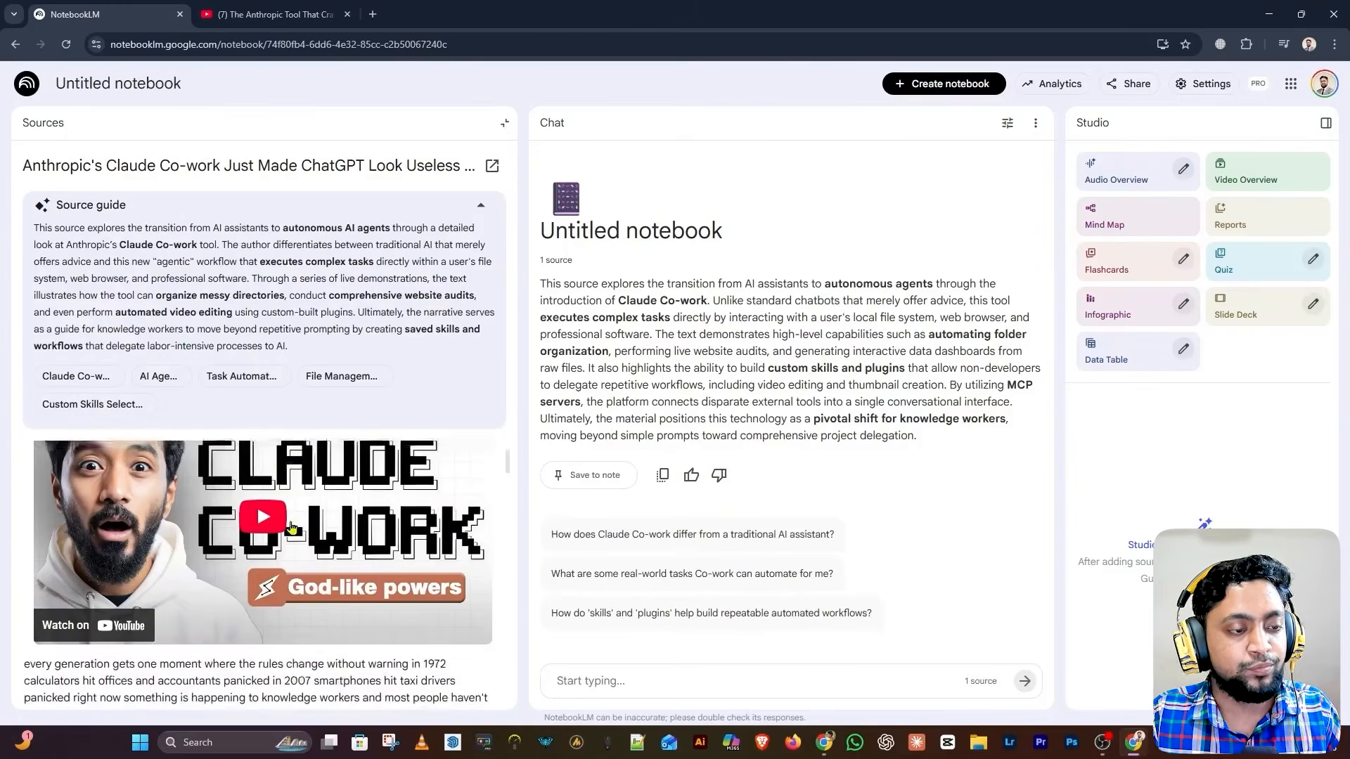
scroll(204, 562, down, 10)
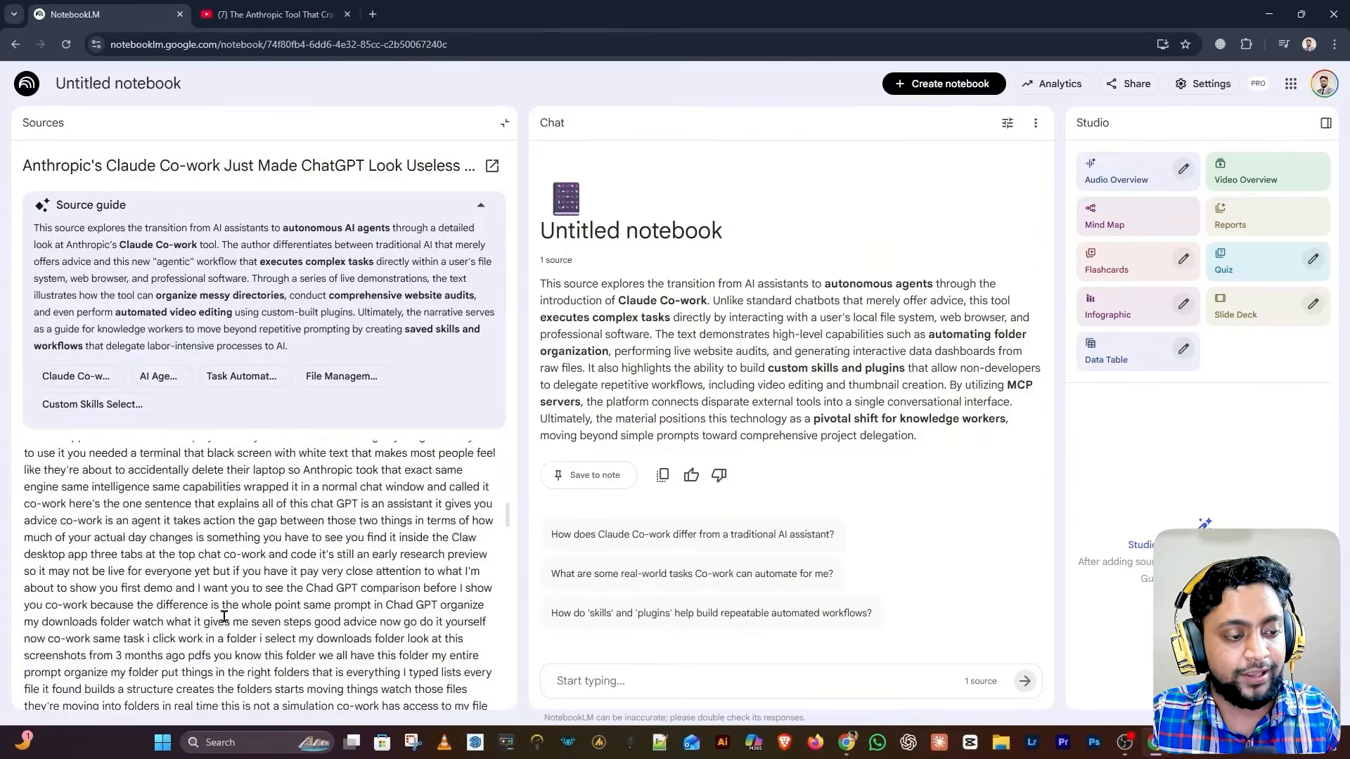
scroll(271, 657, up, 10)
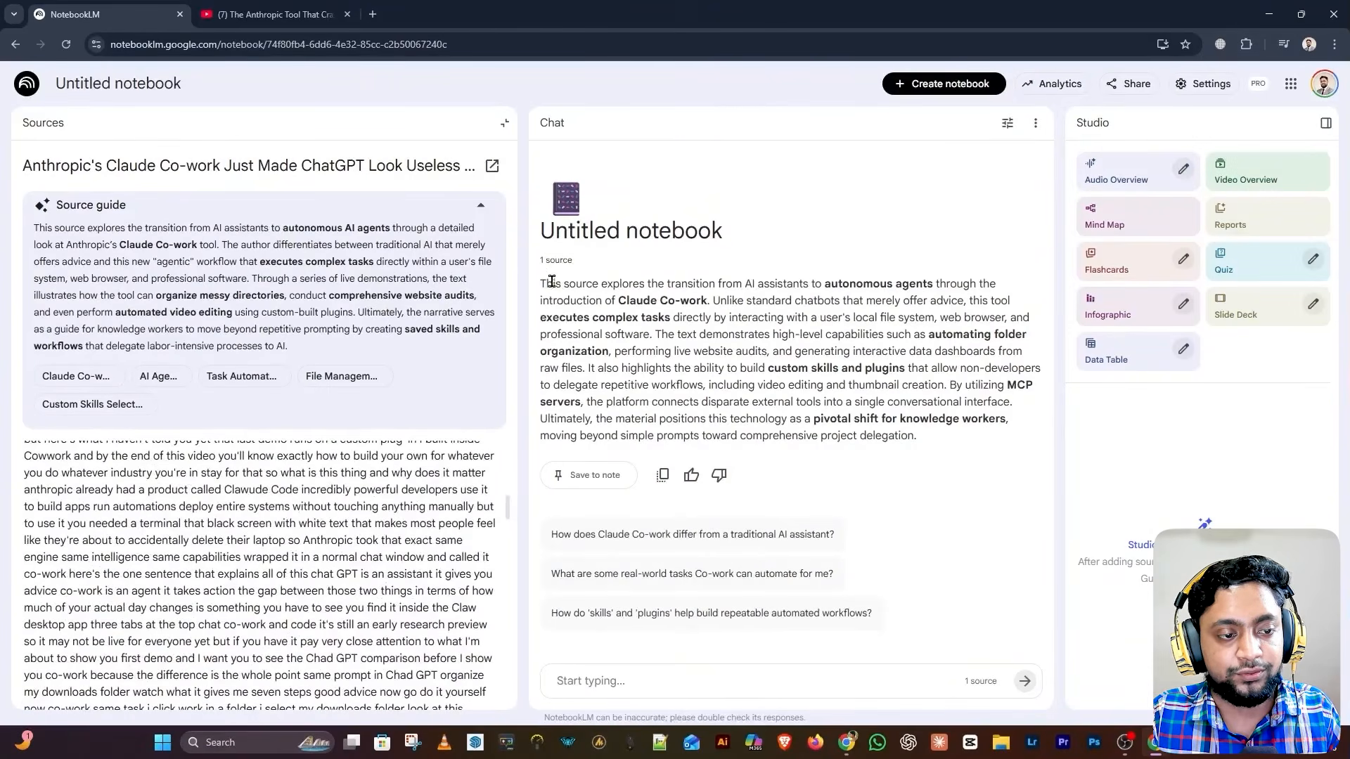
drag(542, 278, 952, 442)
click(920, 475)
drag(507, 508, 548, 452)
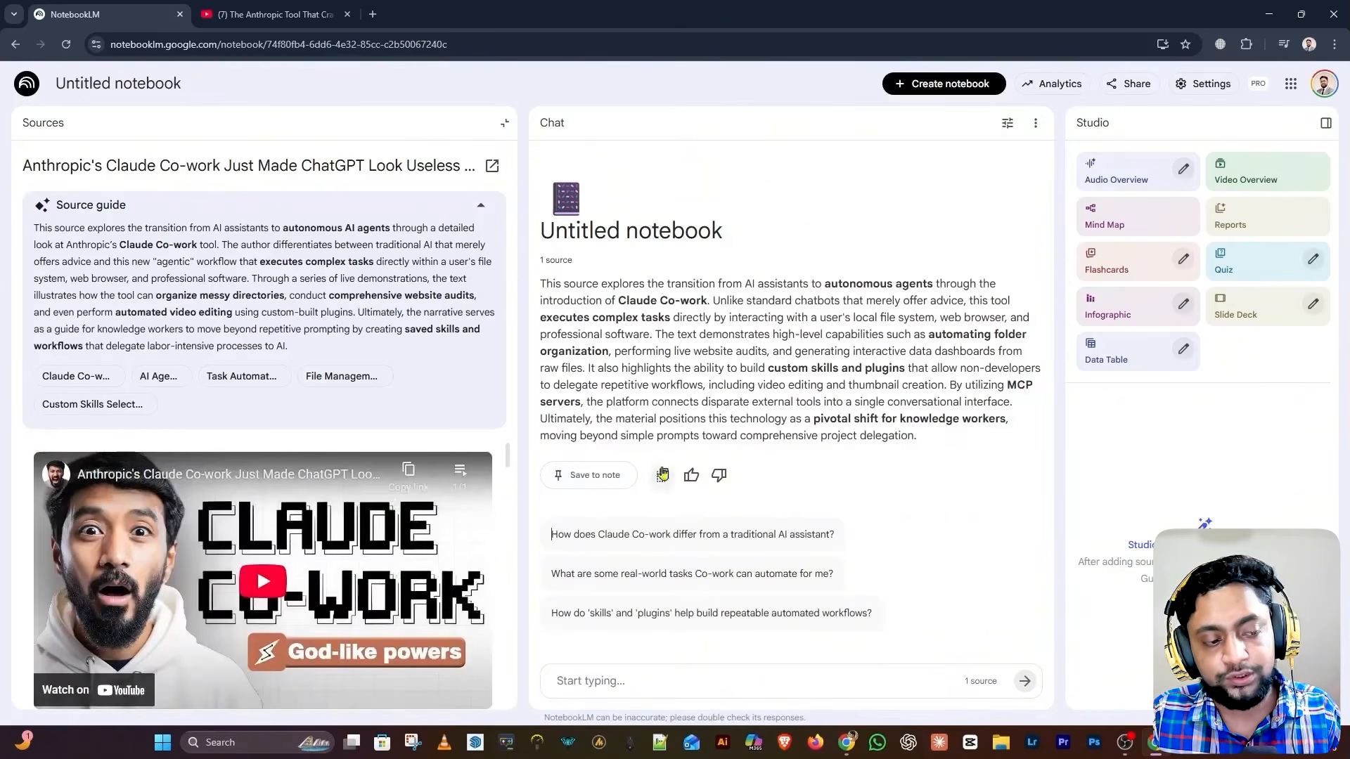
click(657, 682)
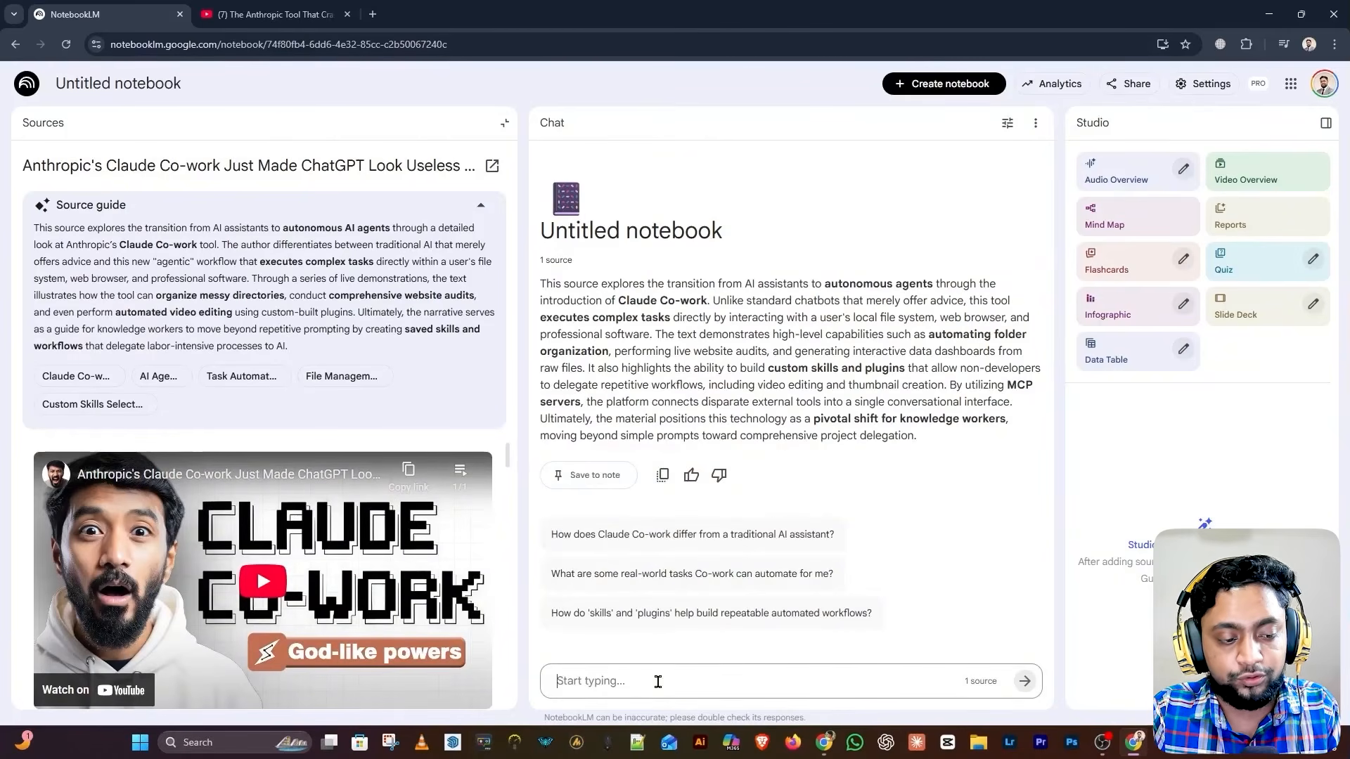
Ask how Claude Co-work differs from a traditional AI assistant and highlight the answer
key(ctrl+v)
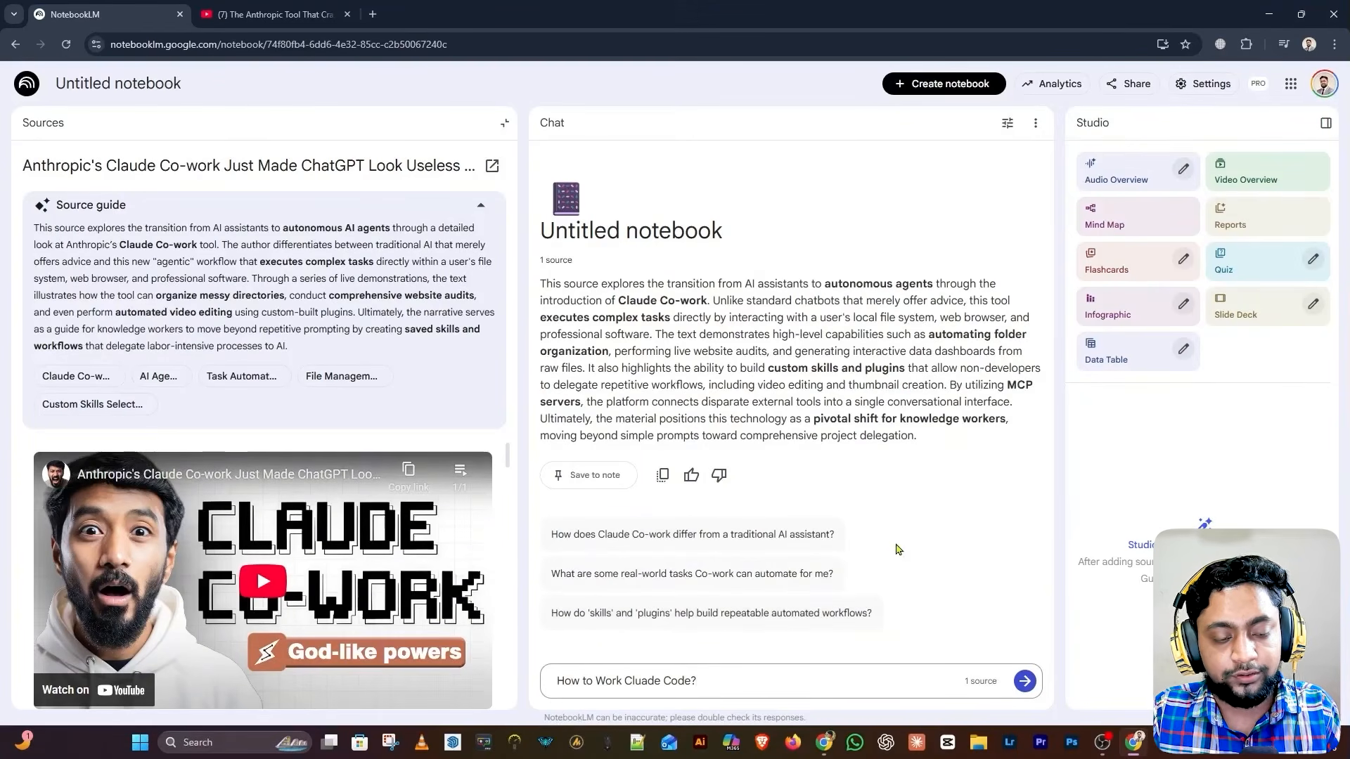
click(692, 542)
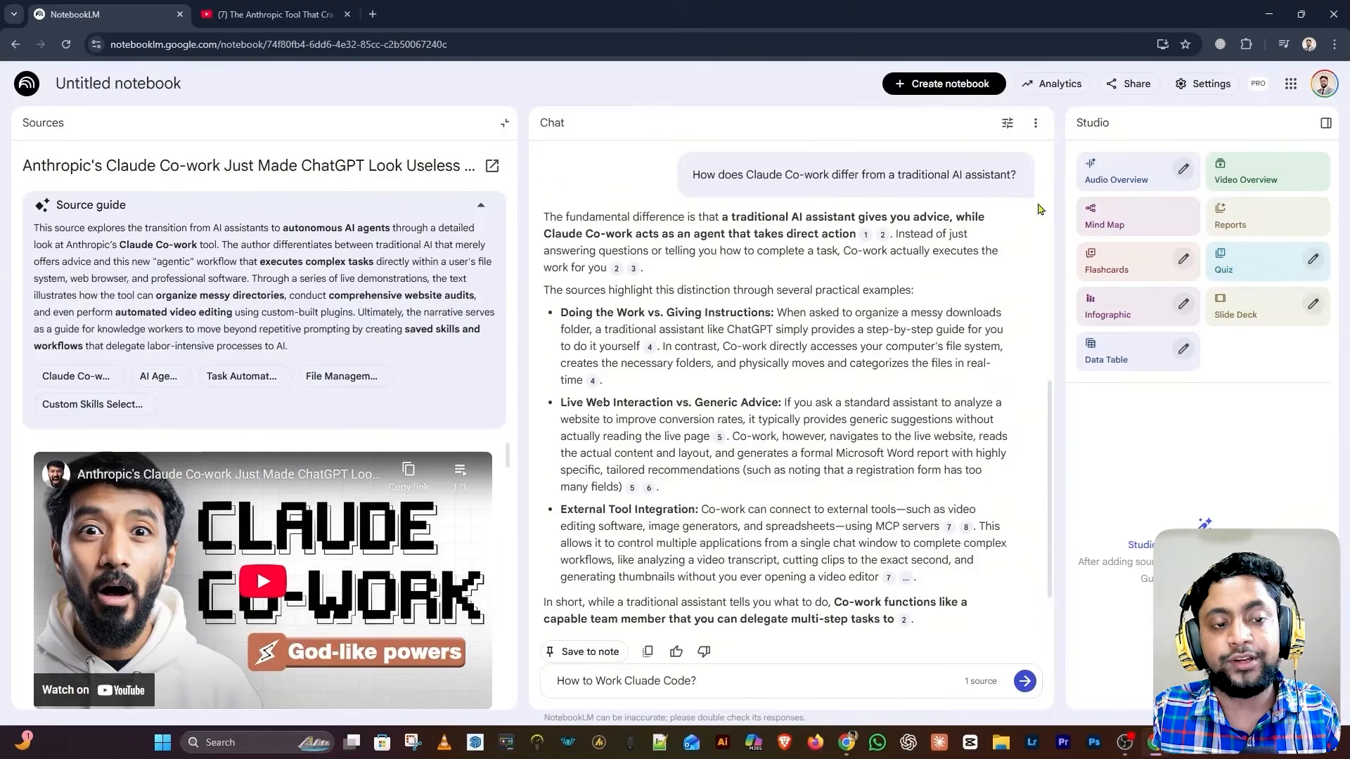
drag(689, 176, 961, 196)
drag(538, 212, 916, 629)
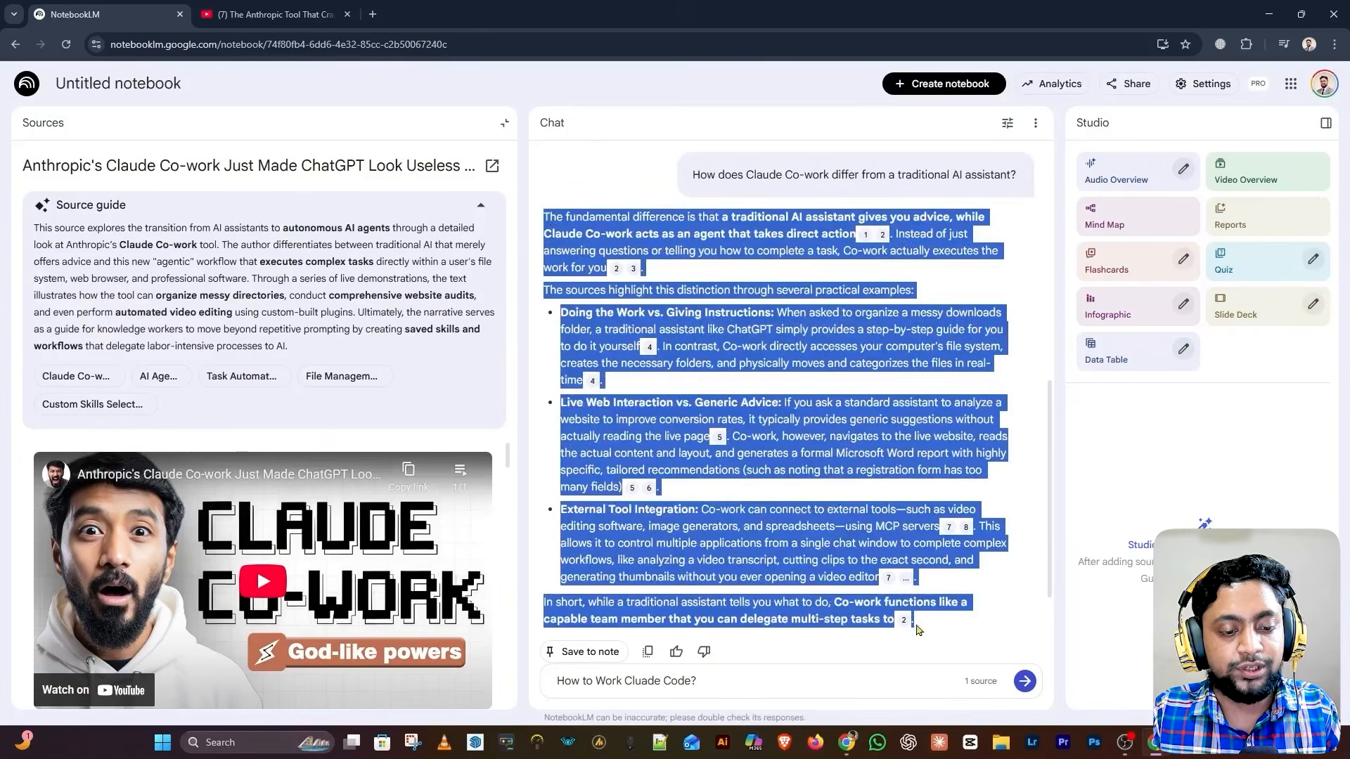
click(845, 453)
drag(693, 174, 725, 209)
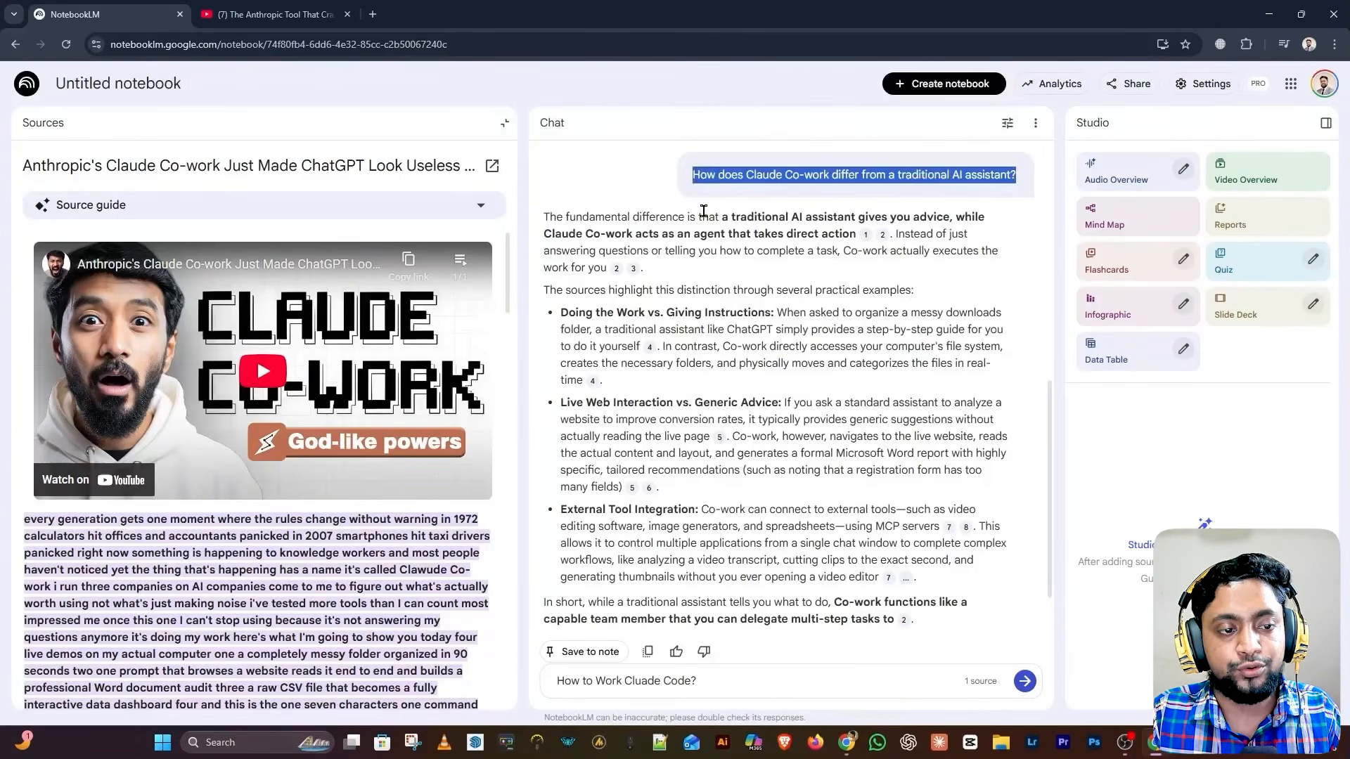
triple_click(759, 175)
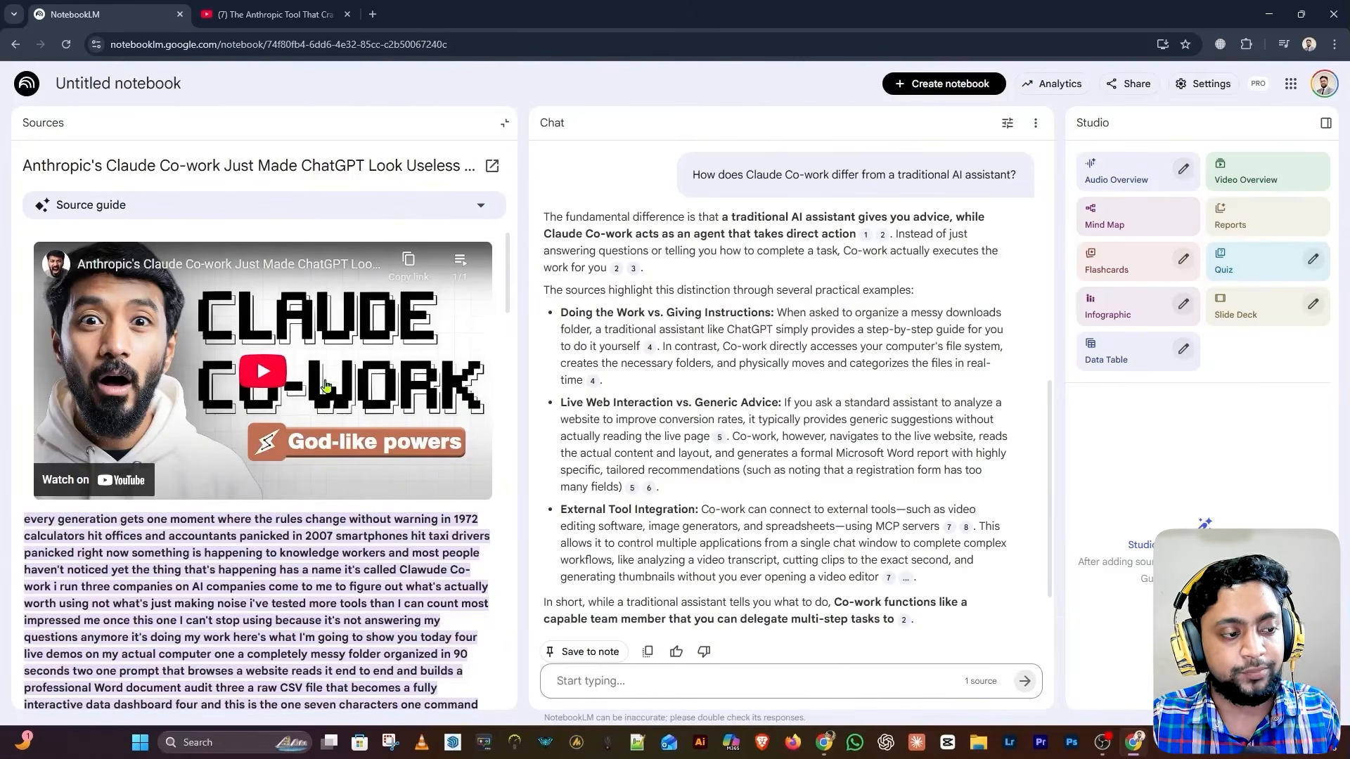
click(605, 680)
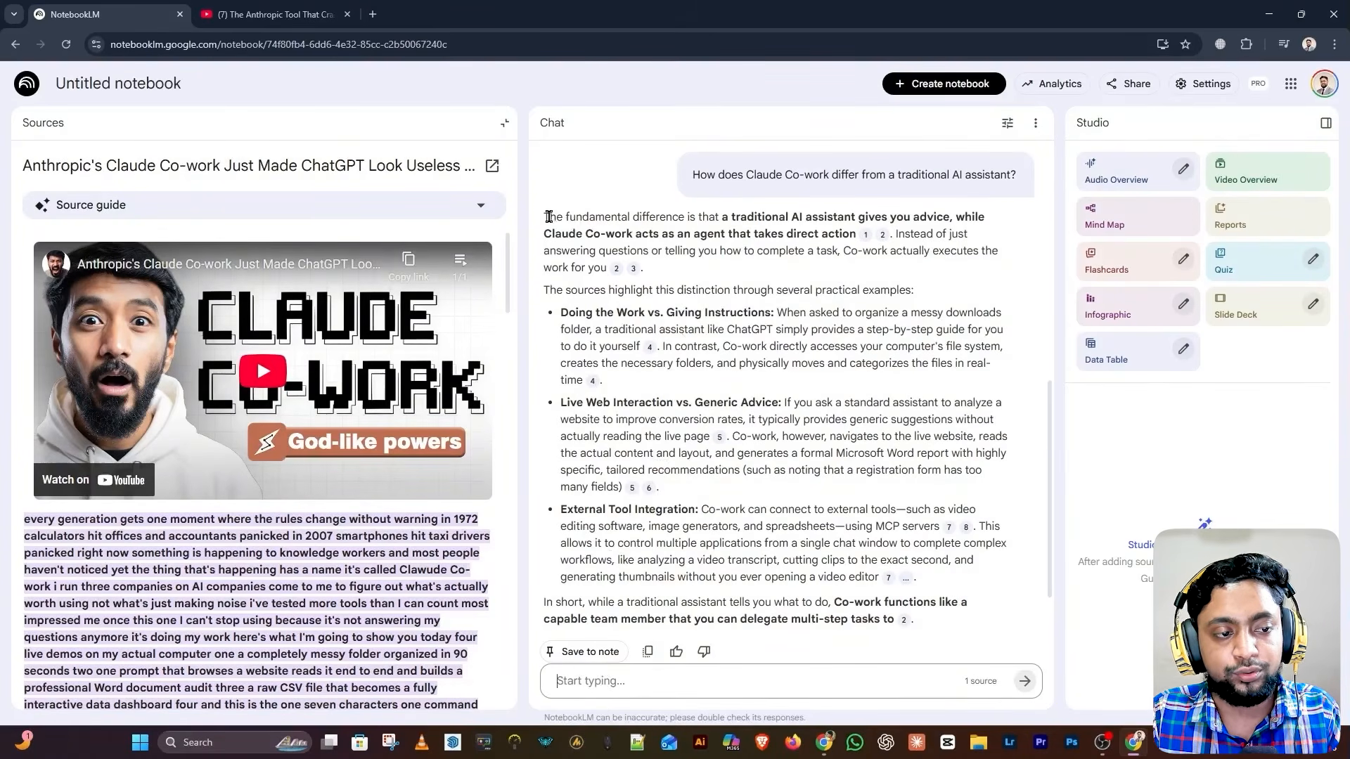
drag(549, 217, 915, 618)
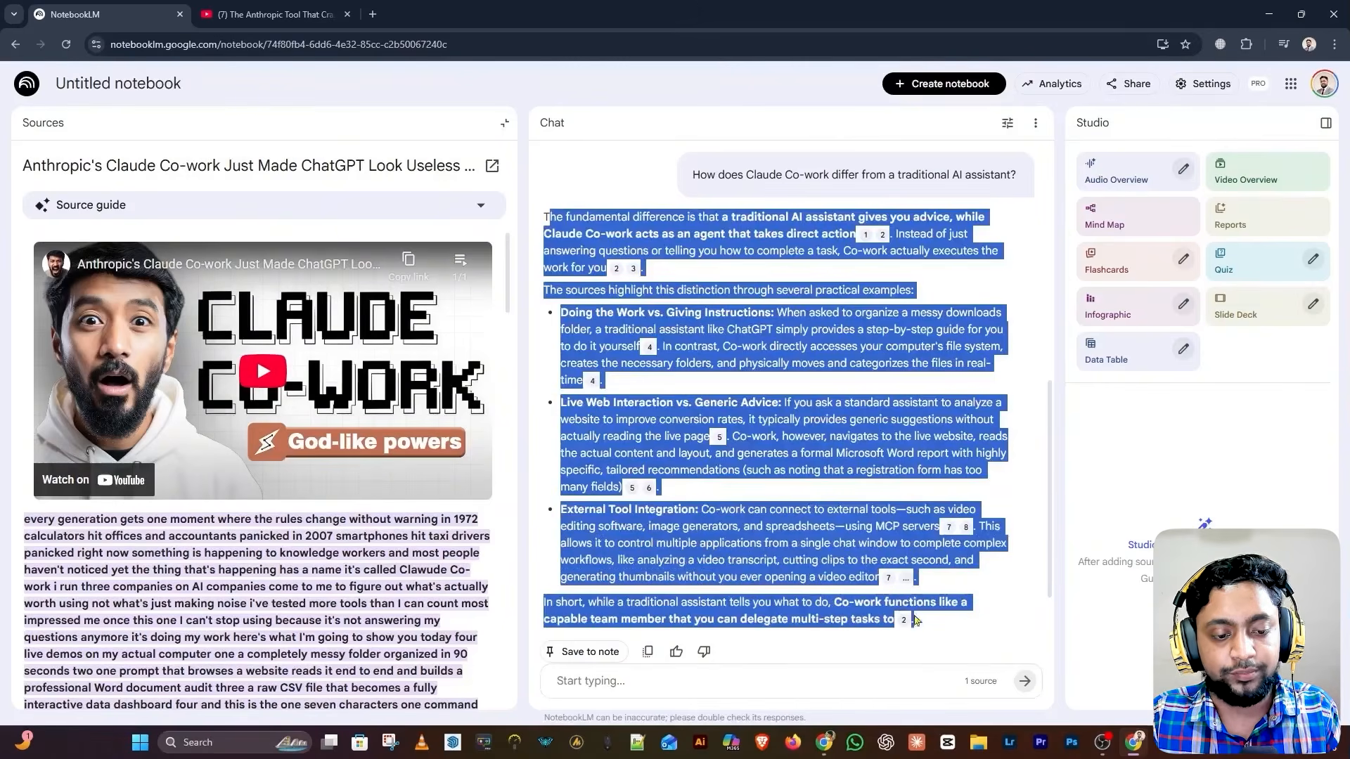
click(889, 468)
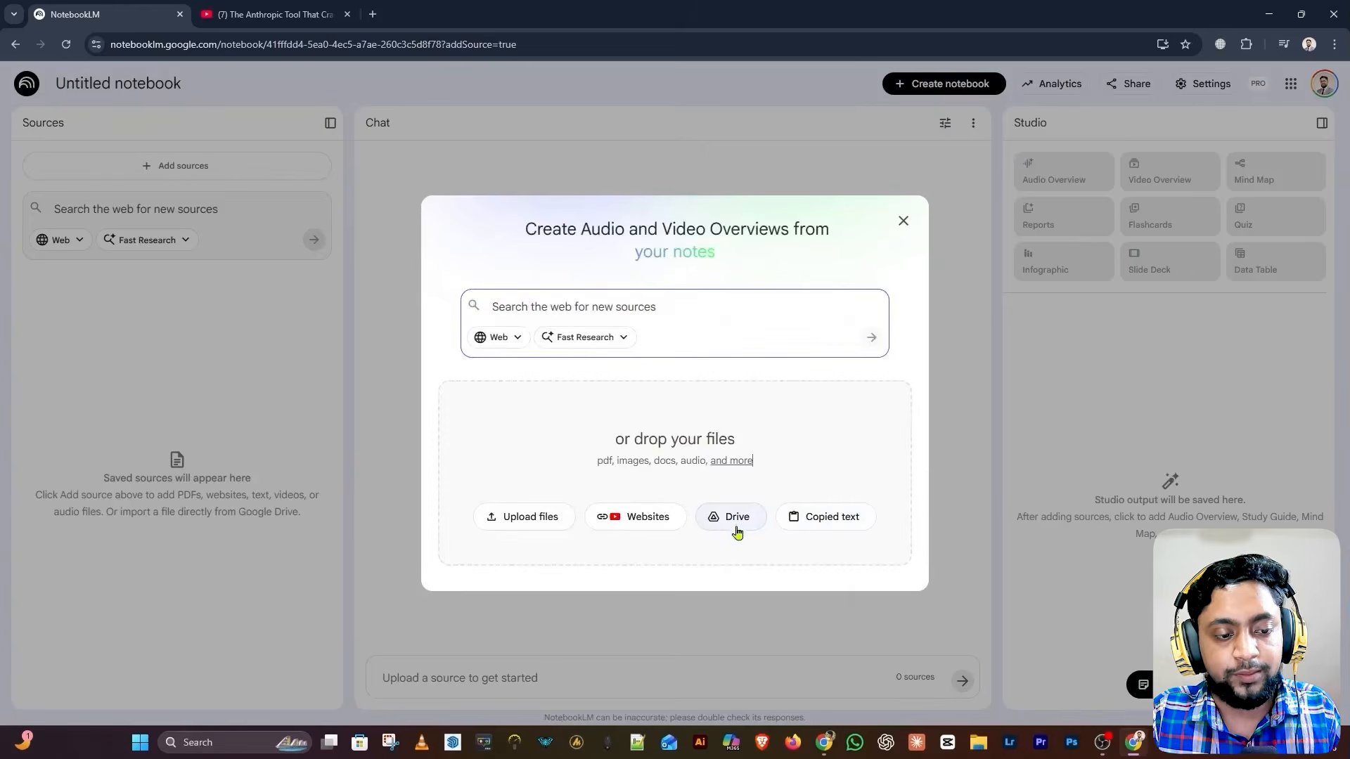
Try the Drive and upload source options, then close the add-sources dialog without adding any sources
click(726, 522)
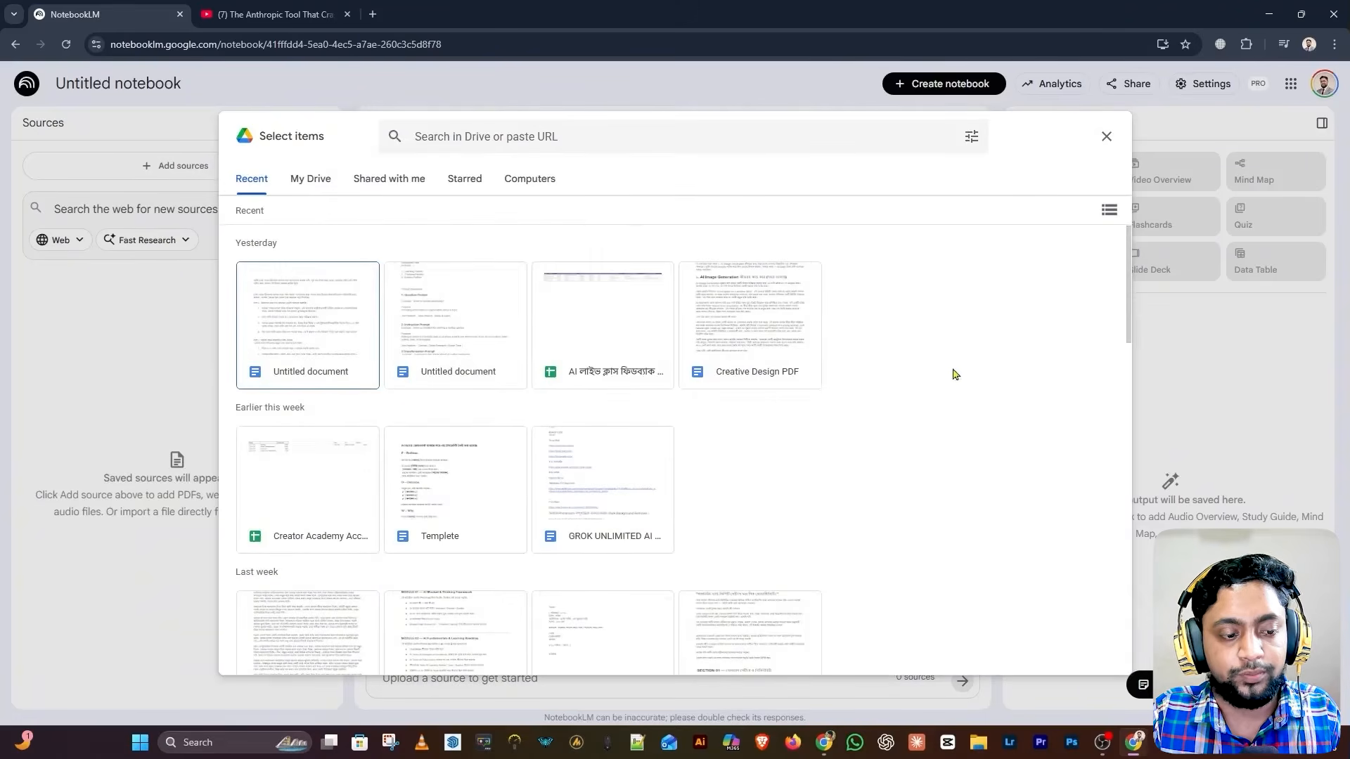
click(1106, 138)
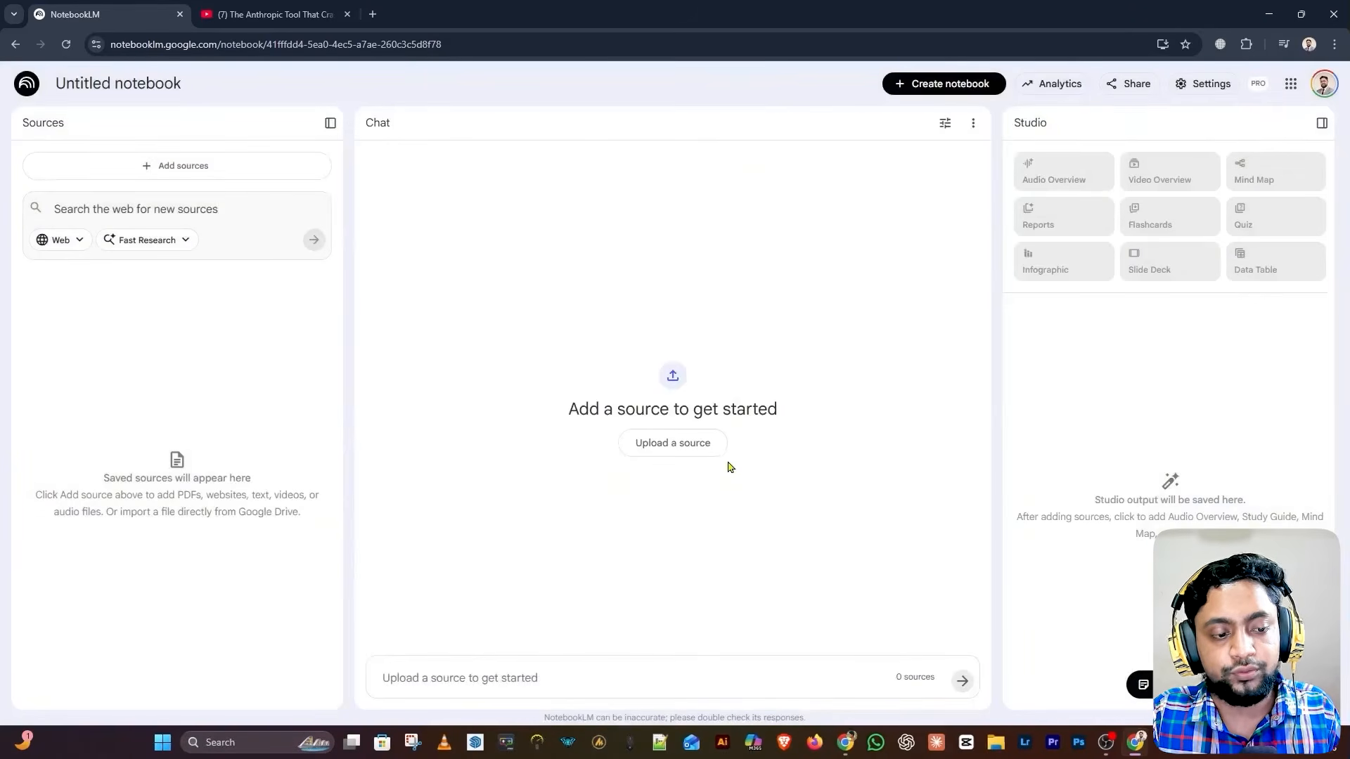
click(686, 462)
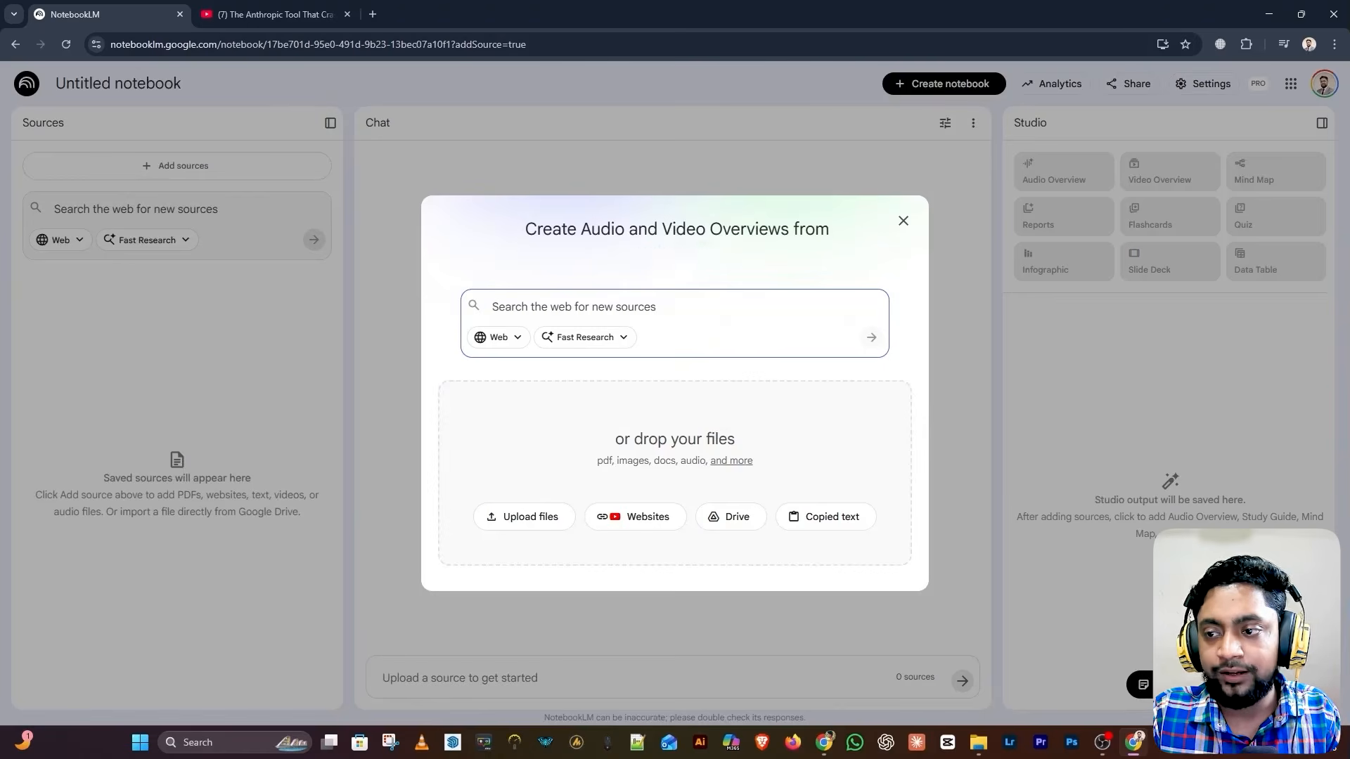
drag(1349, 371, 759, 466)
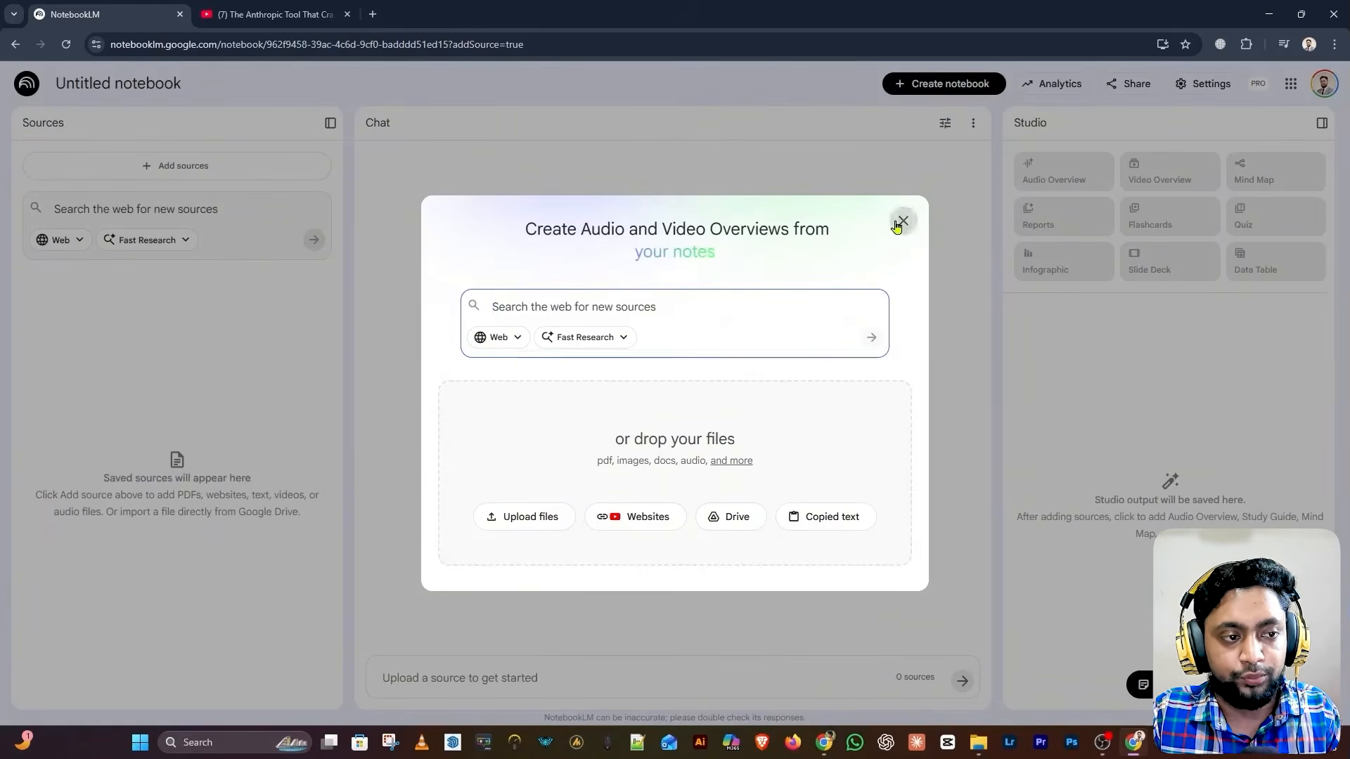
click(902, 221)
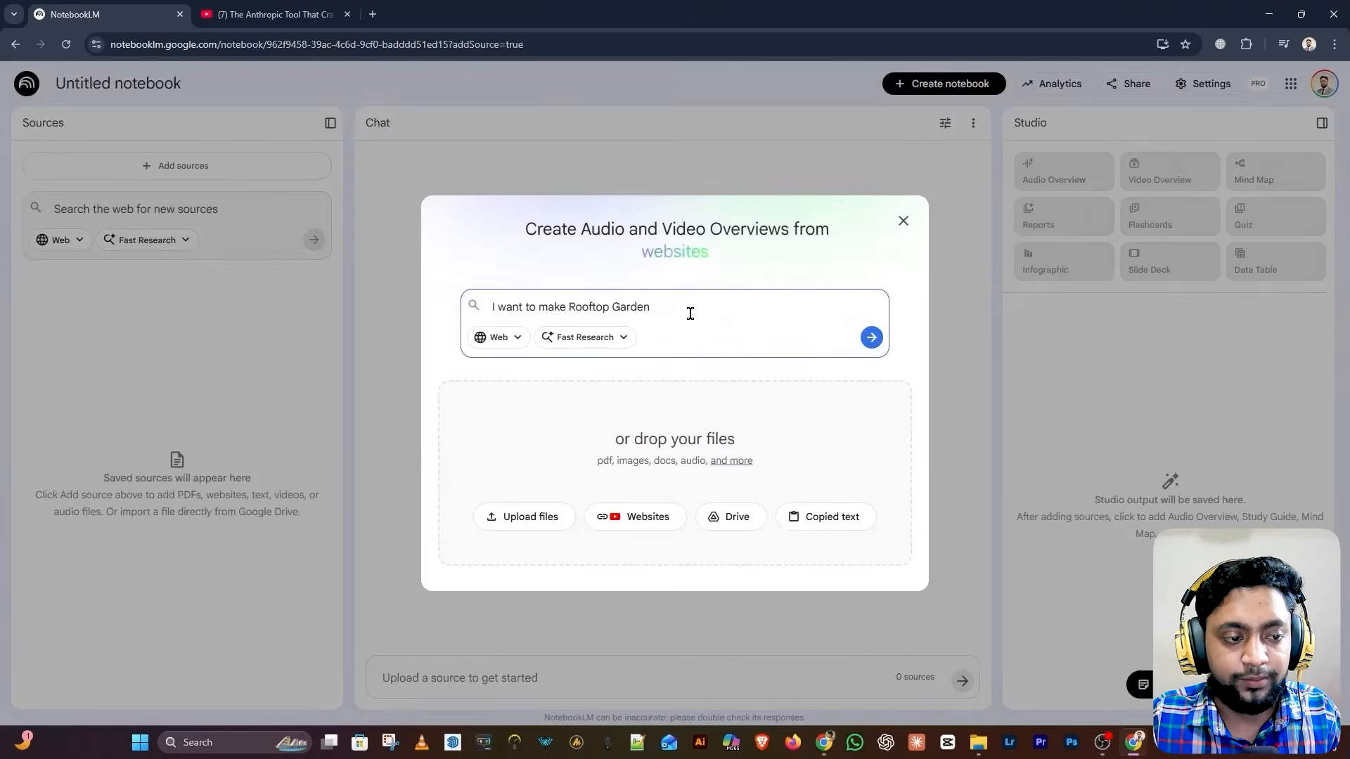
Run a Fast Research web search for 'I want to make Rooftop Garden' and view the 10 found sources
drag(679, 313, 490, 310)
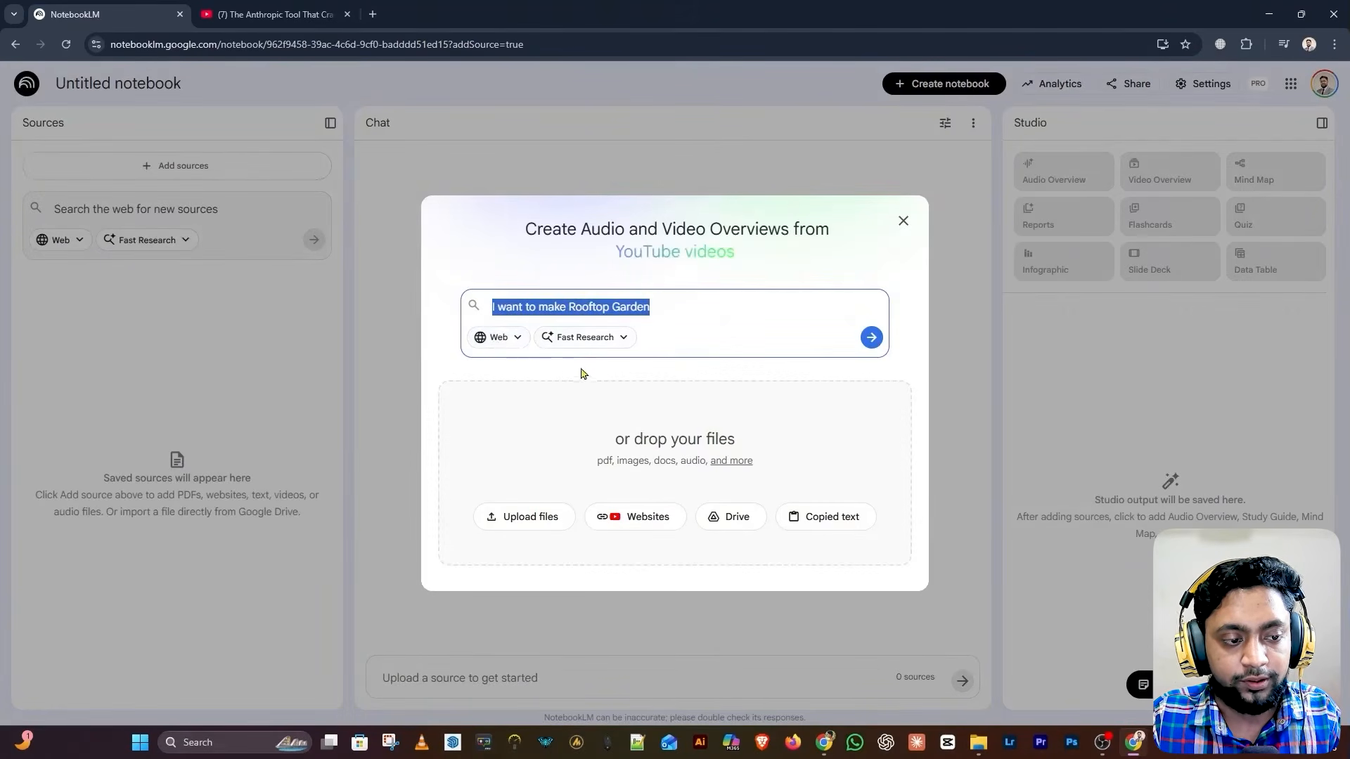
click(872, 339)
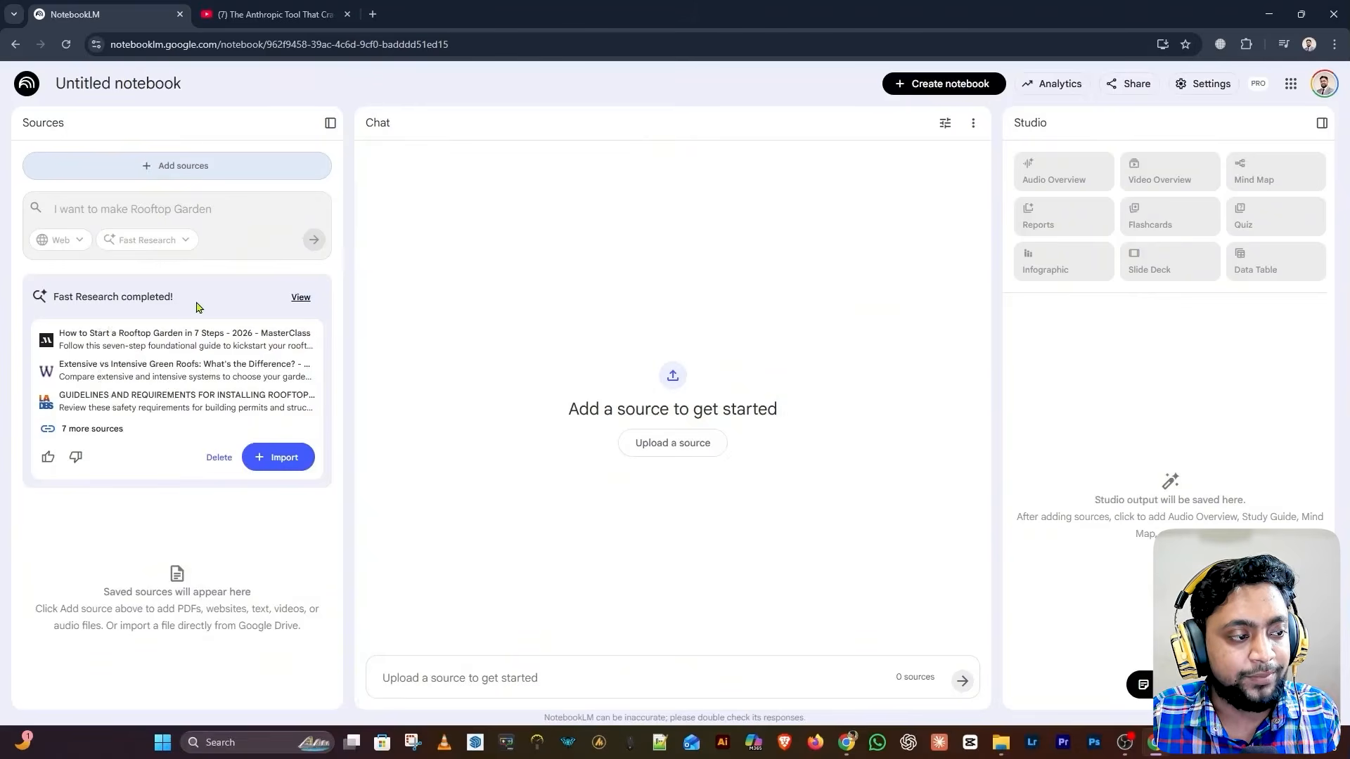
drag(74, 297, 218, 302)
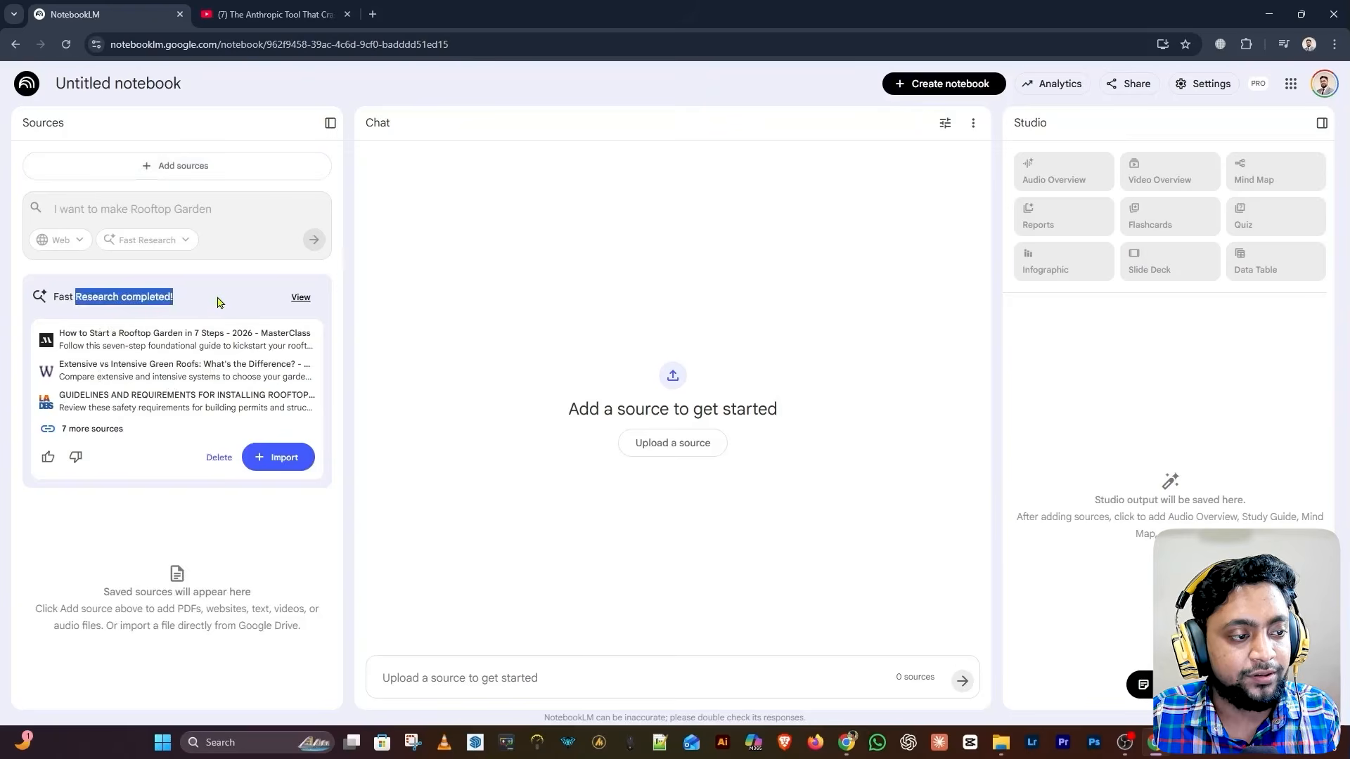
click(219, 302)
click(300, 298)
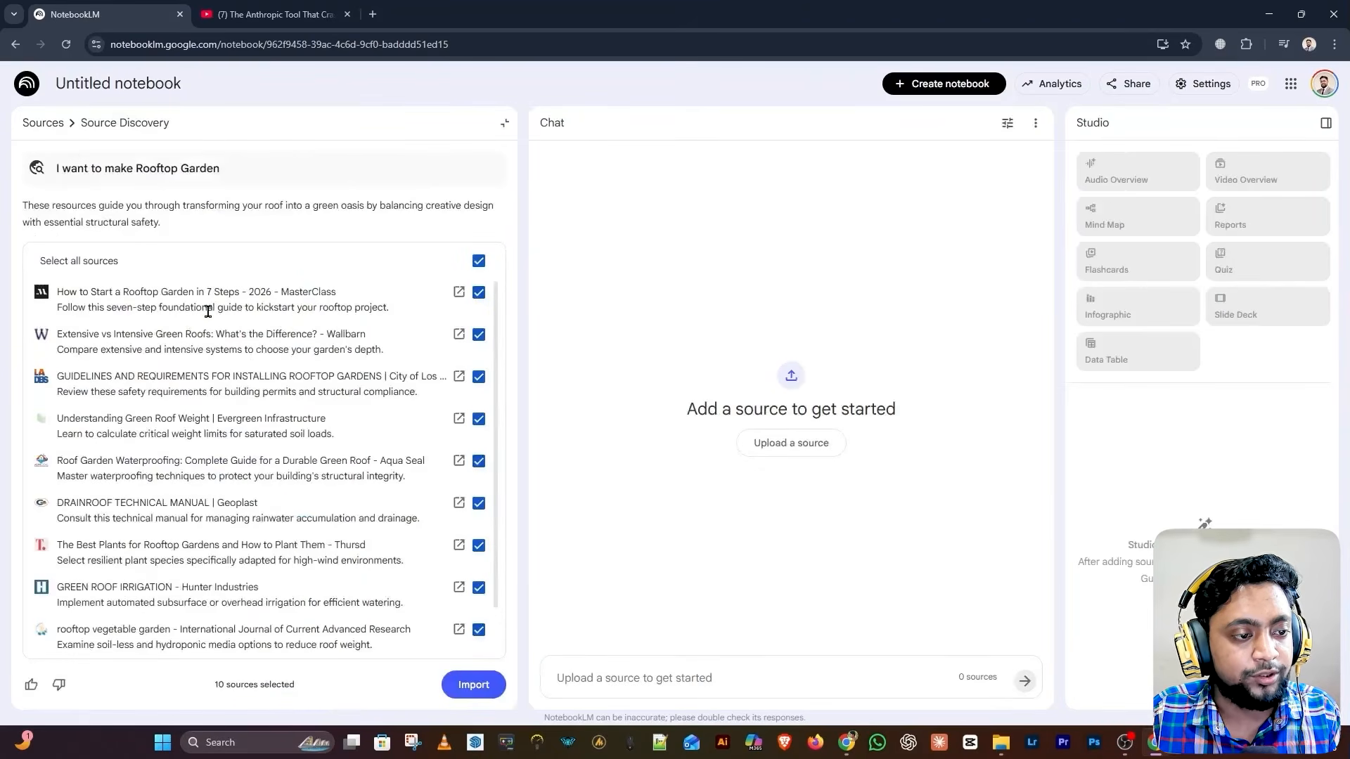
Review the discovered rooftop garden sources and import the first four checked ones into the notebook
scroll(207, 312, down, 1)
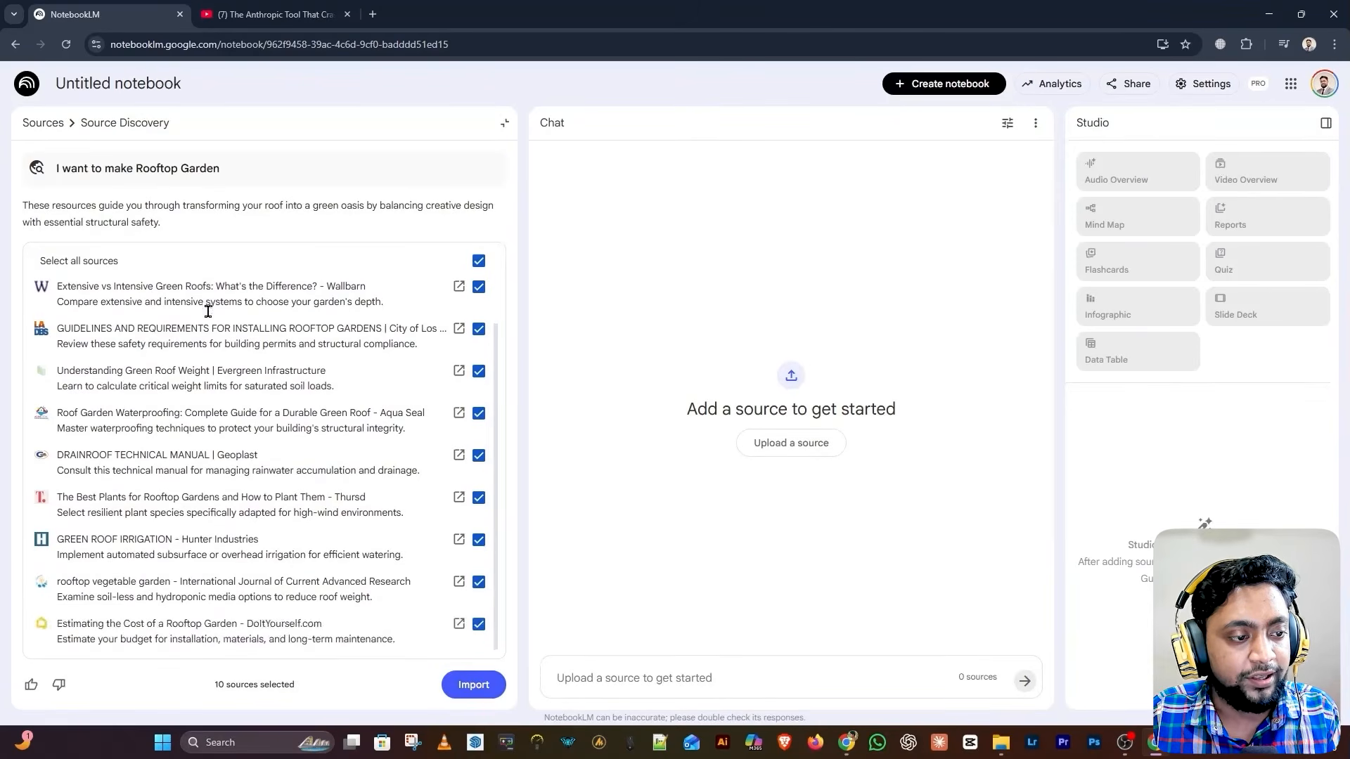
scroll(206, 313, up, 1)
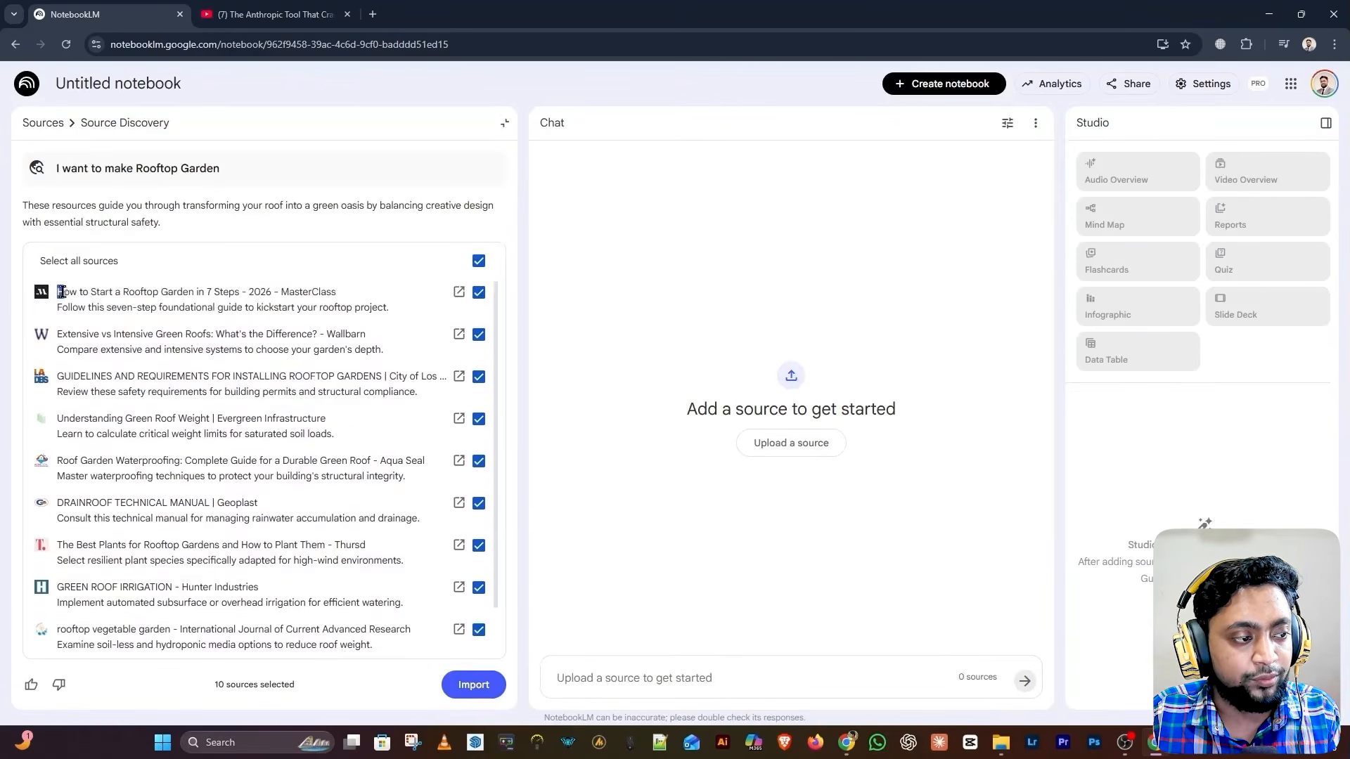
drag(60, 291, 223, 289)
click(123, 291)
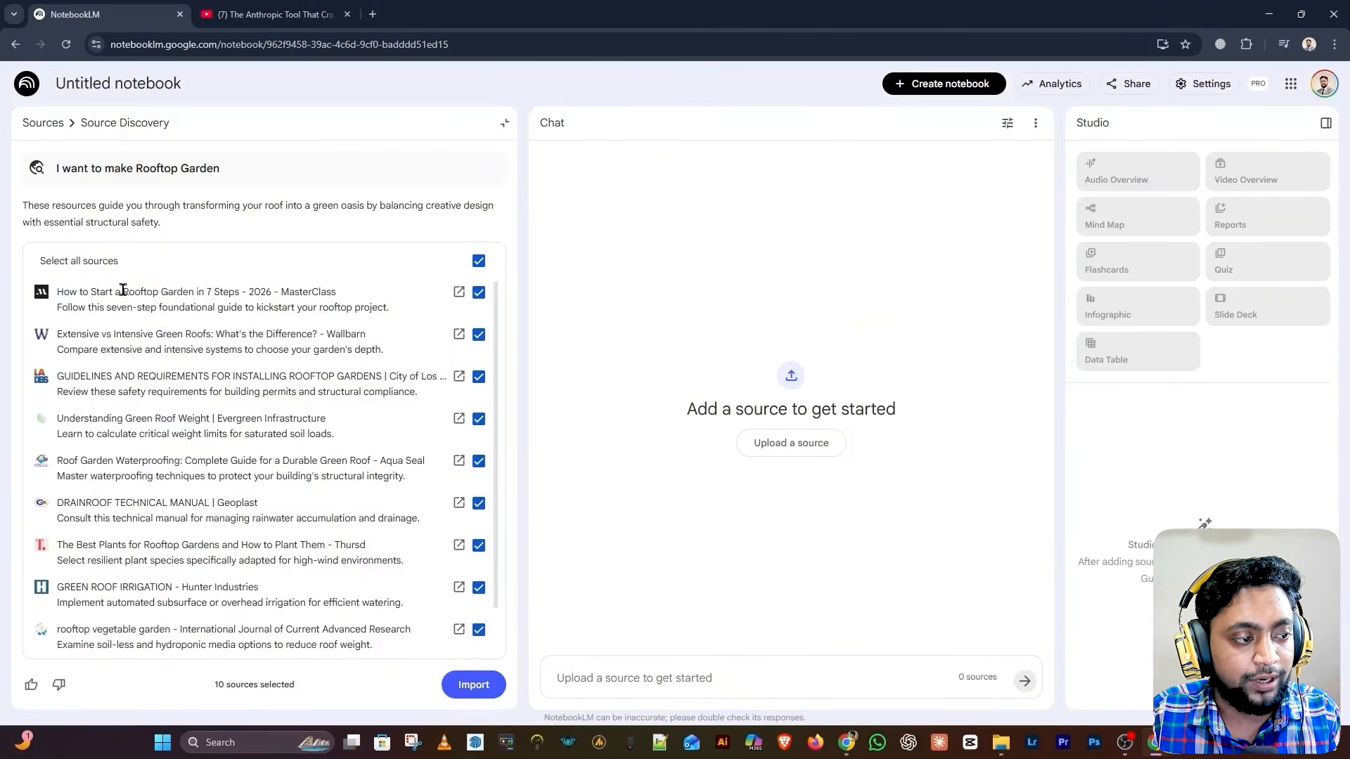
drag(119, 289, 192, 287)
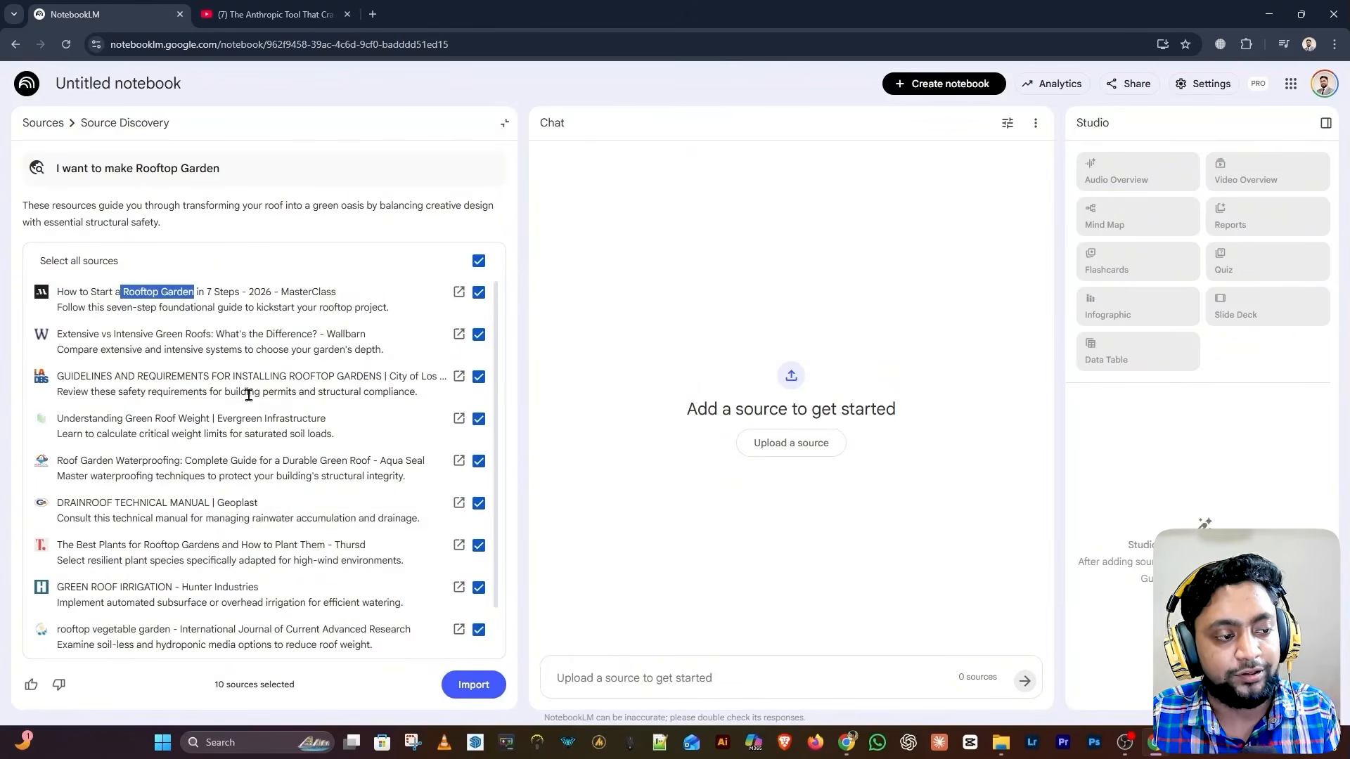
scroll(284, 373, down, 1)
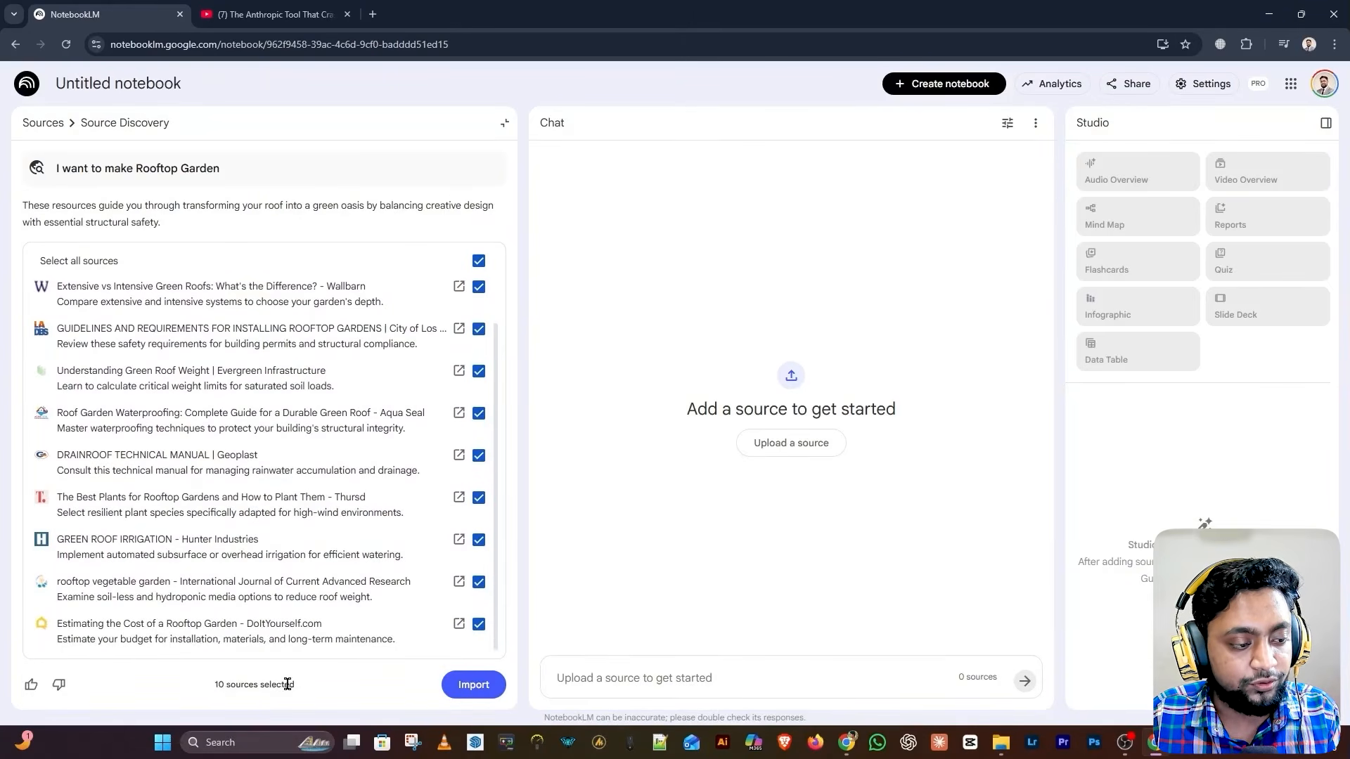
scroll(325, 579, up, 1)
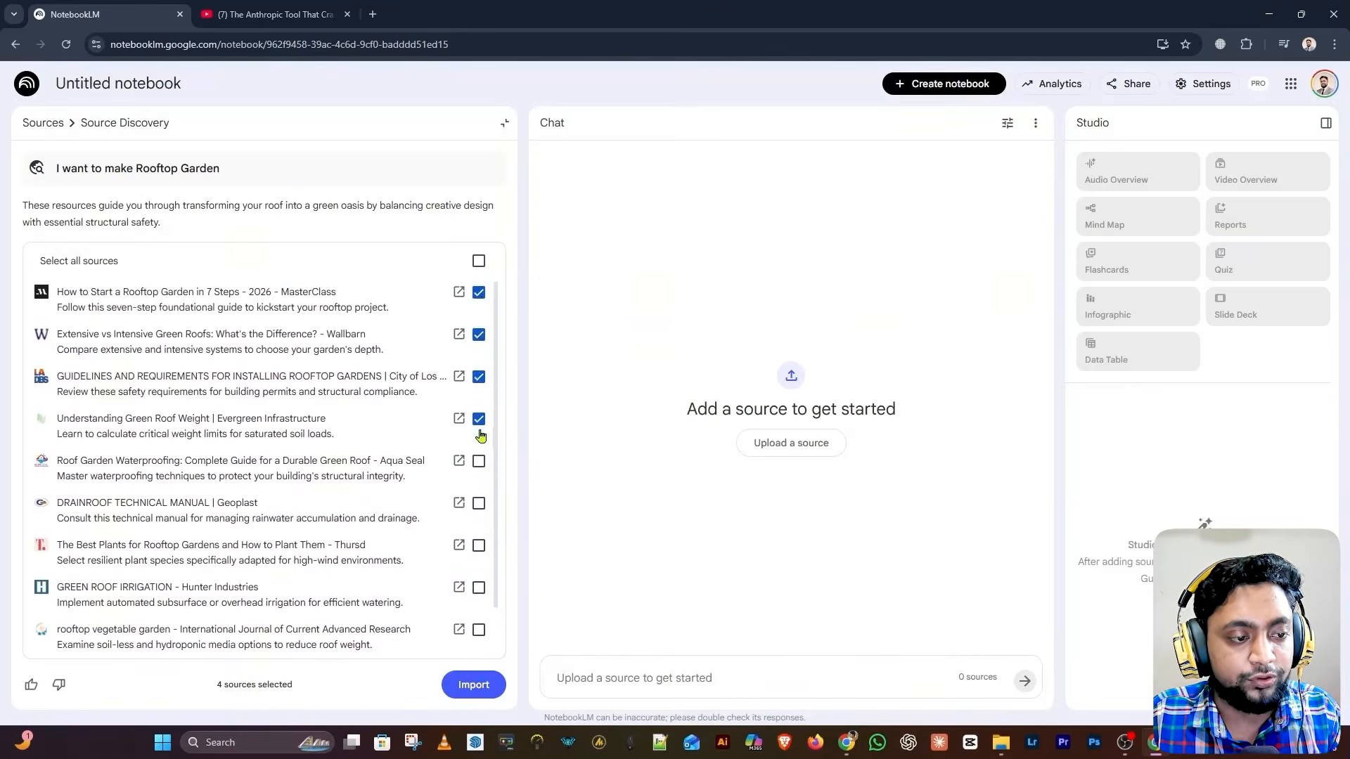
click(473, 685)
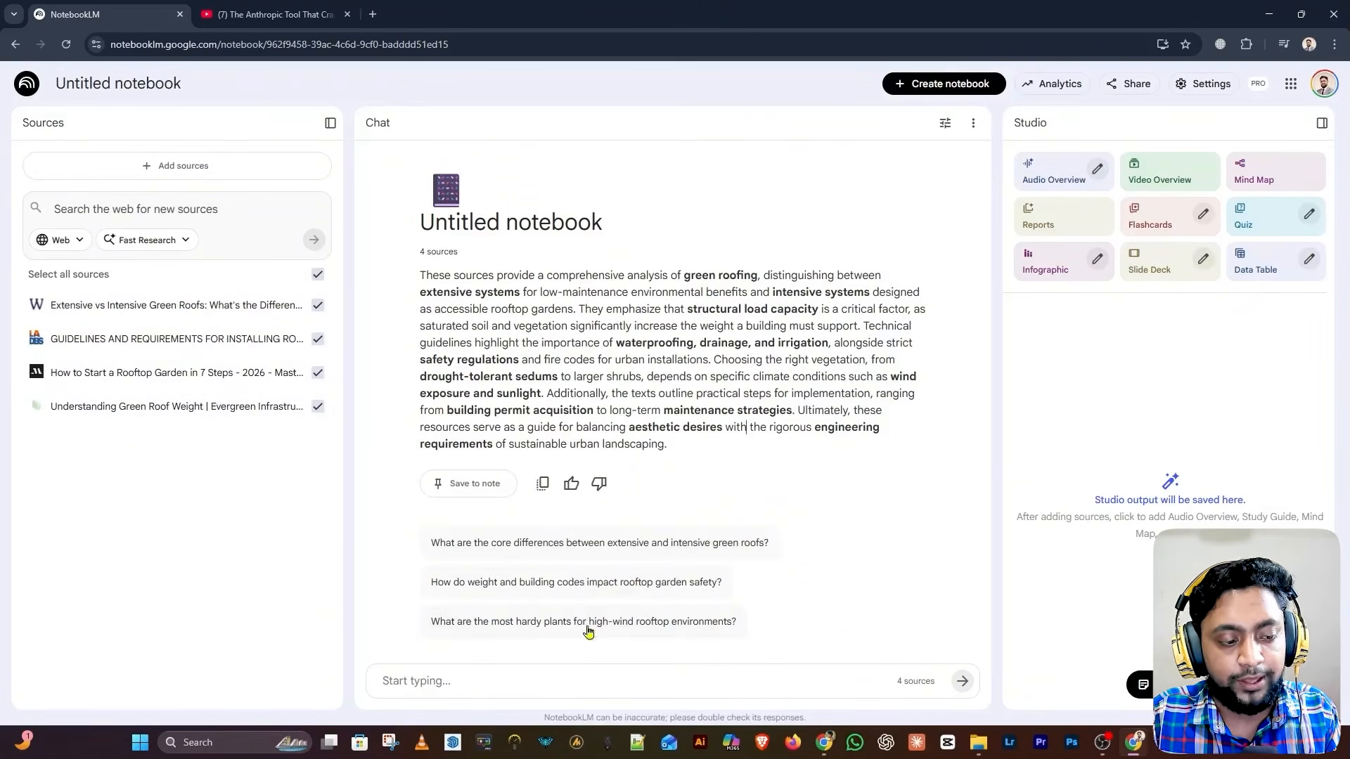
click(542, 677)
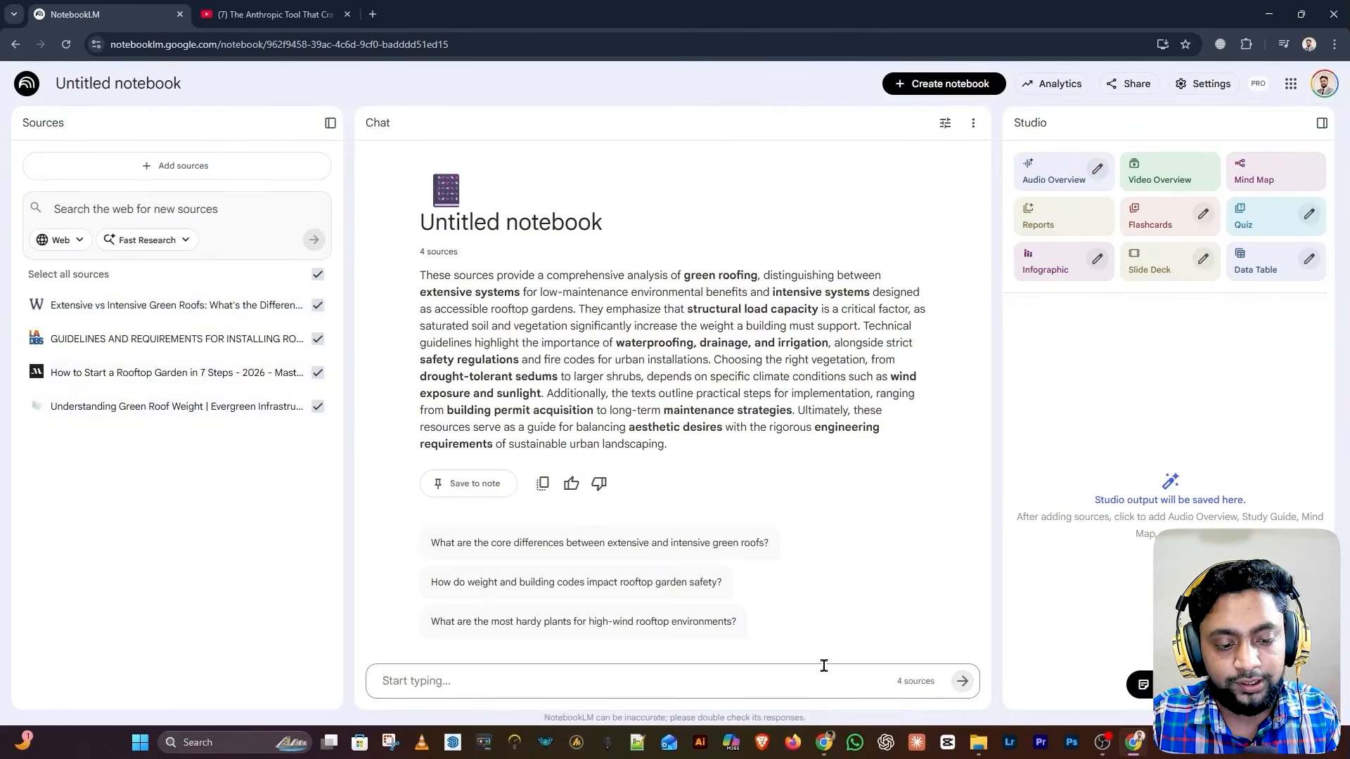
Ask chat 'How Can I Safely Rooftop Garden?' and review the answer on structural load, codes and fire safety
click(318, 408)
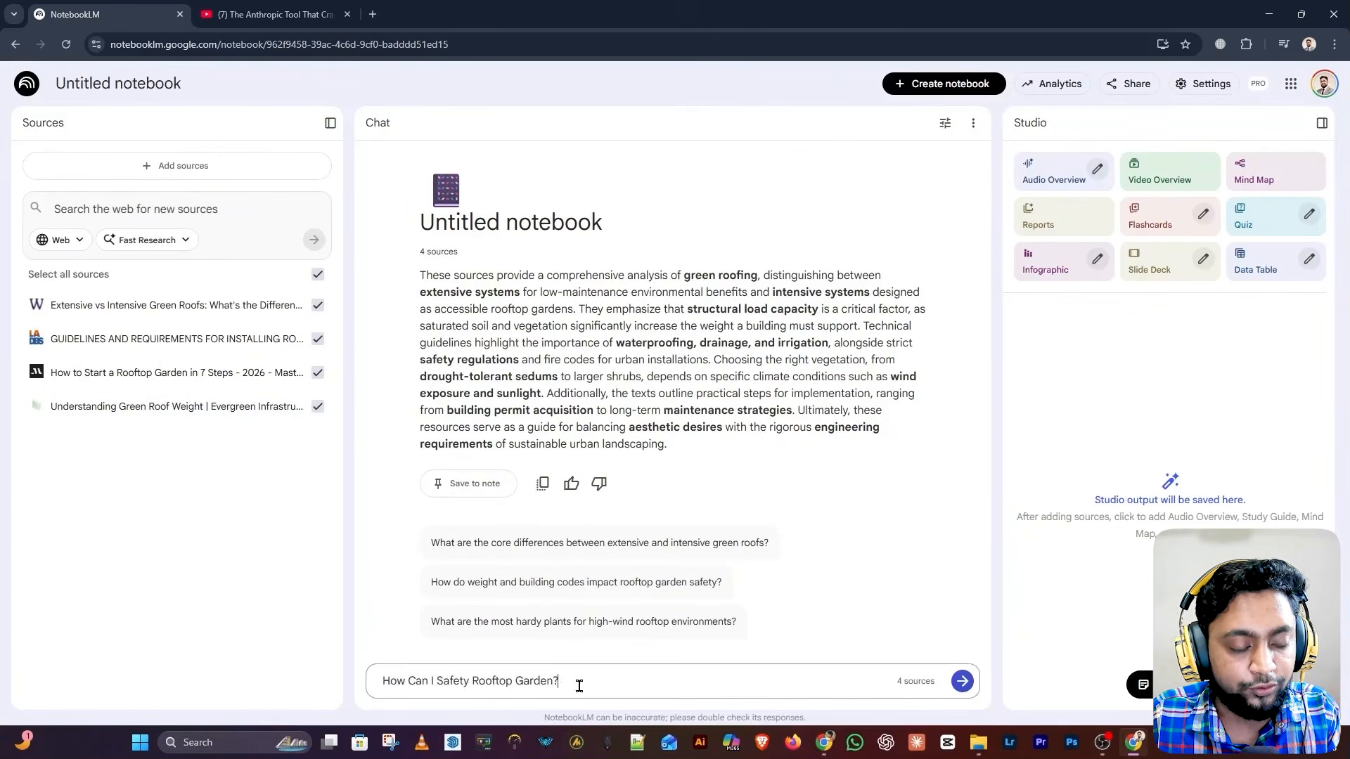
drag(580, 687, 381, 691)
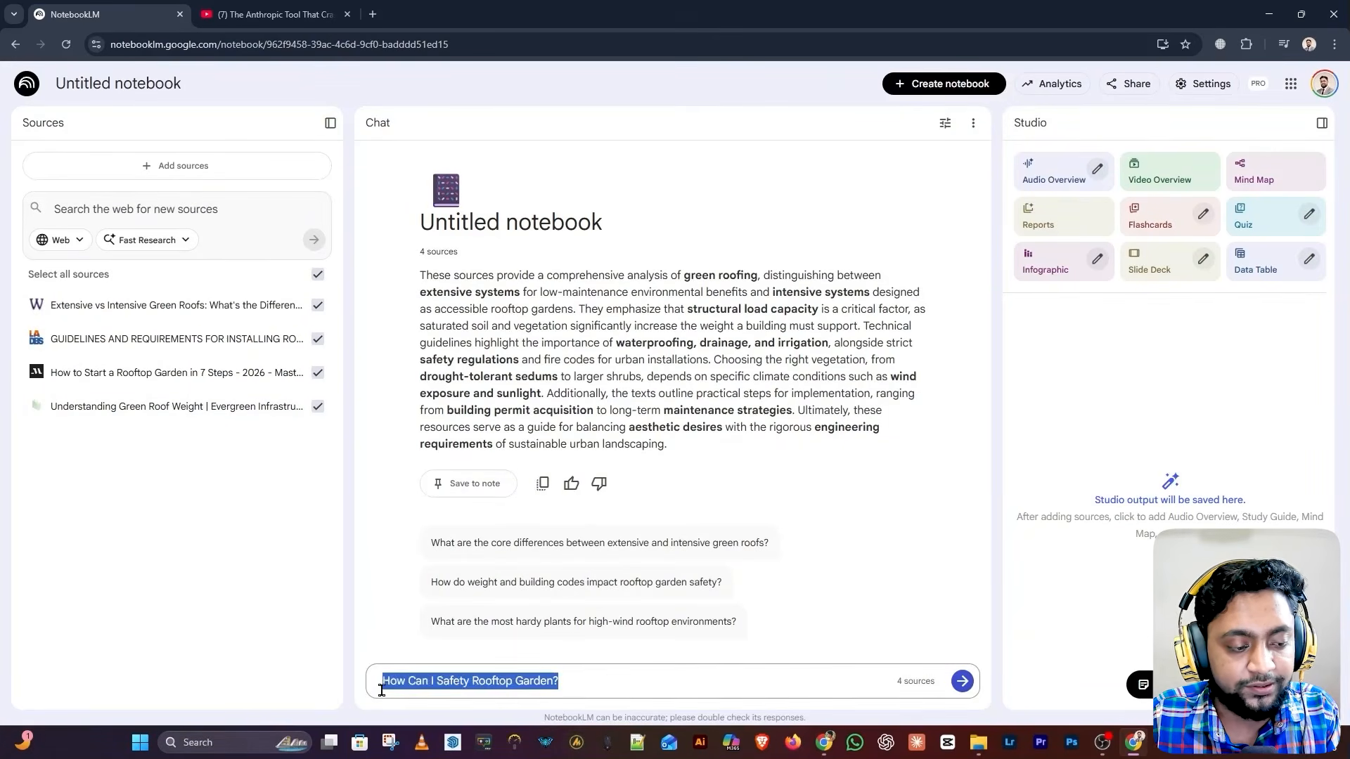
click(961, 685)
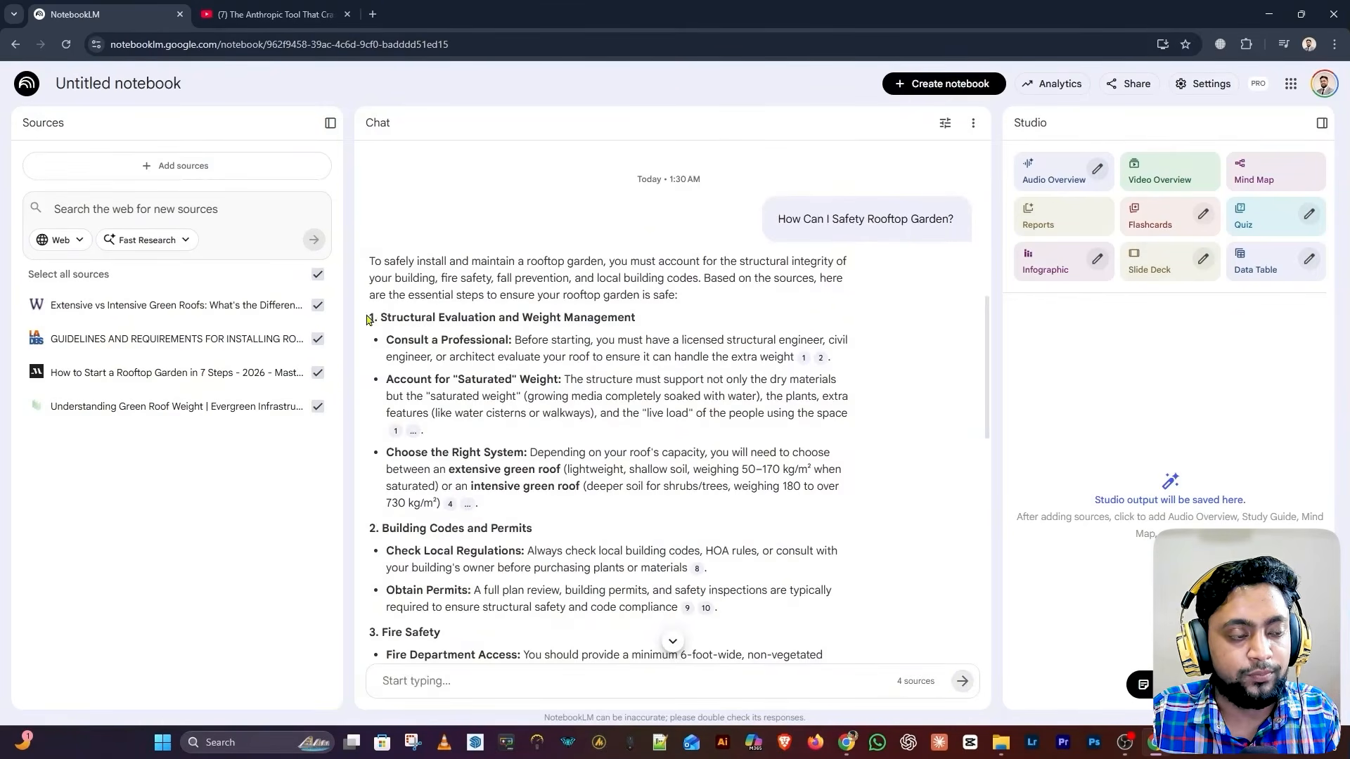
drag(368, 316, 725, 474)
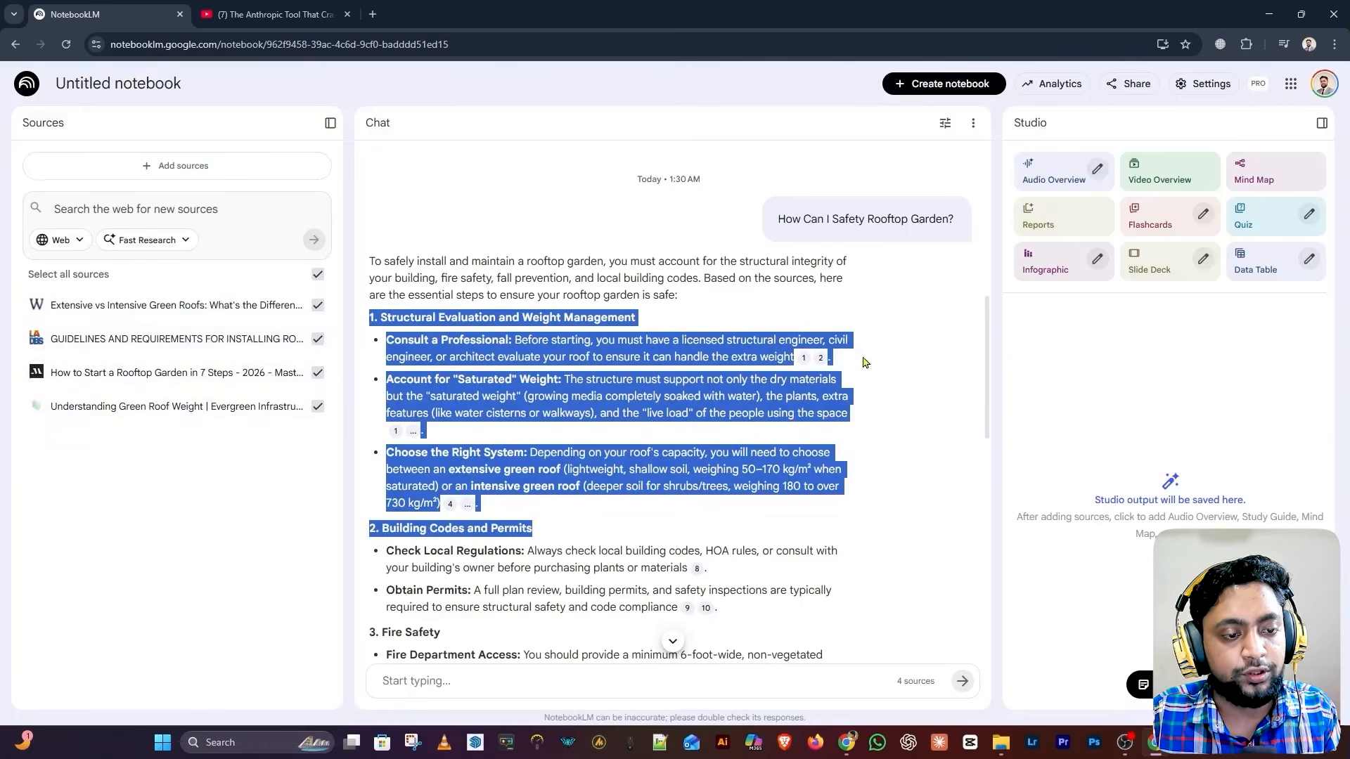
click(945, 351)
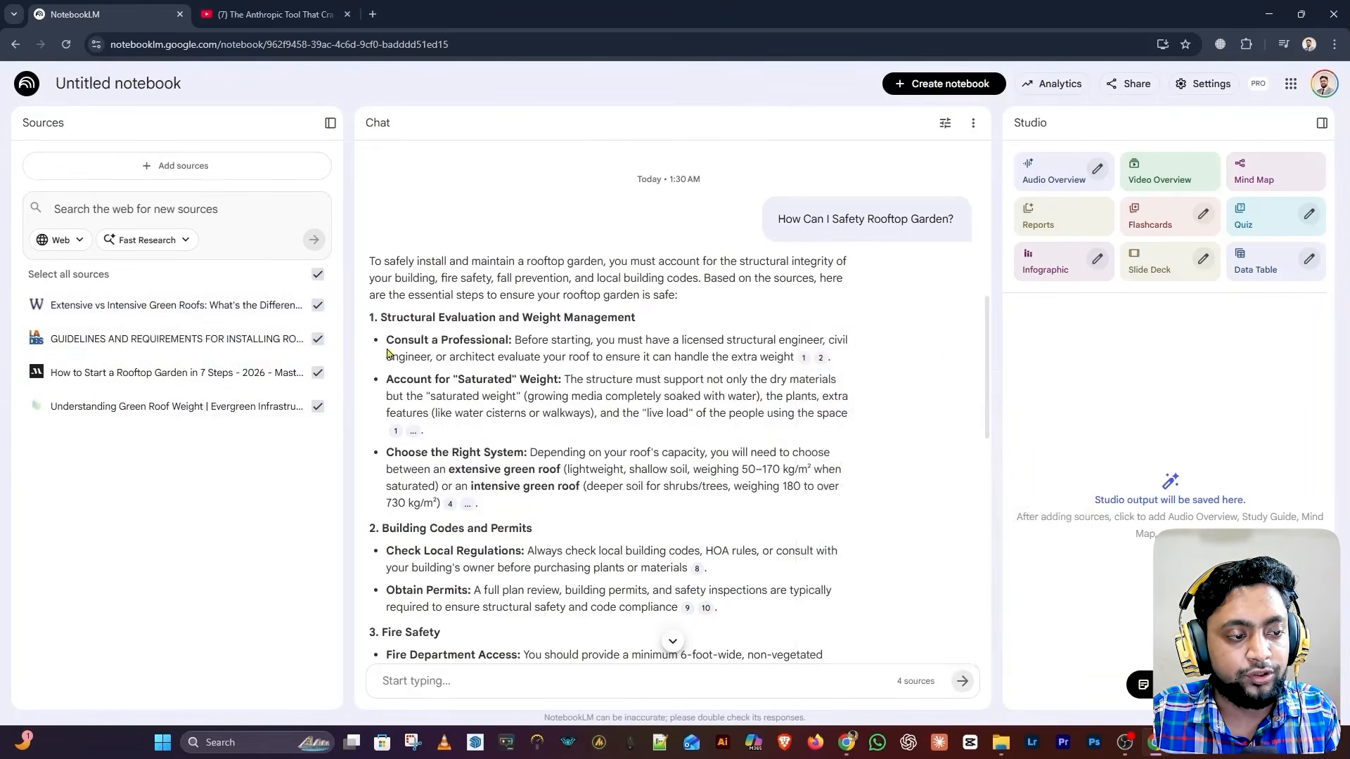
drag(387, 353, 801, 362)
click(869, 307)
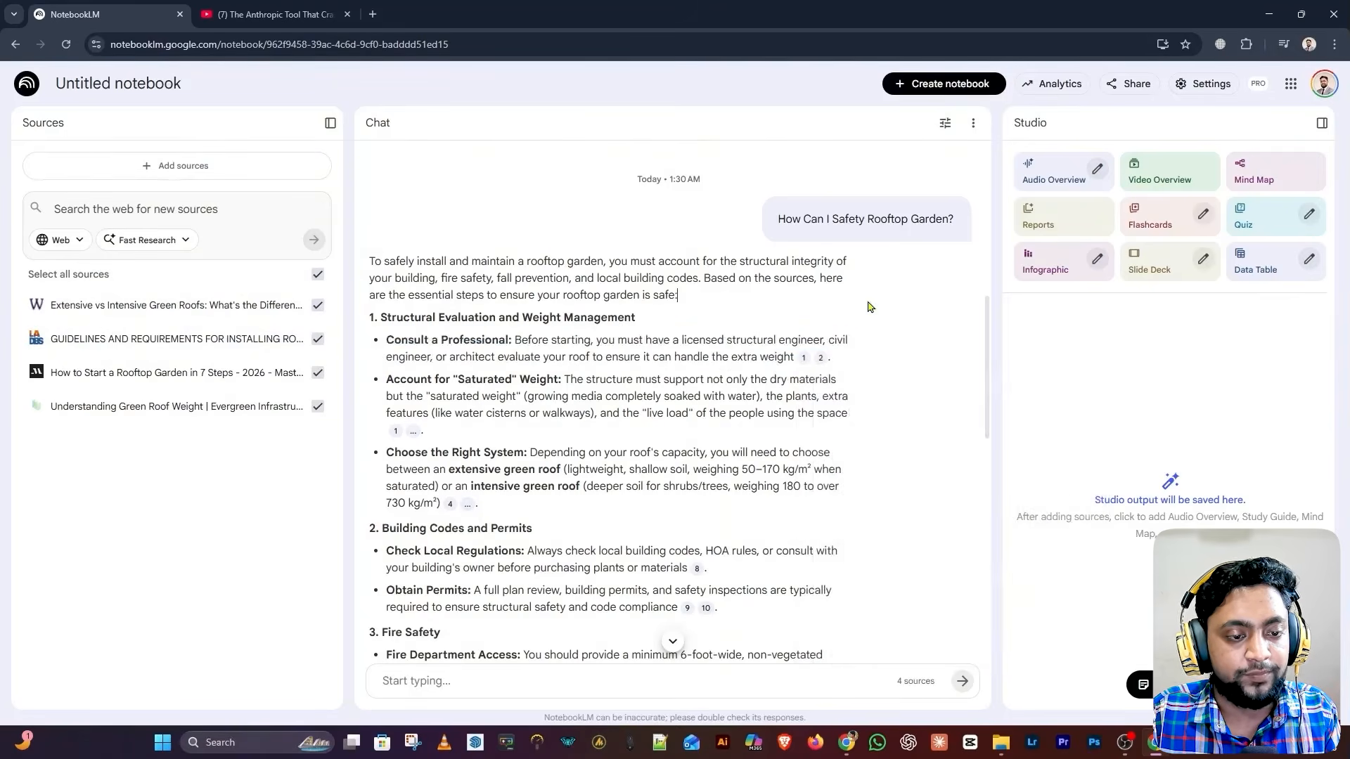
mouse_move(804, 360)
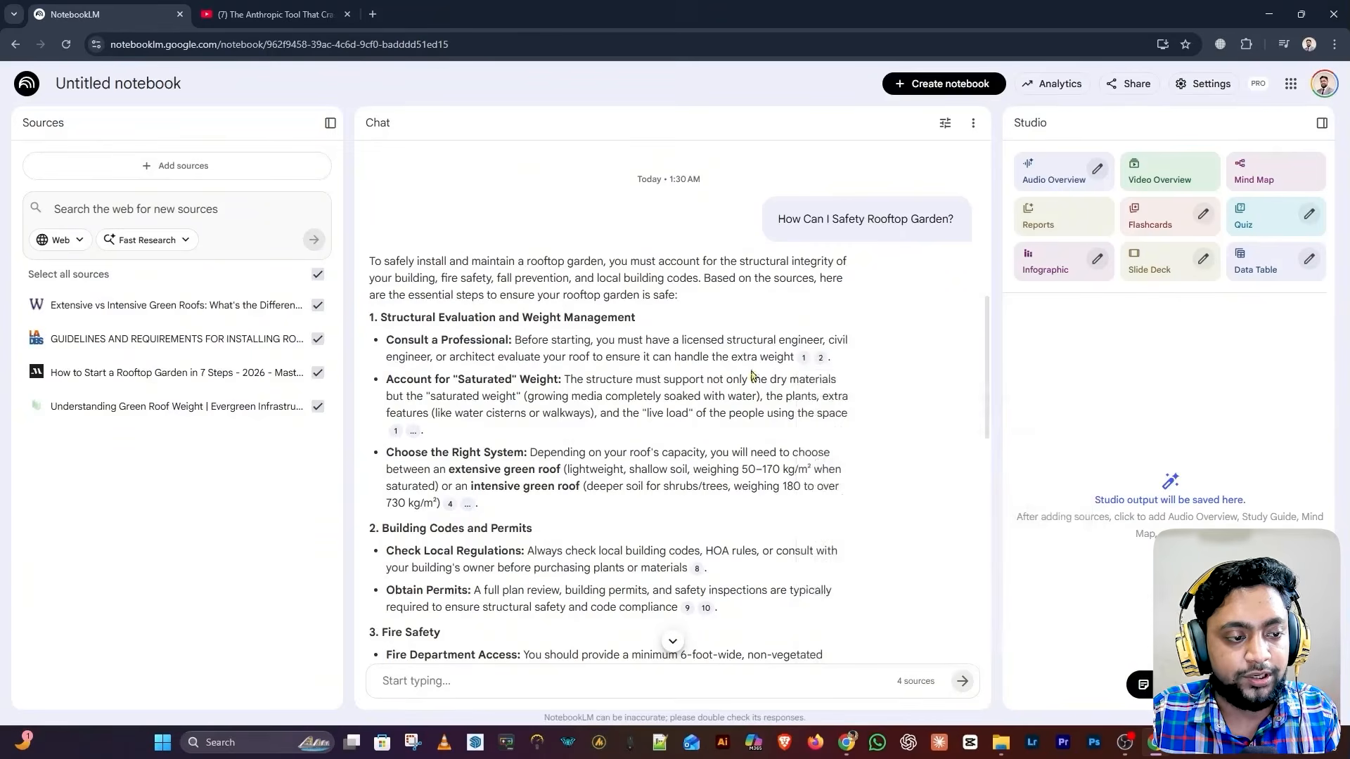
scroll(960, 253, up, 5)
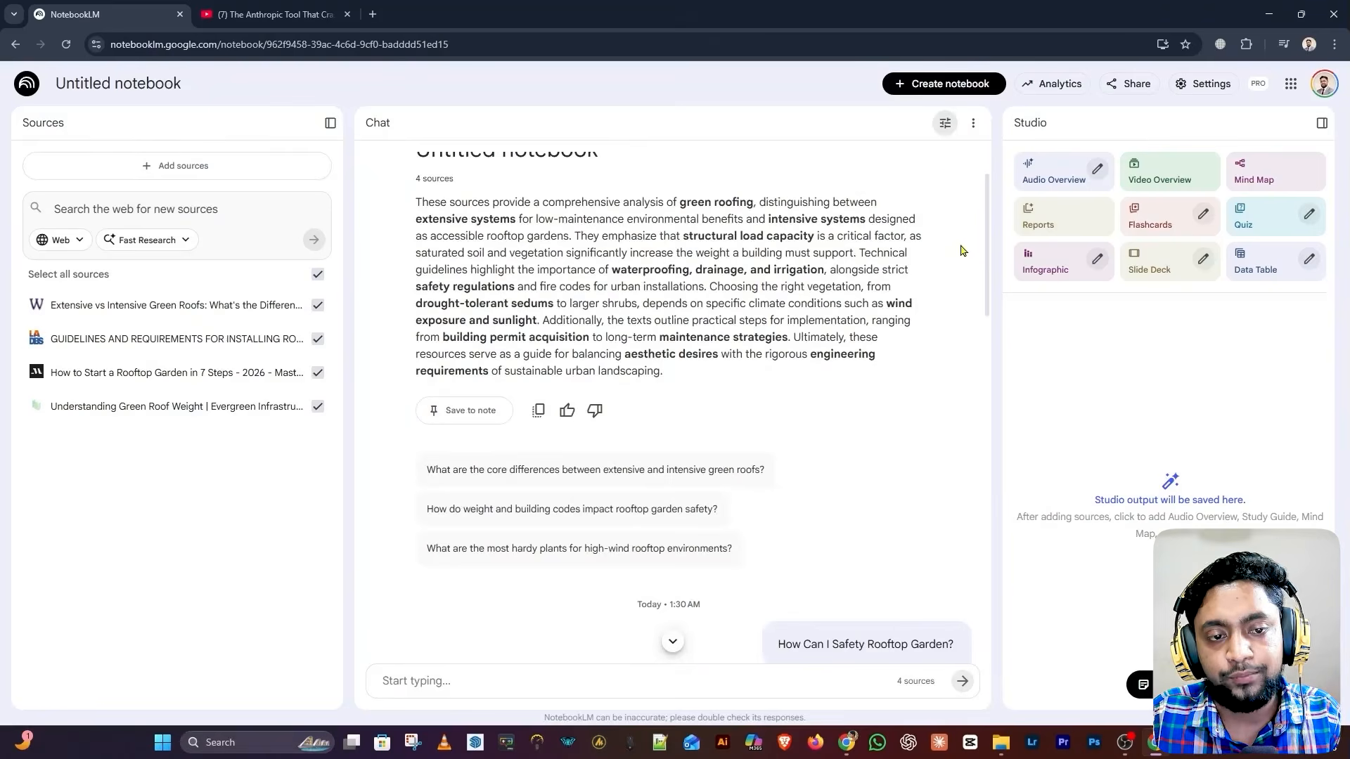
In chat settings, try the Learning Guide and Custom conversational styles
click(945, 123)
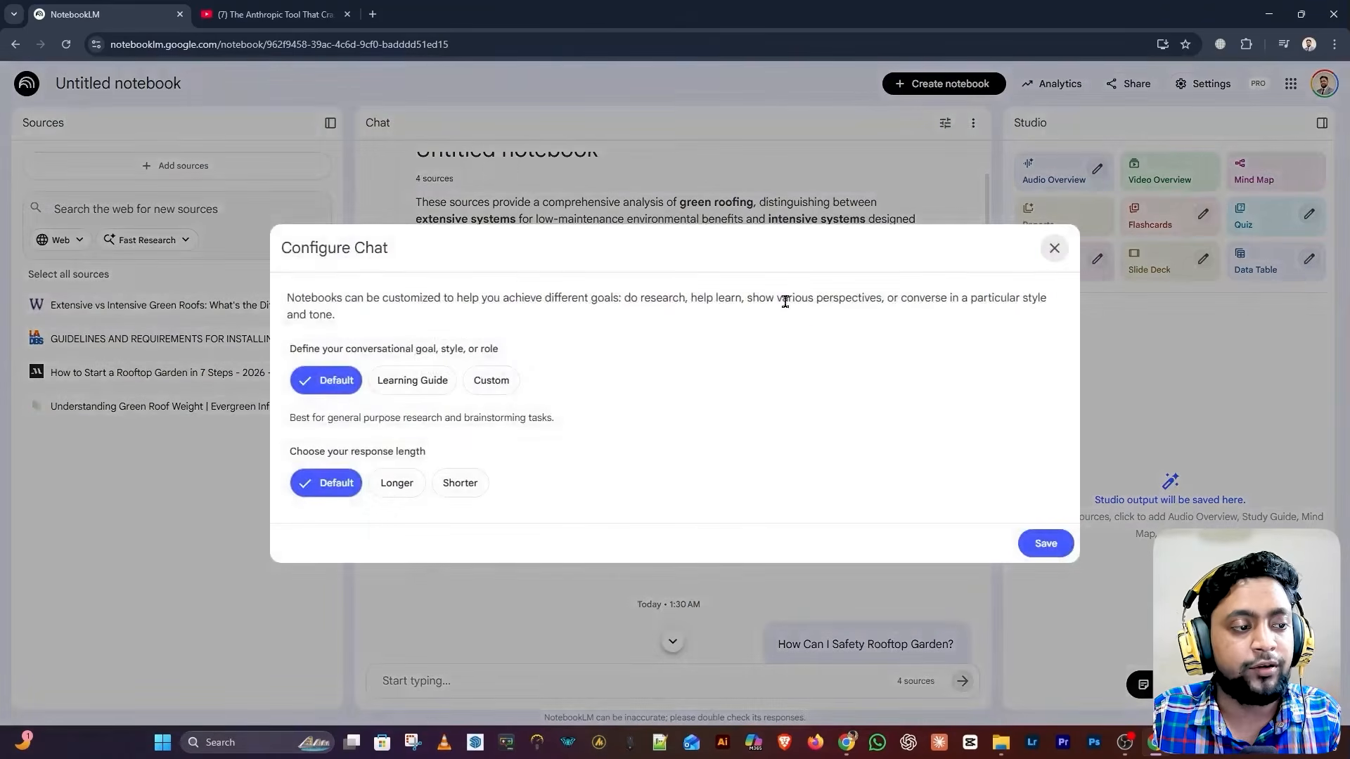
drag(282, 251, 395, 254)
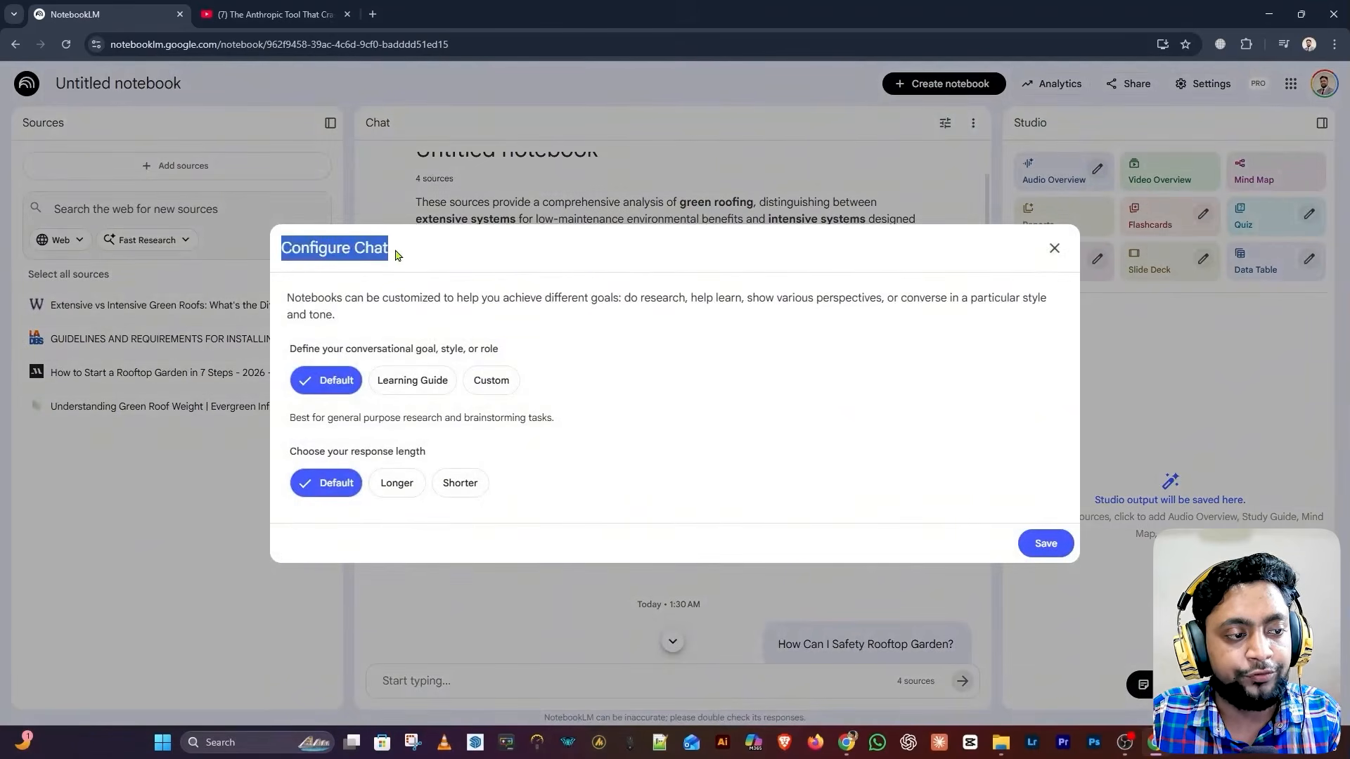
click(309, 347)
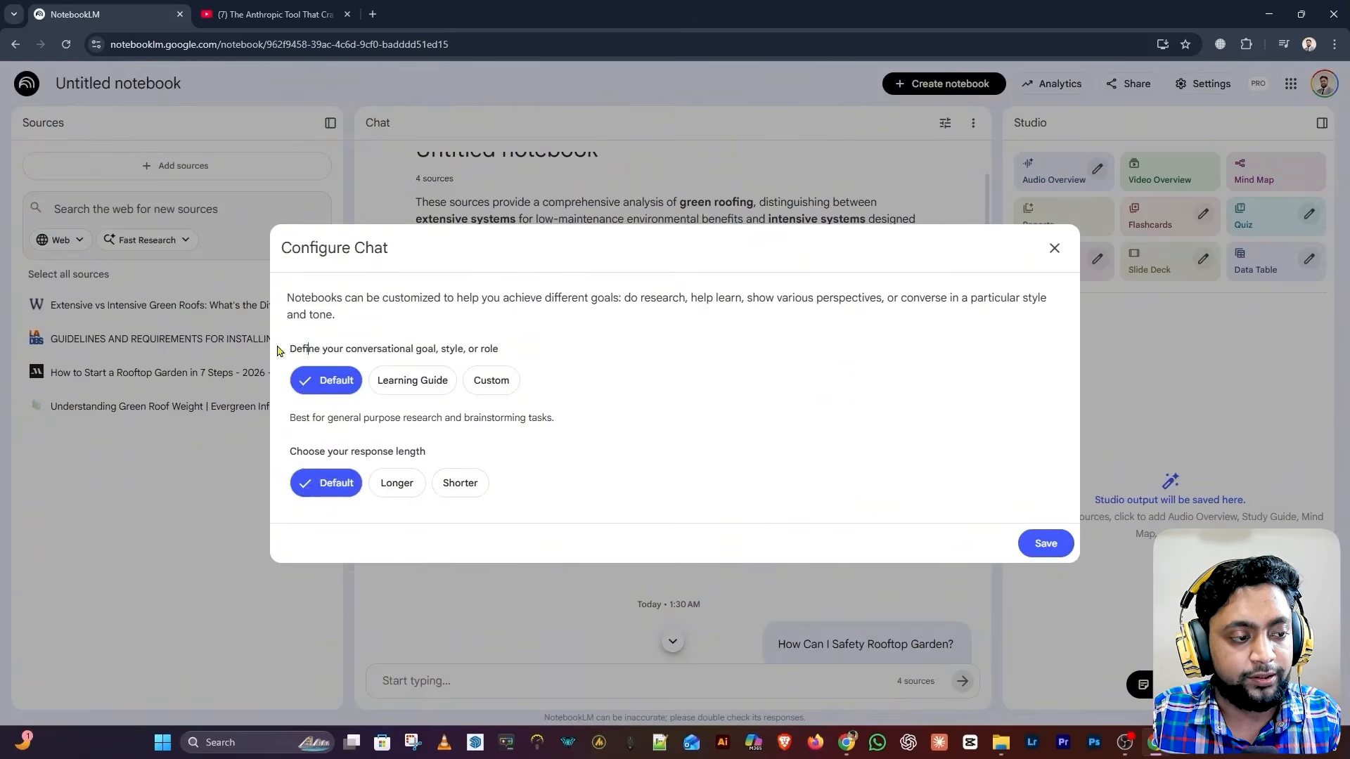
click(603, 357)
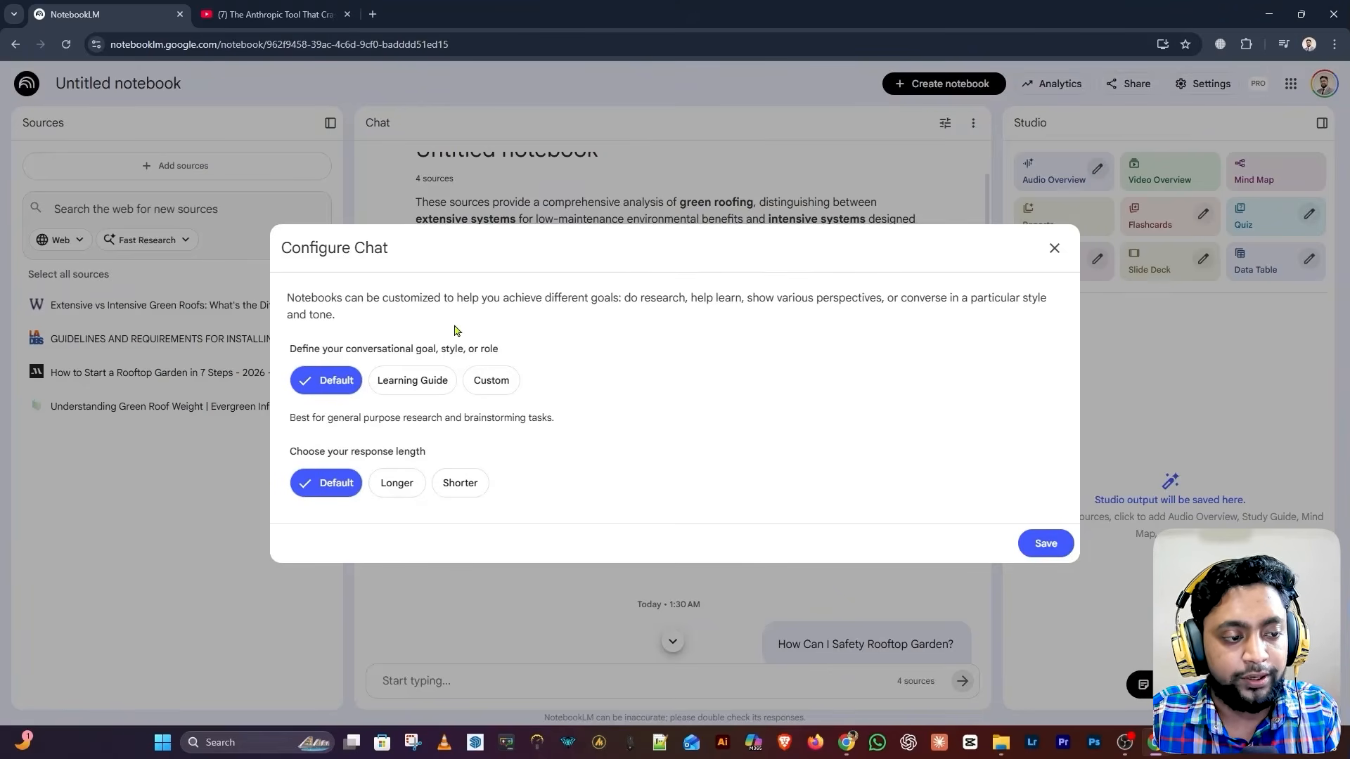
click(407, 394)
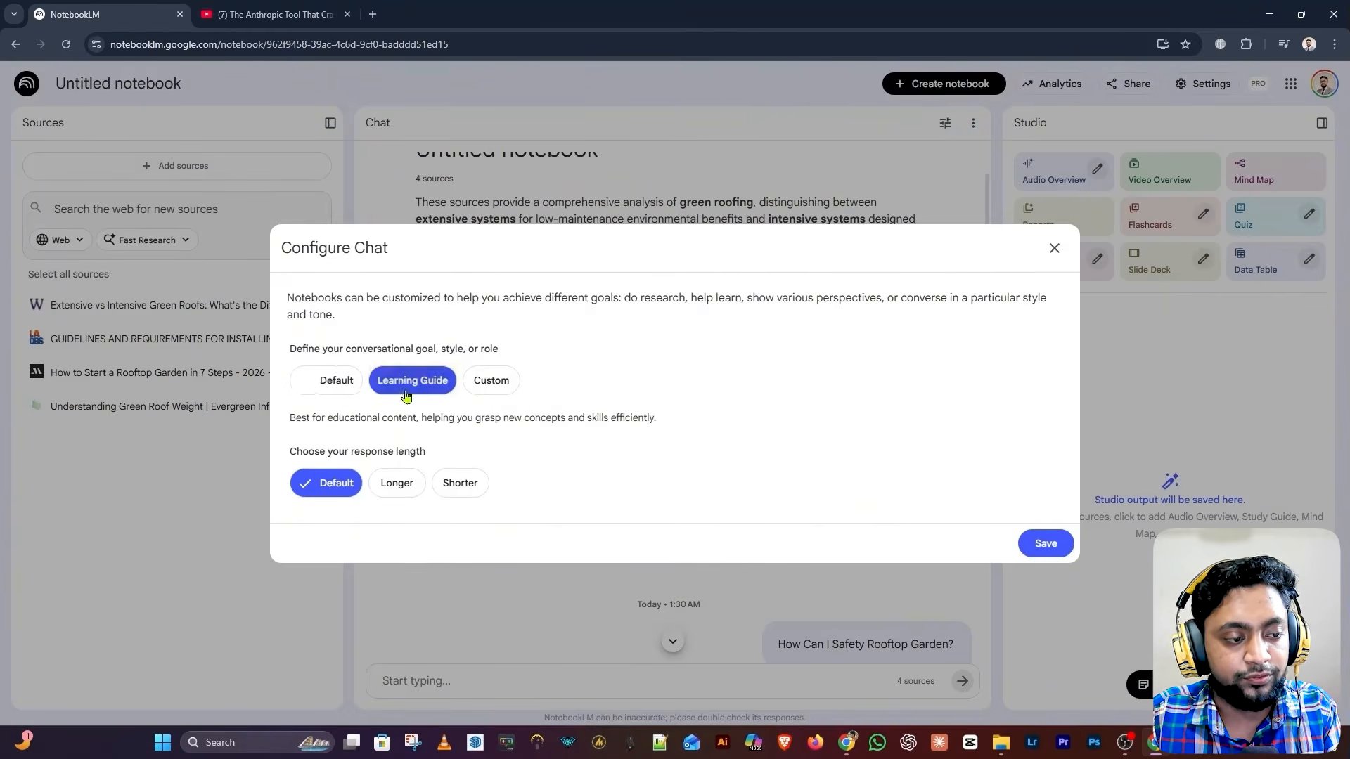
click(500, 382)
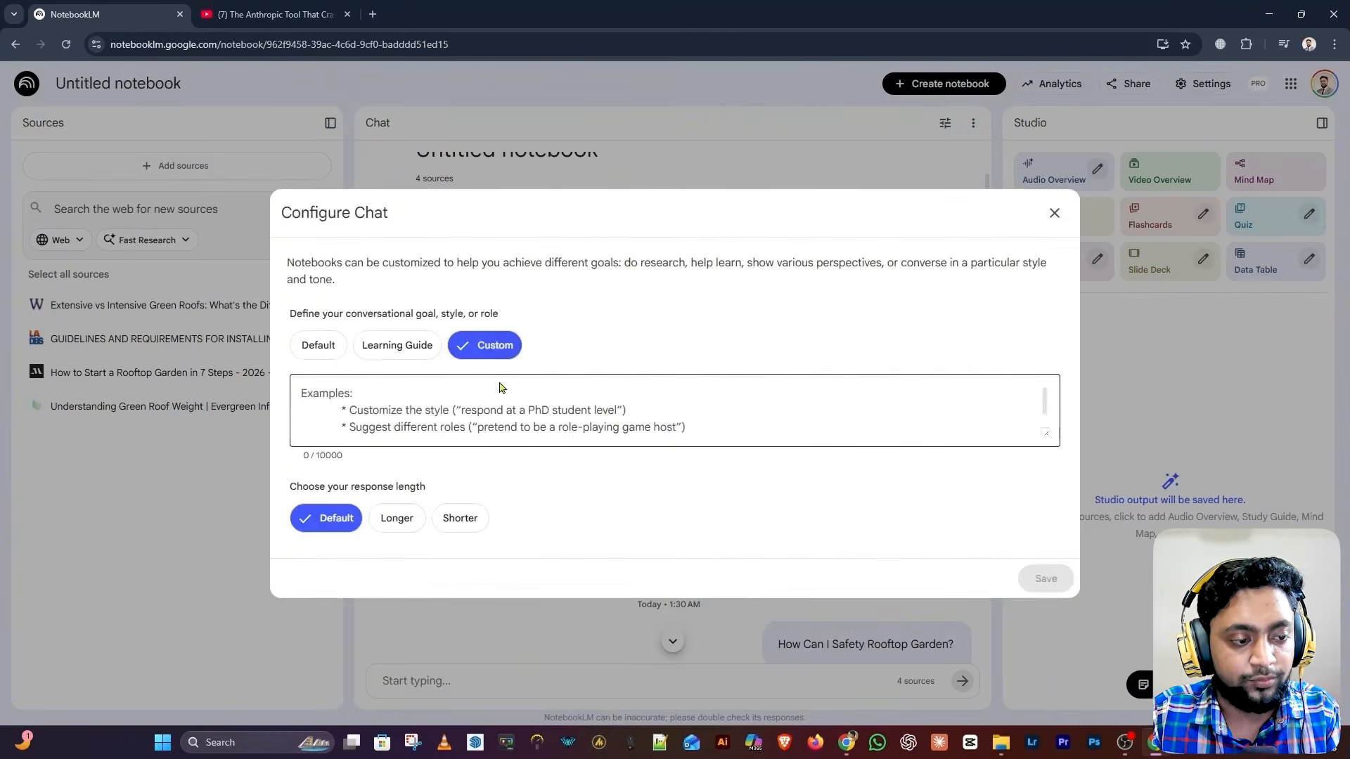
click(405, 409)
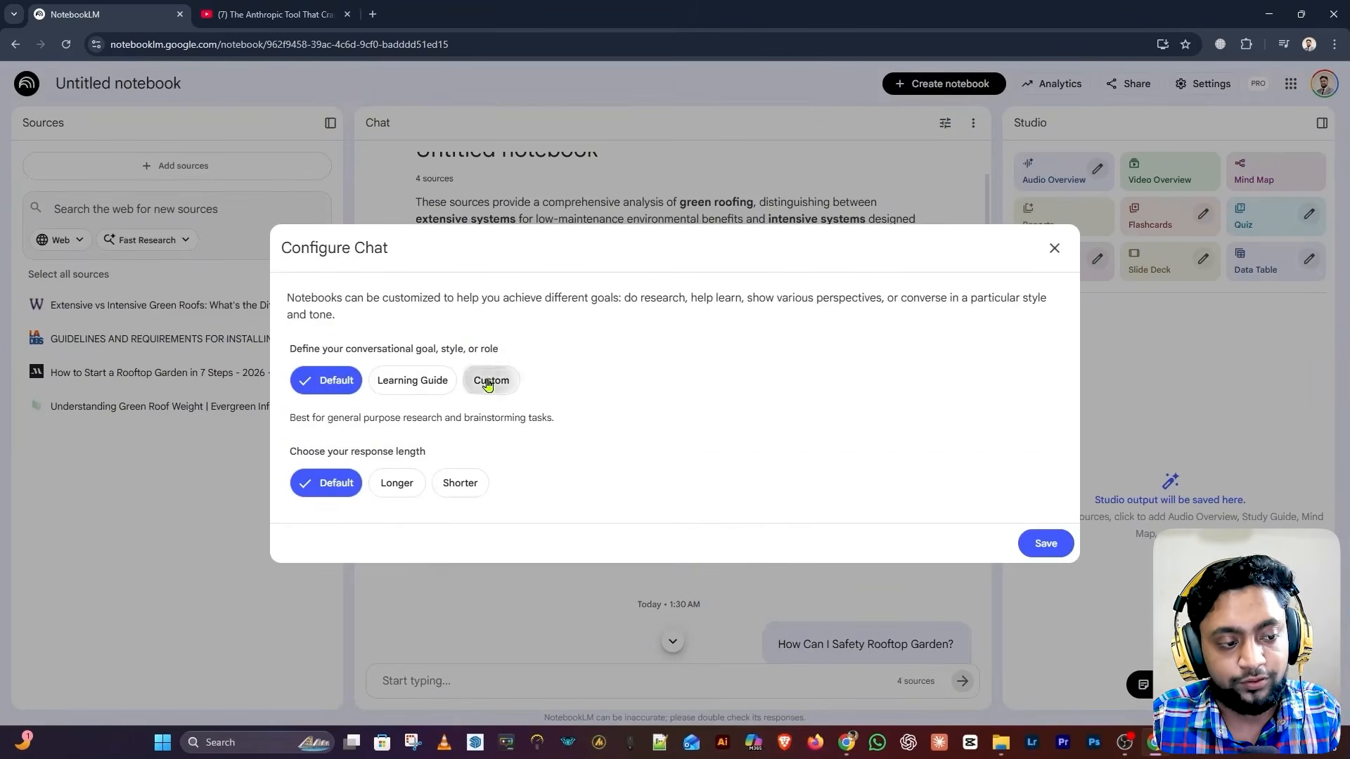
click(489, 380)
click(495, 414)
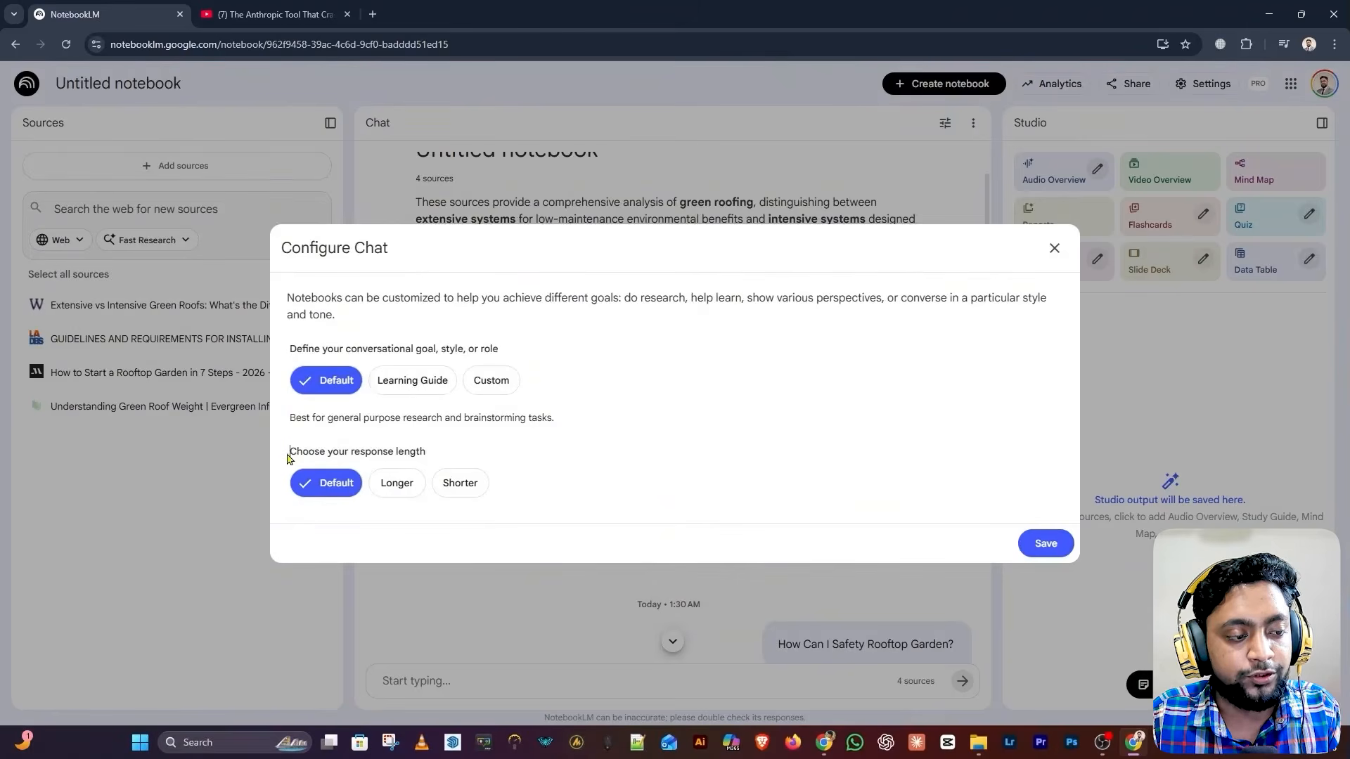
Set the chat response length to Longer and save
drag(289, 453, 431, 454)
click(462, 450)
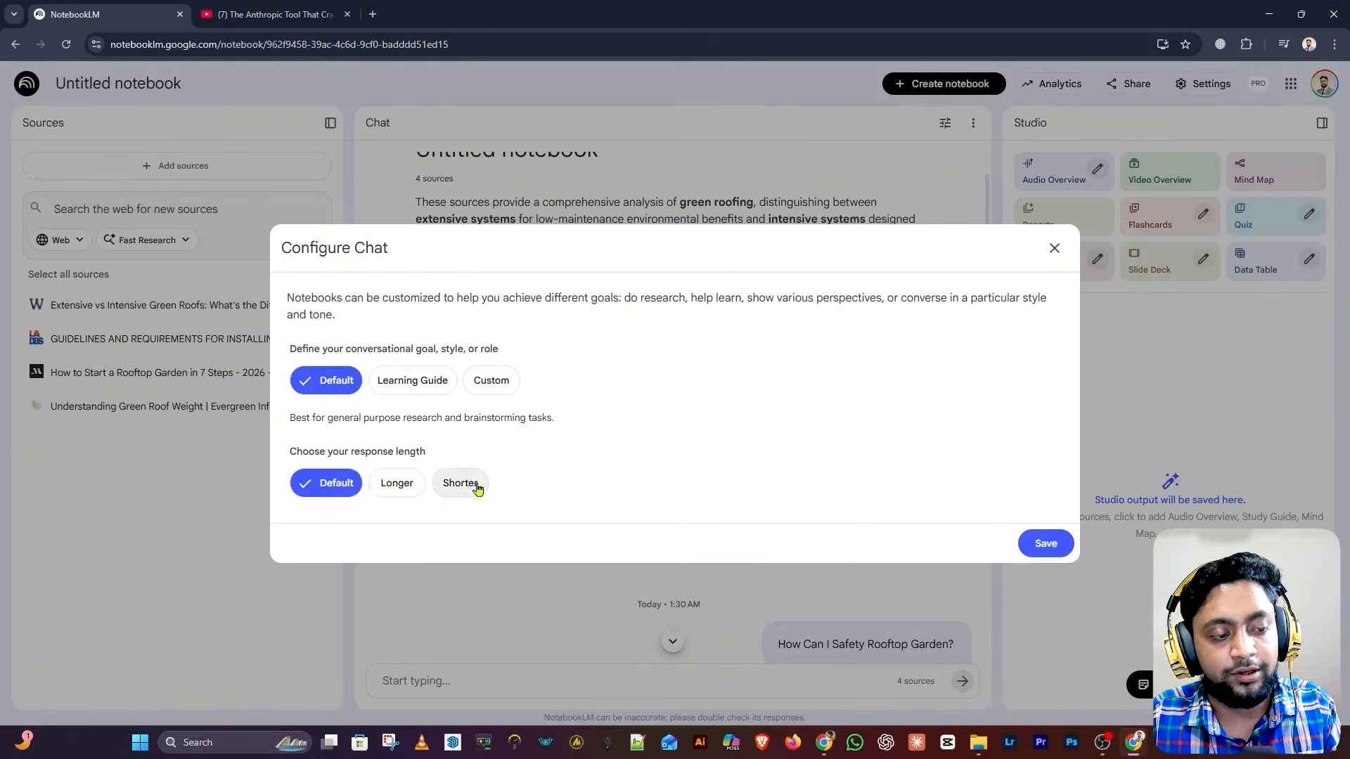
click(392, 492)
click(1048, 546)
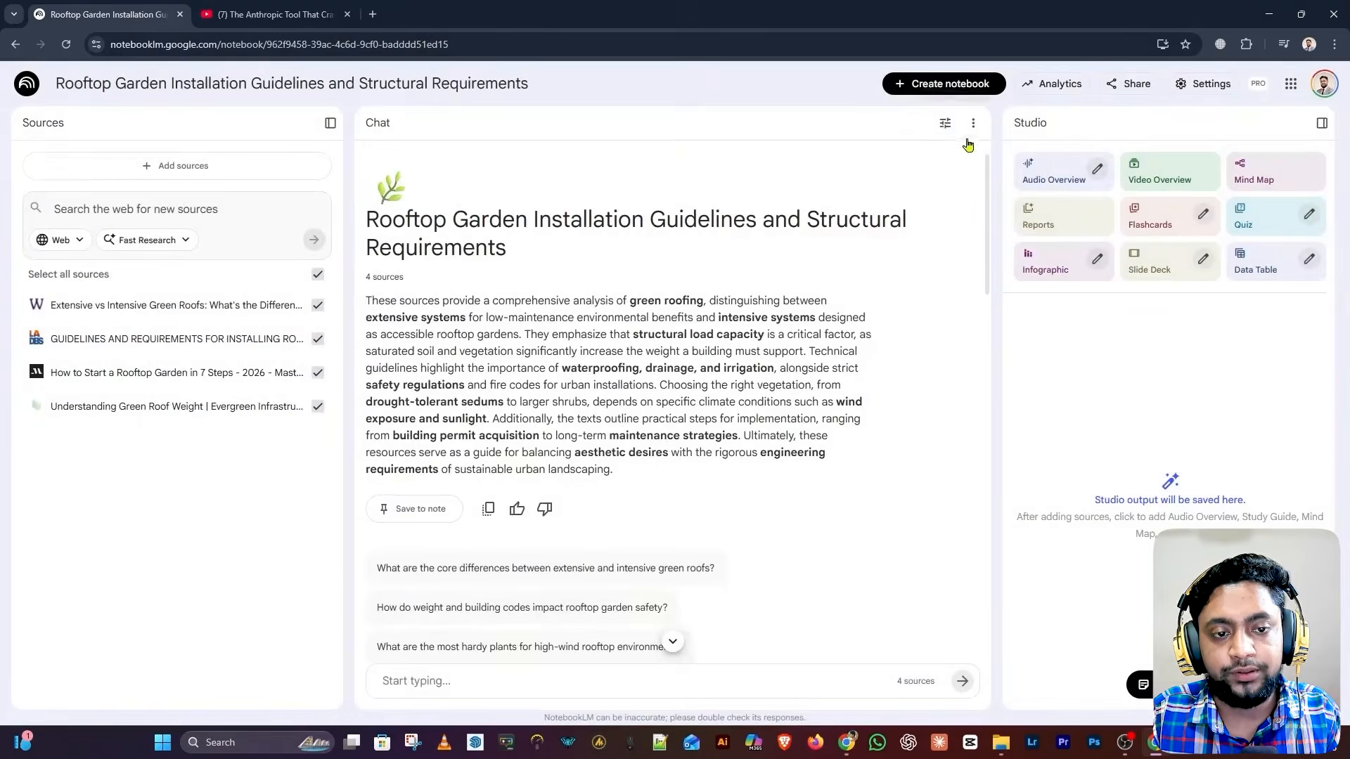
Delete the notebook's chat history from the Chat menu and confirm the deletion
click(972, 125)
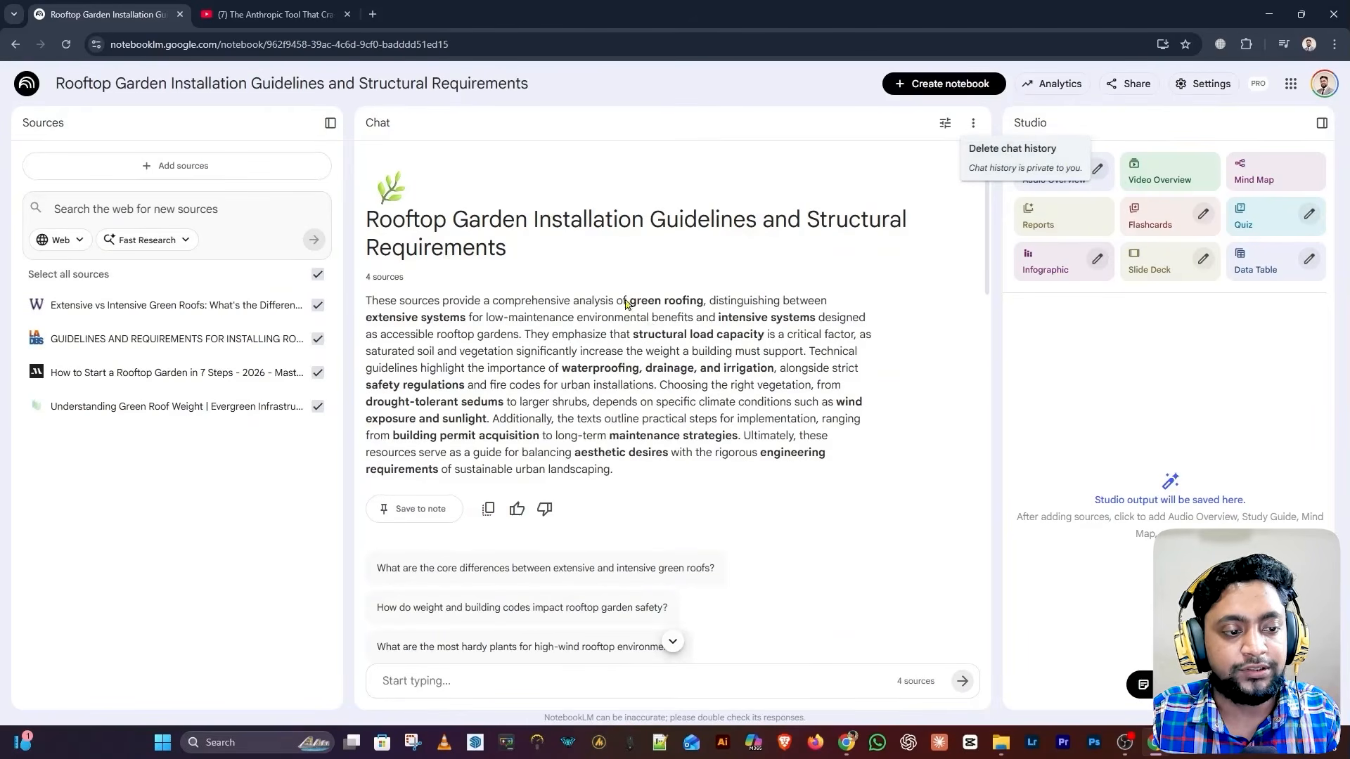
click(991, 165)
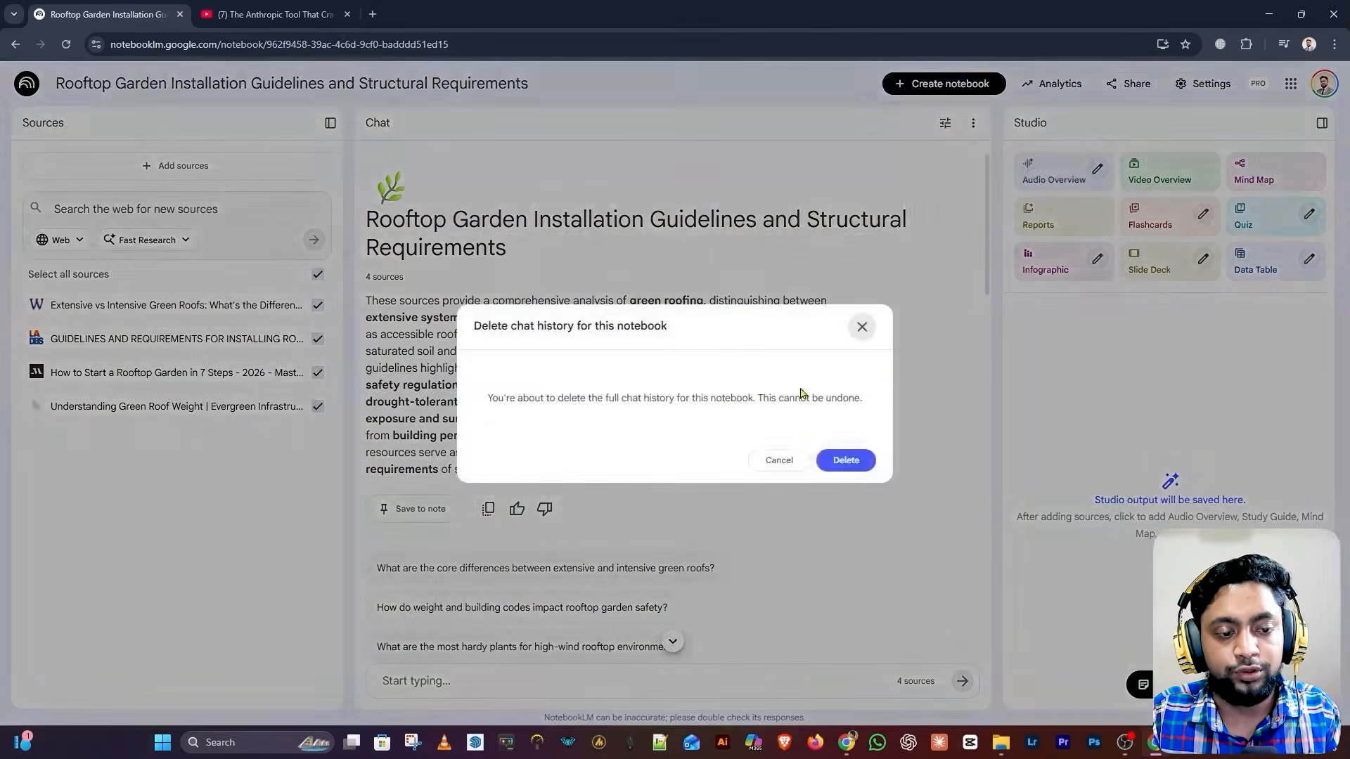
click(848, 458)
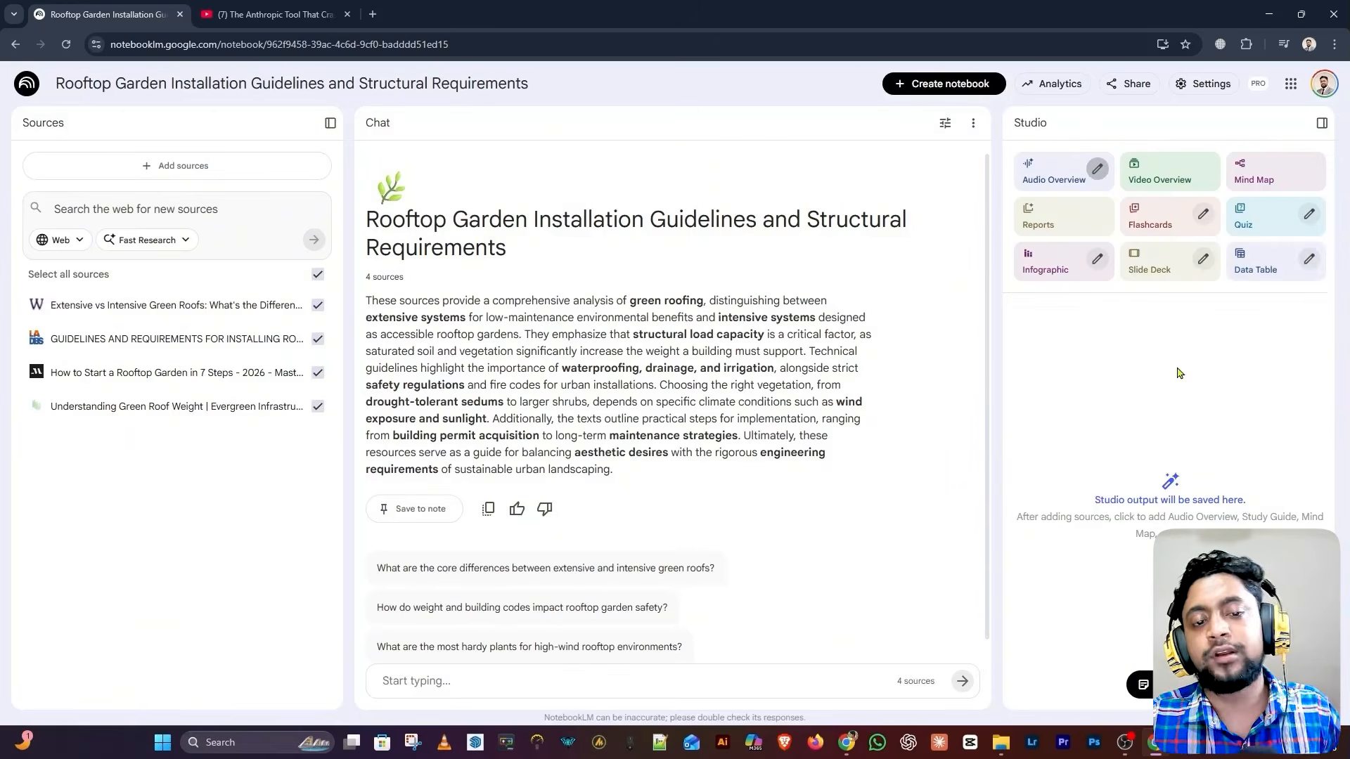
Generate an audio overview and look at the Brief and Debate formats in its customize dialog
click(1048, 179)
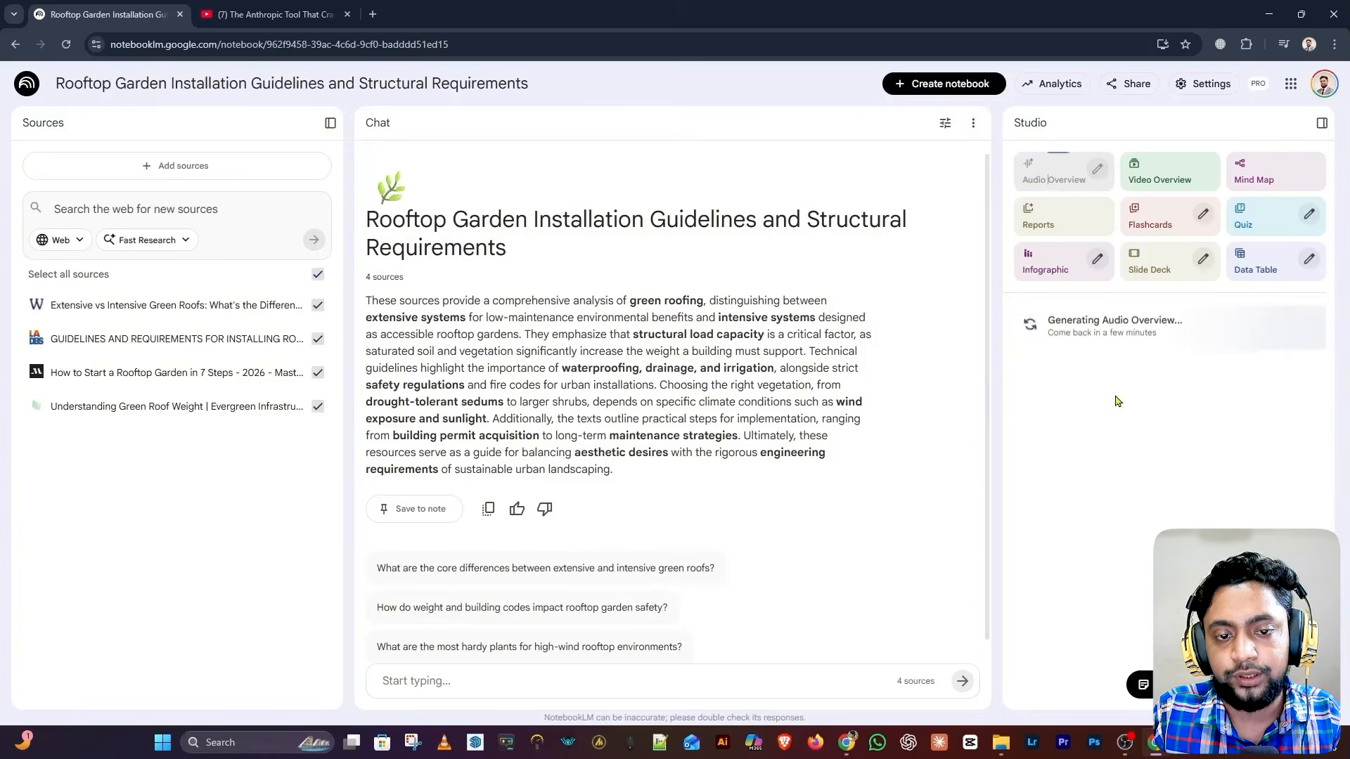
click(1099, 173)
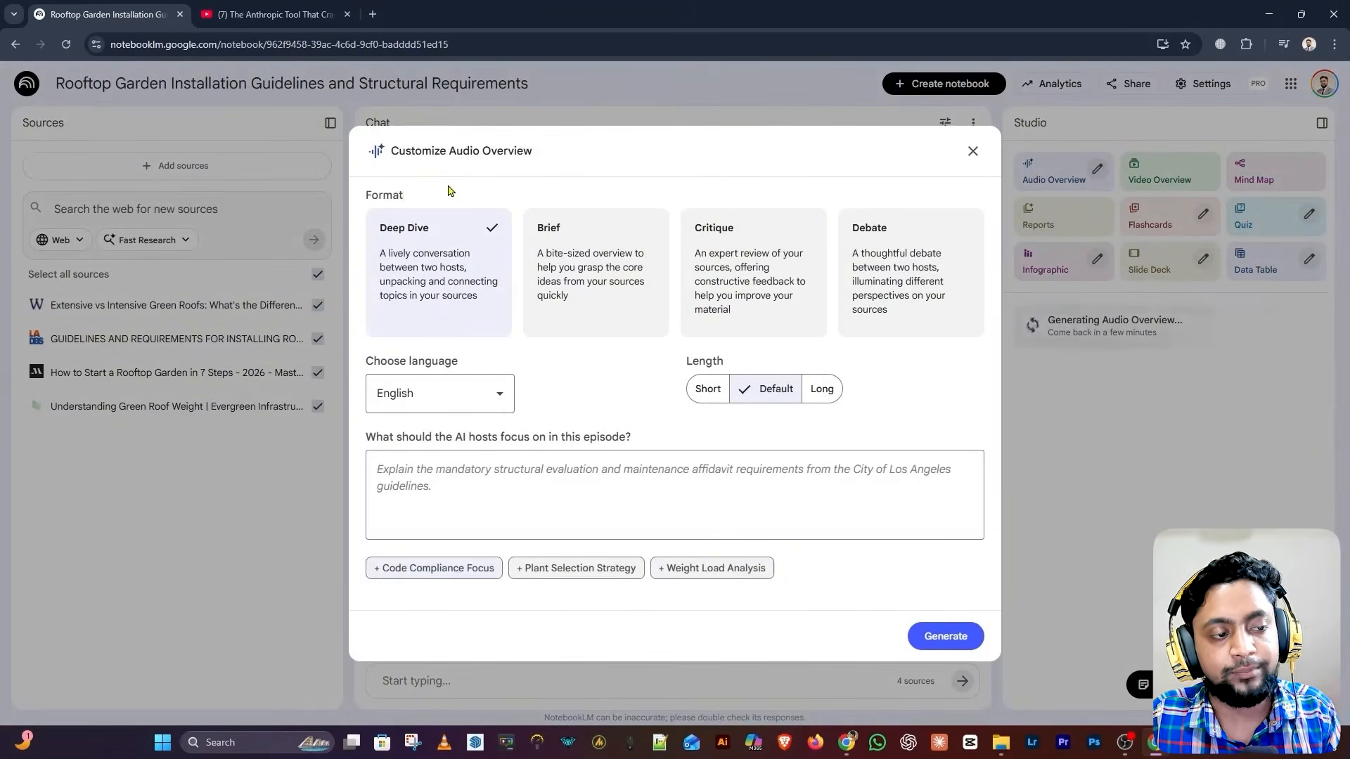
drag(450, 189, 364, 197)
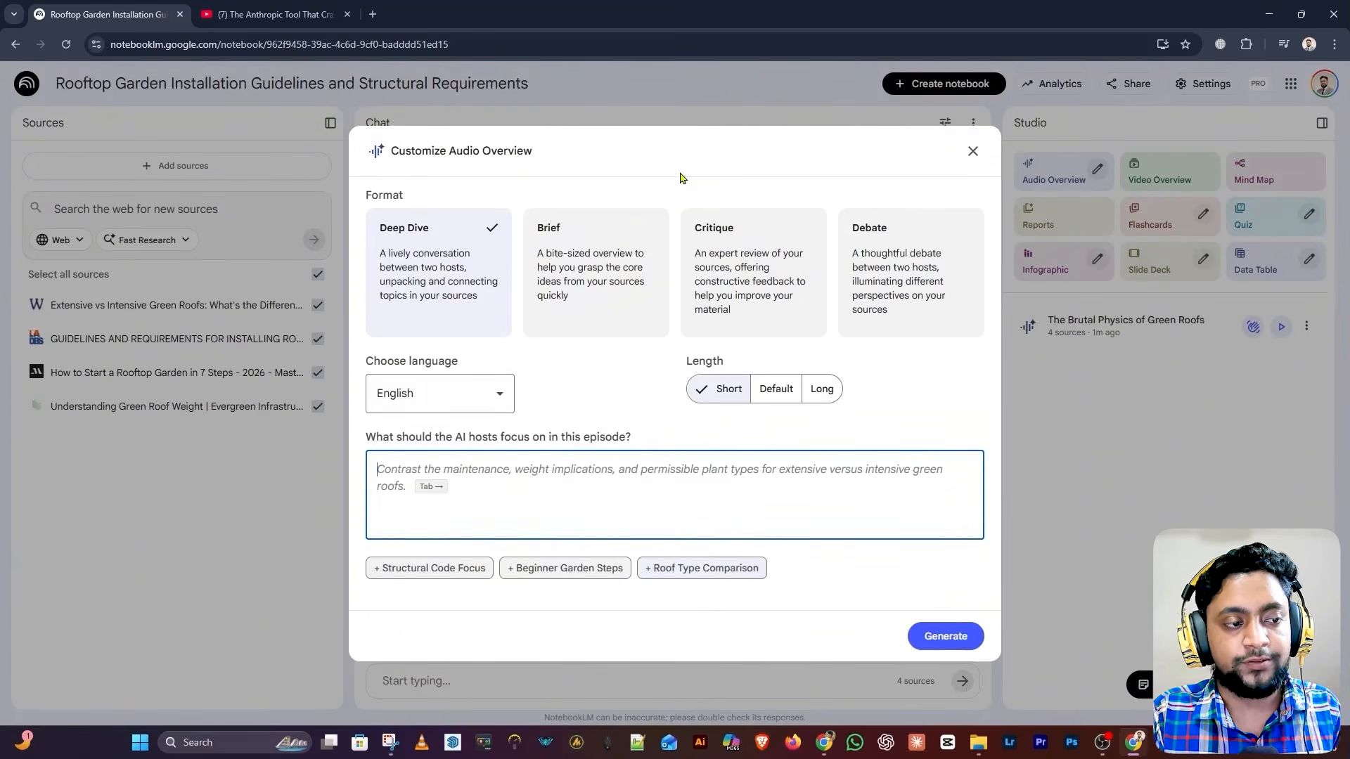
click(578, 253)
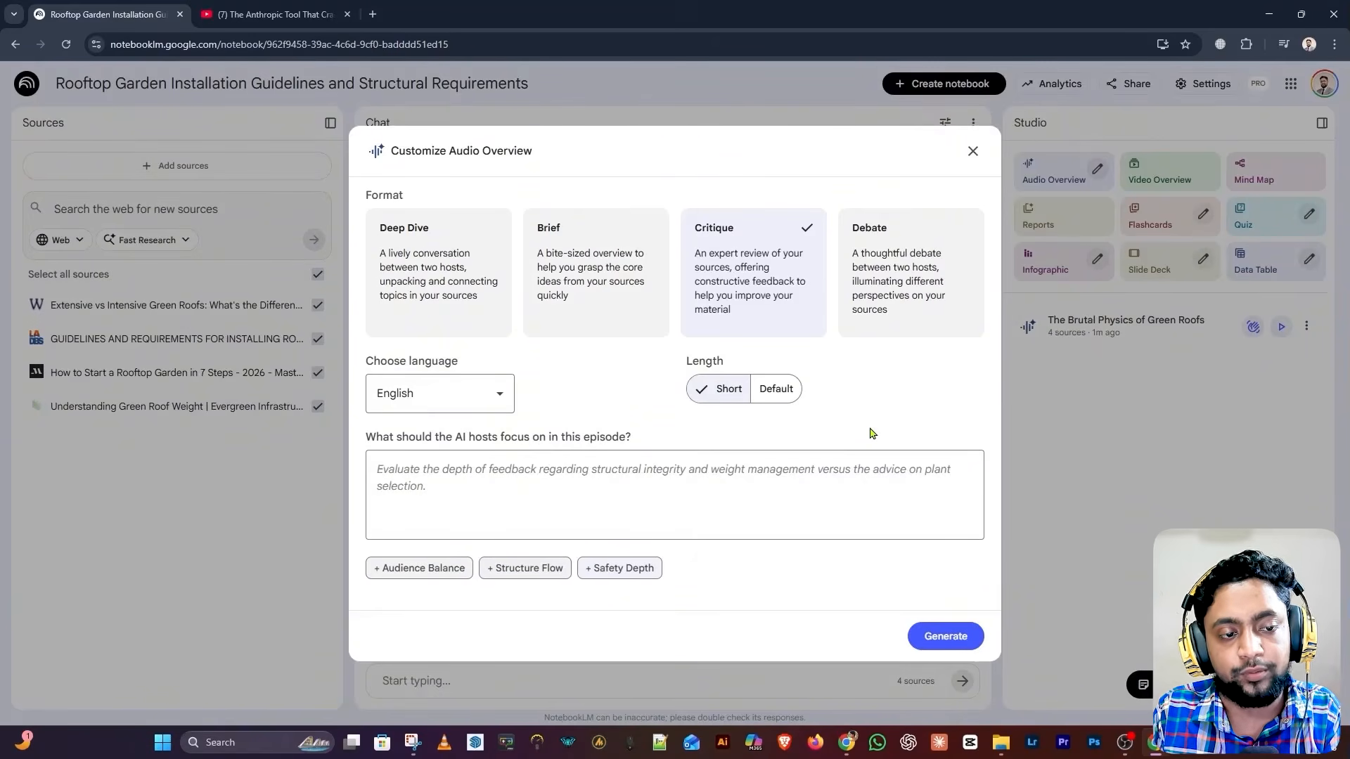
click(906, 316)
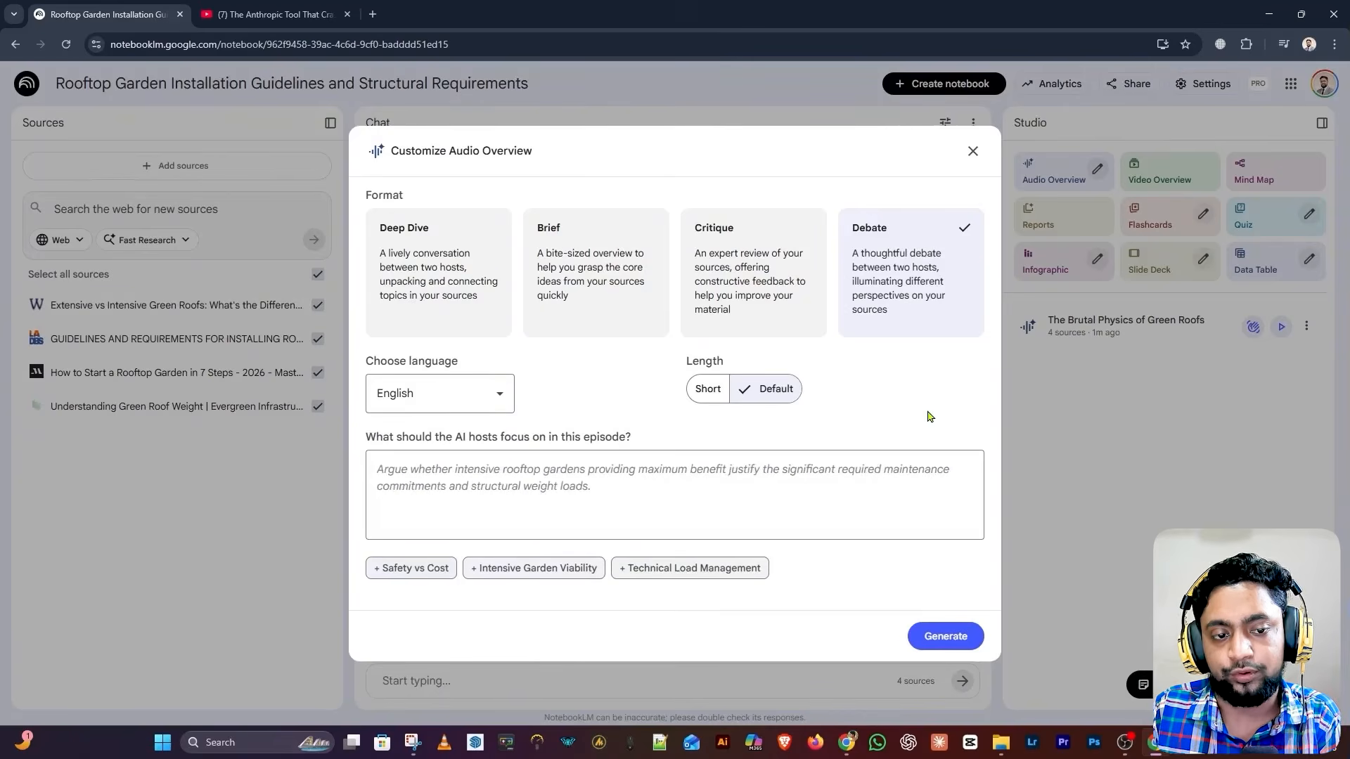
click(1159, 422)
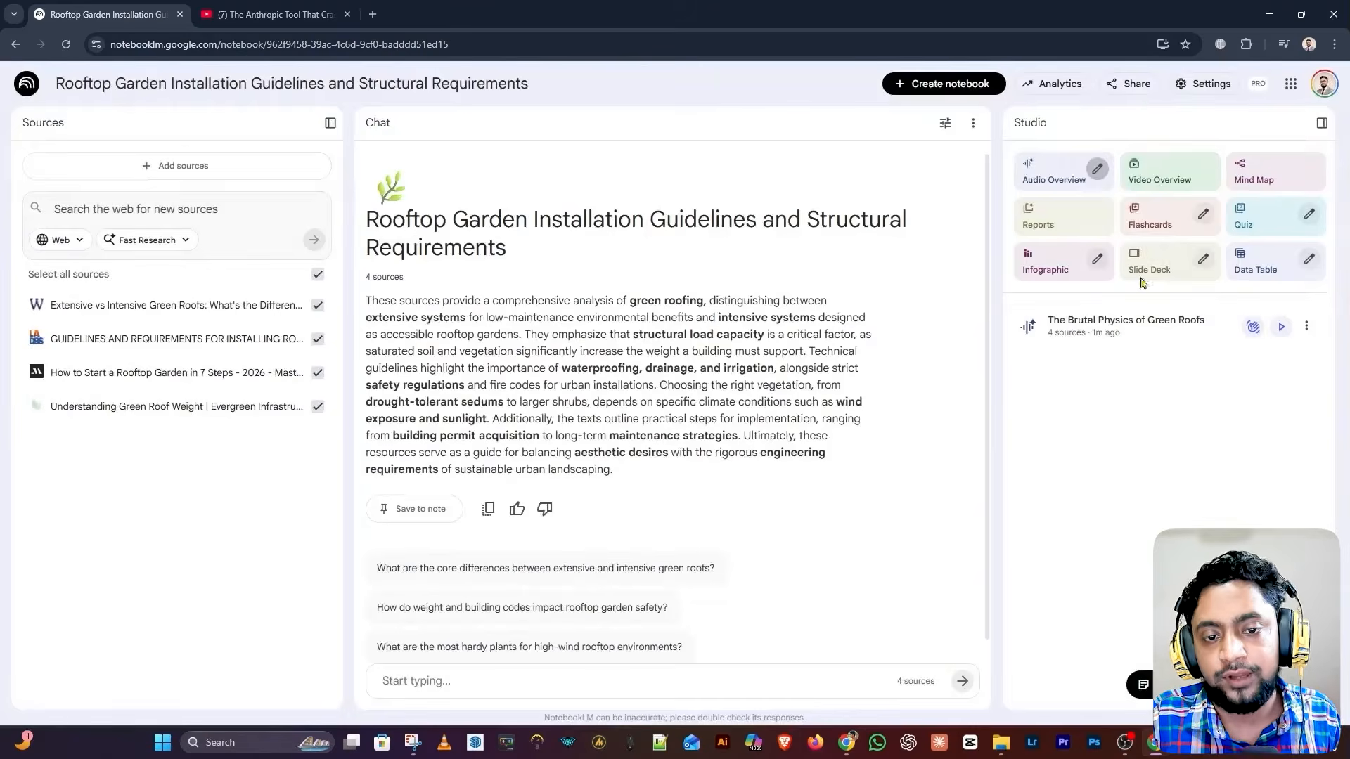
click(1176, 183)
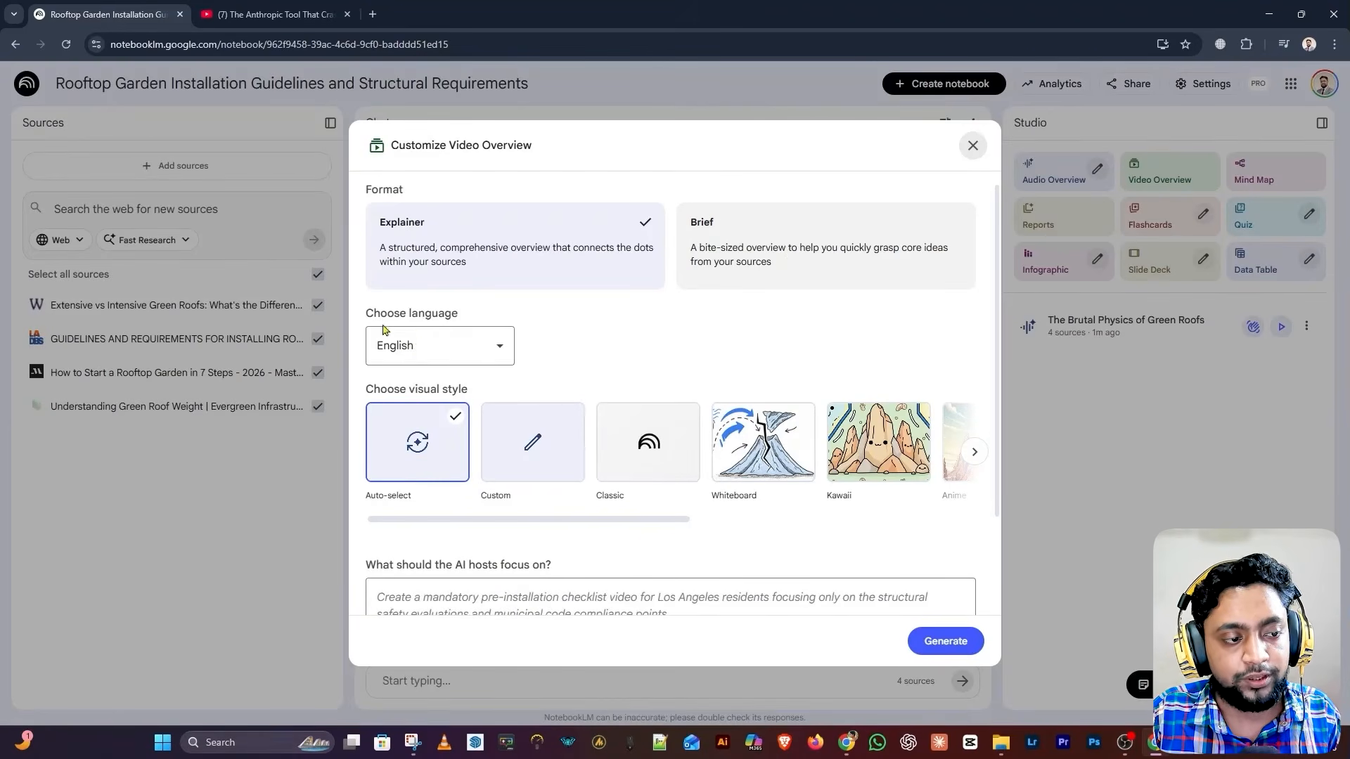
click(424, 352)
scroll(436, 490, down, 2)
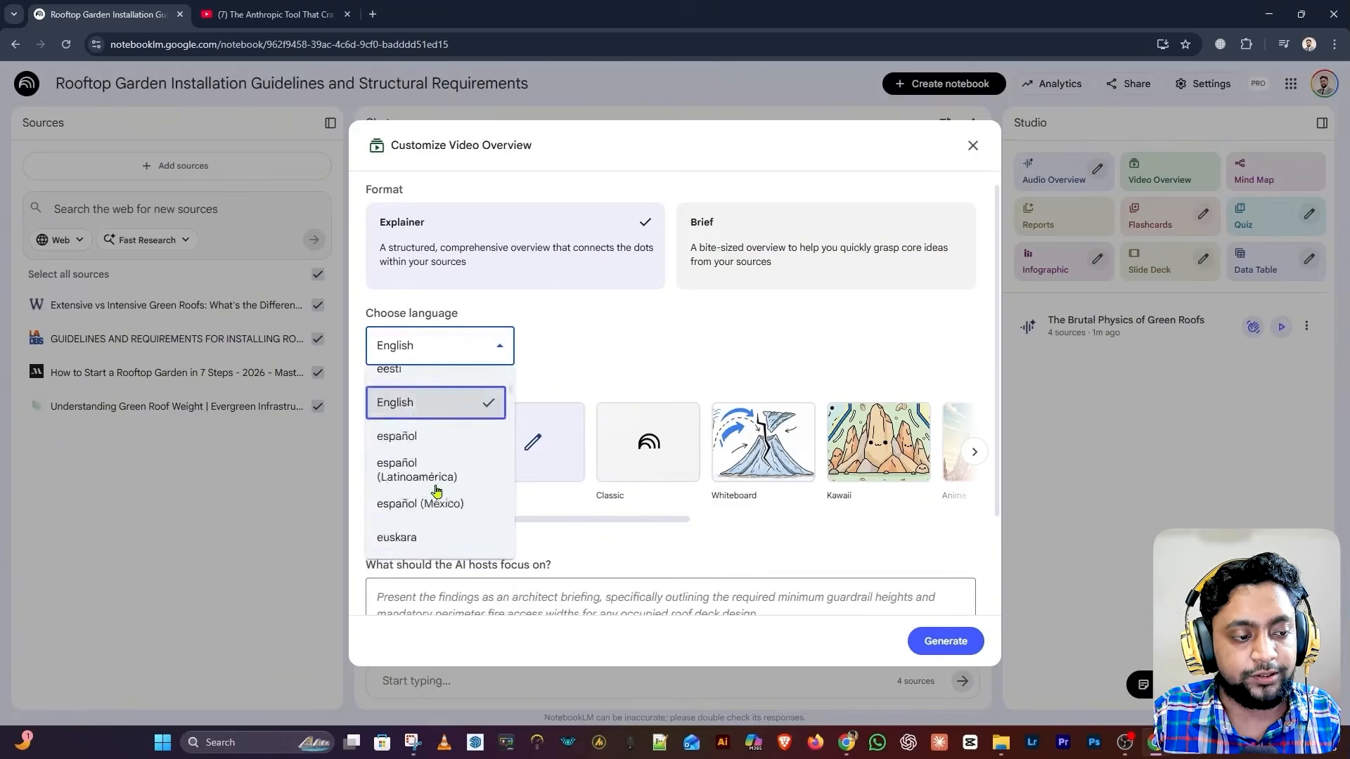
scroll(436, 490, down, 20)
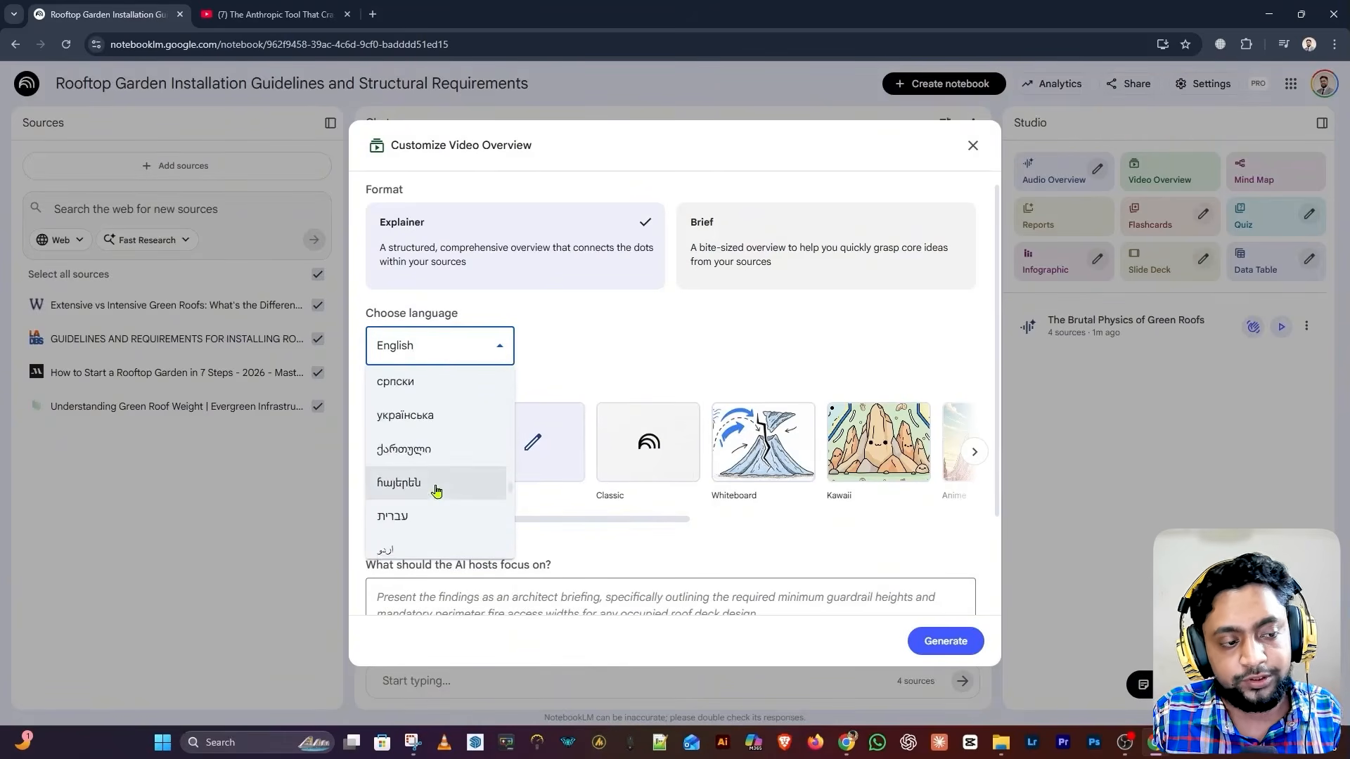
click(499, 347)
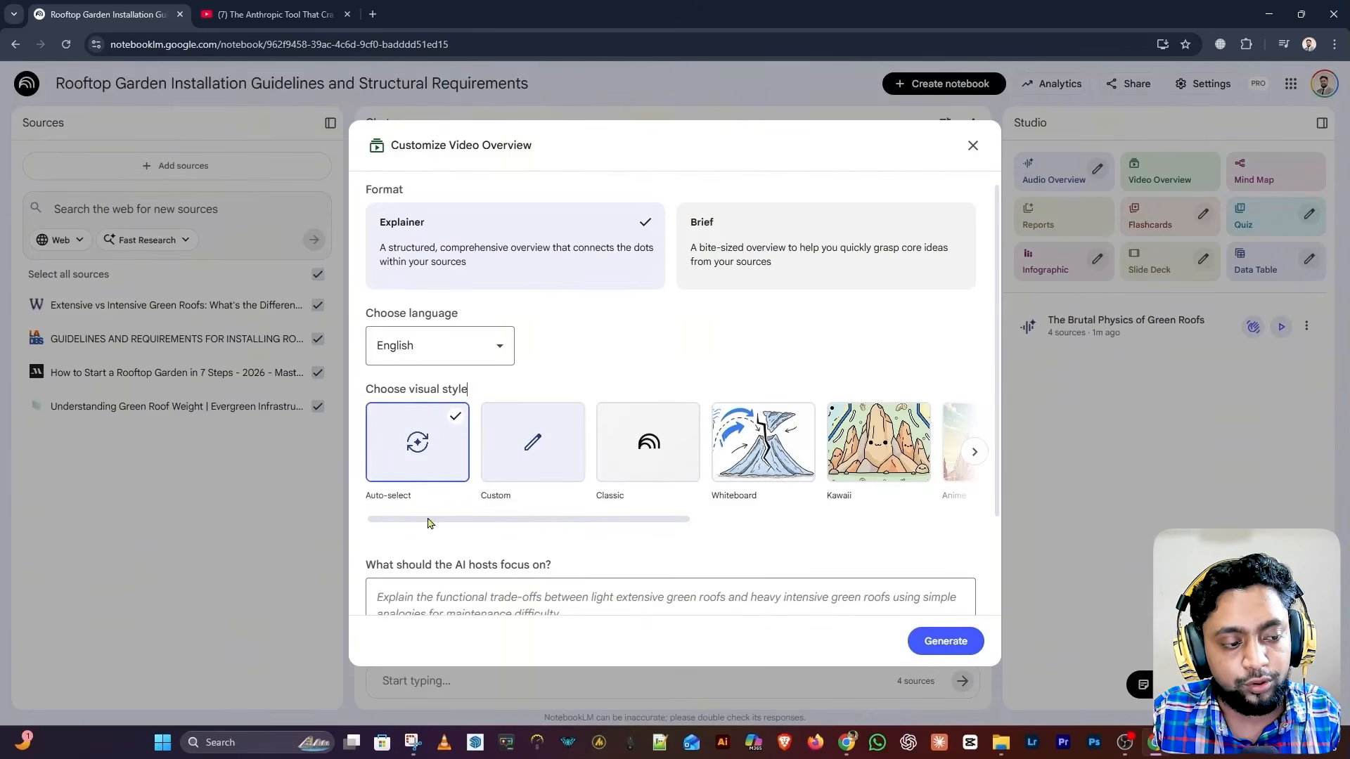
drag(448, 527, 528, 525)
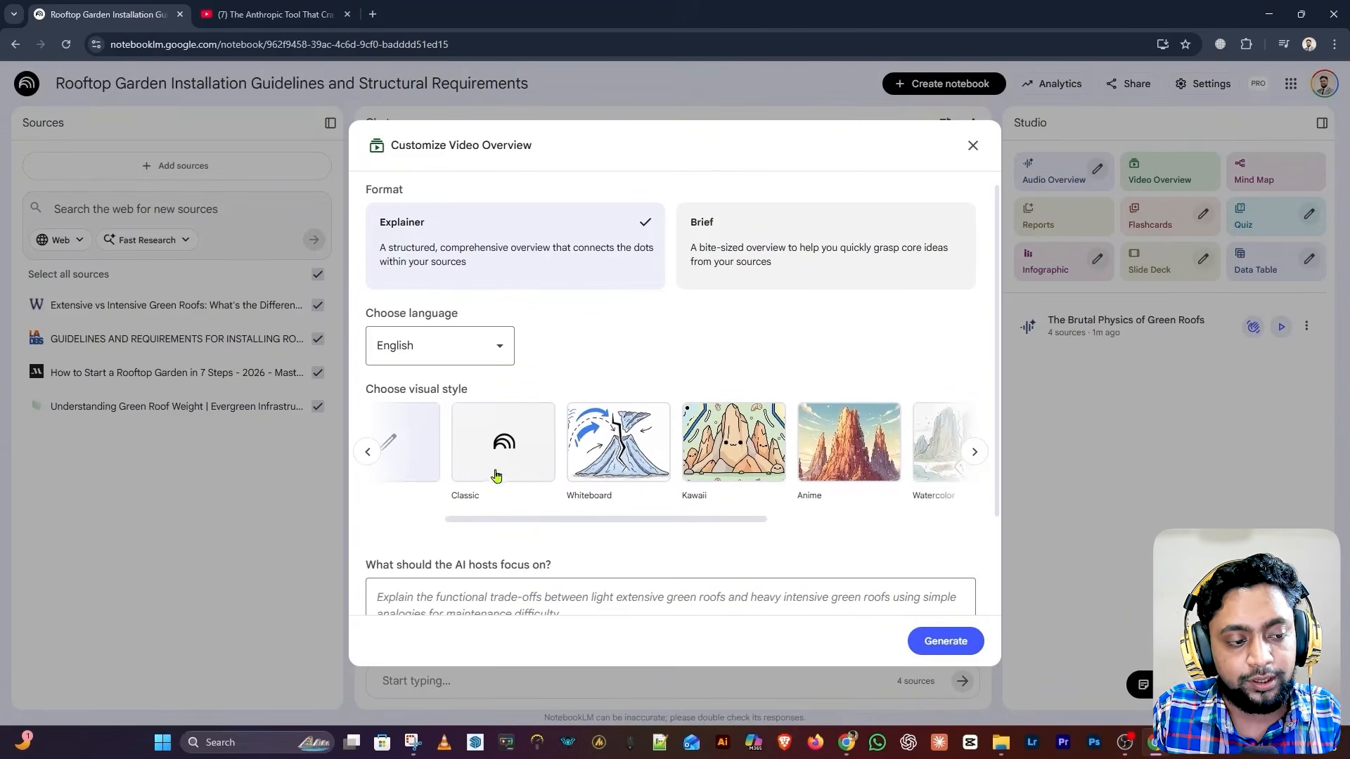
click(497, 475)
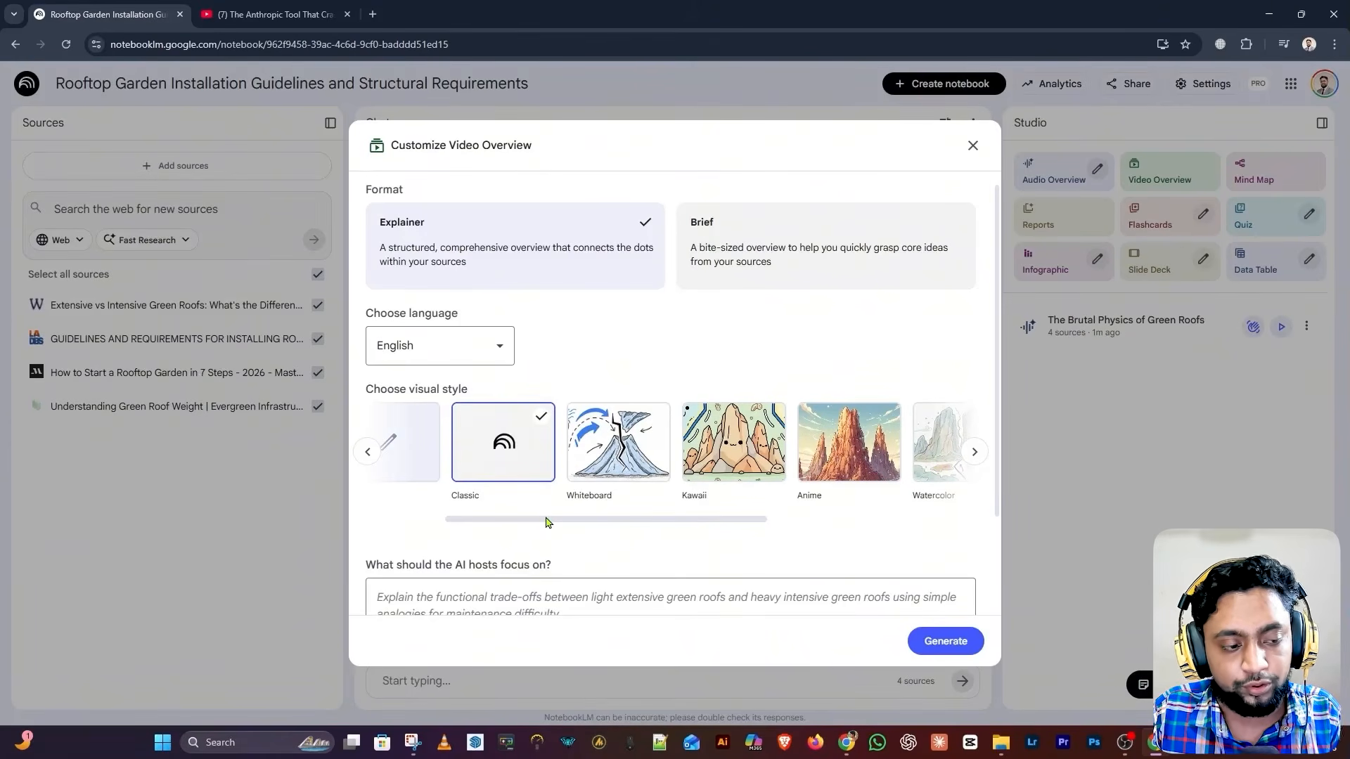
drag(548, 522, 626, 518)
click(693, 467)
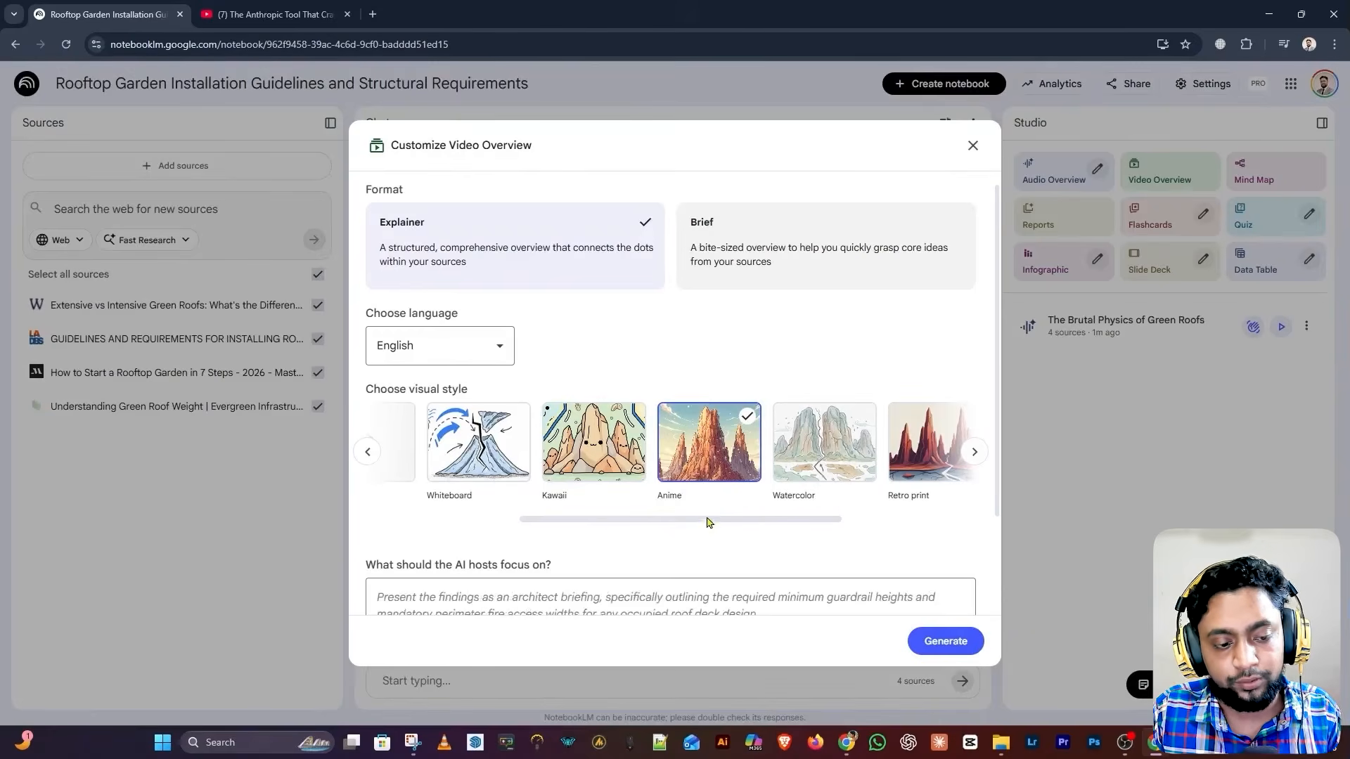
drag(753, 524, 865, 521)
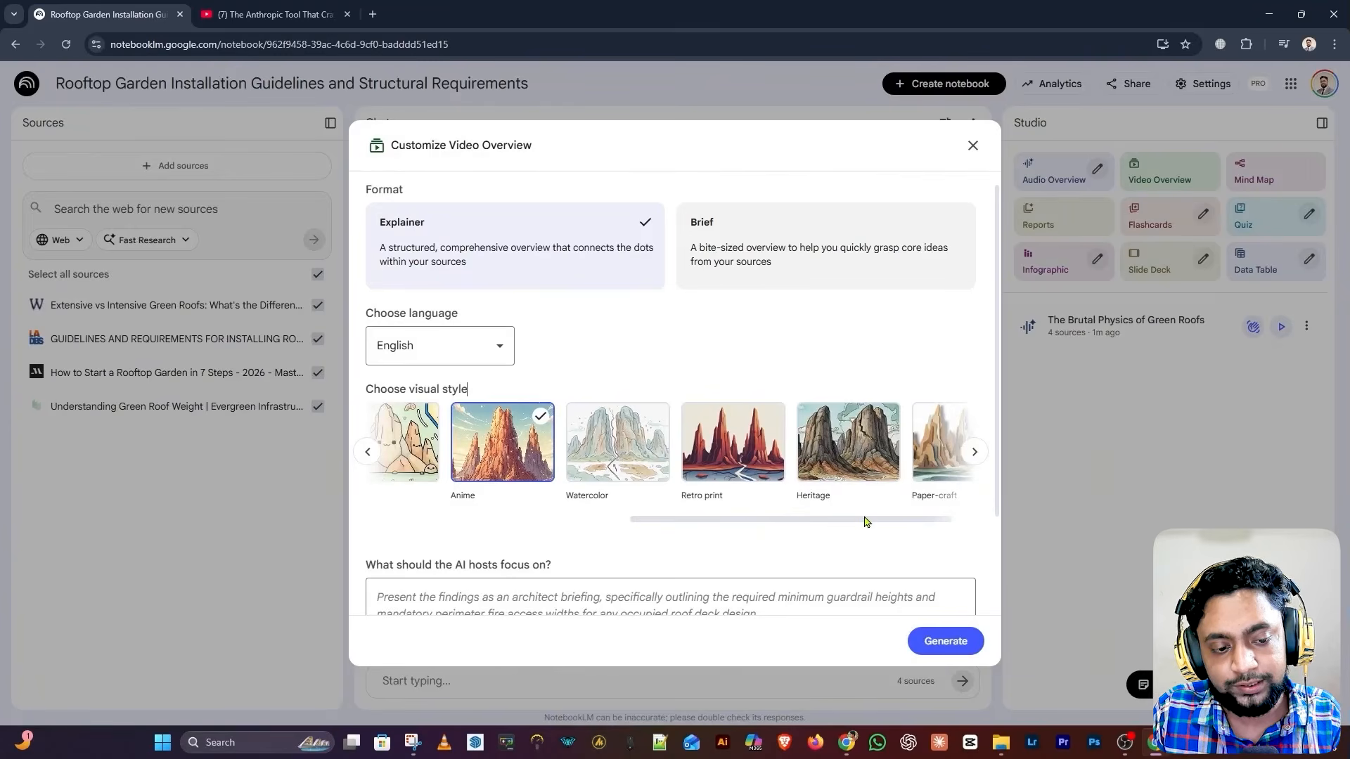
drag(866, 521, 627, 385)
scroll(628, 385, down, 3)
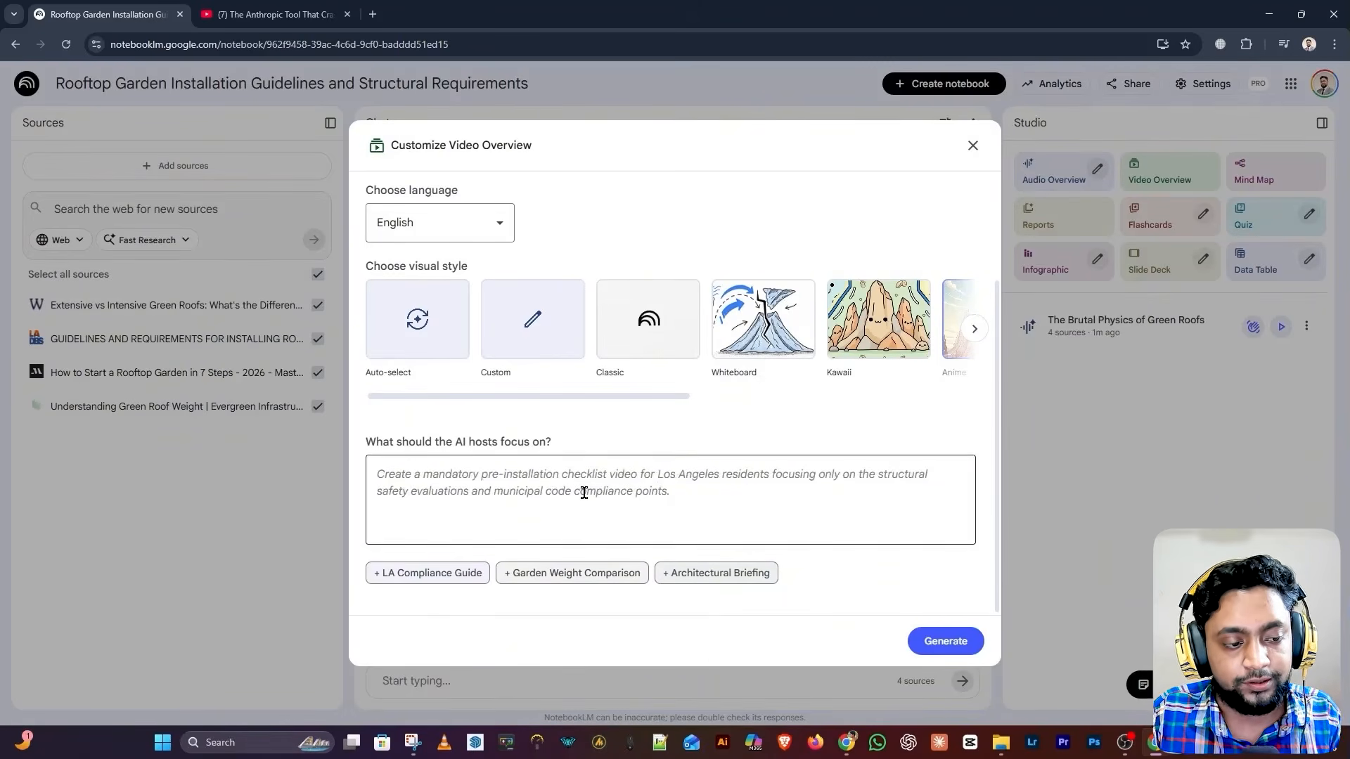
click(584, 492)
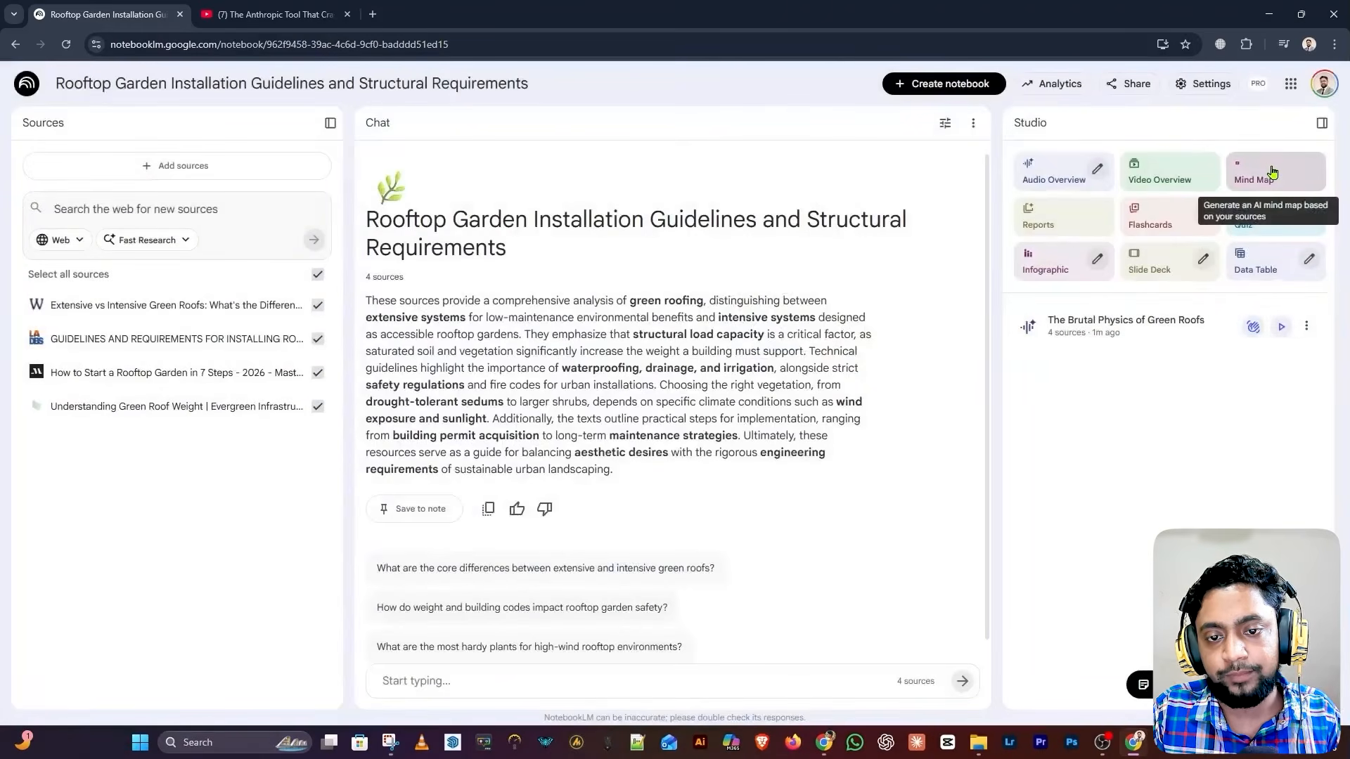
click(1272, 173)
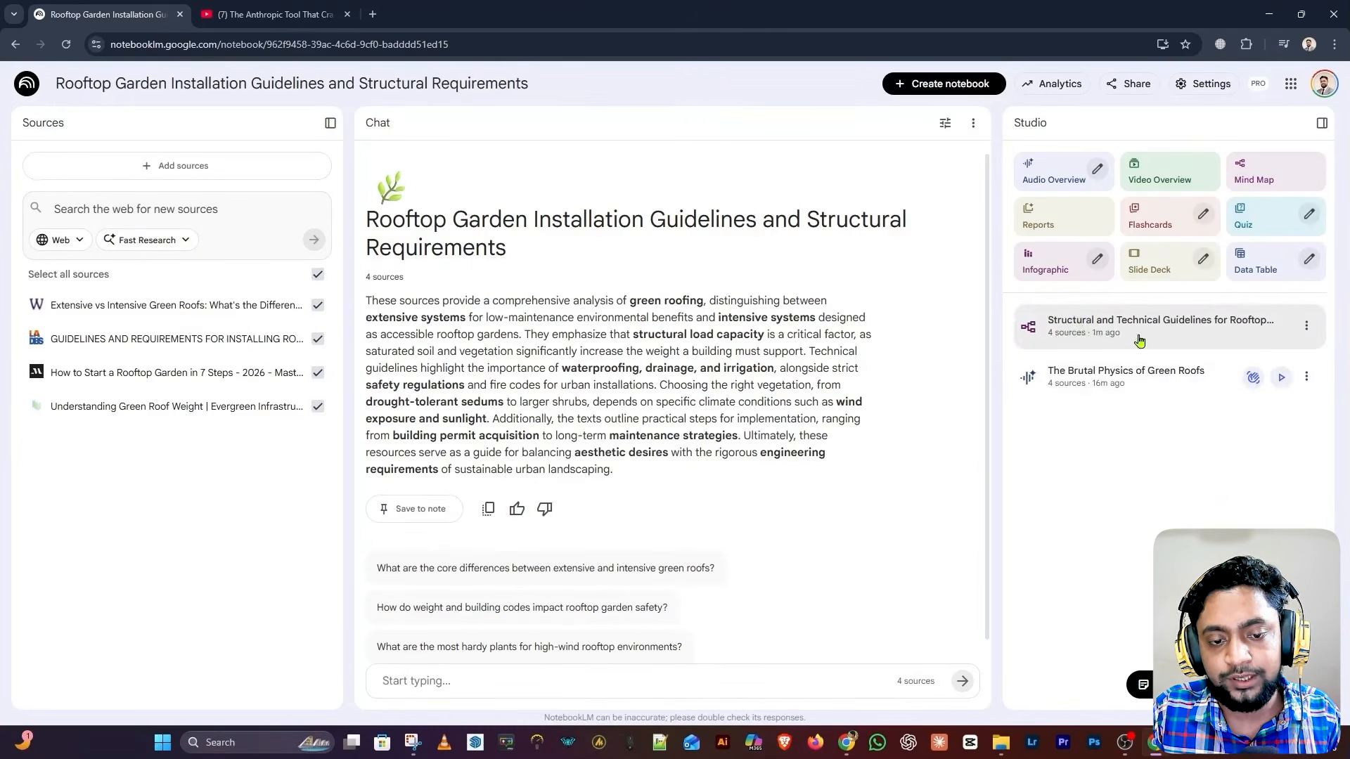
Open the rooftop gardens mind map and expand Extensive Green Roofs, Characteristics, Specifications and Plant Types
click(1140, 341)
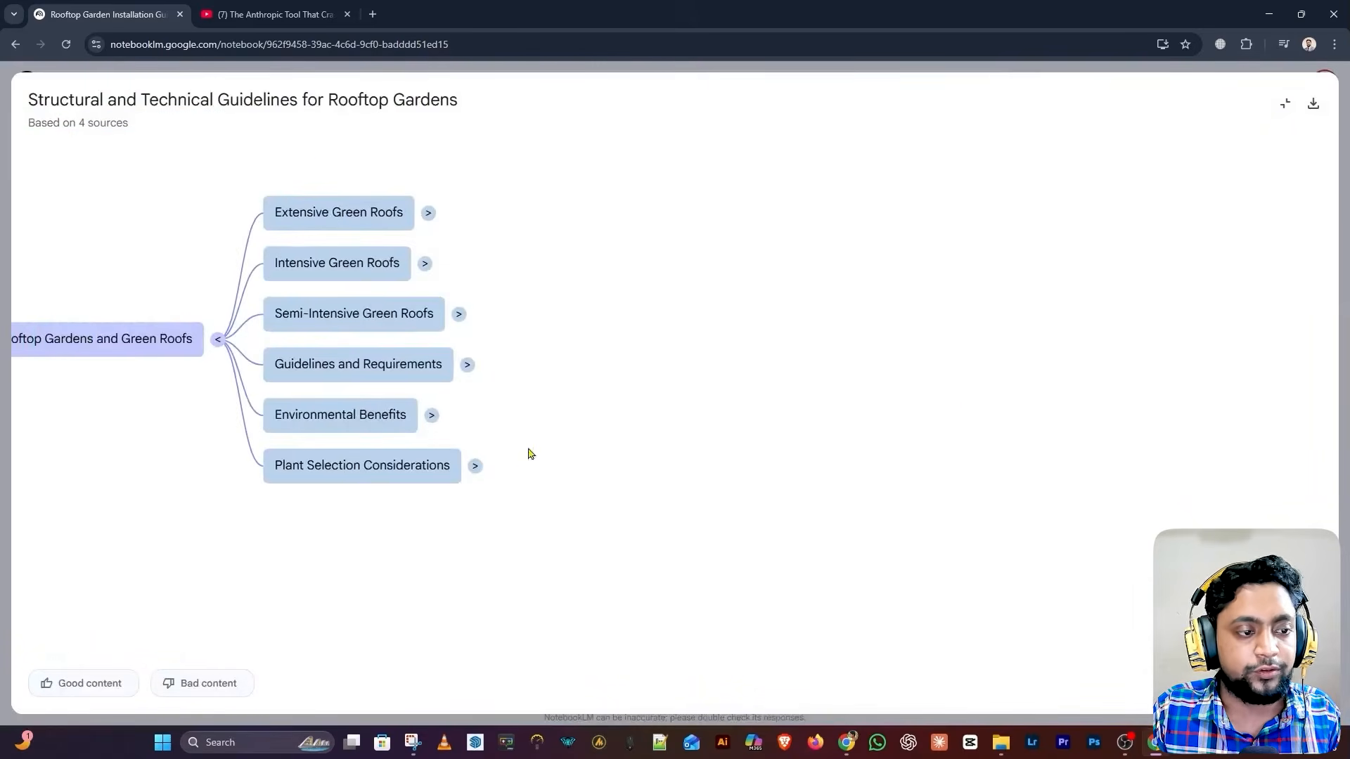
click(427, 213)
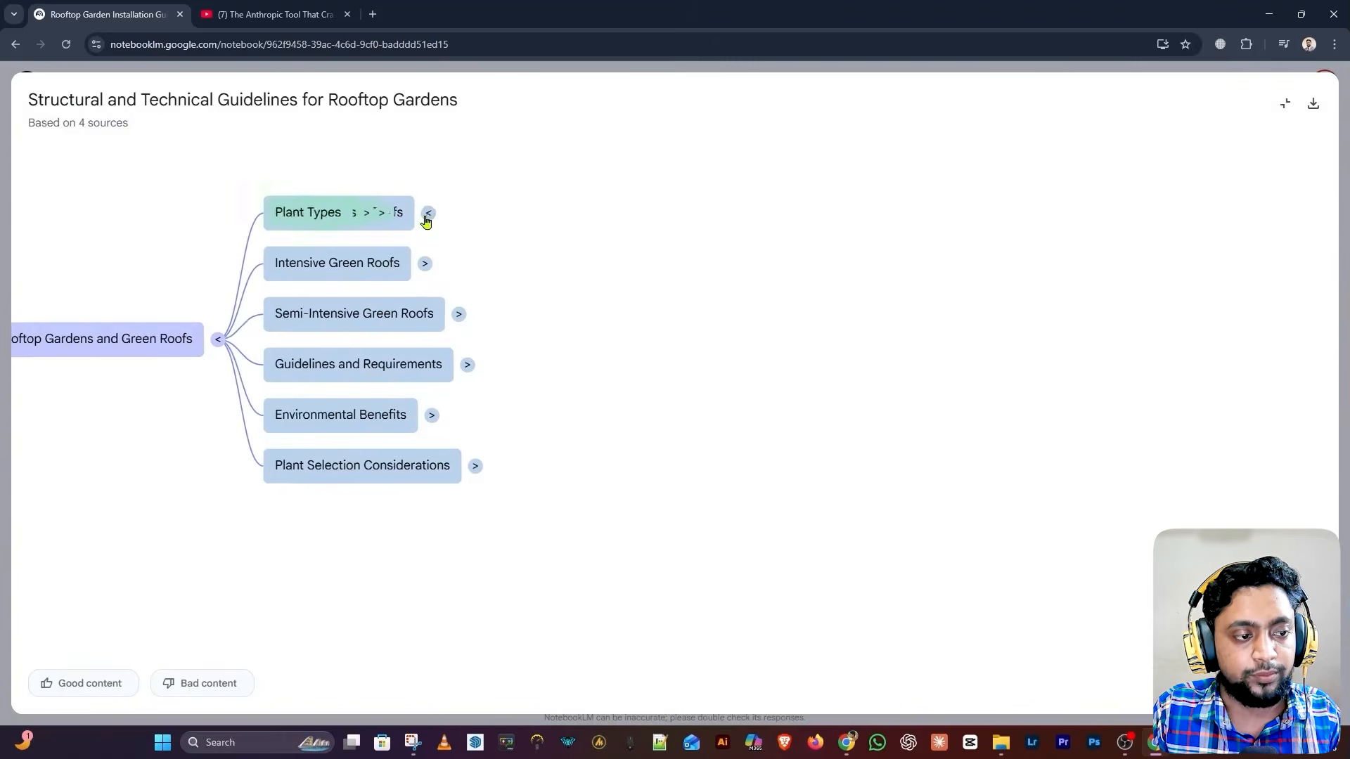
click(795, 281)
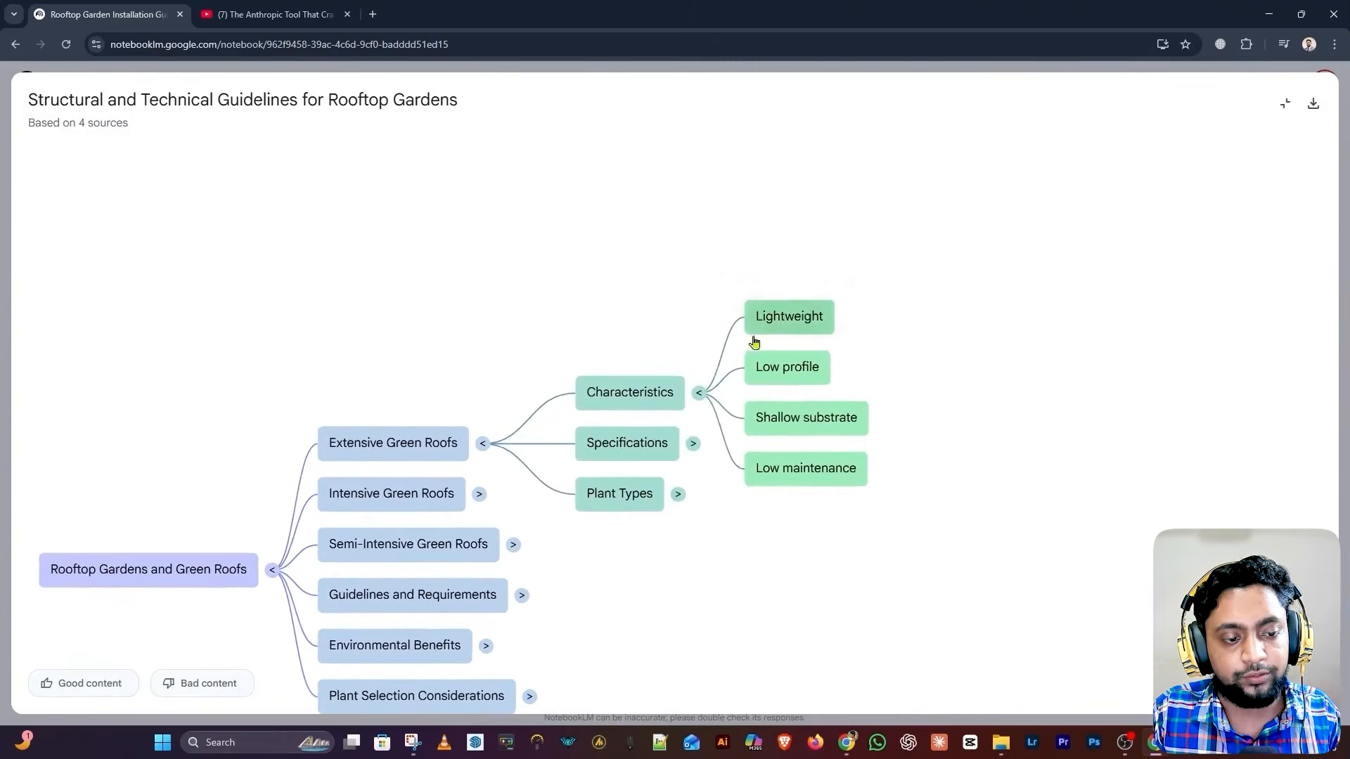
click(693, 444)
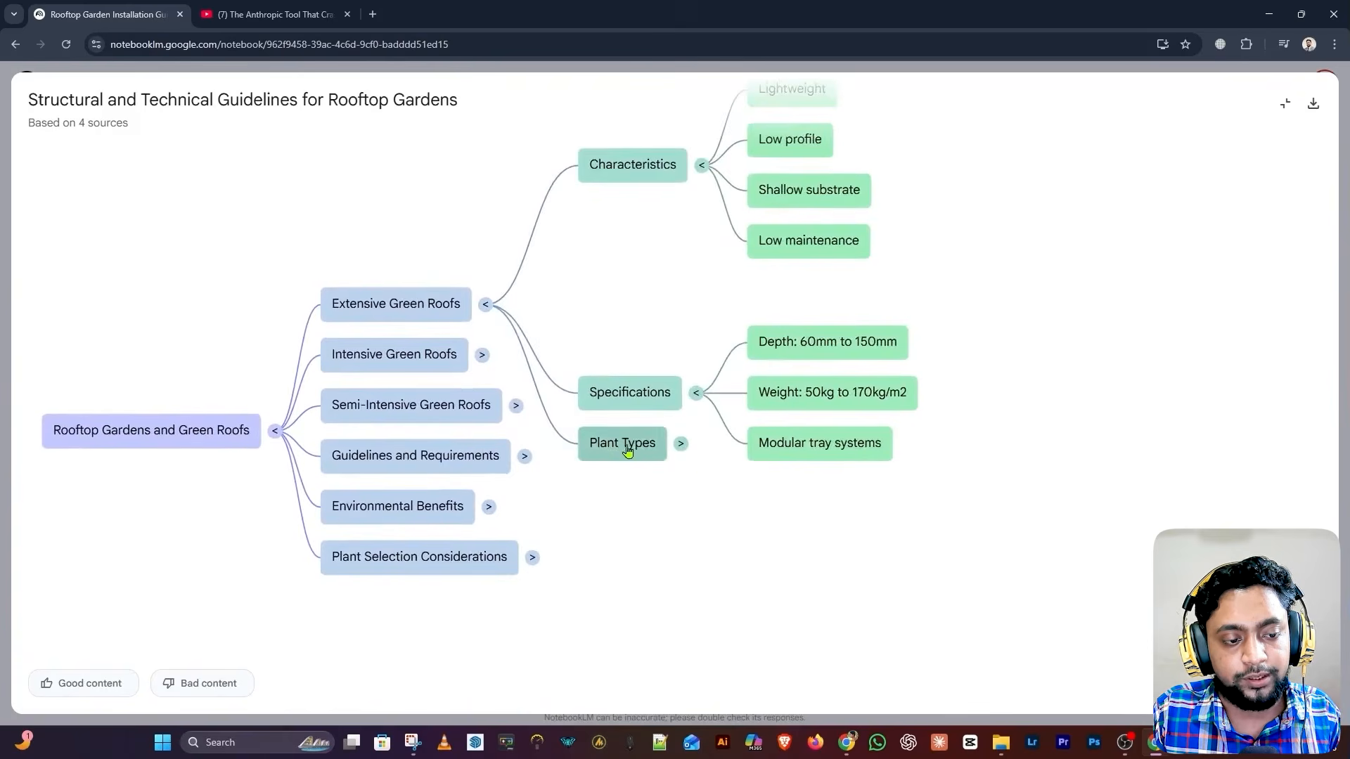
click(681, 444)
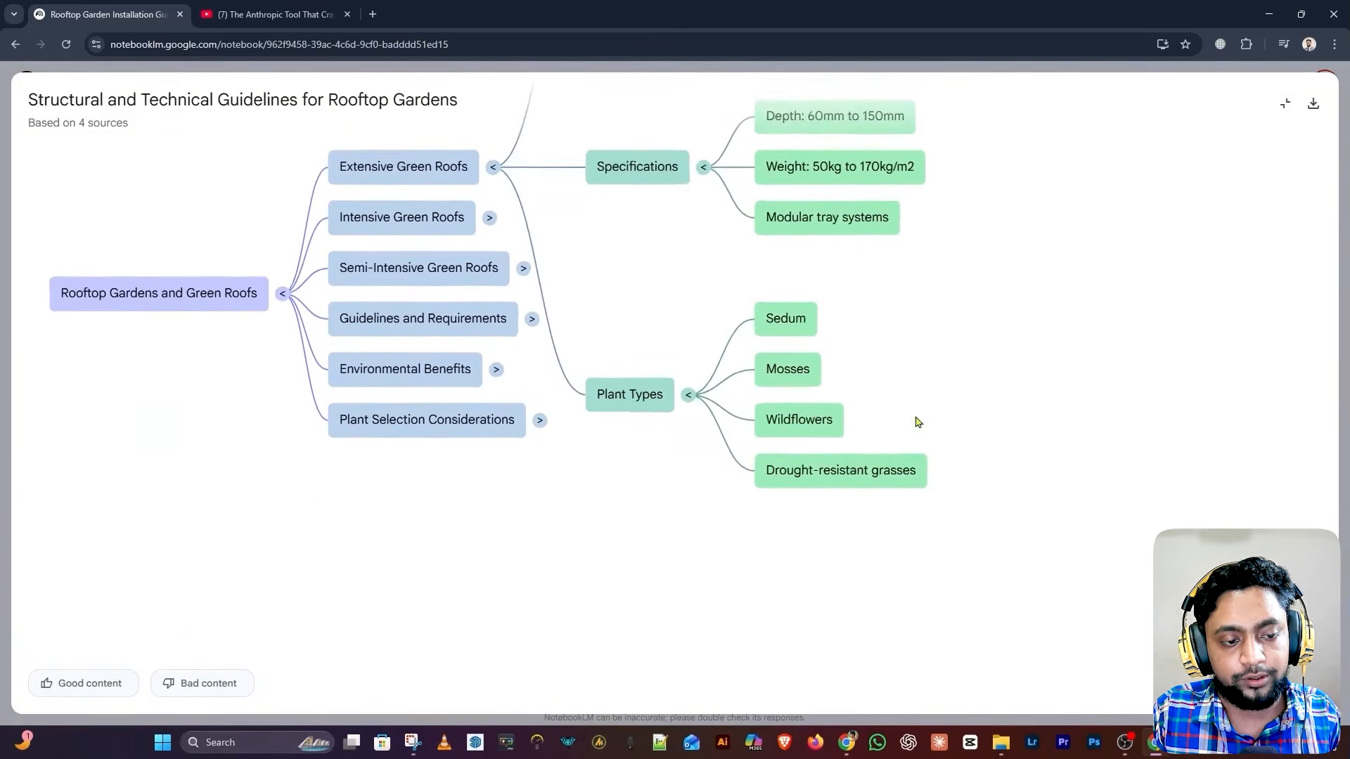
scroll(738, 378, up, 3)
scroll(836, 347, down, 4)
scroll(754, 297, down, 2)
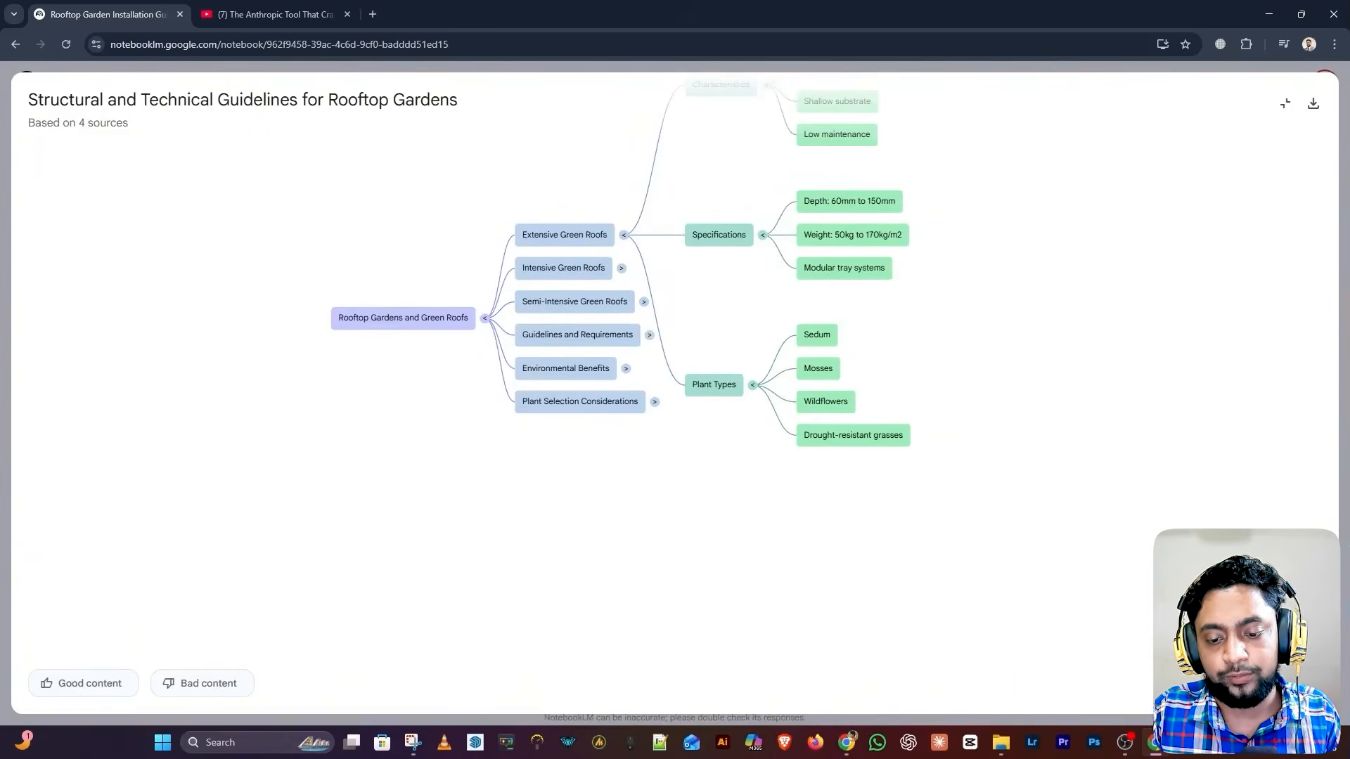
Zoom the mind map in and out, download it as an image, and exit full-screen
click(1313, 649)
click(1313, 649)
click(1313, 650)
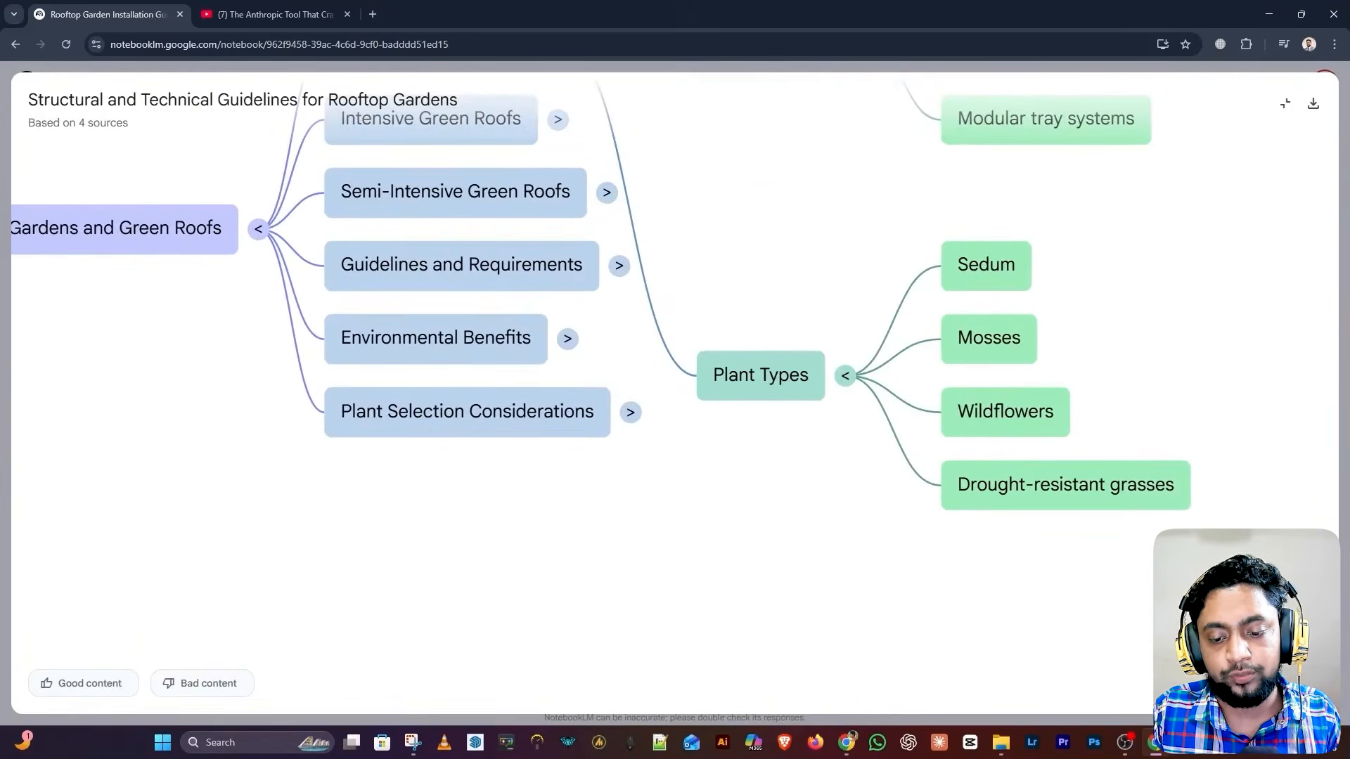
click(1313, 682)
click(1313, 682)
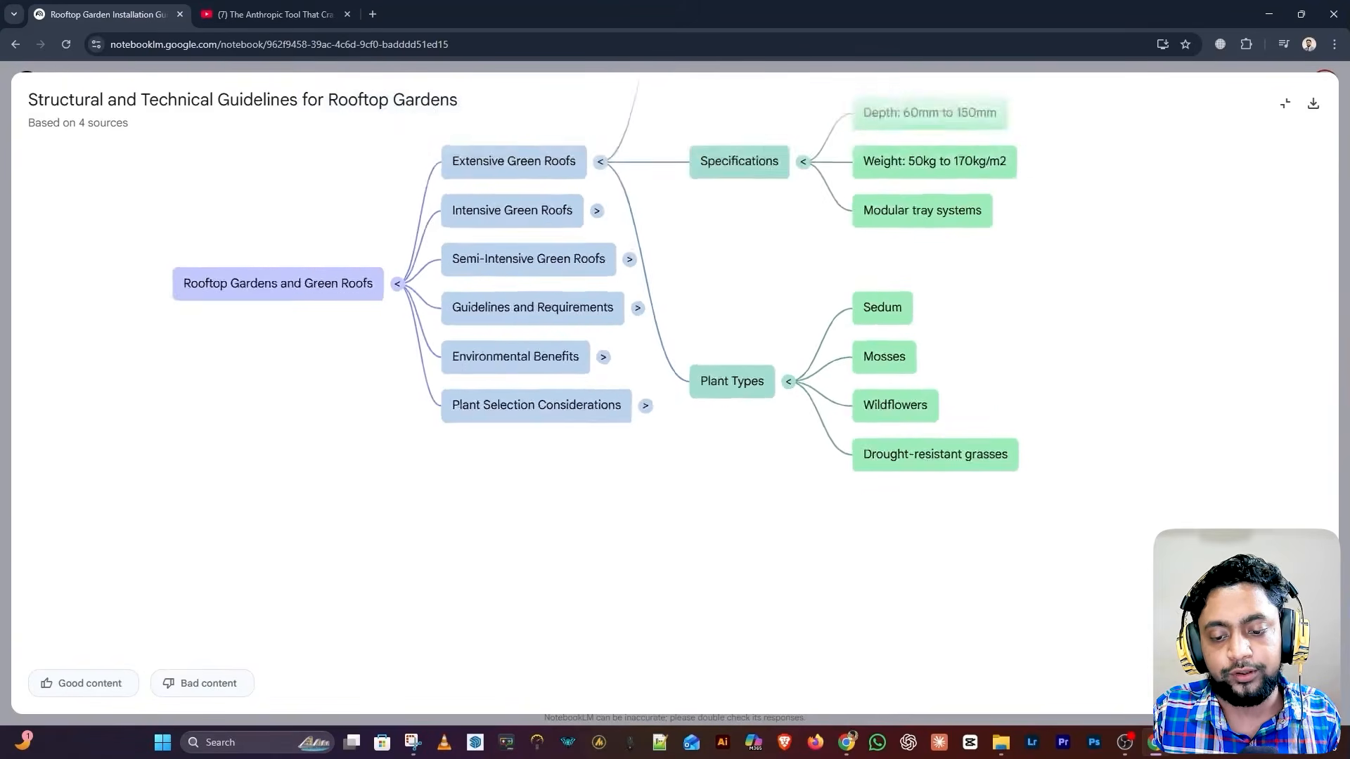
click(1313, 682)
click(1313, 682)
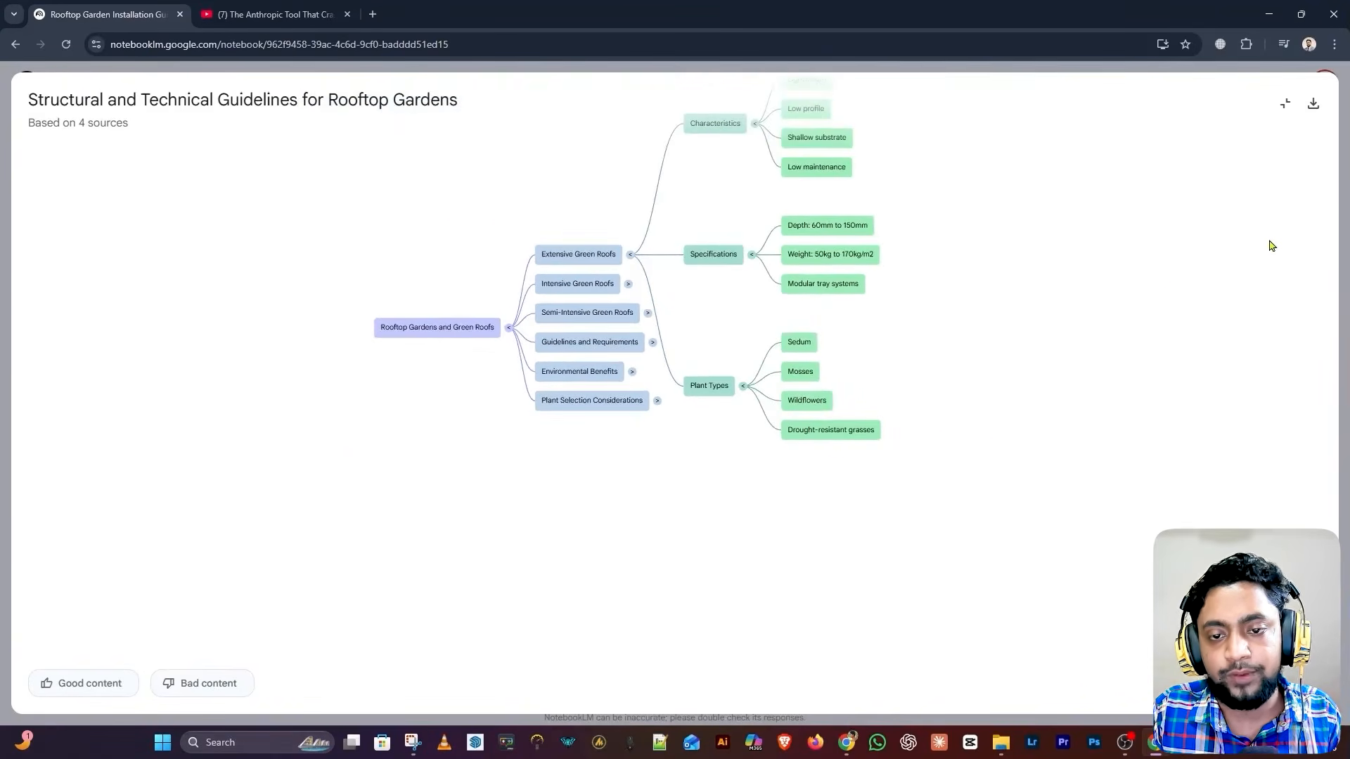
click(1312, 104)
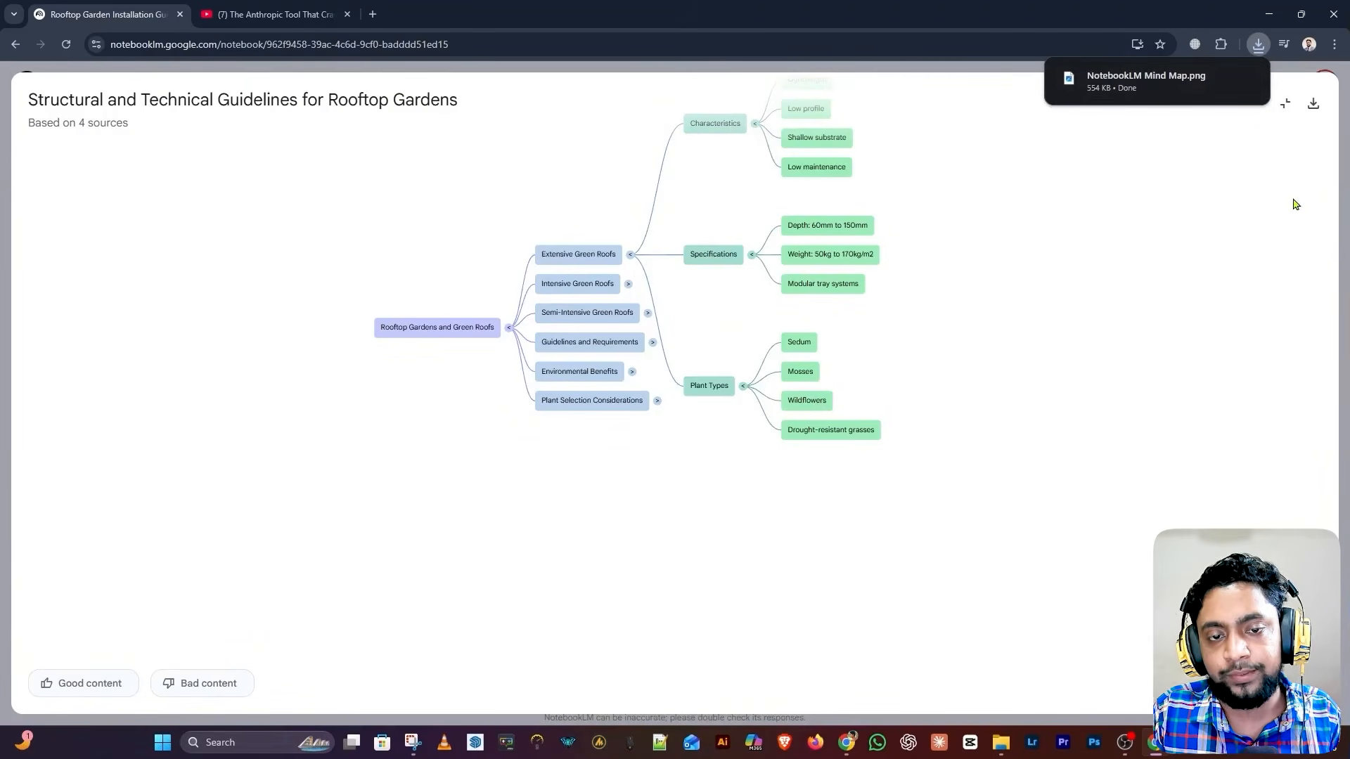
click(1285, 105)
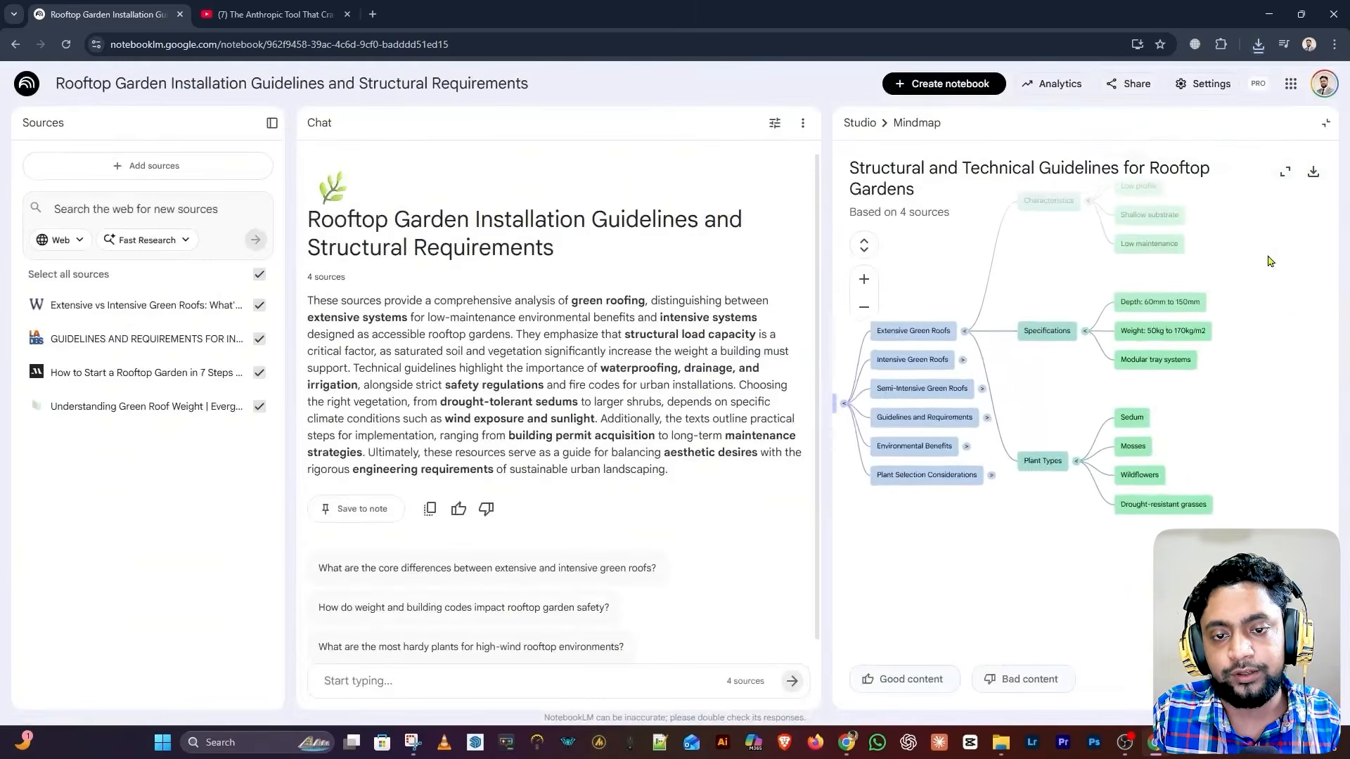
Return to Studio and look at the Create Your Own report option, keeping English as the language
click(860, 123)
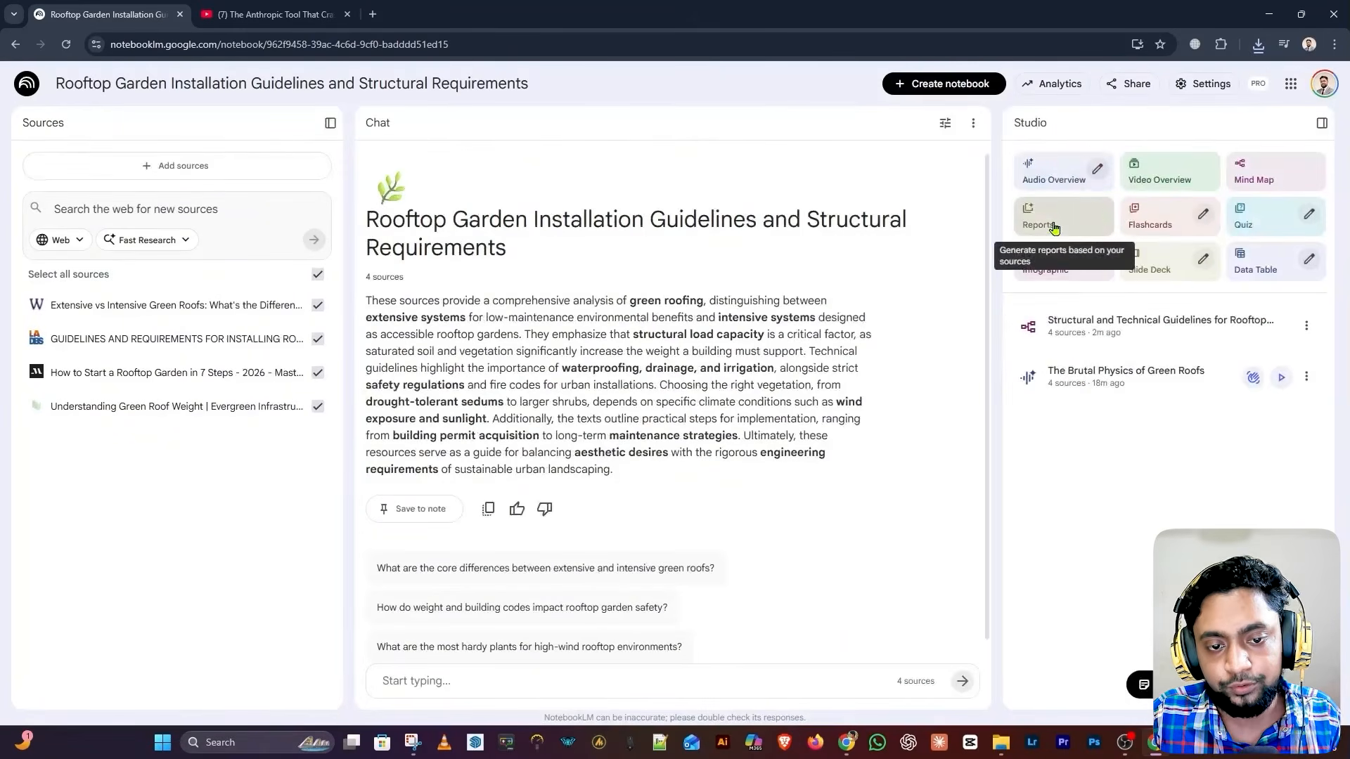
click(1067, 220)
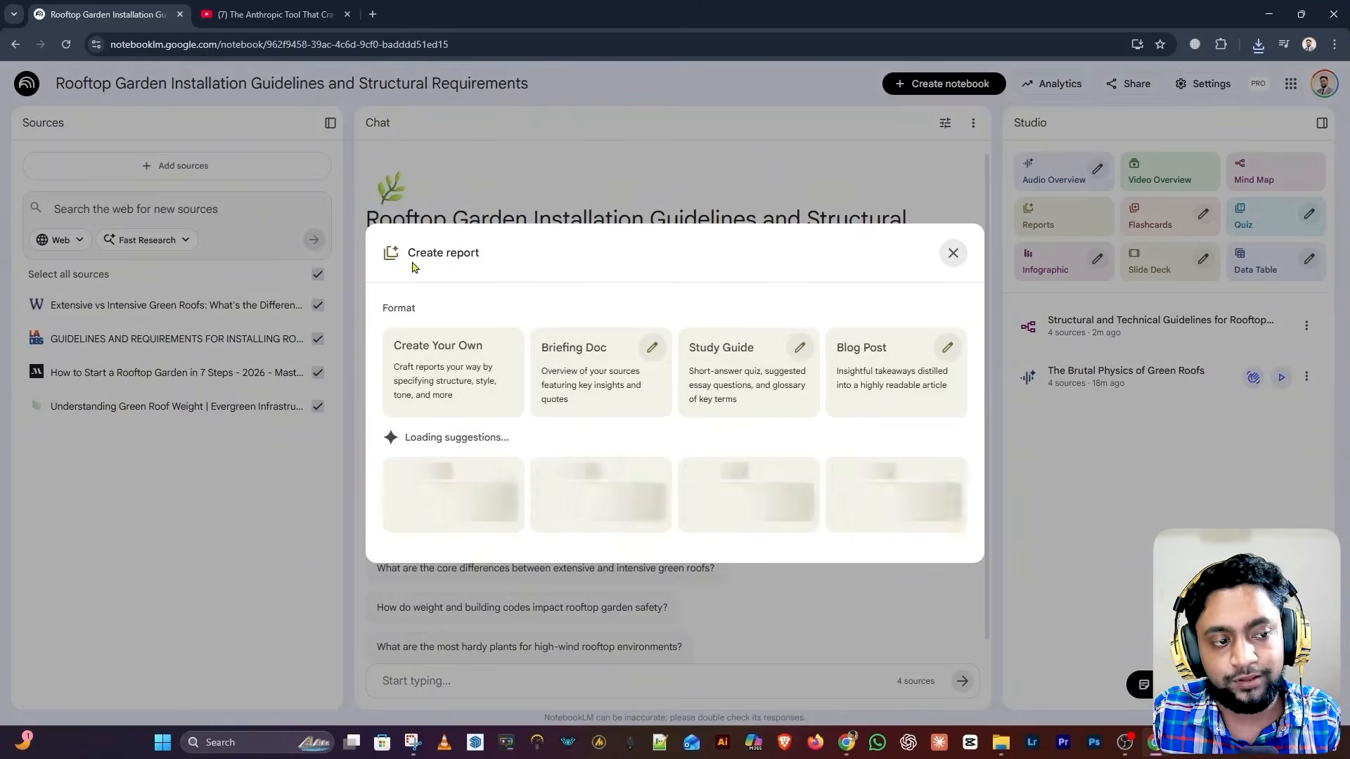
click(464, 367)
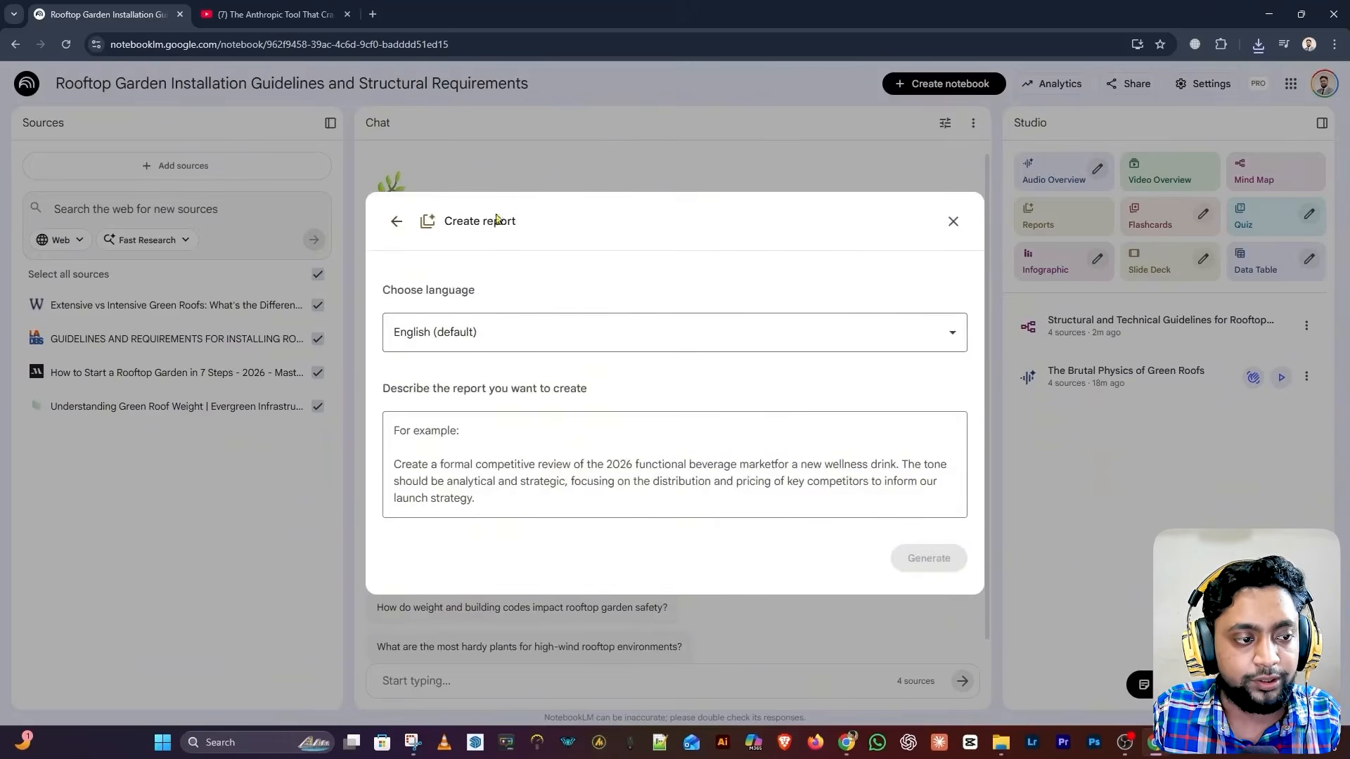
click(519, 334)
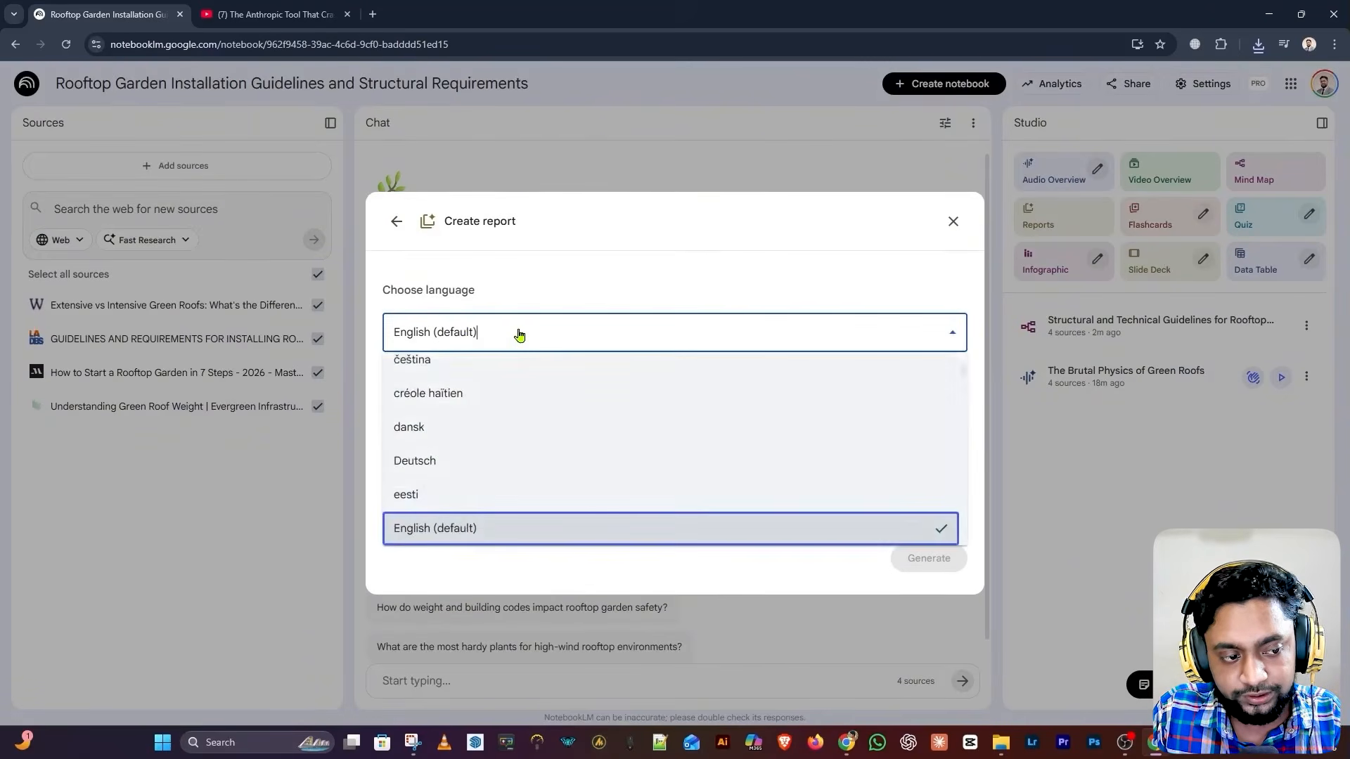
scroll(512, 527, down, 3)
scroll(498, 511, up, 3)
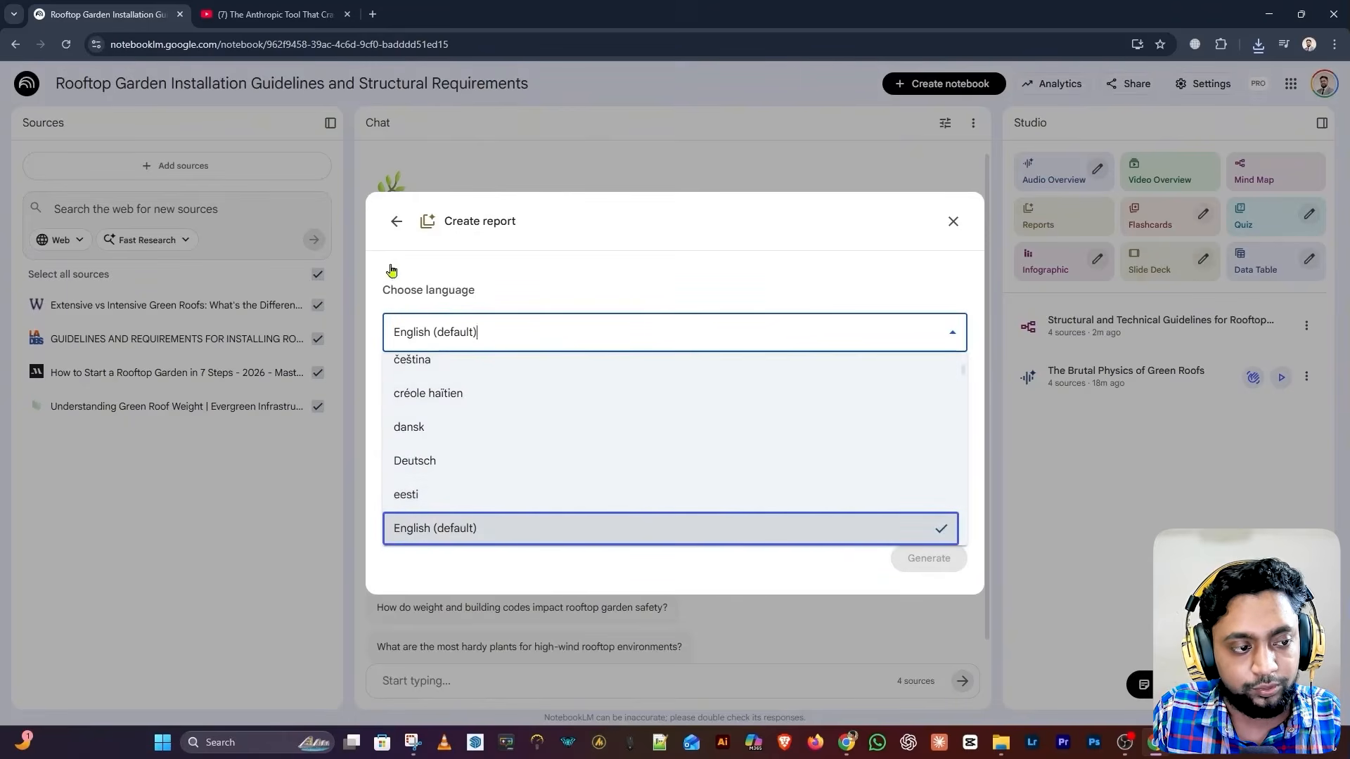
click(499, 528)
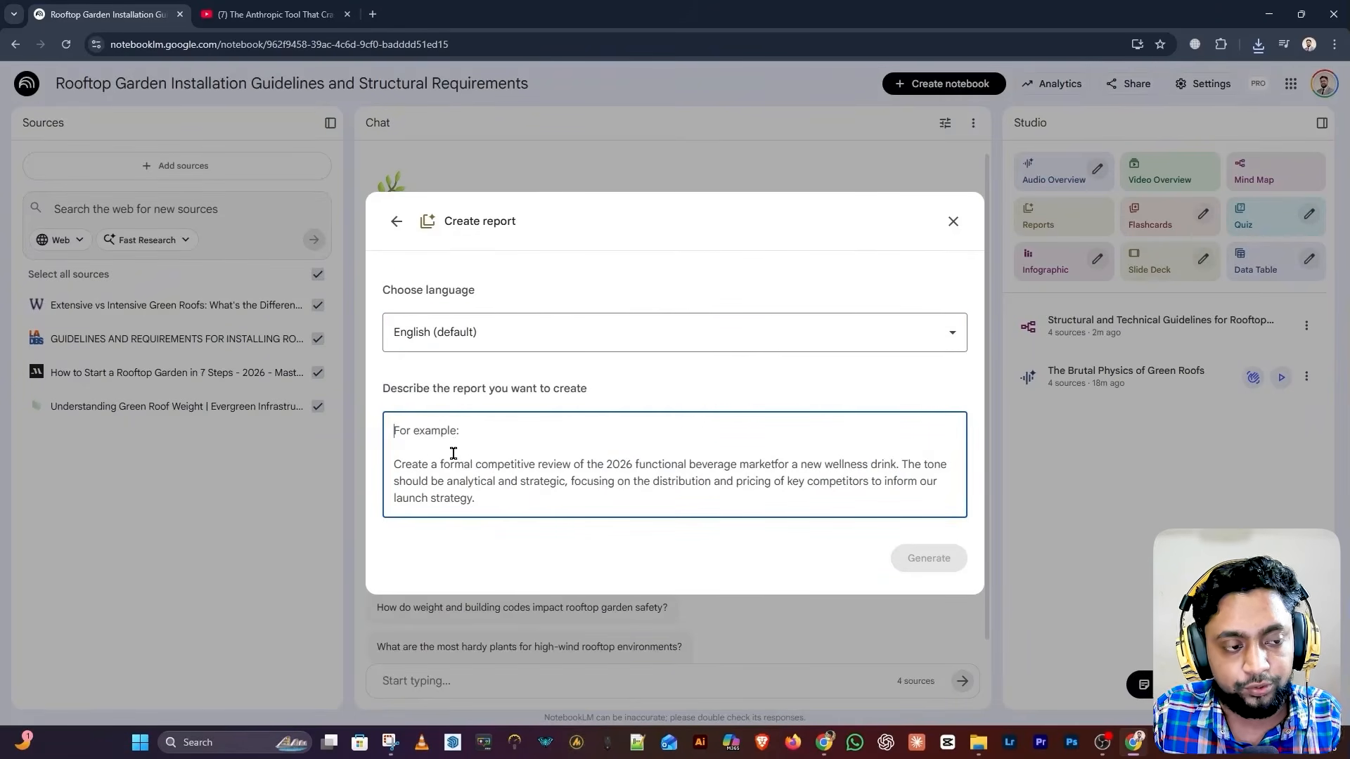
click(397, 222)
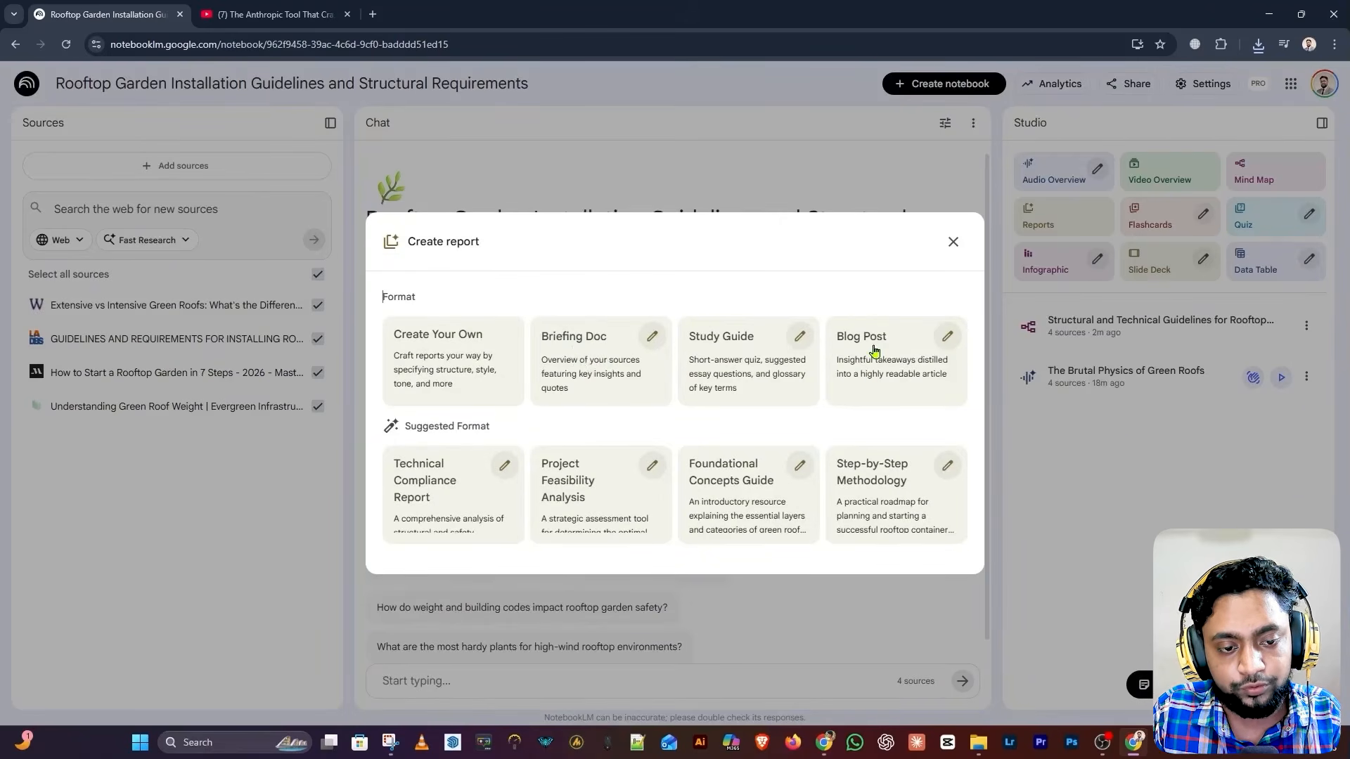
Generate a Blog Post report and start a flashcard set from the sources
click(914, 352)
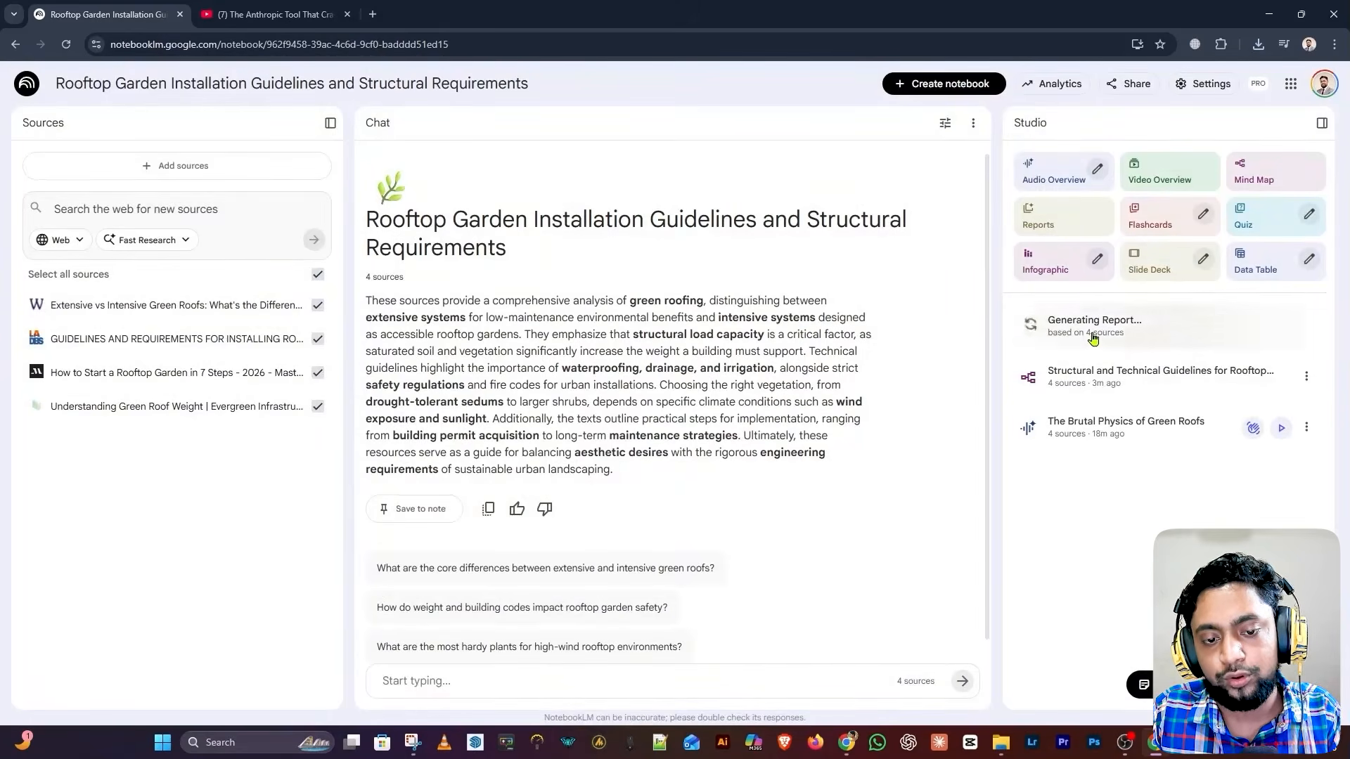
click(1069, 214)
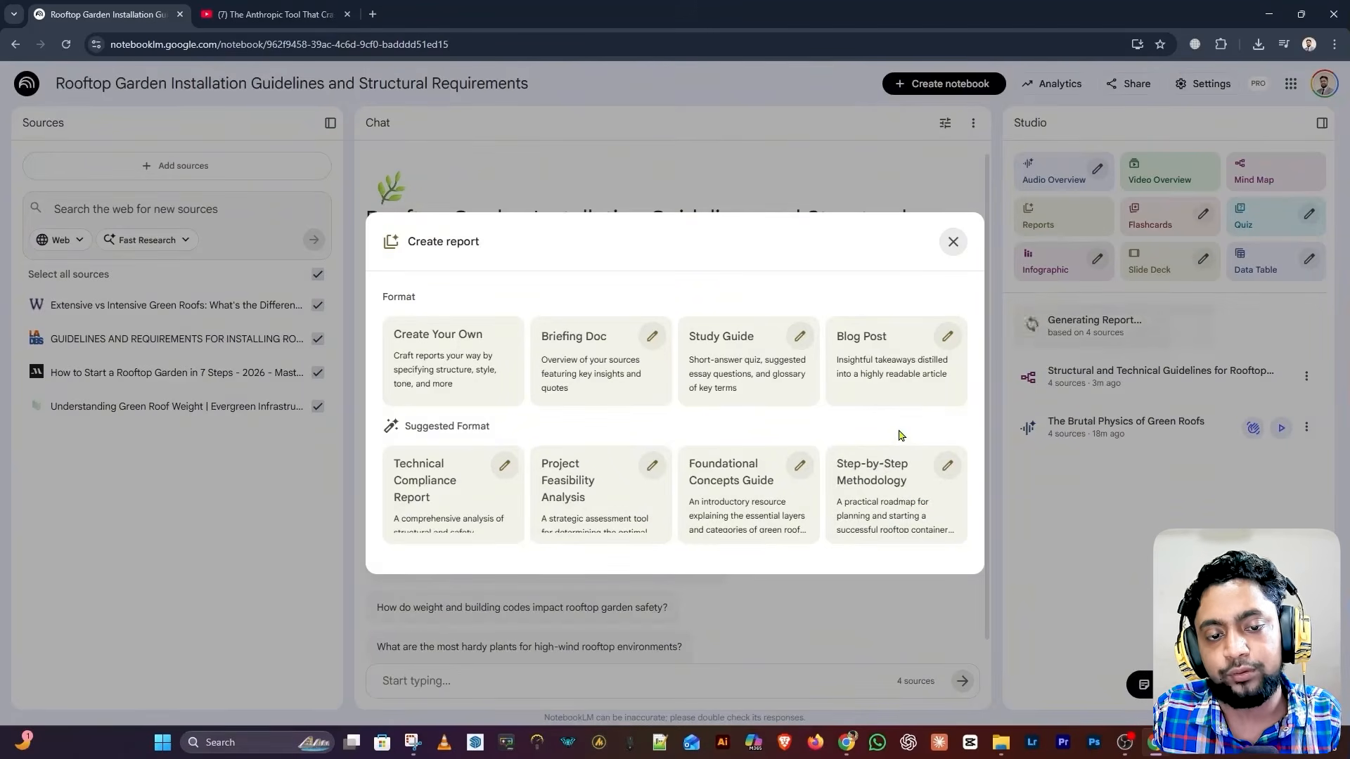
click(969, 211)
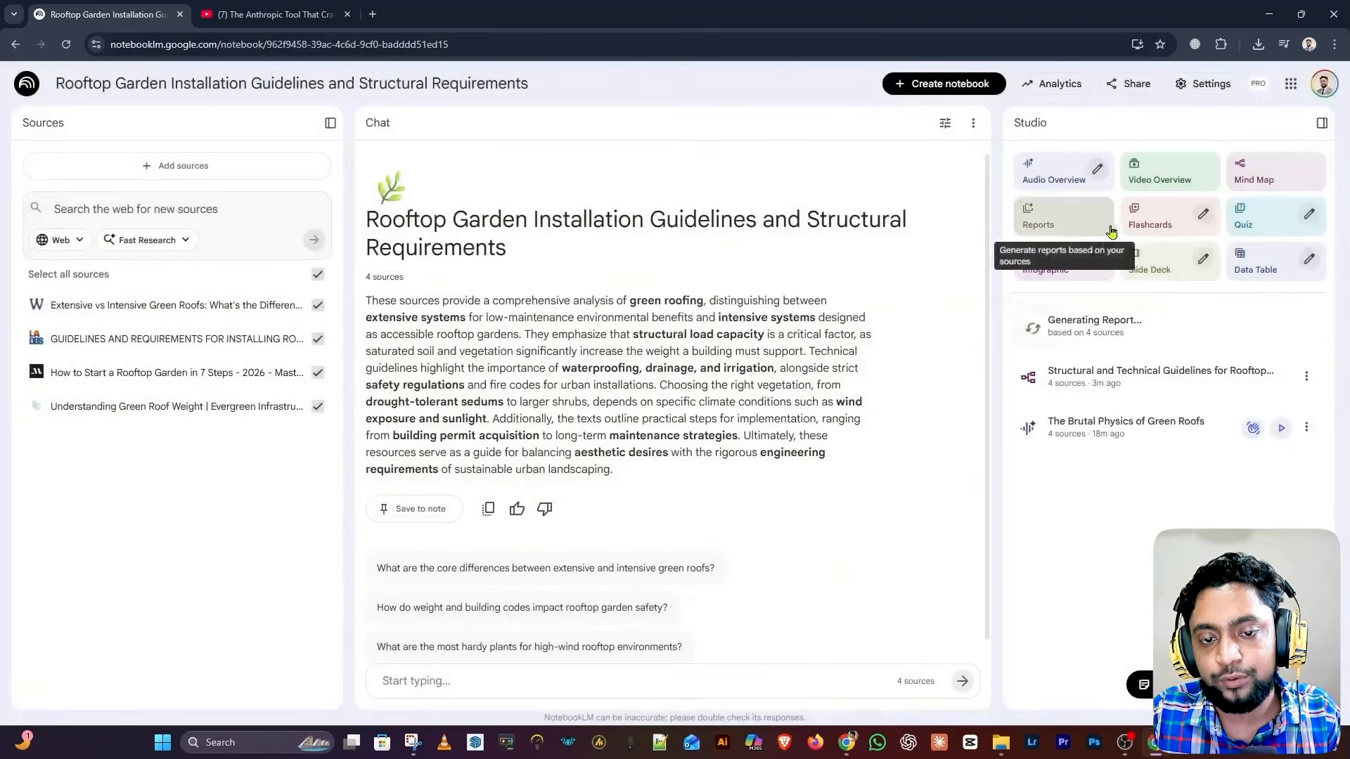
click(1164, 227)
Generate a second flashcard set, try its count and difficulty options, then start an infographic
click(1163, 226)
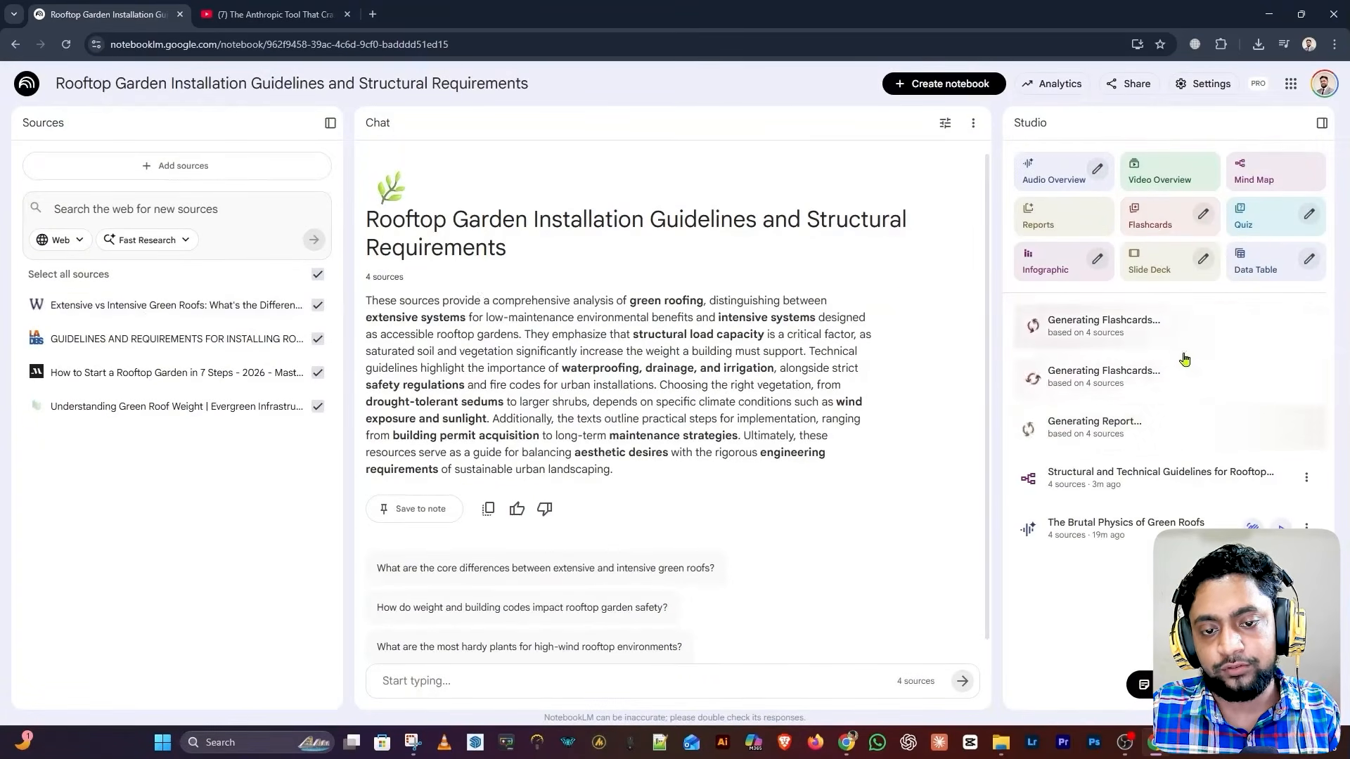
click(1203, 213)
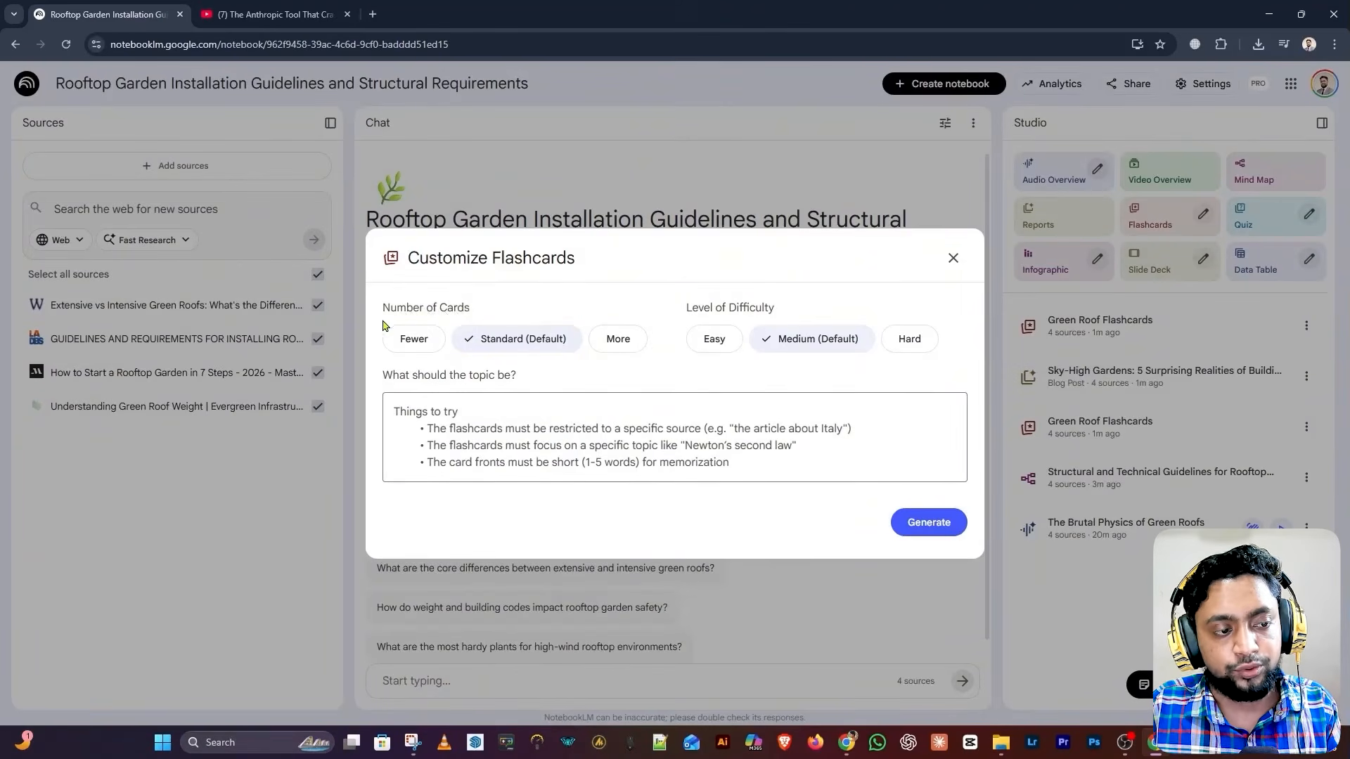
click(413, 344)
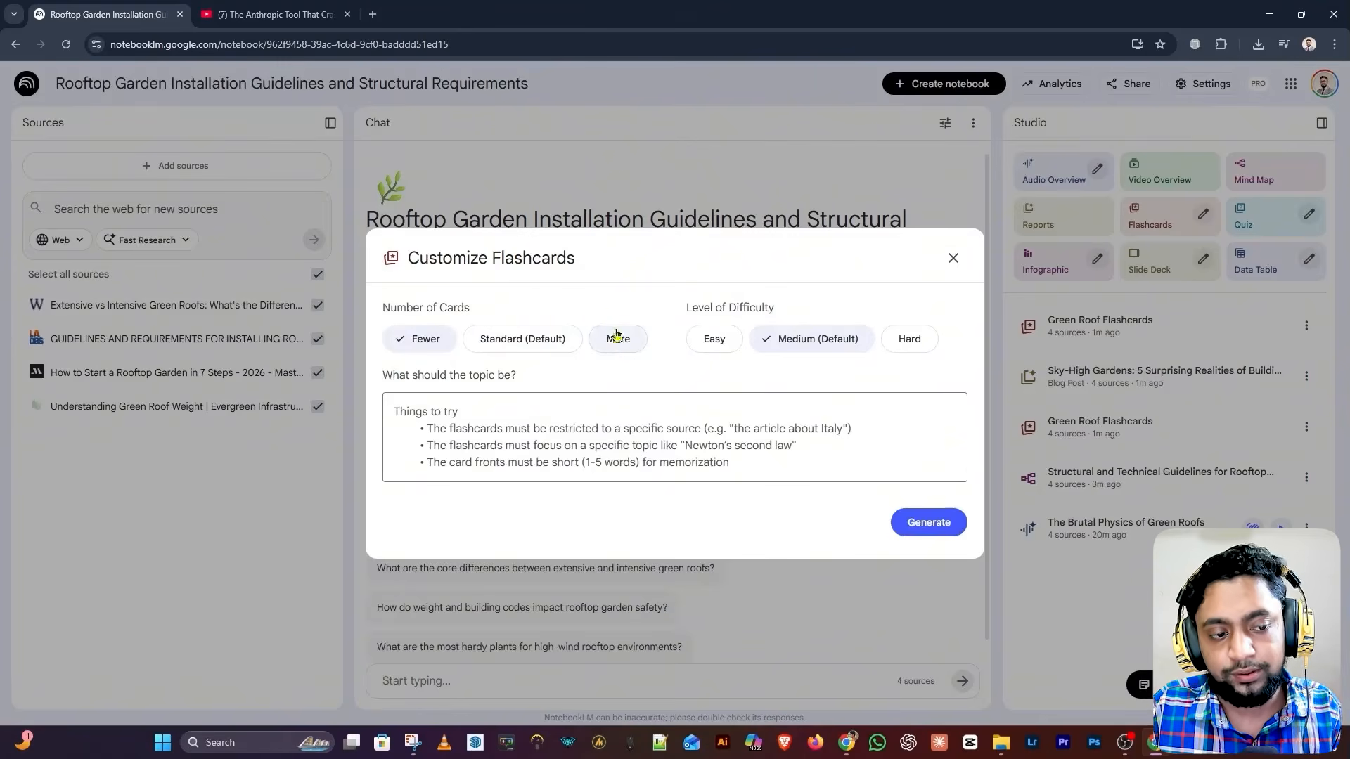
click(618, 339)
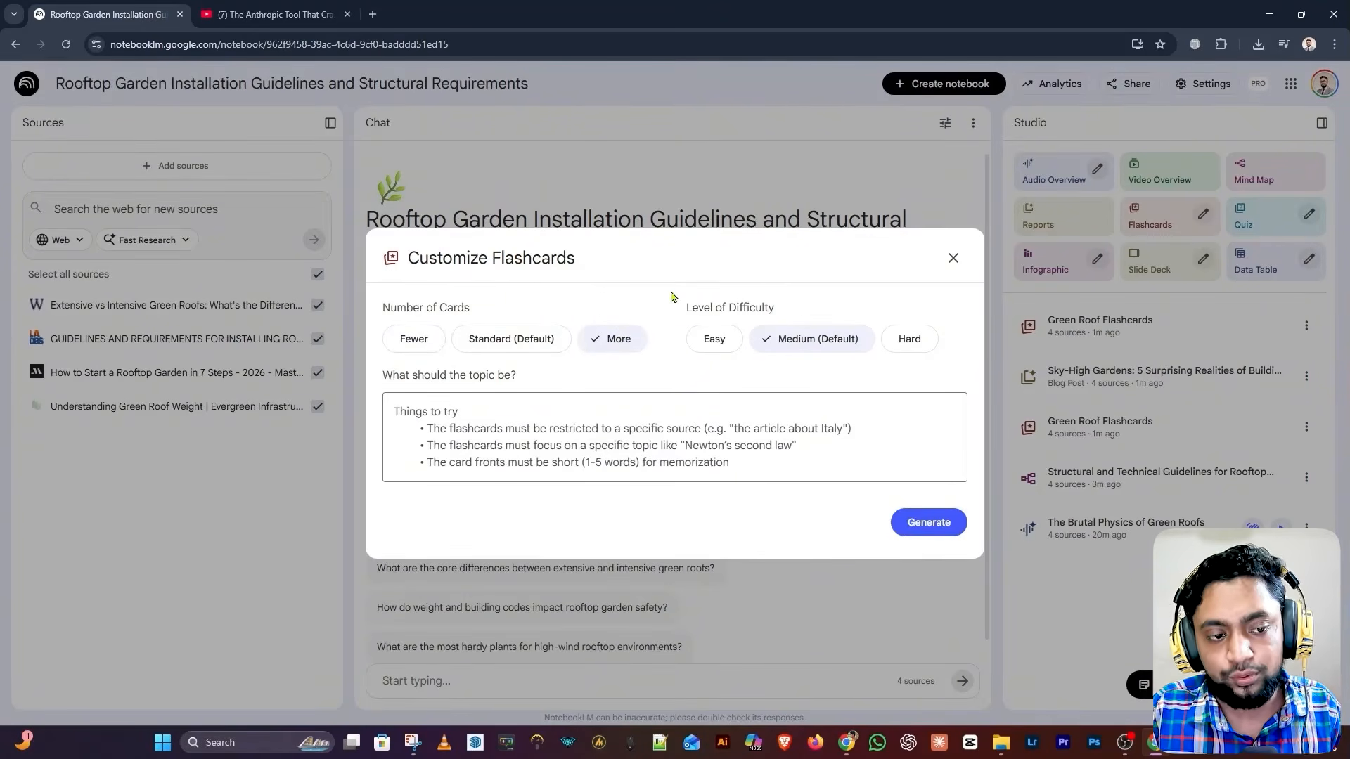
click(715, 340)
click(802, 347)
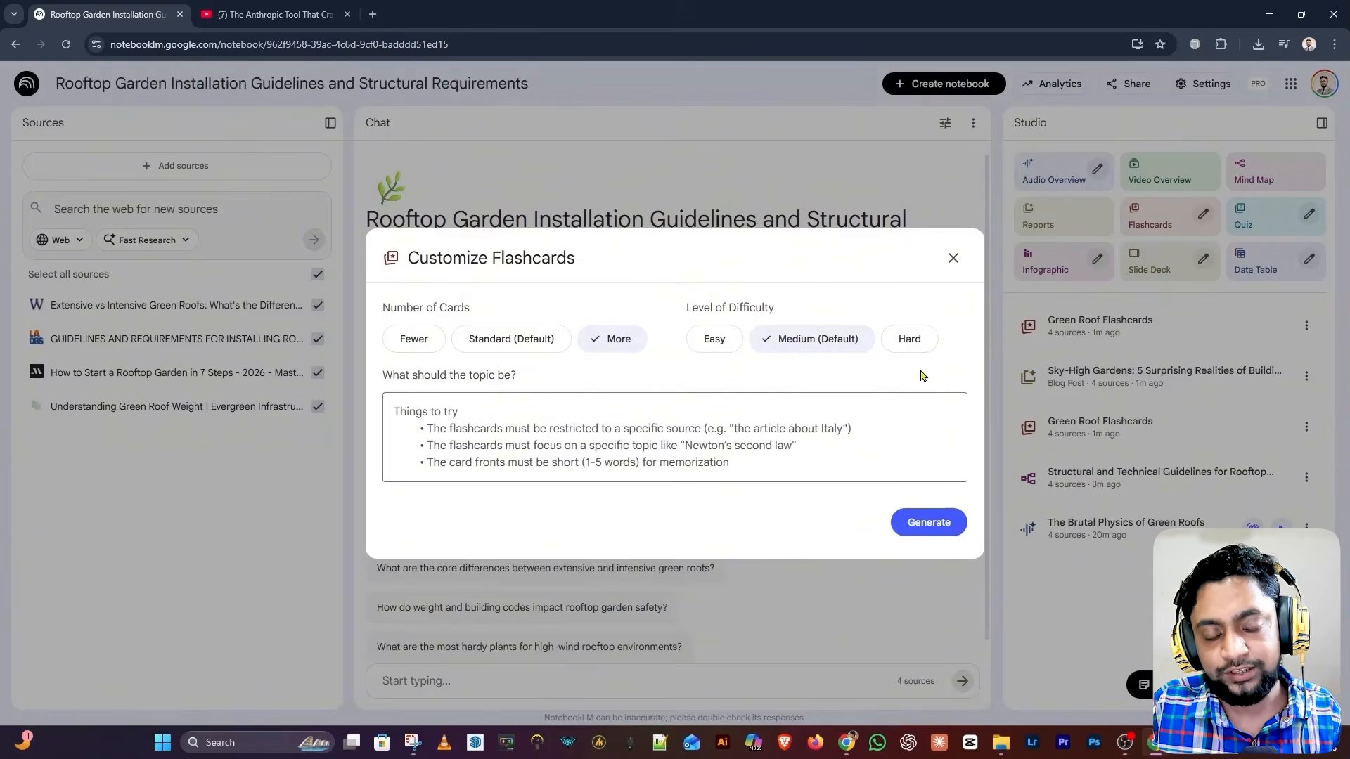
click(911, 343)
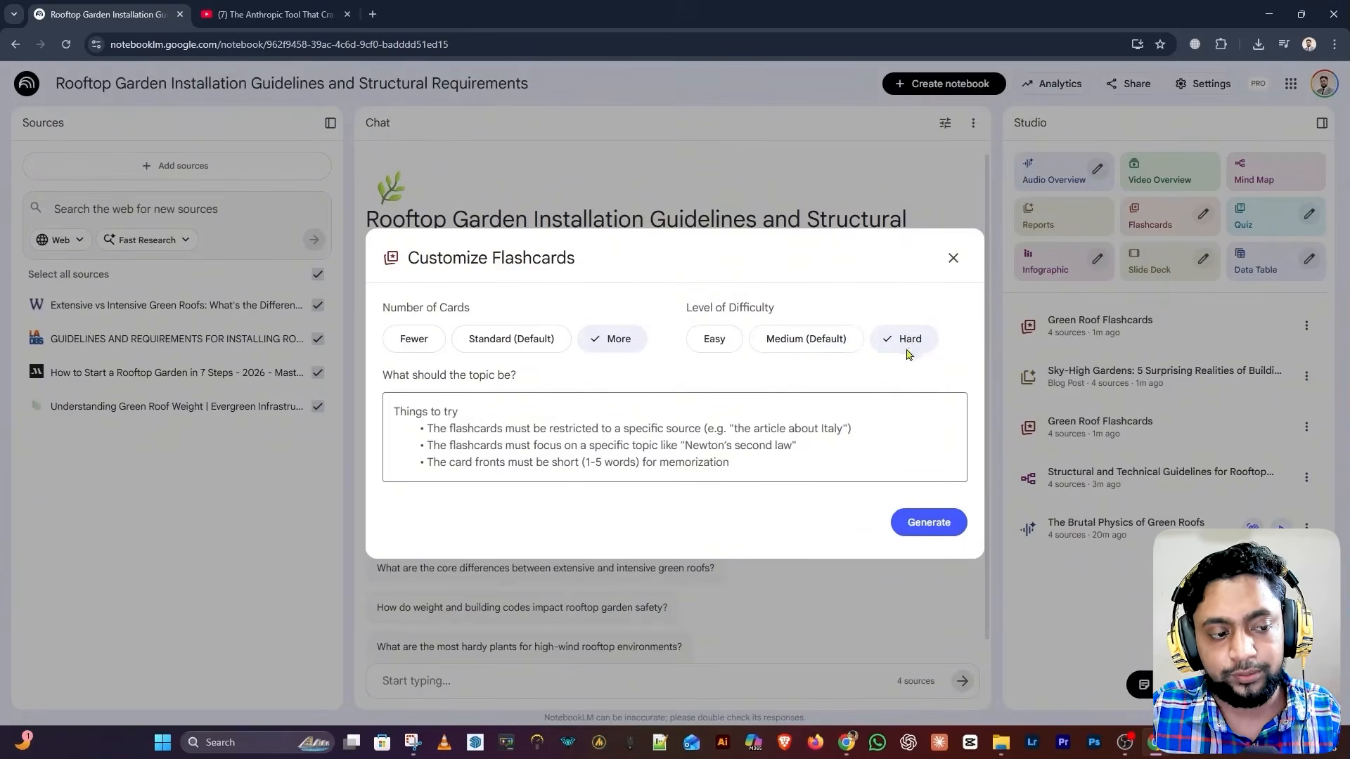
click(603, 437)
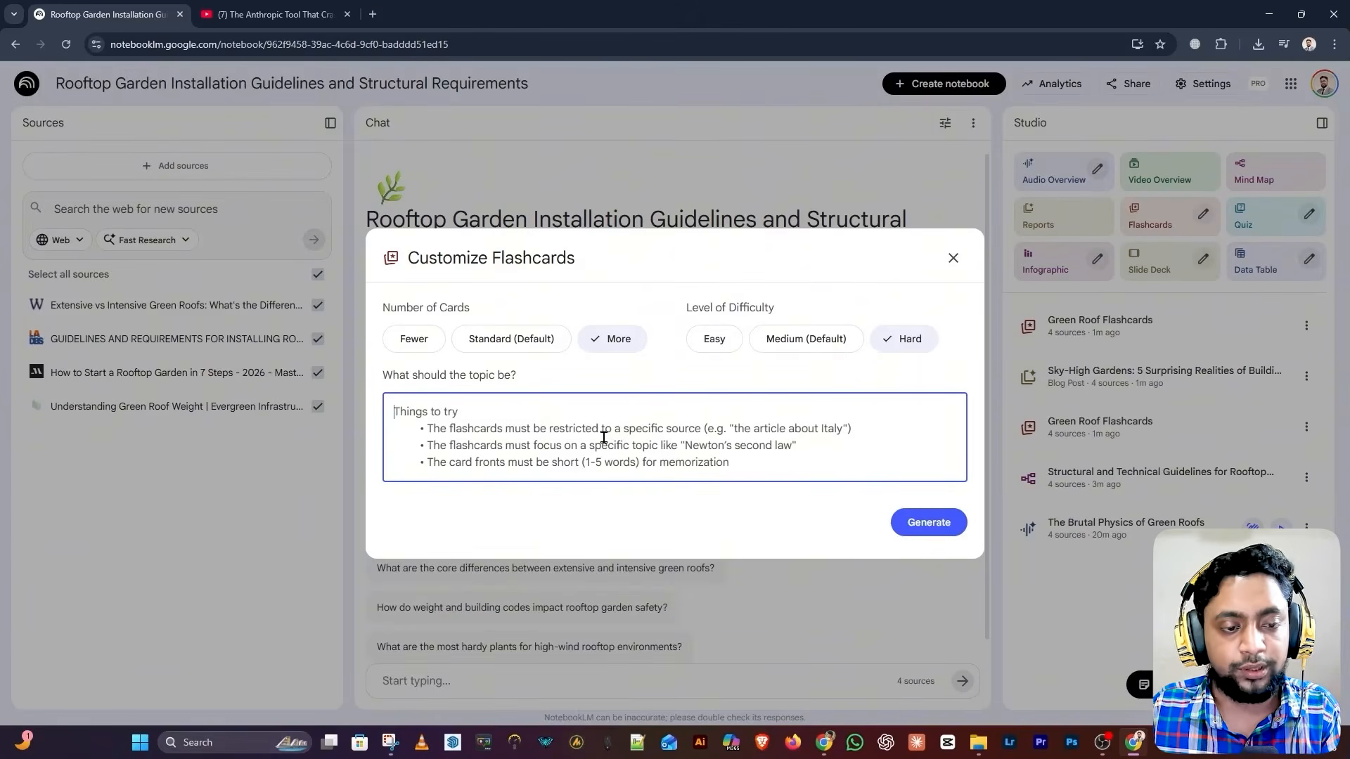
click(953, 258)
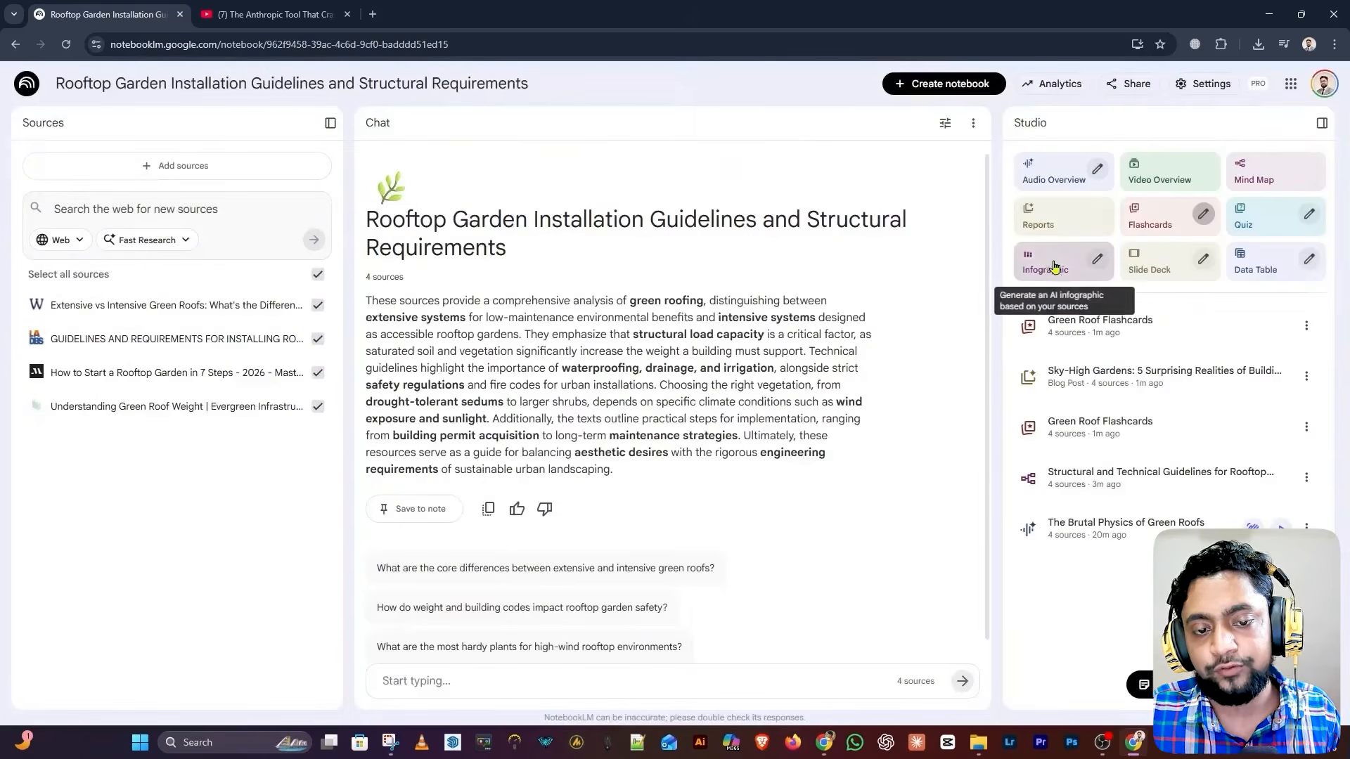
click(1057, 266)
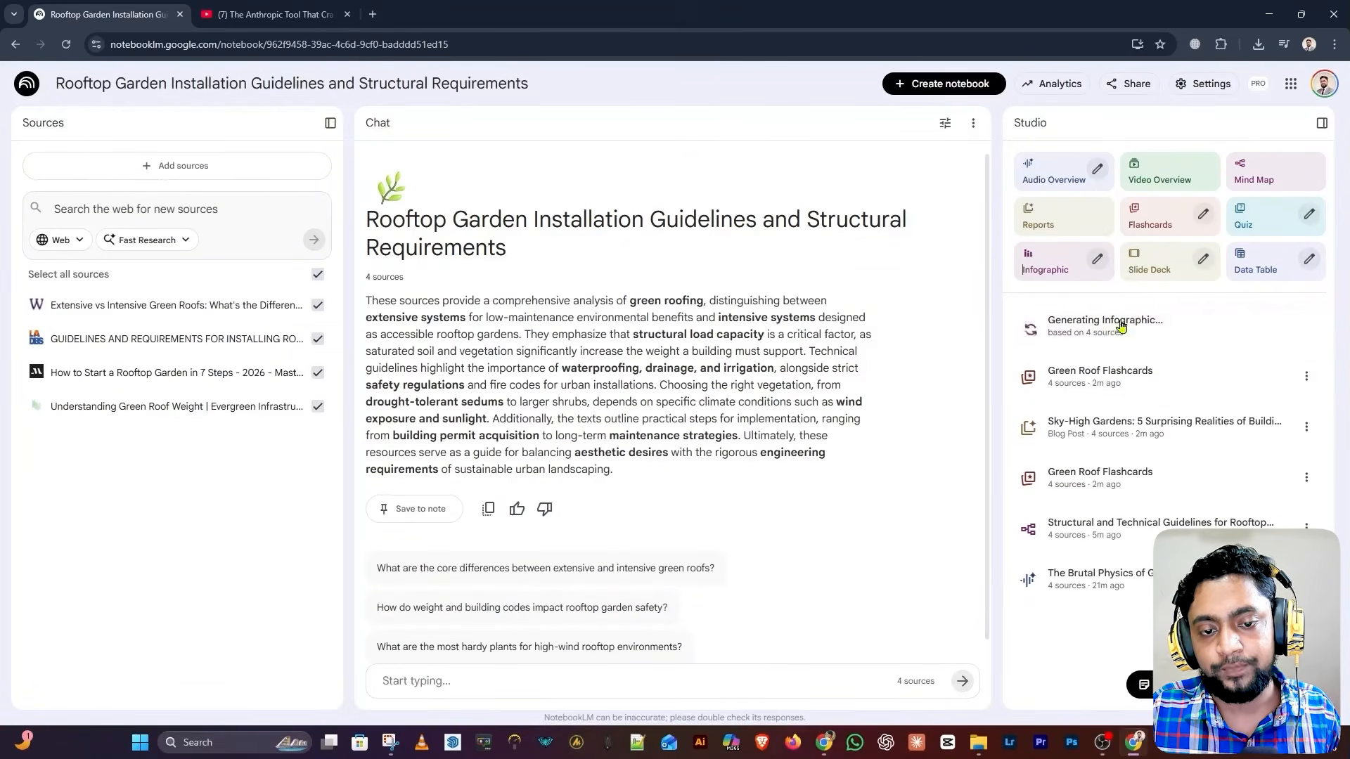
click(1097, 258)
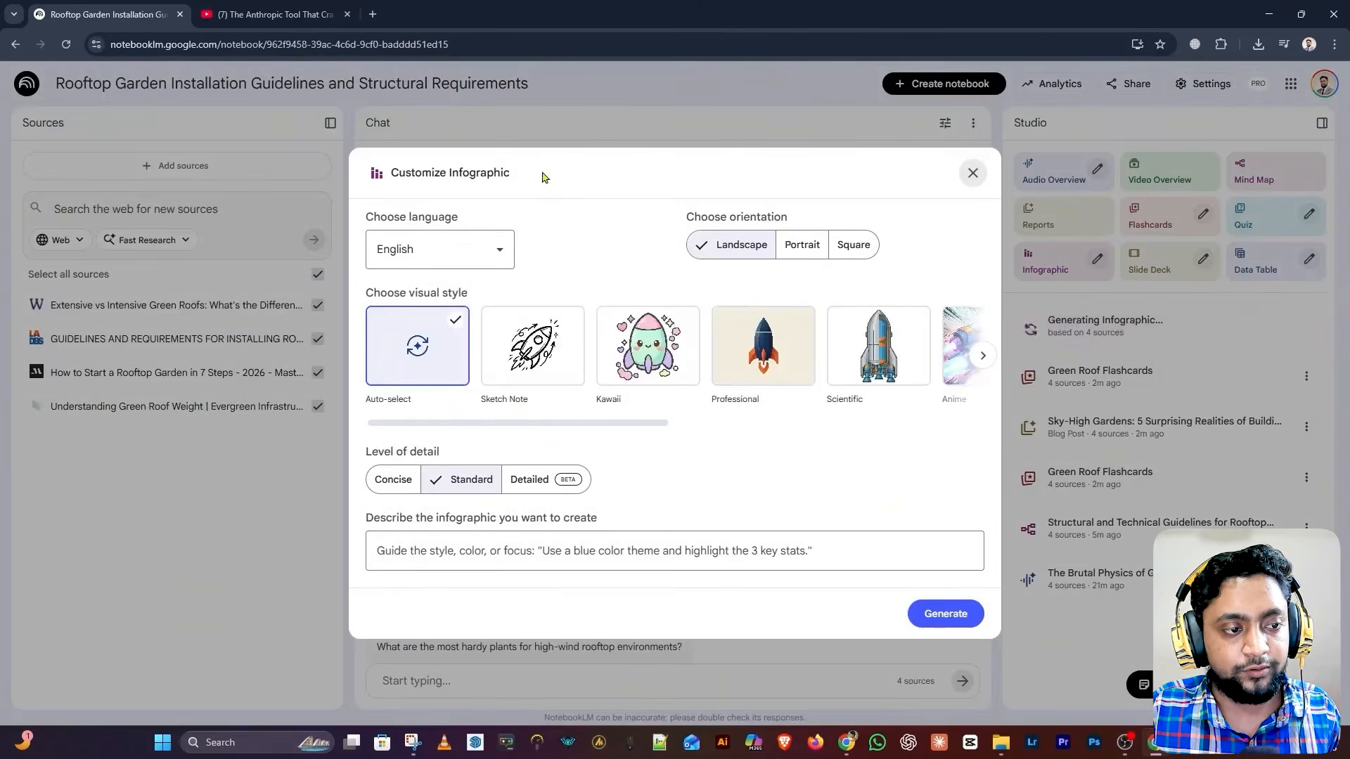
Set the infographic language to Bengali and the orientation to square
click(418, 242)
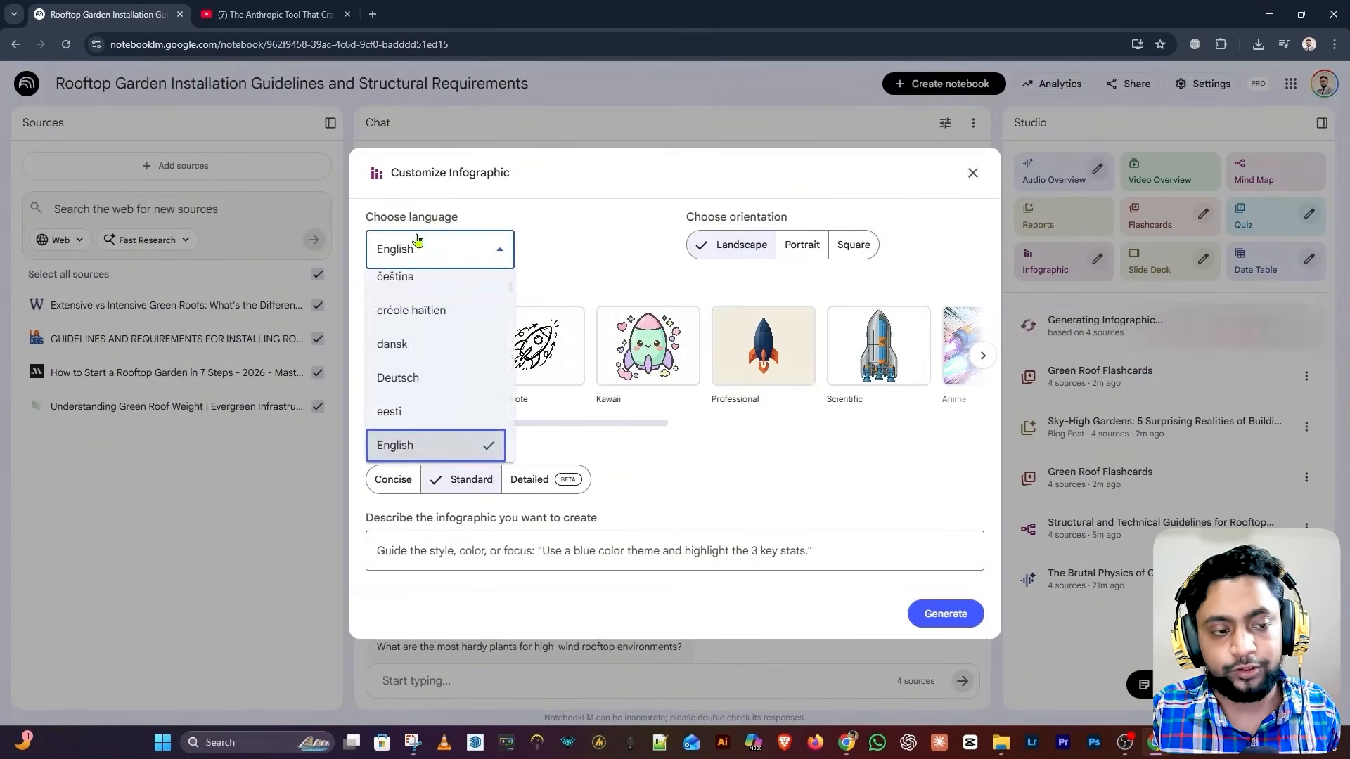
scroll(447, 413, down, 10)
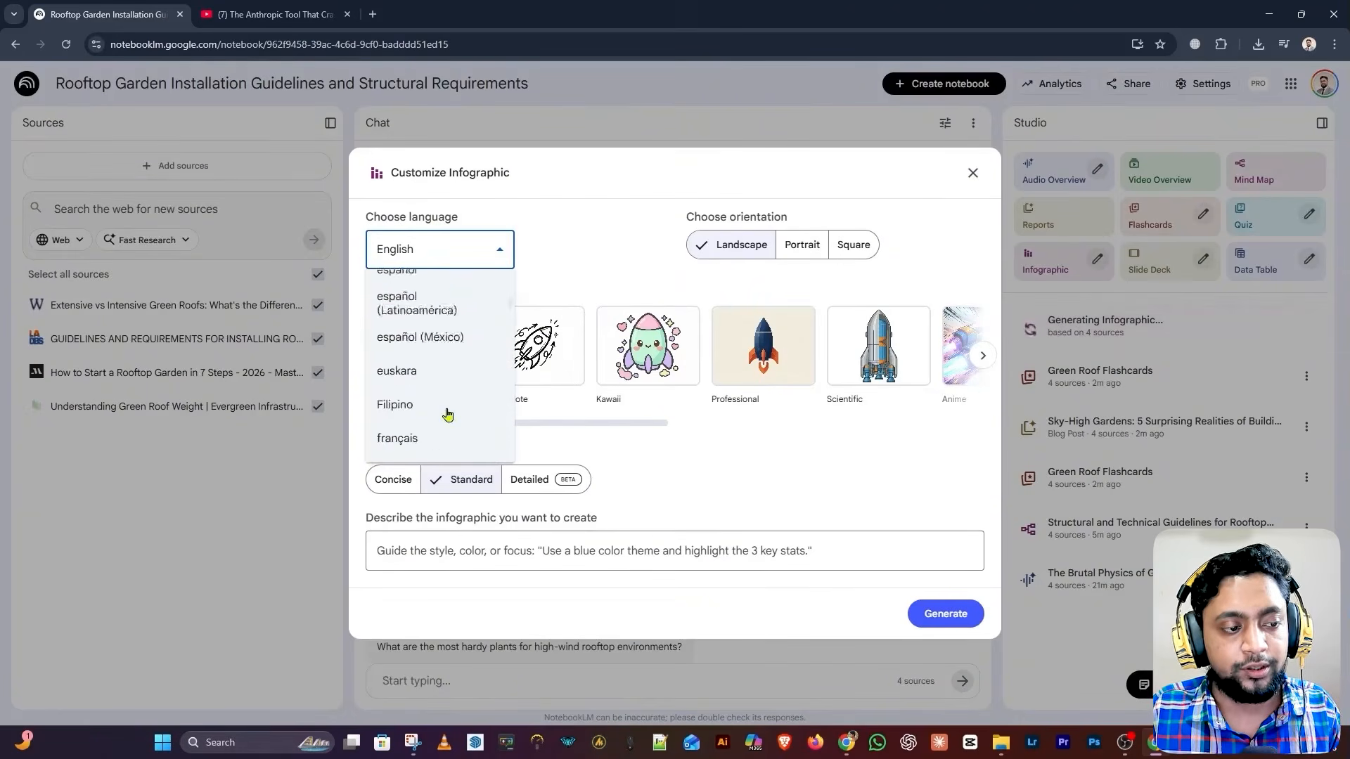
scroll(447, 413, down, 10)
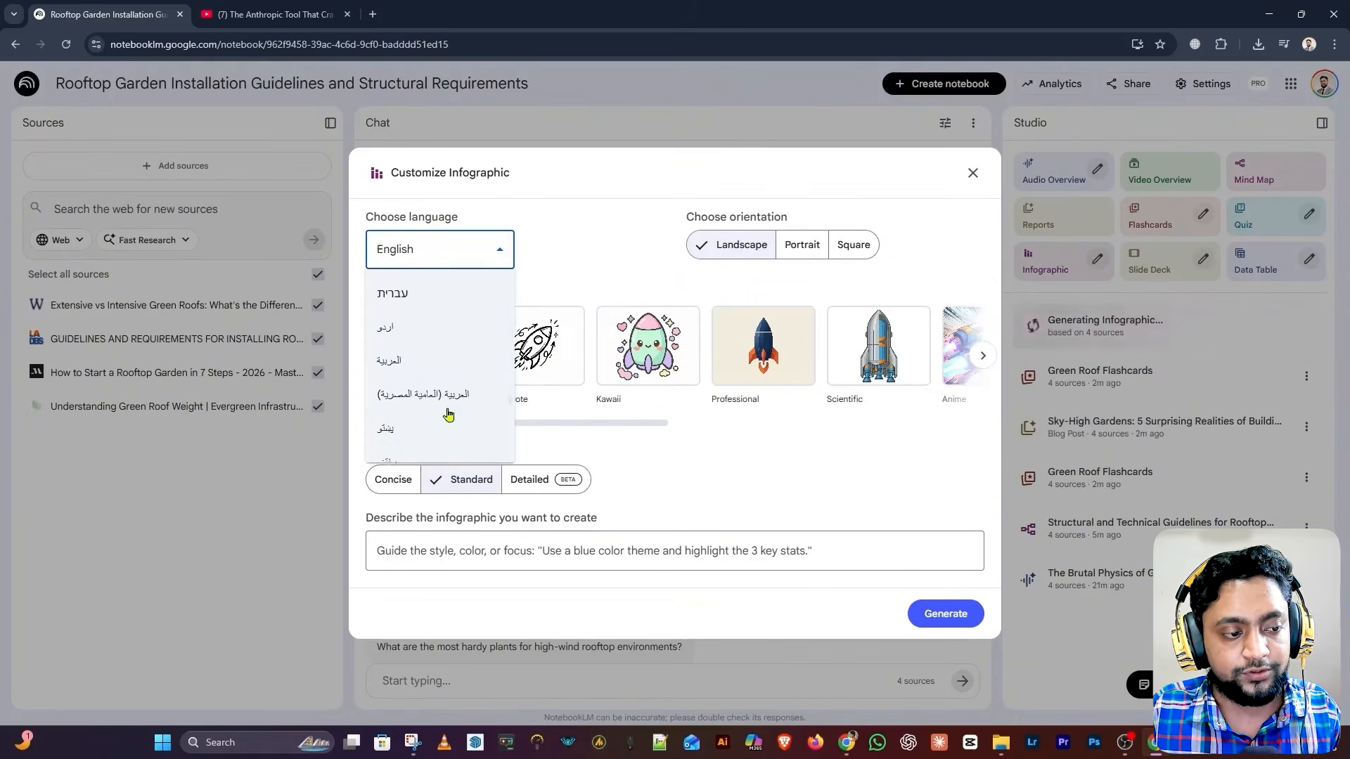
click(447, 413)
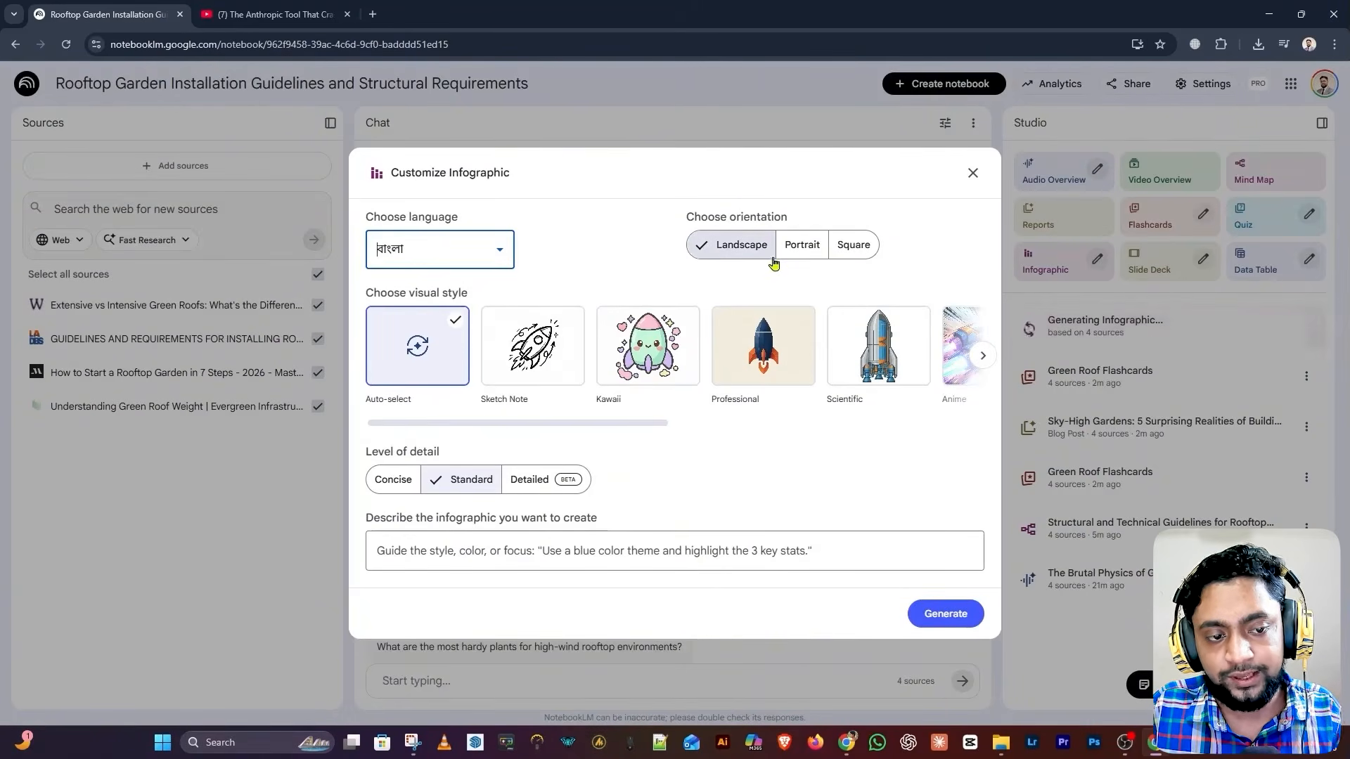
click(850, 254)
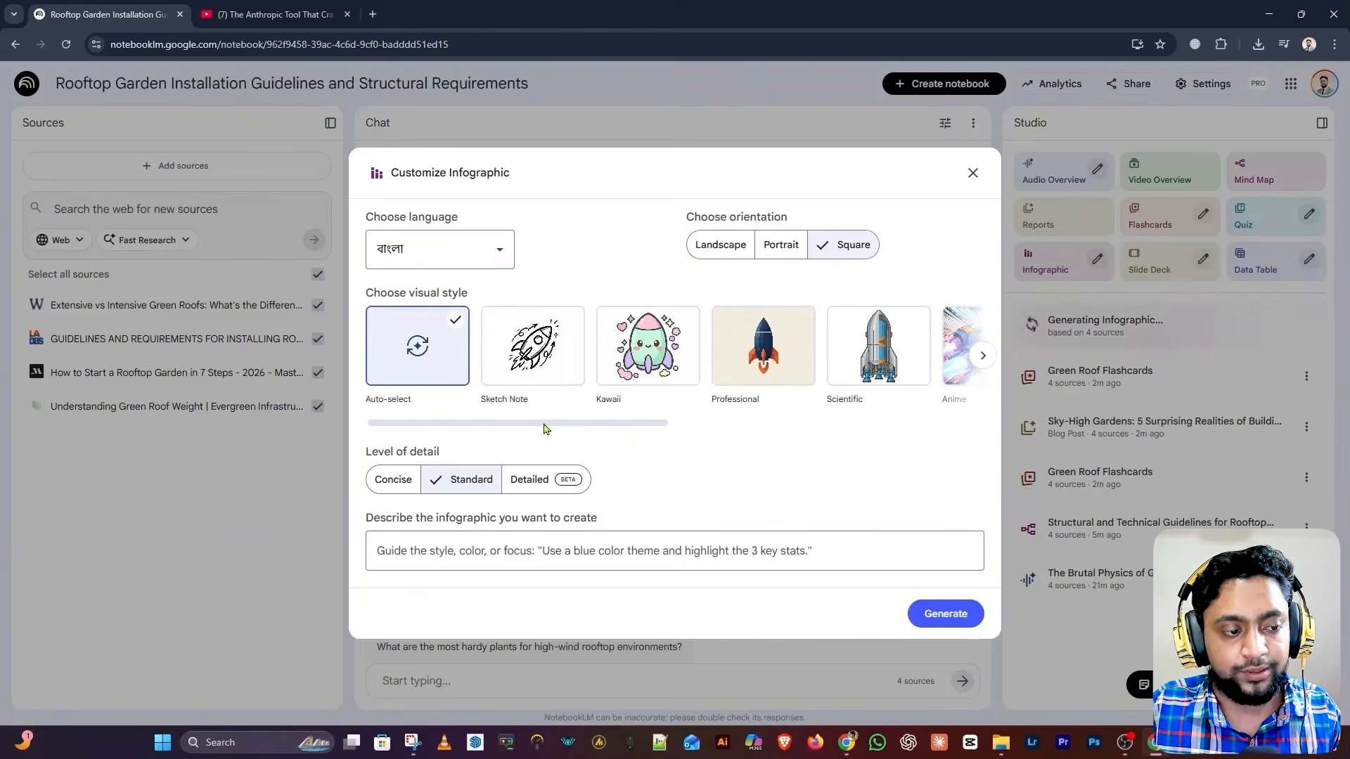
Try Sketch Note, then settle on the Kawaii style with the Detailed level
mouse_move(545, 425)
mouse_down()
mouse_move(904, 434)
mouse_move(536, 443)
mouse_up()
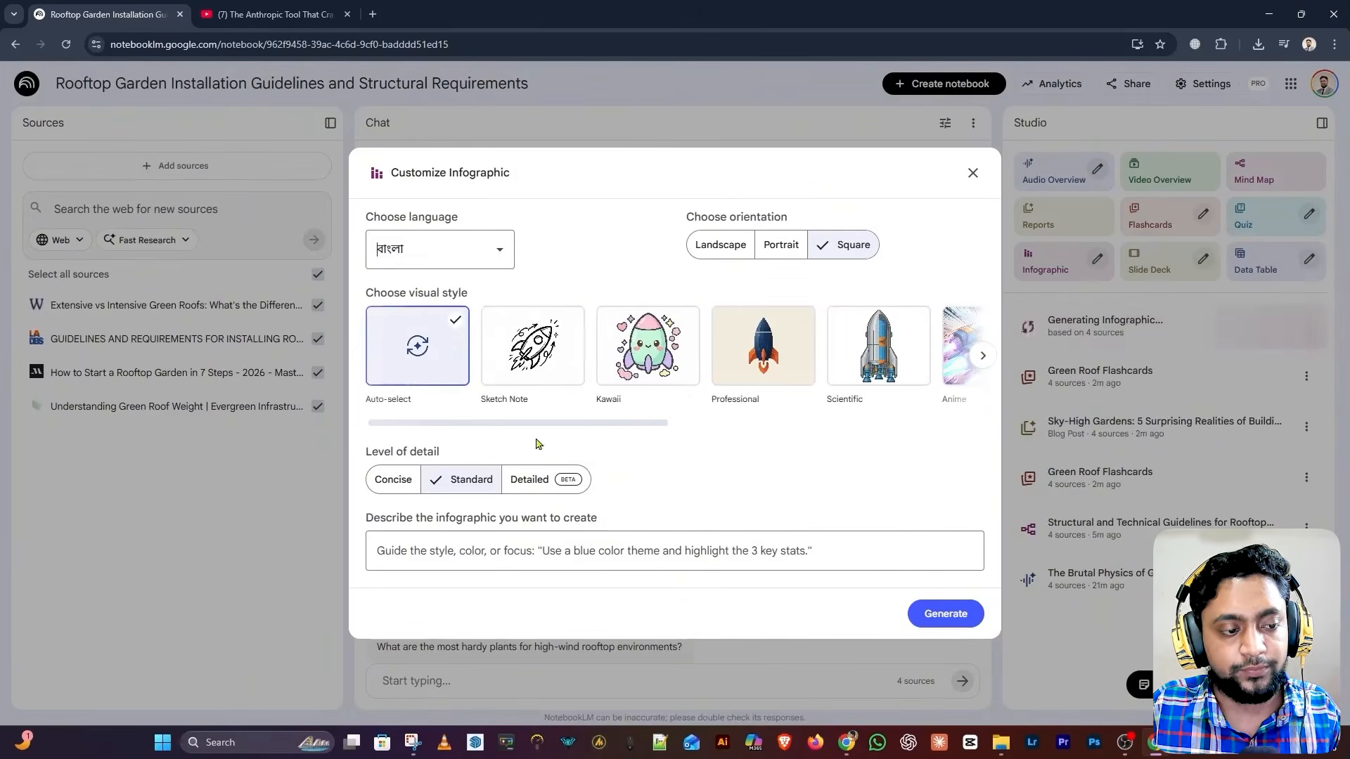
click(547, 355)
click(602, 411)
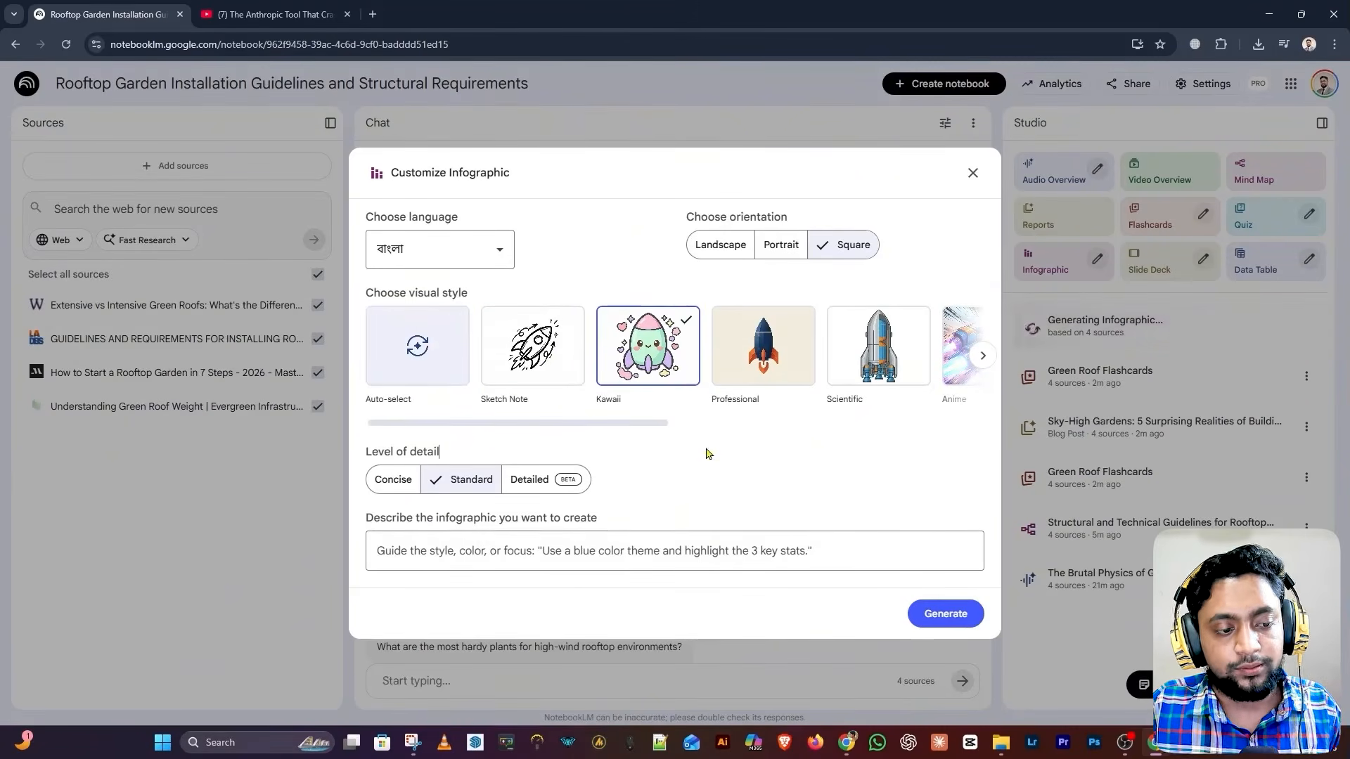
click(395, 485)
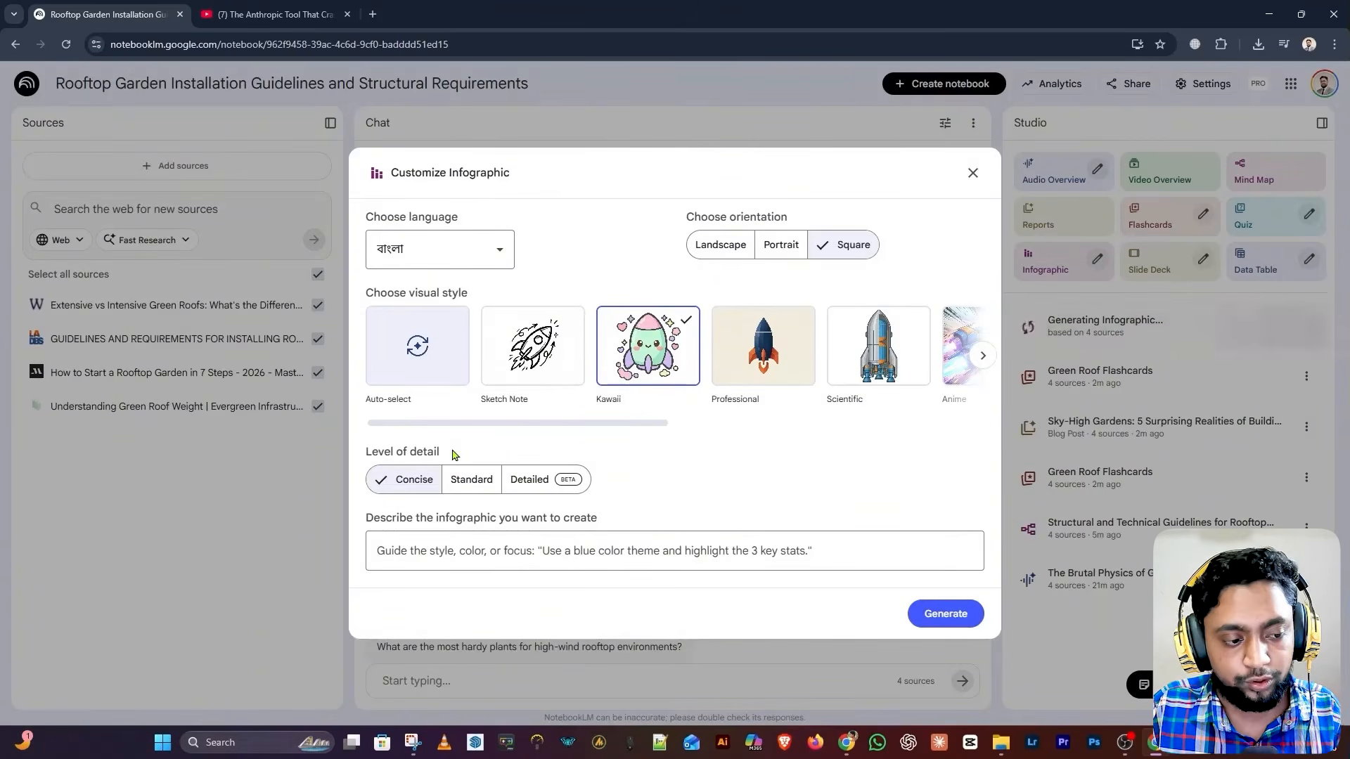
click(469, 485)
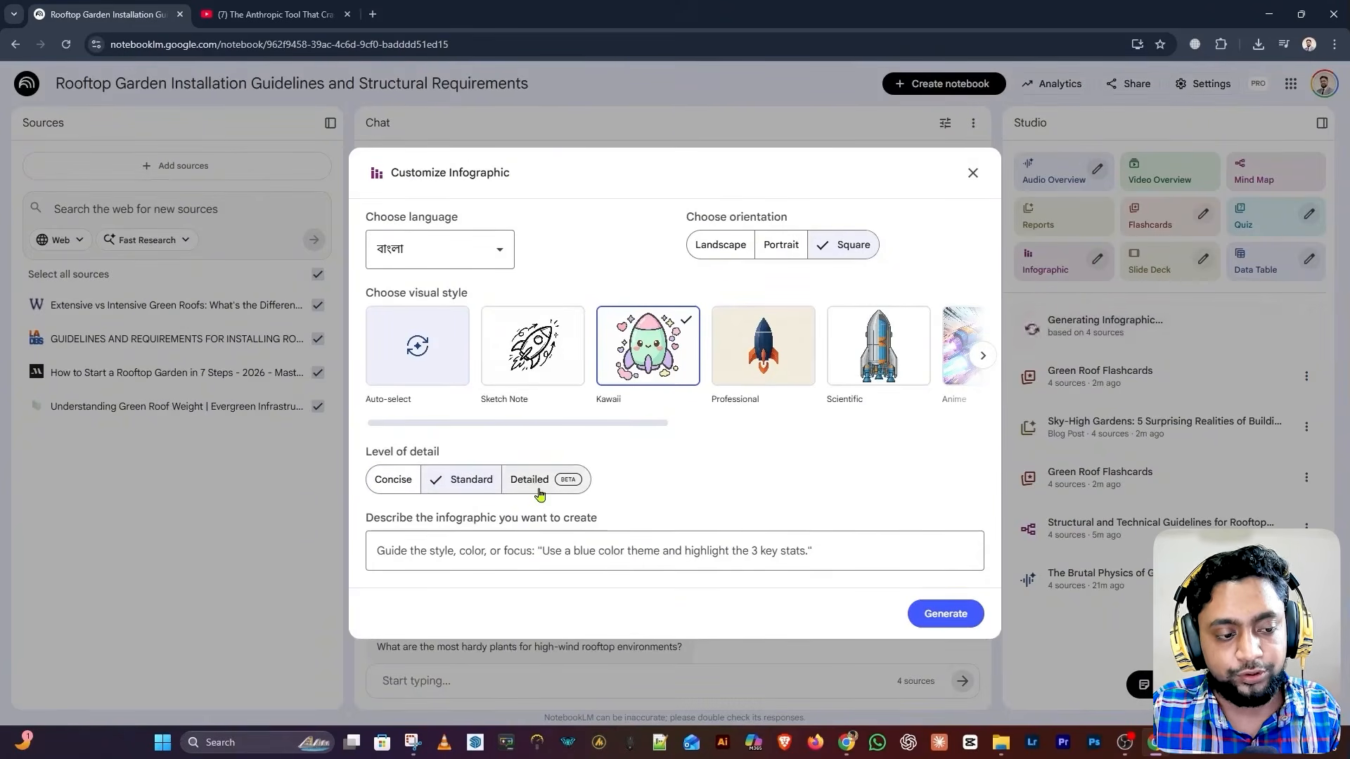
click(540, 492)
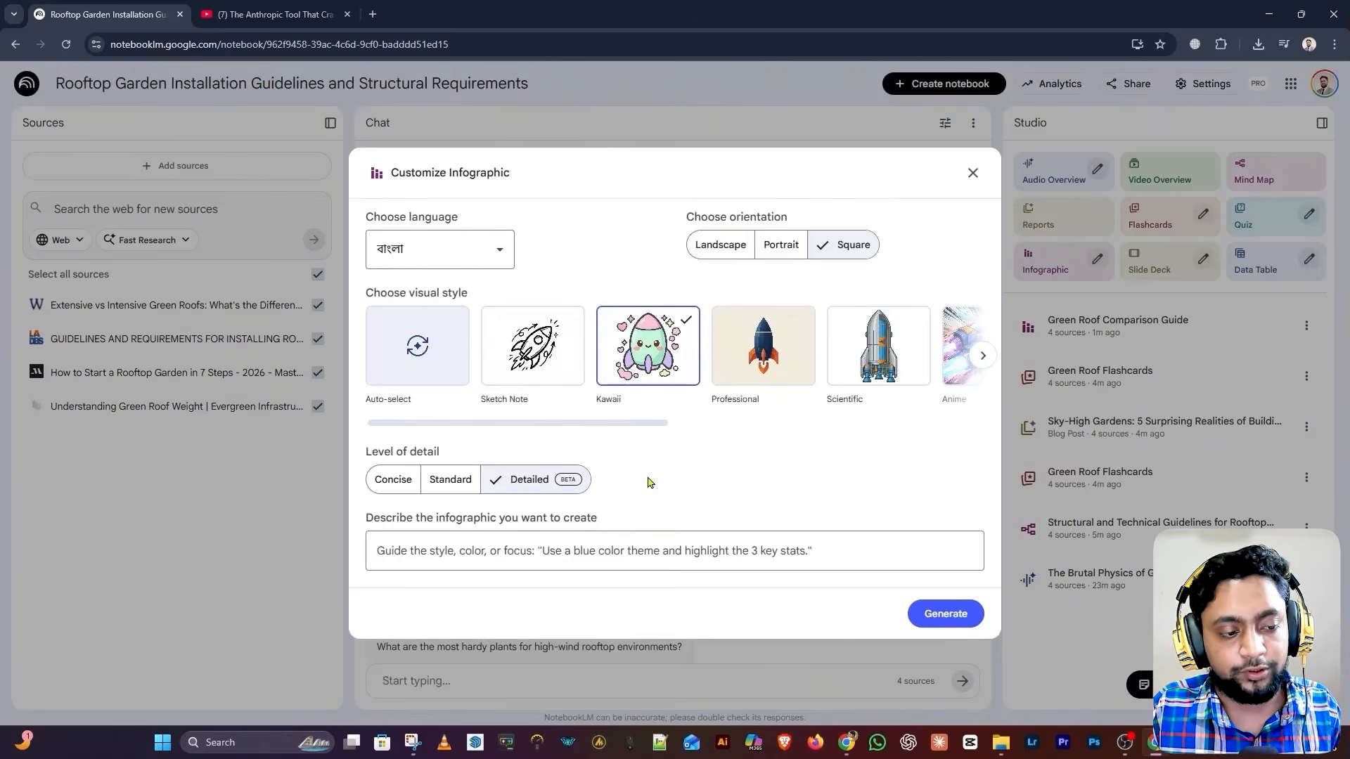
Cancel the customization without generating and open the Green Roof Comparison Guide infographic
click(569, 549)
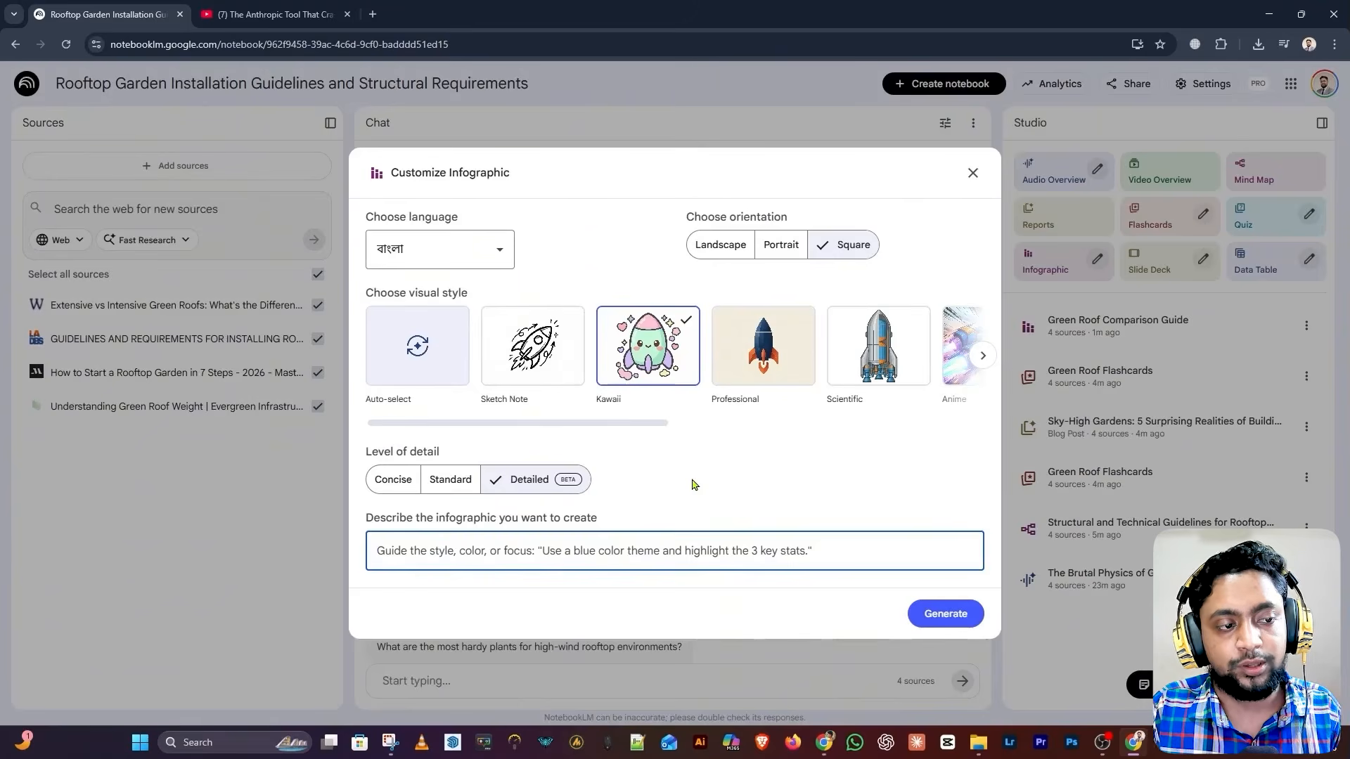
key(Escape)
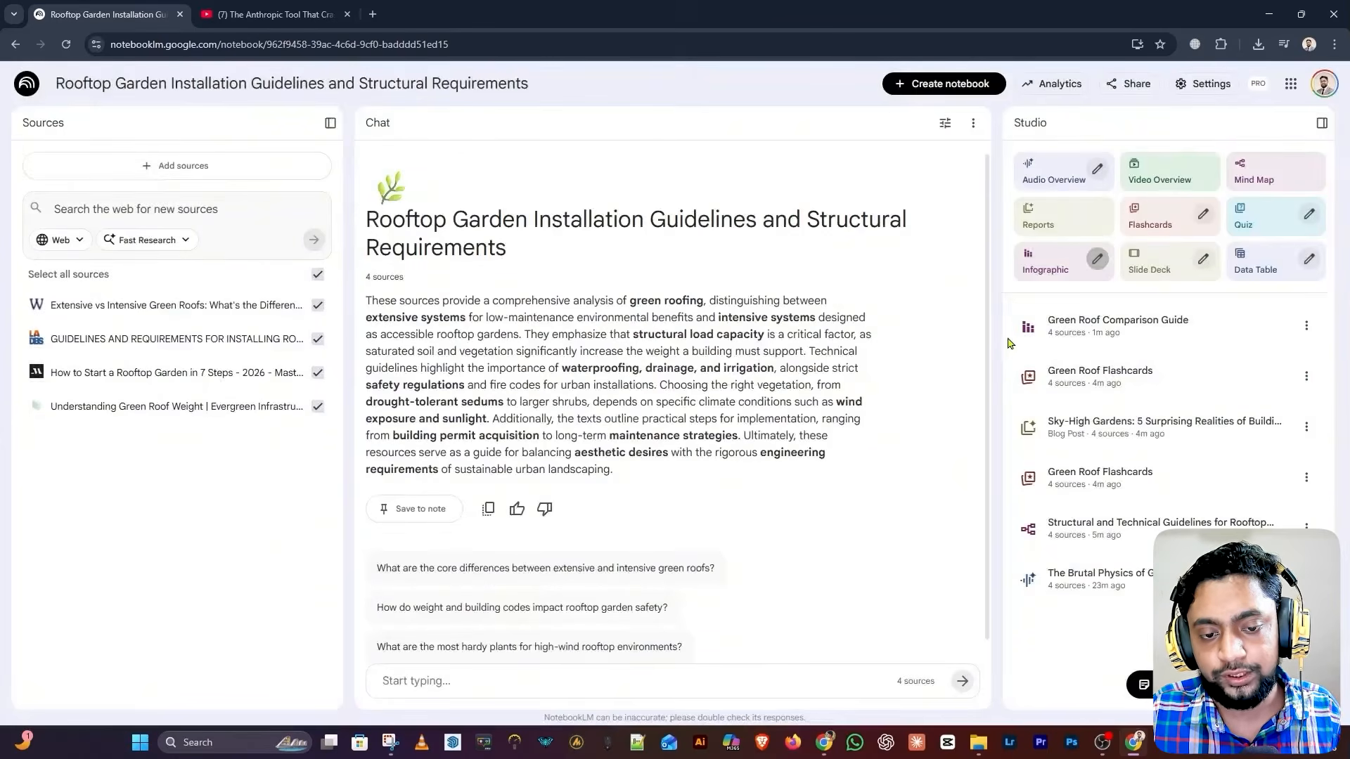
click(1102, 338)
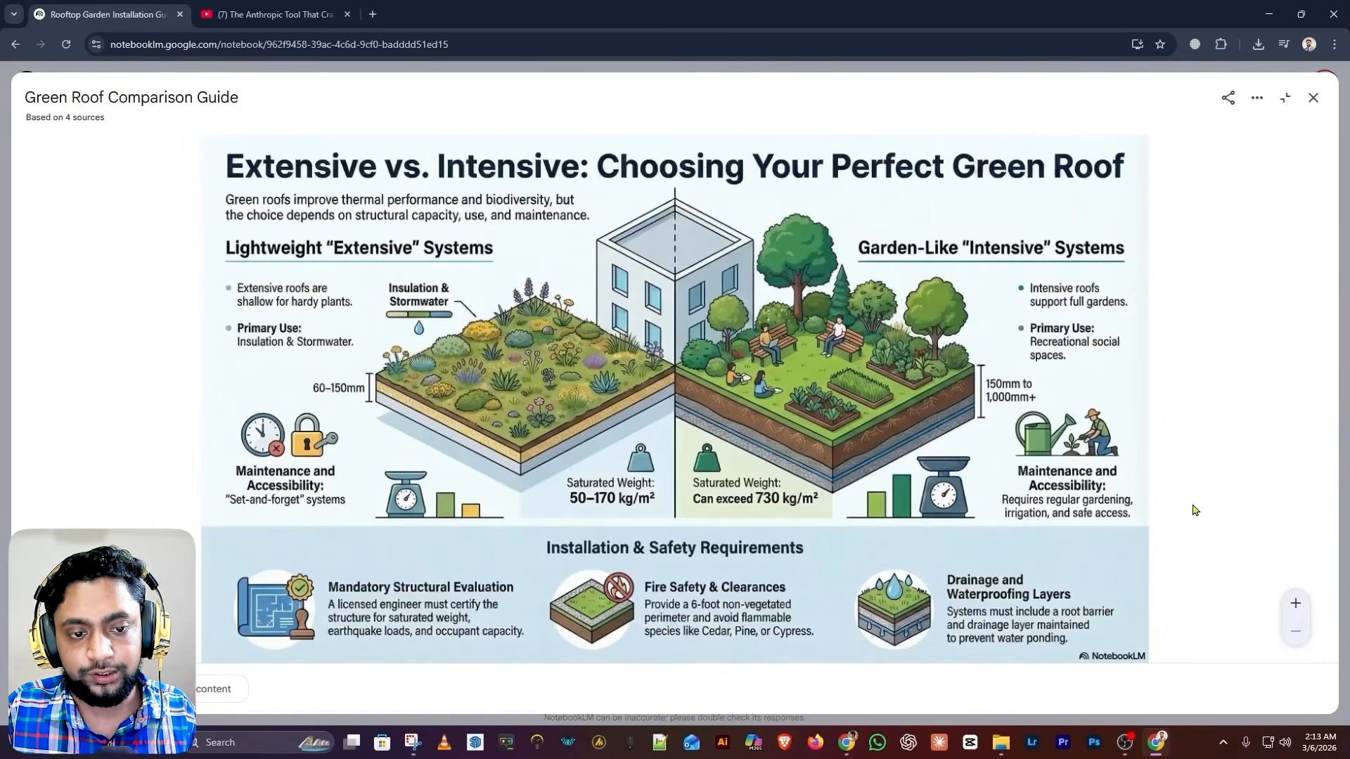
Zoom into the roof illustrations, back out, and glance at the Share options
click(1295, 606)
click(1296, 606)
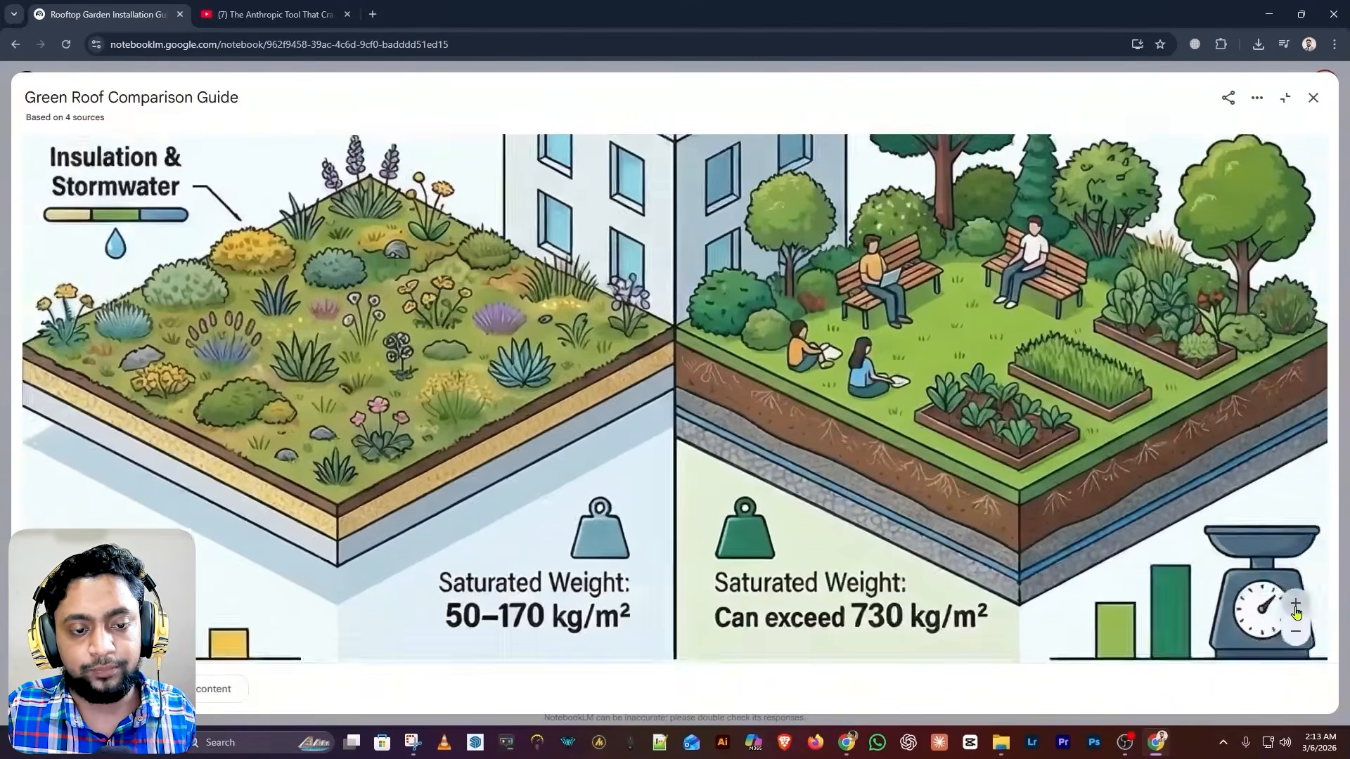
click(1295, 634)
click(1296, 634)
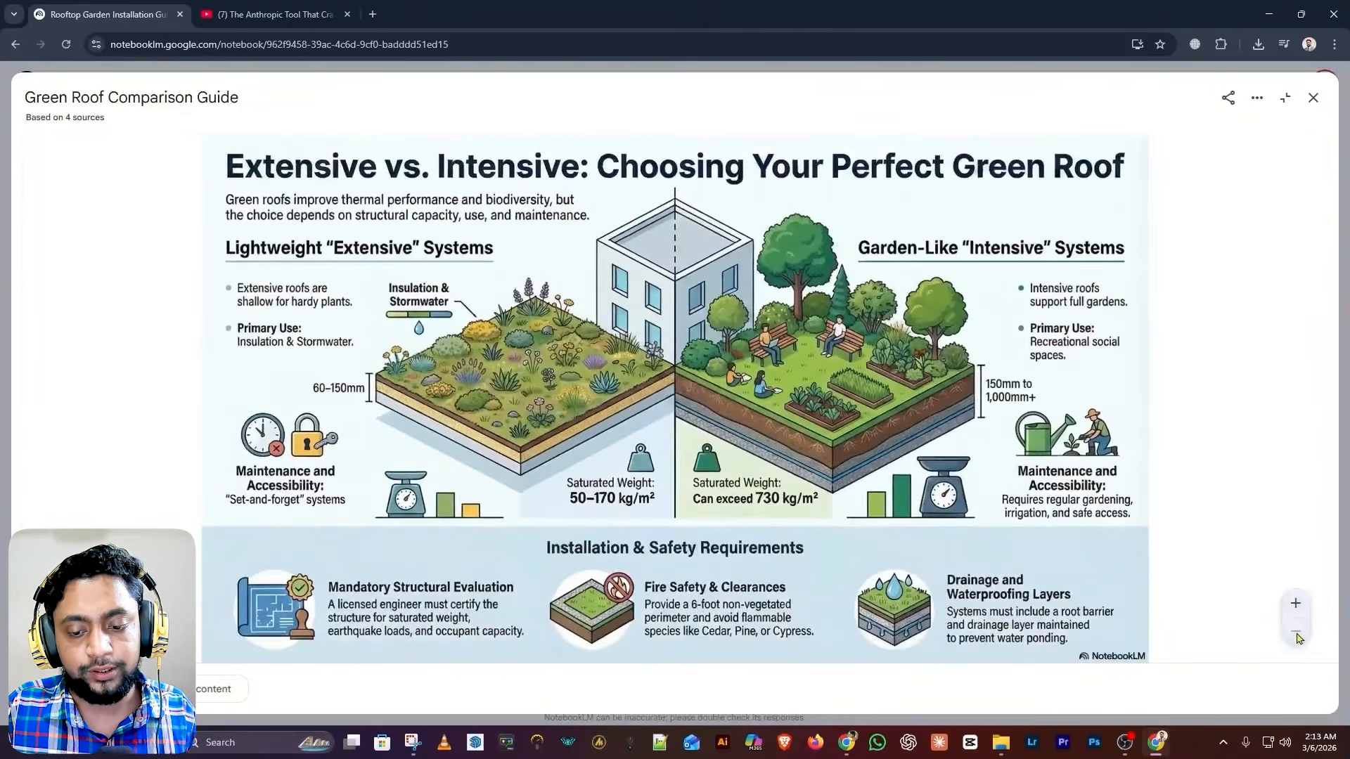
click(1230, 100)
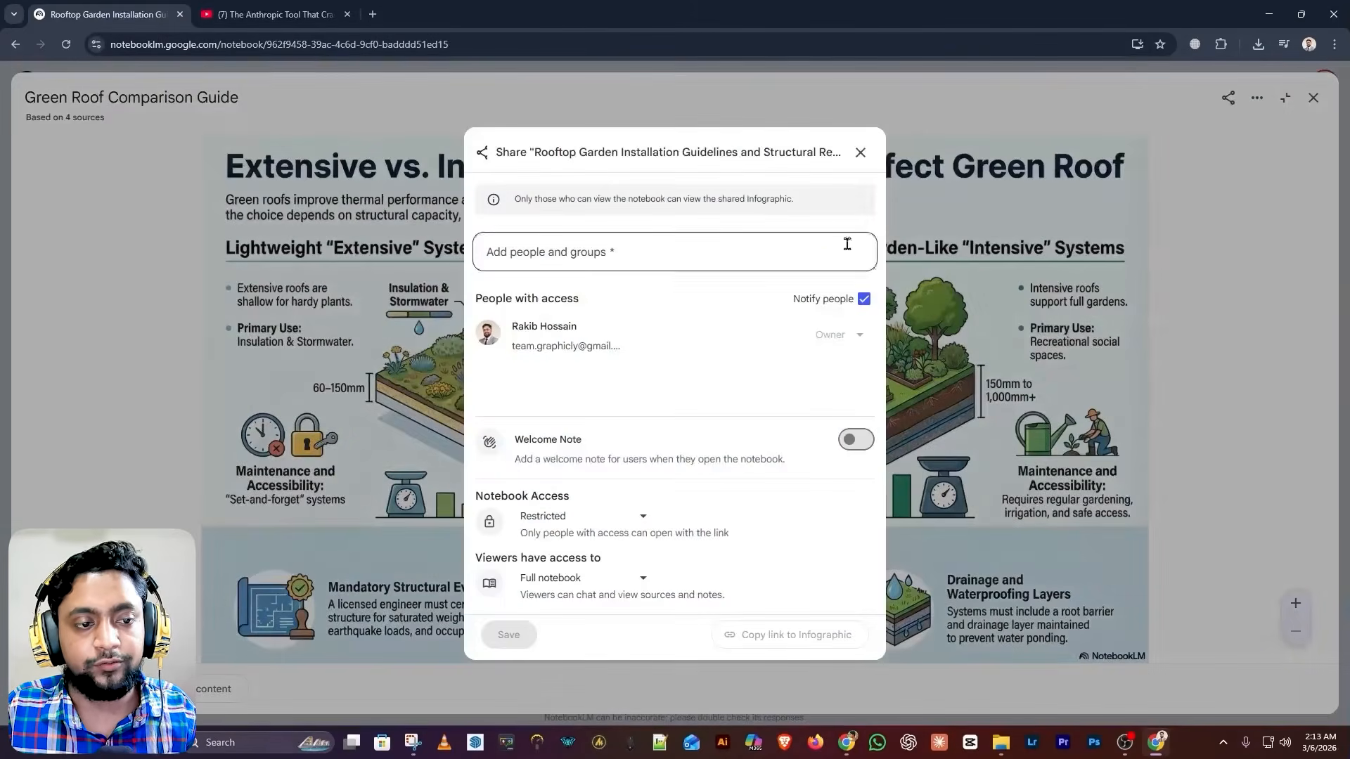
click(860, 153)
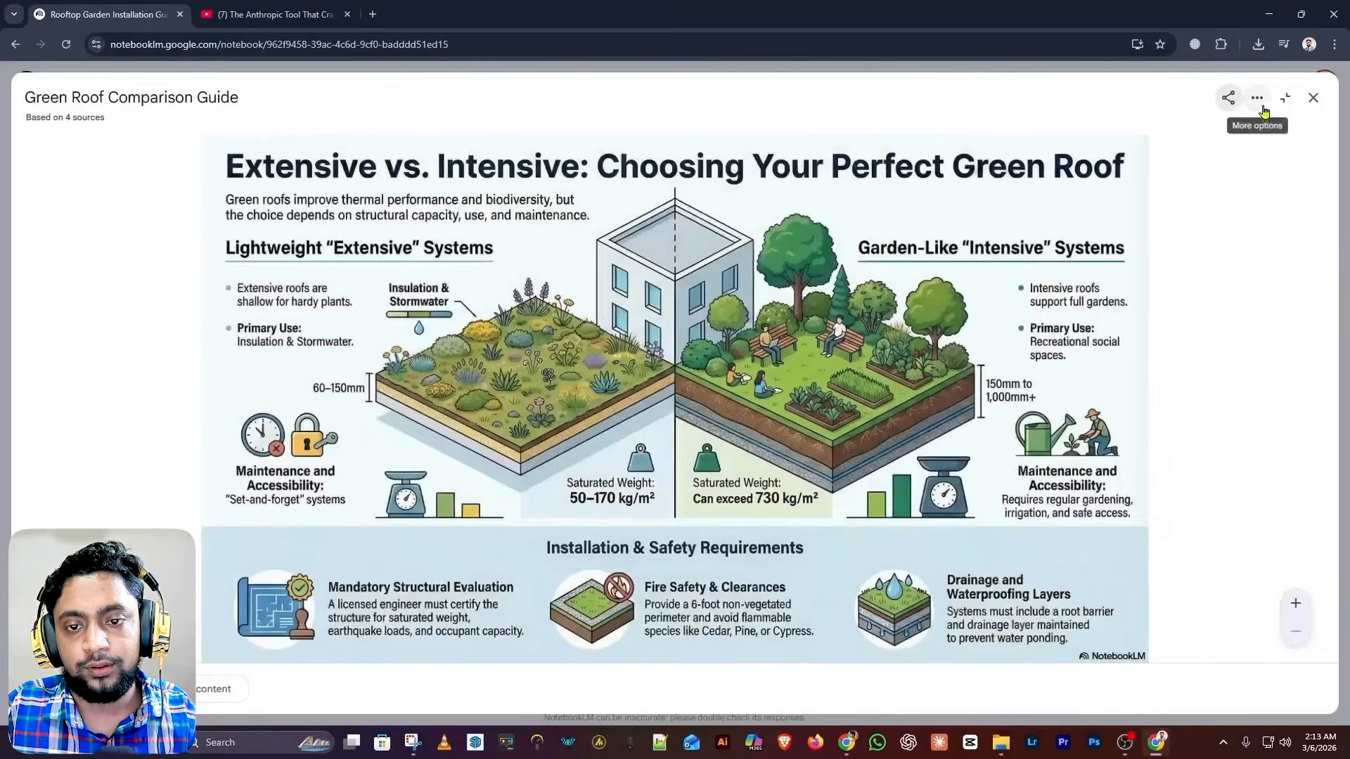
Download the infographic image via More options and close the viewer
click(1257, 98)
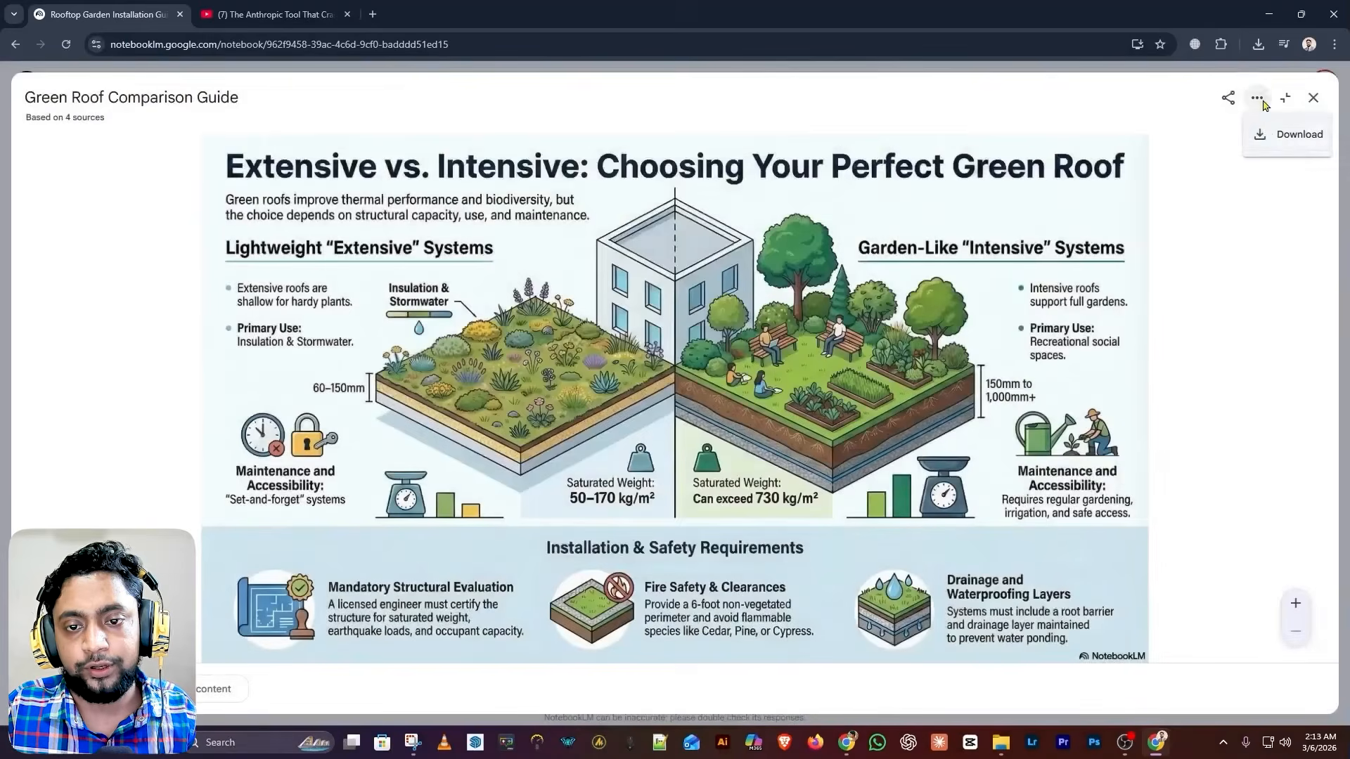
click(1292, 144)
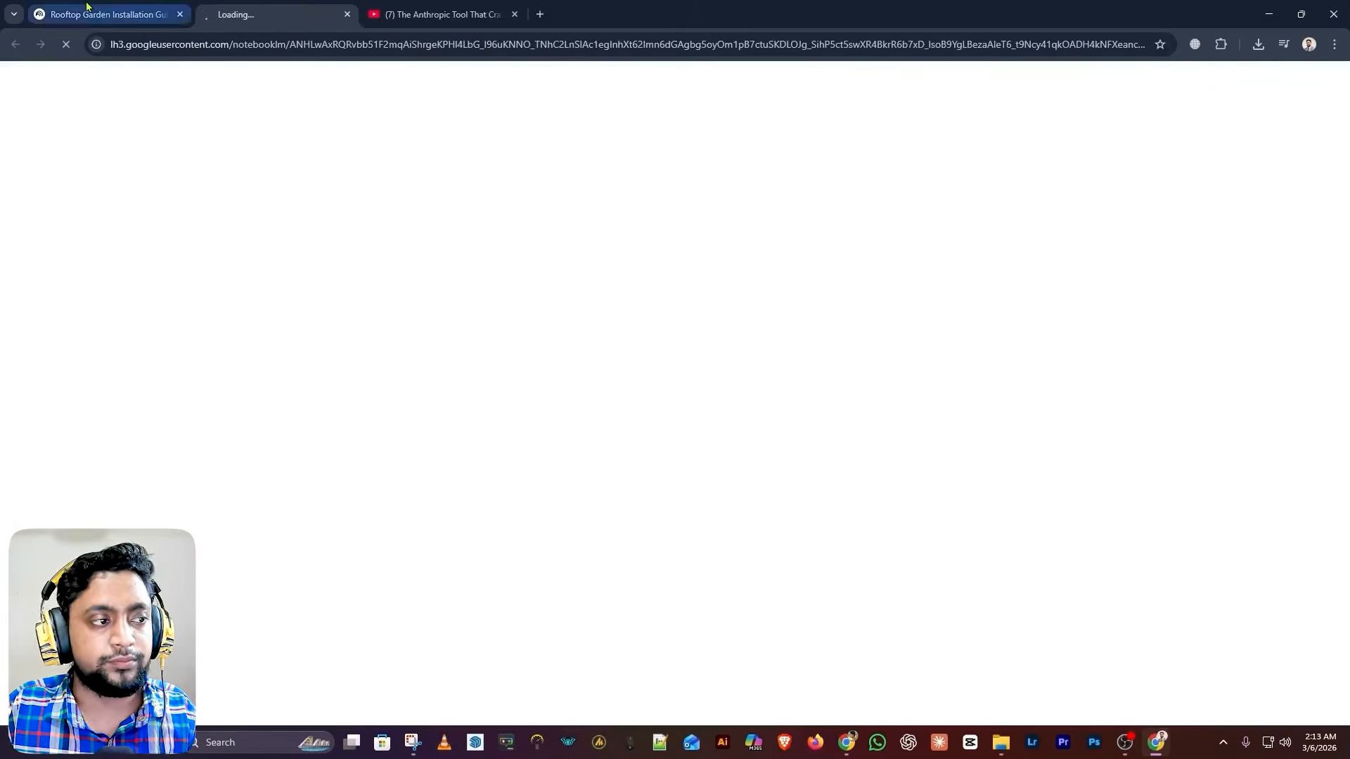
click(87, 7)
click(1314, 97)
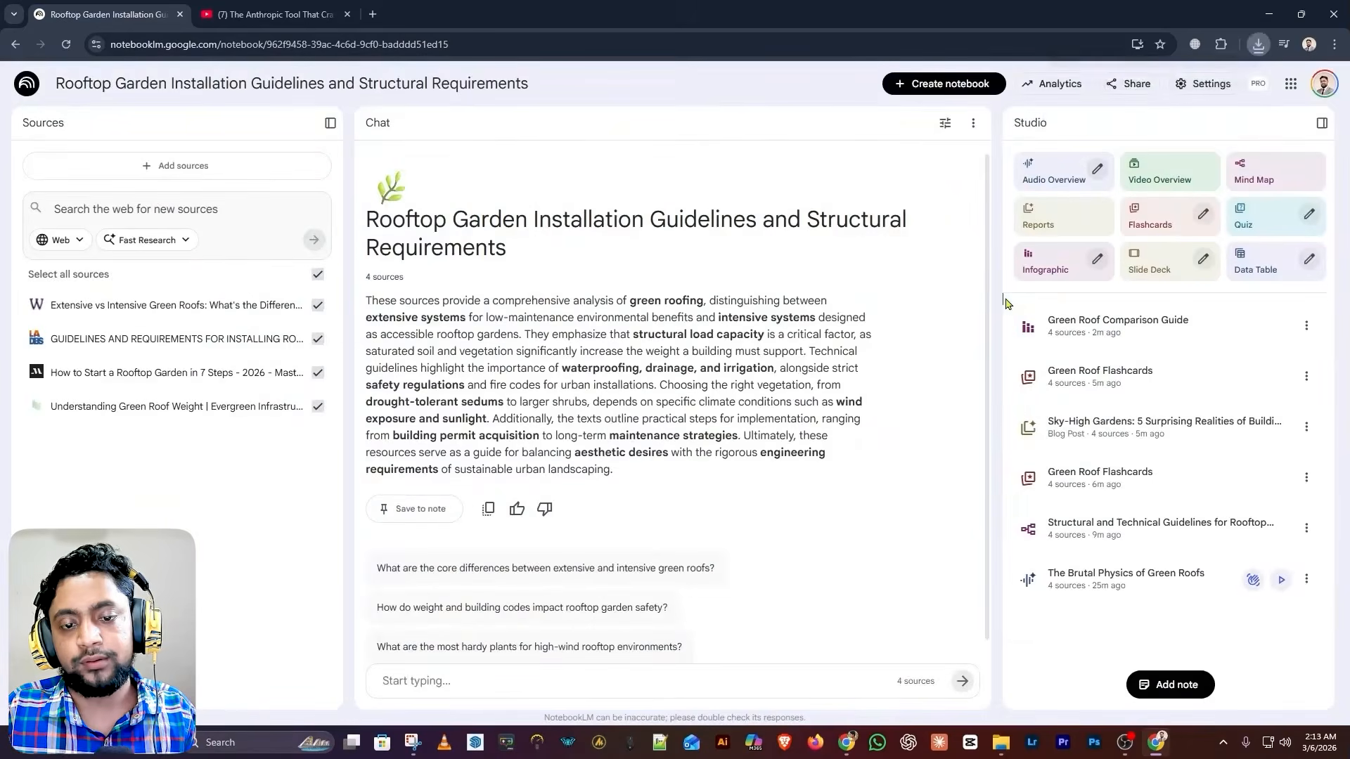
Start a slide deck from the sources and set its language to বাংলা
click(1174, 268)
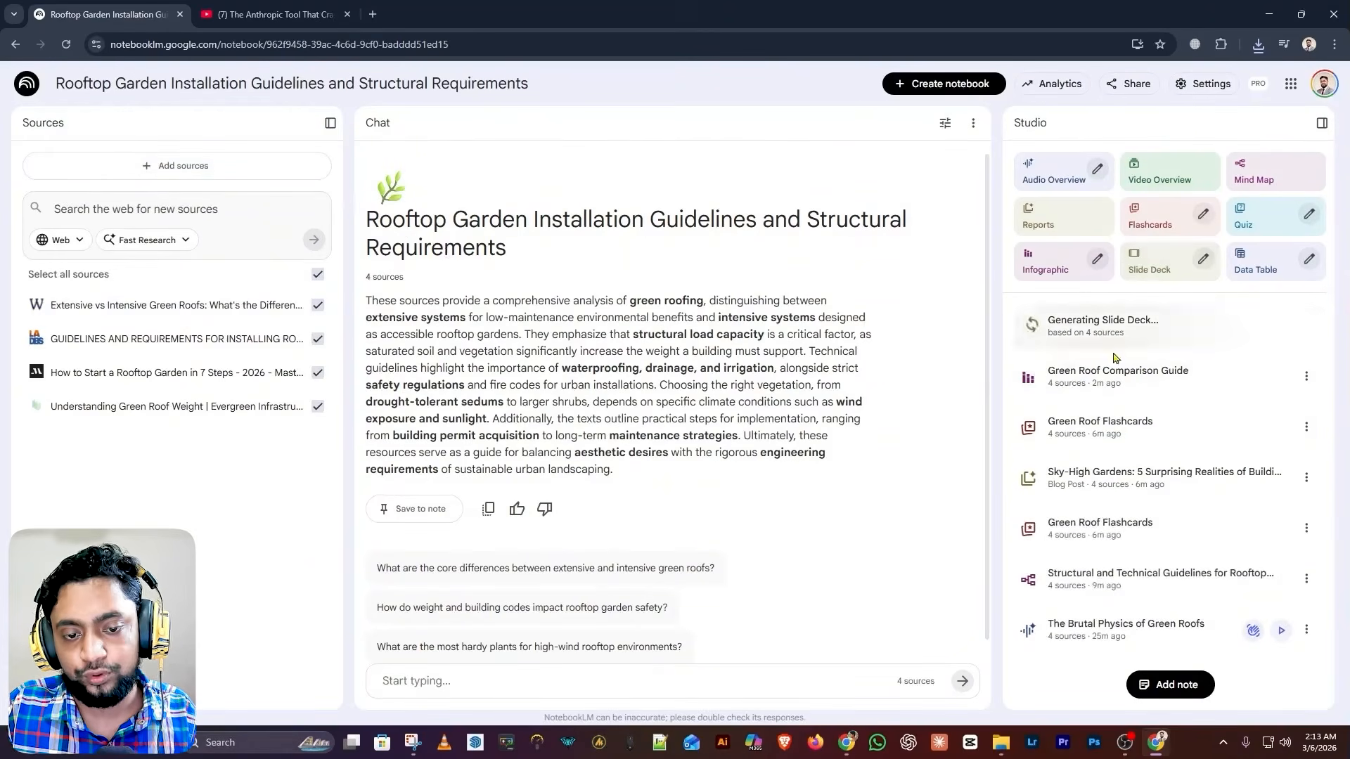
click(1202, 259)
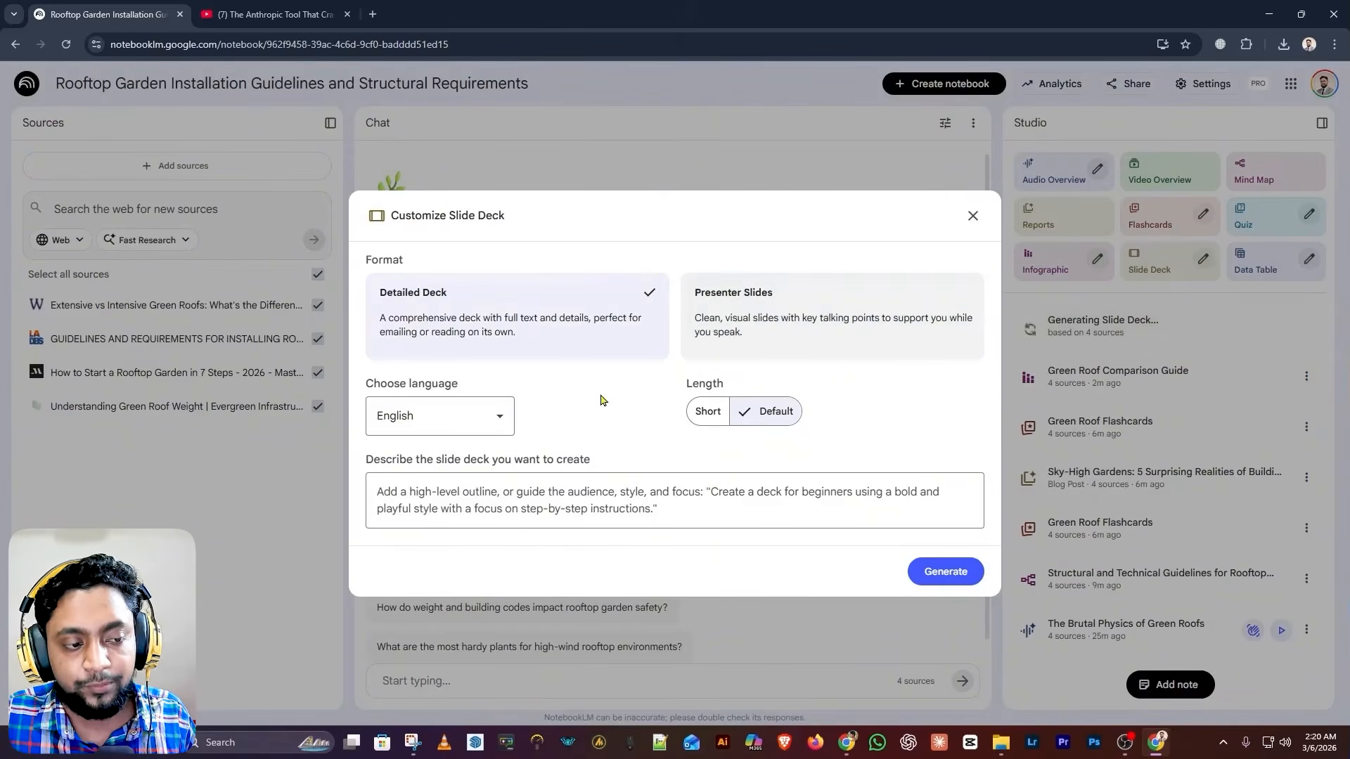
click(424, 417)
scroll(437, 542, down, 3)
scroll(436, 542, down, 10)
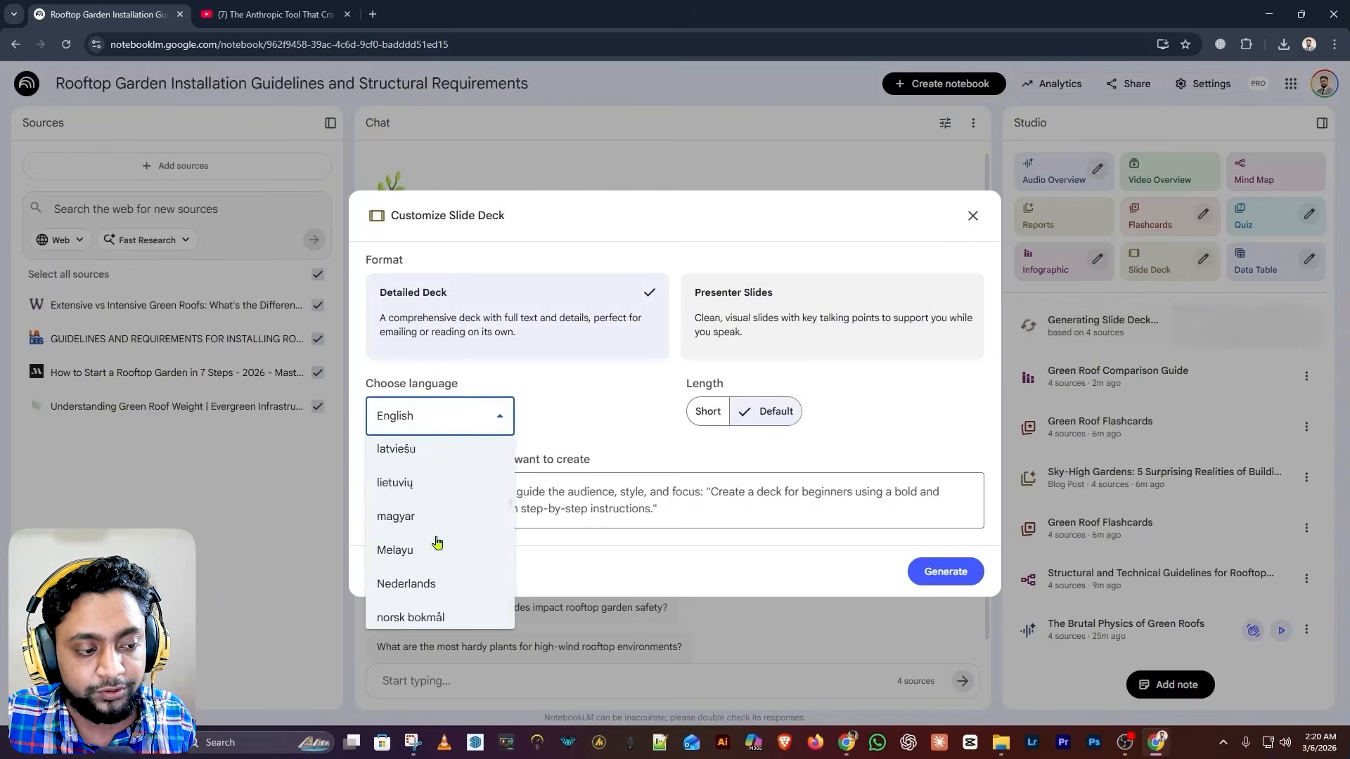
scroll(437, 542, down, 5)
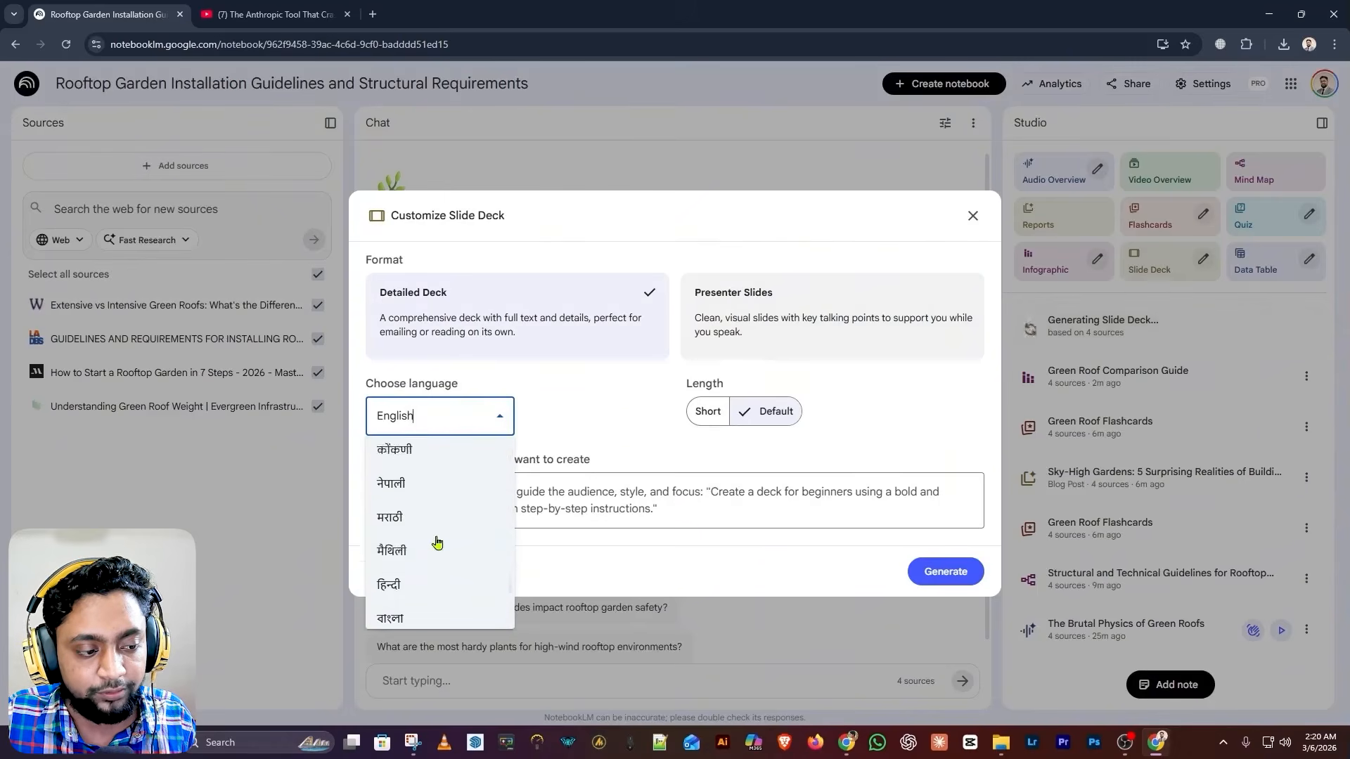
click(419, 605)
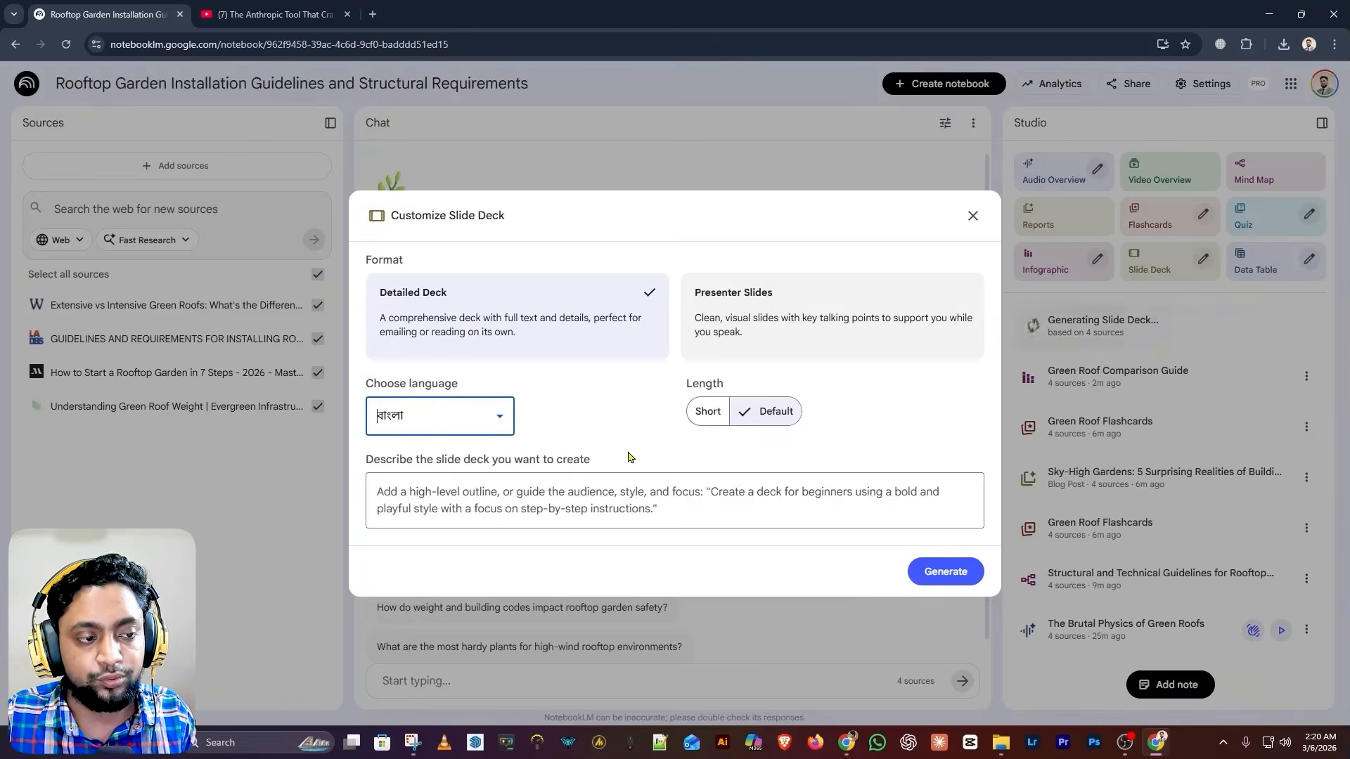
Switch the deck format to Presenter Slides and close the customization dialog
click(623, 496)
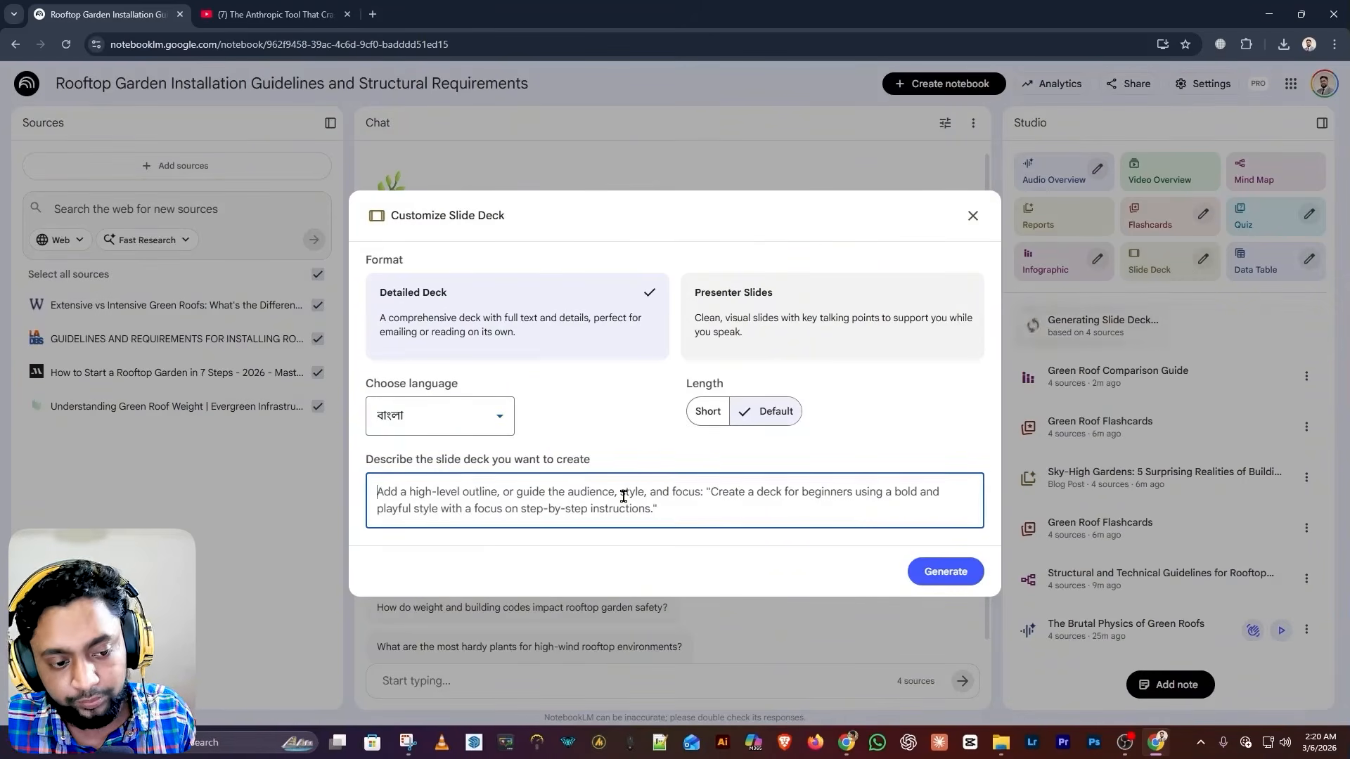
click(771, 338)
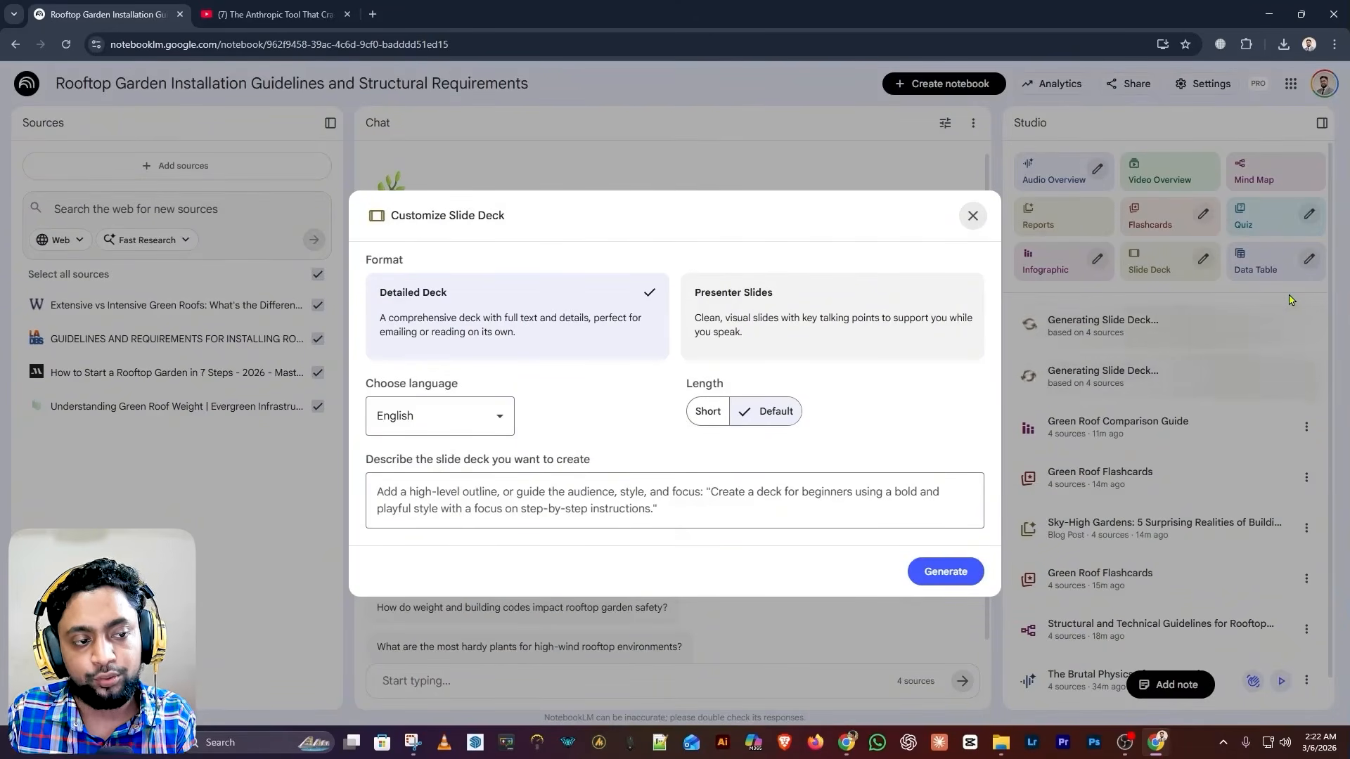
click(1290, 301)
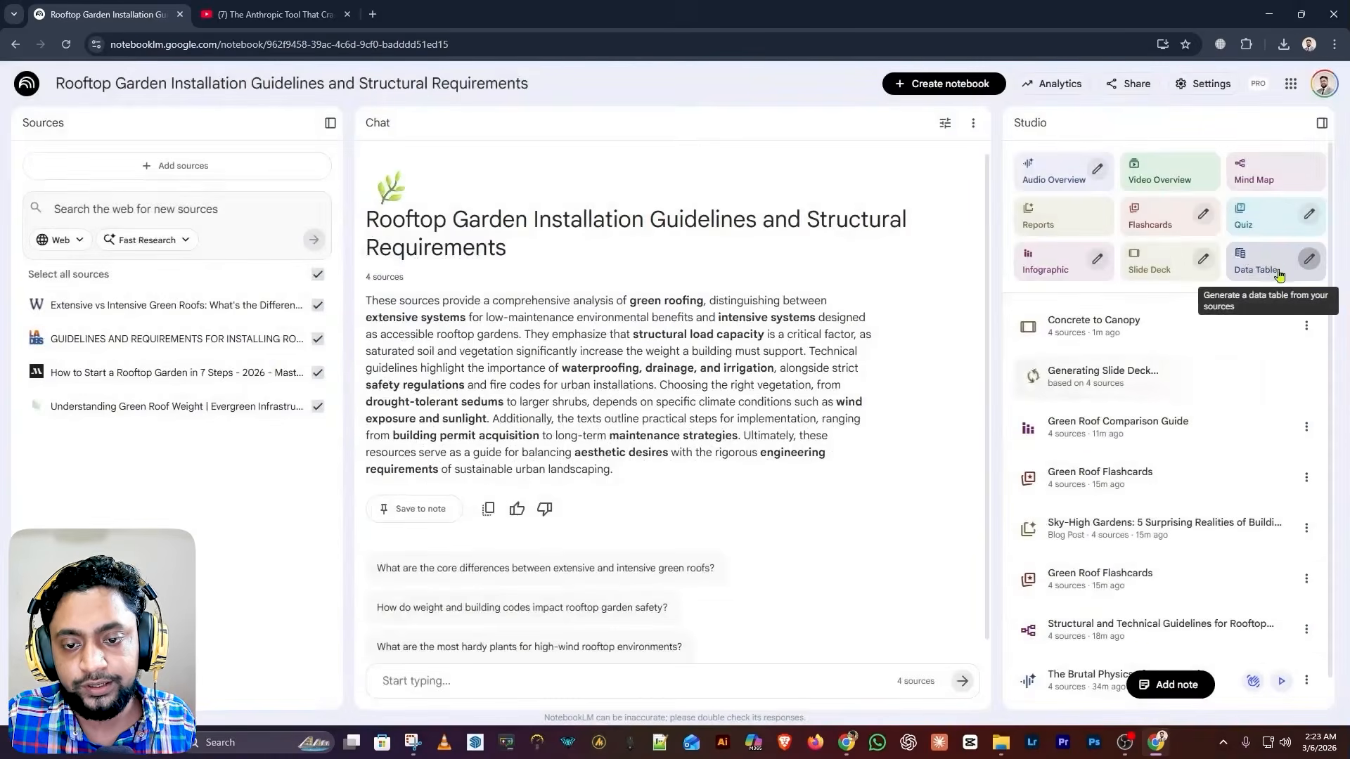
Generate the 'Comparison of Green Roof Systems and Requirements' data table, view it expanded, then close it
click(1273, 266)
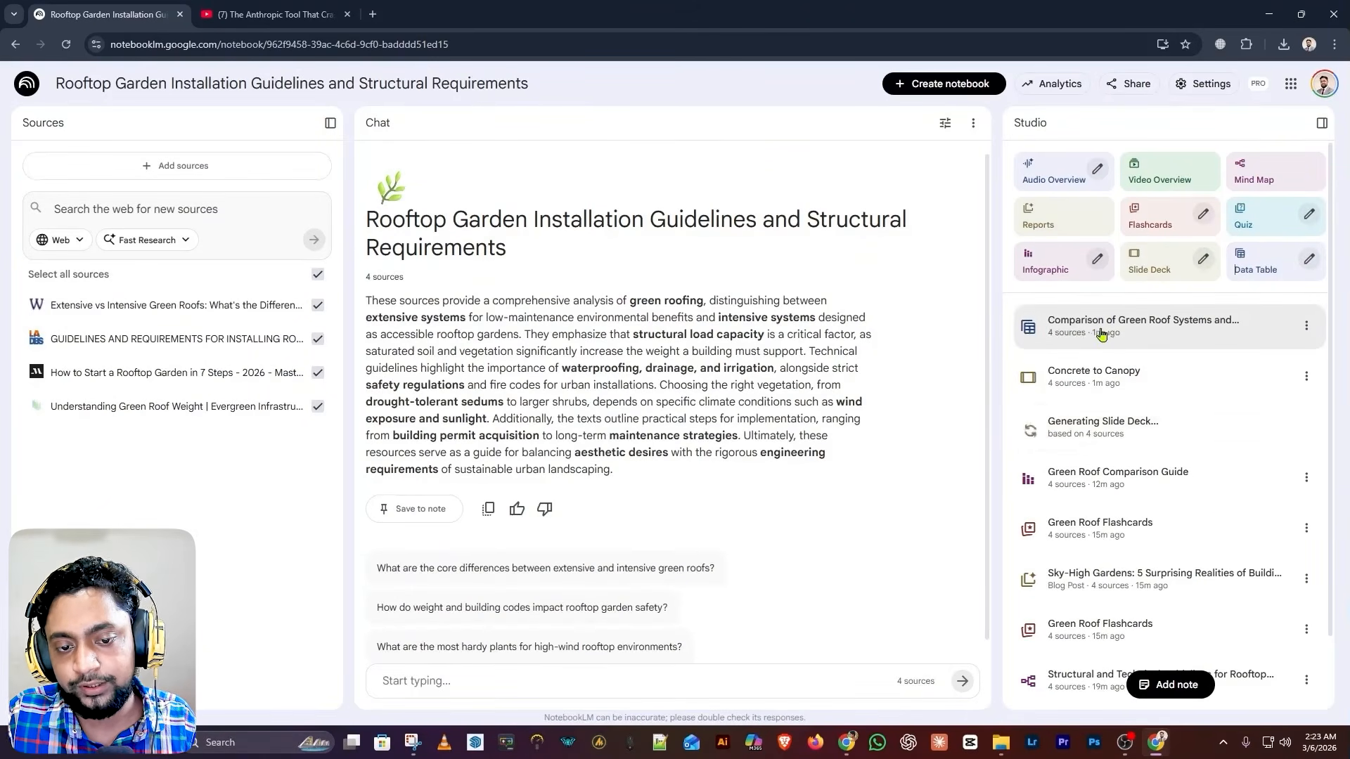
click(1165, 341)
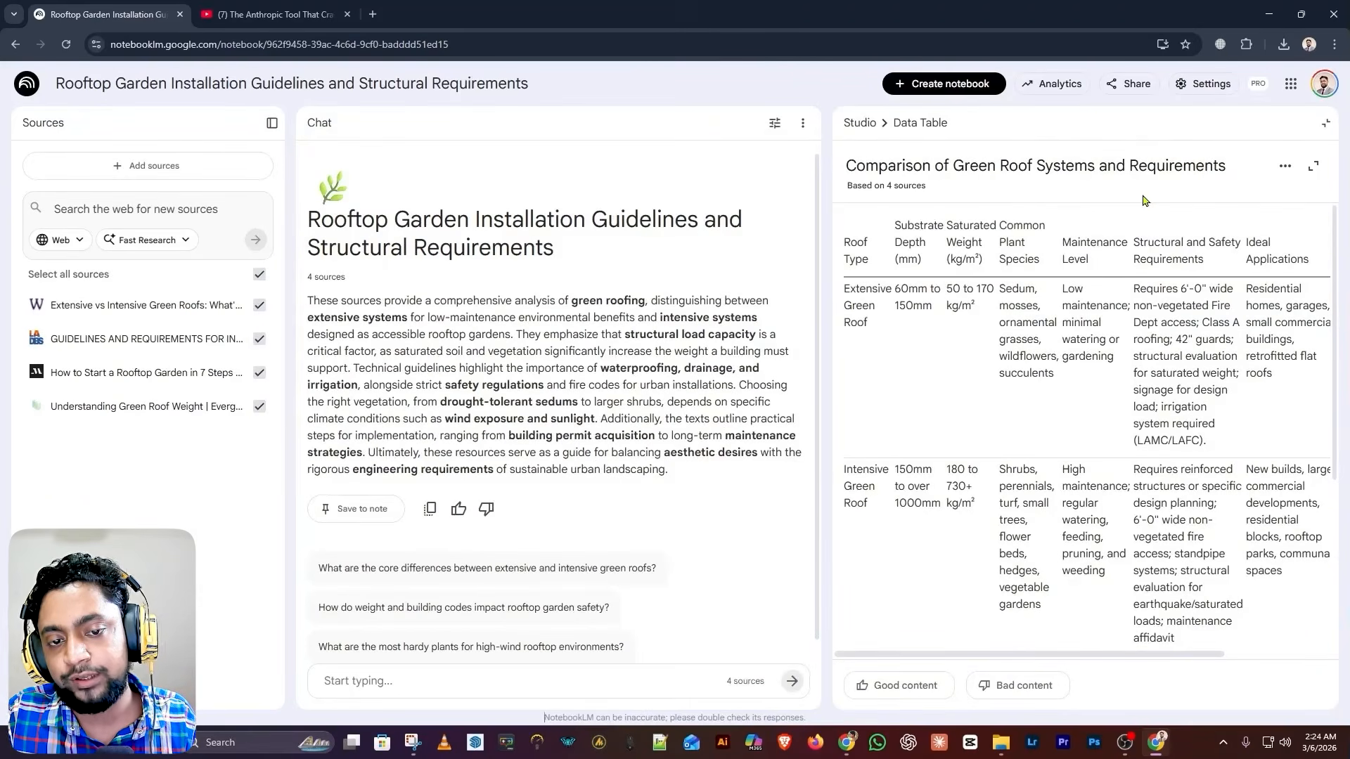
click(1312, 168)
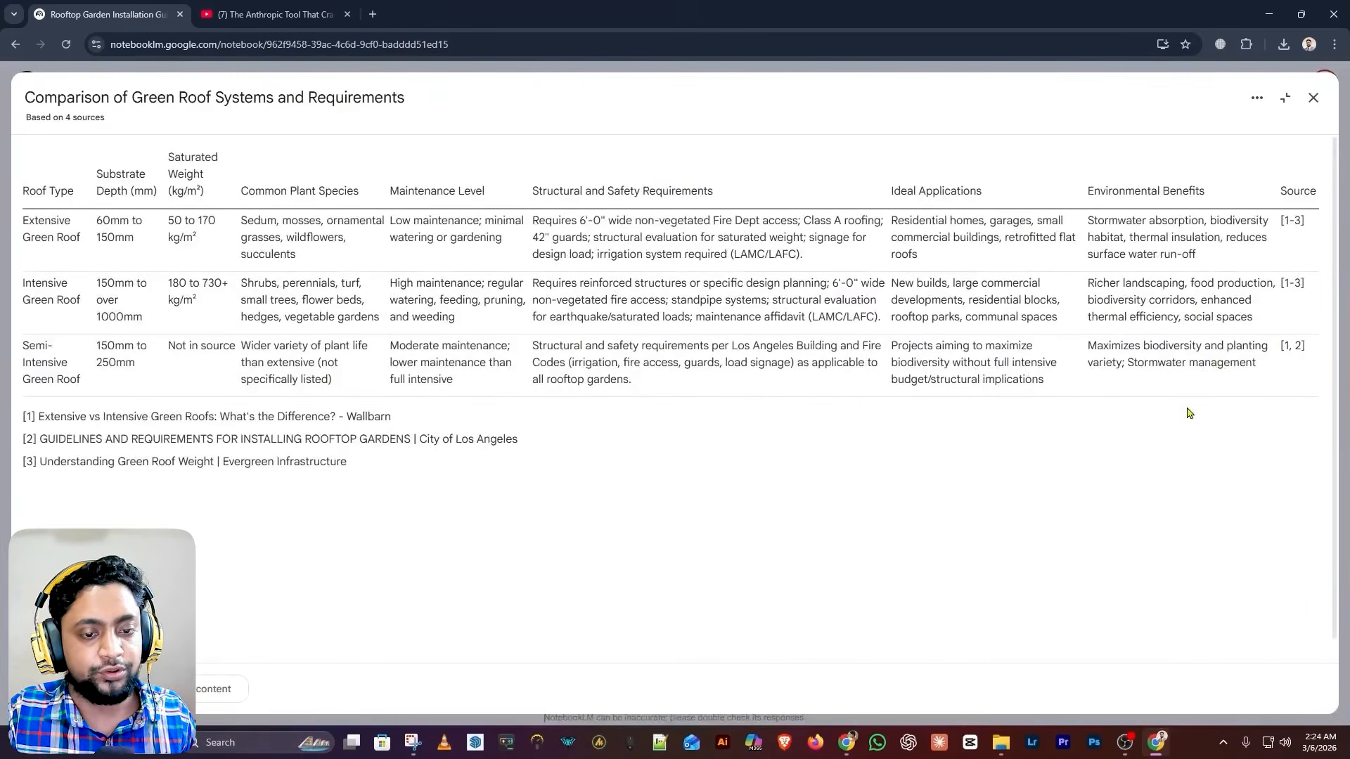
key(Escape)
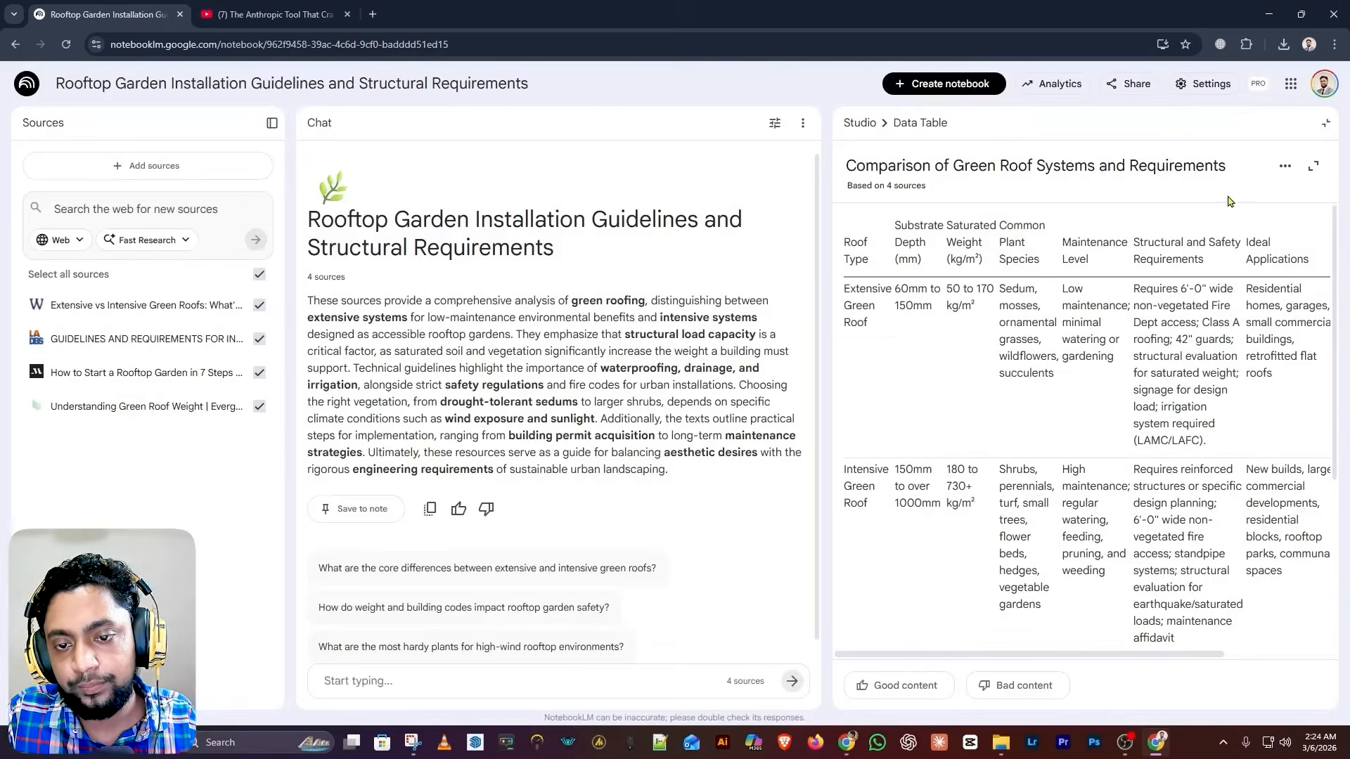
click(1286, 174)
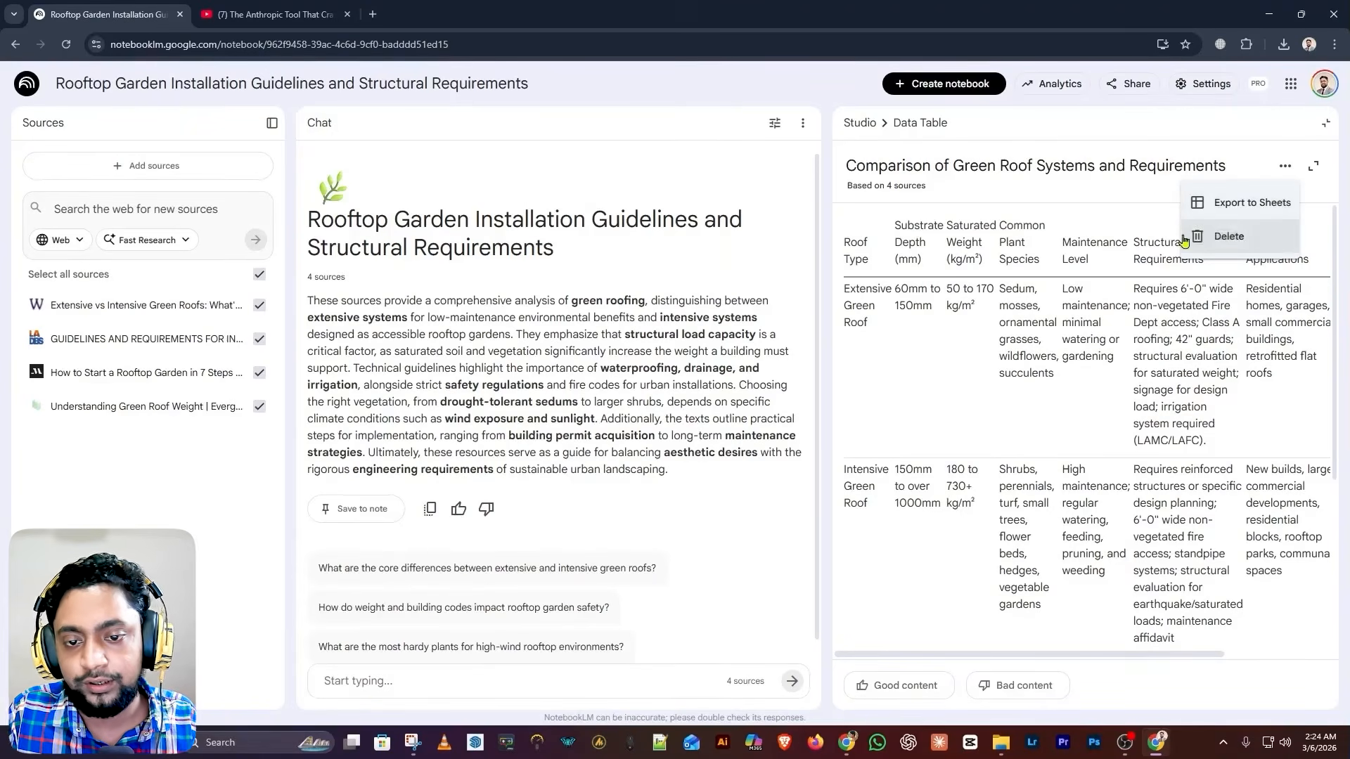
click(1325, 124)
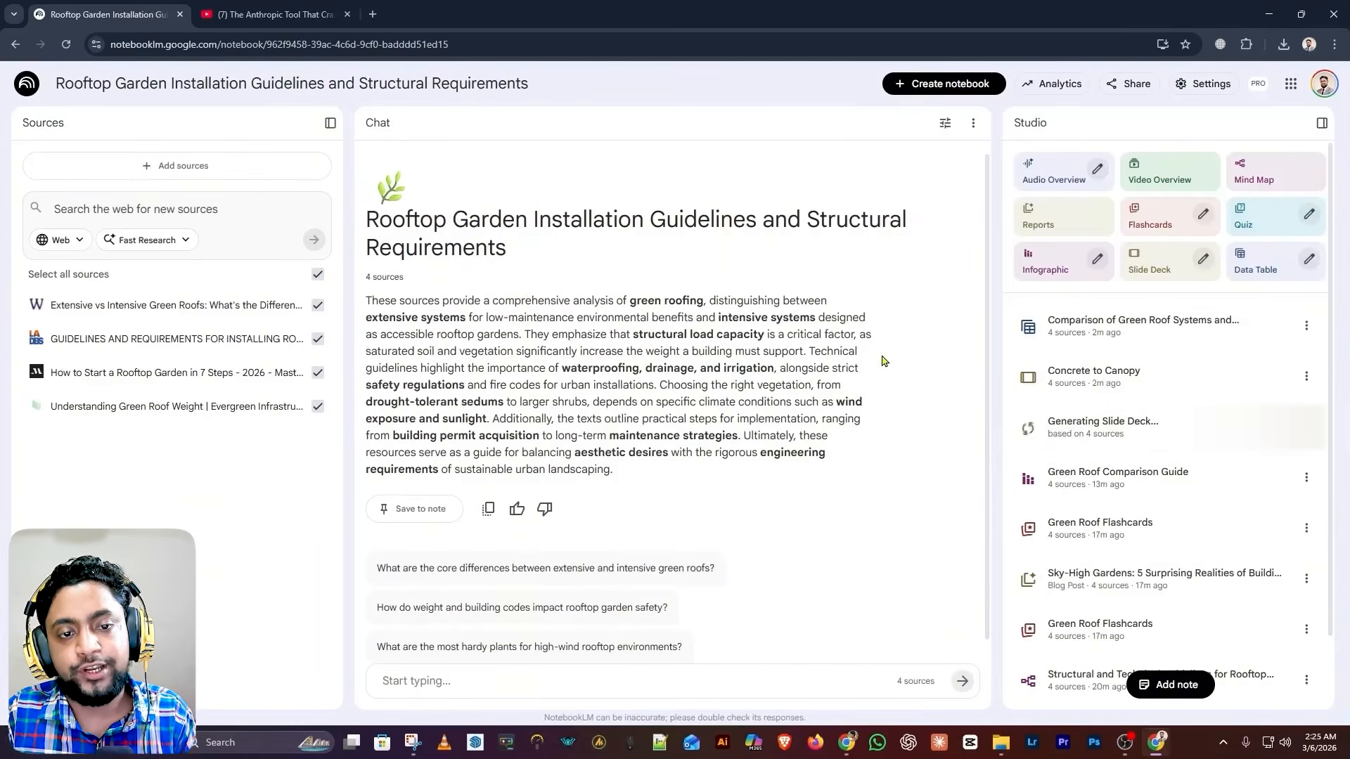